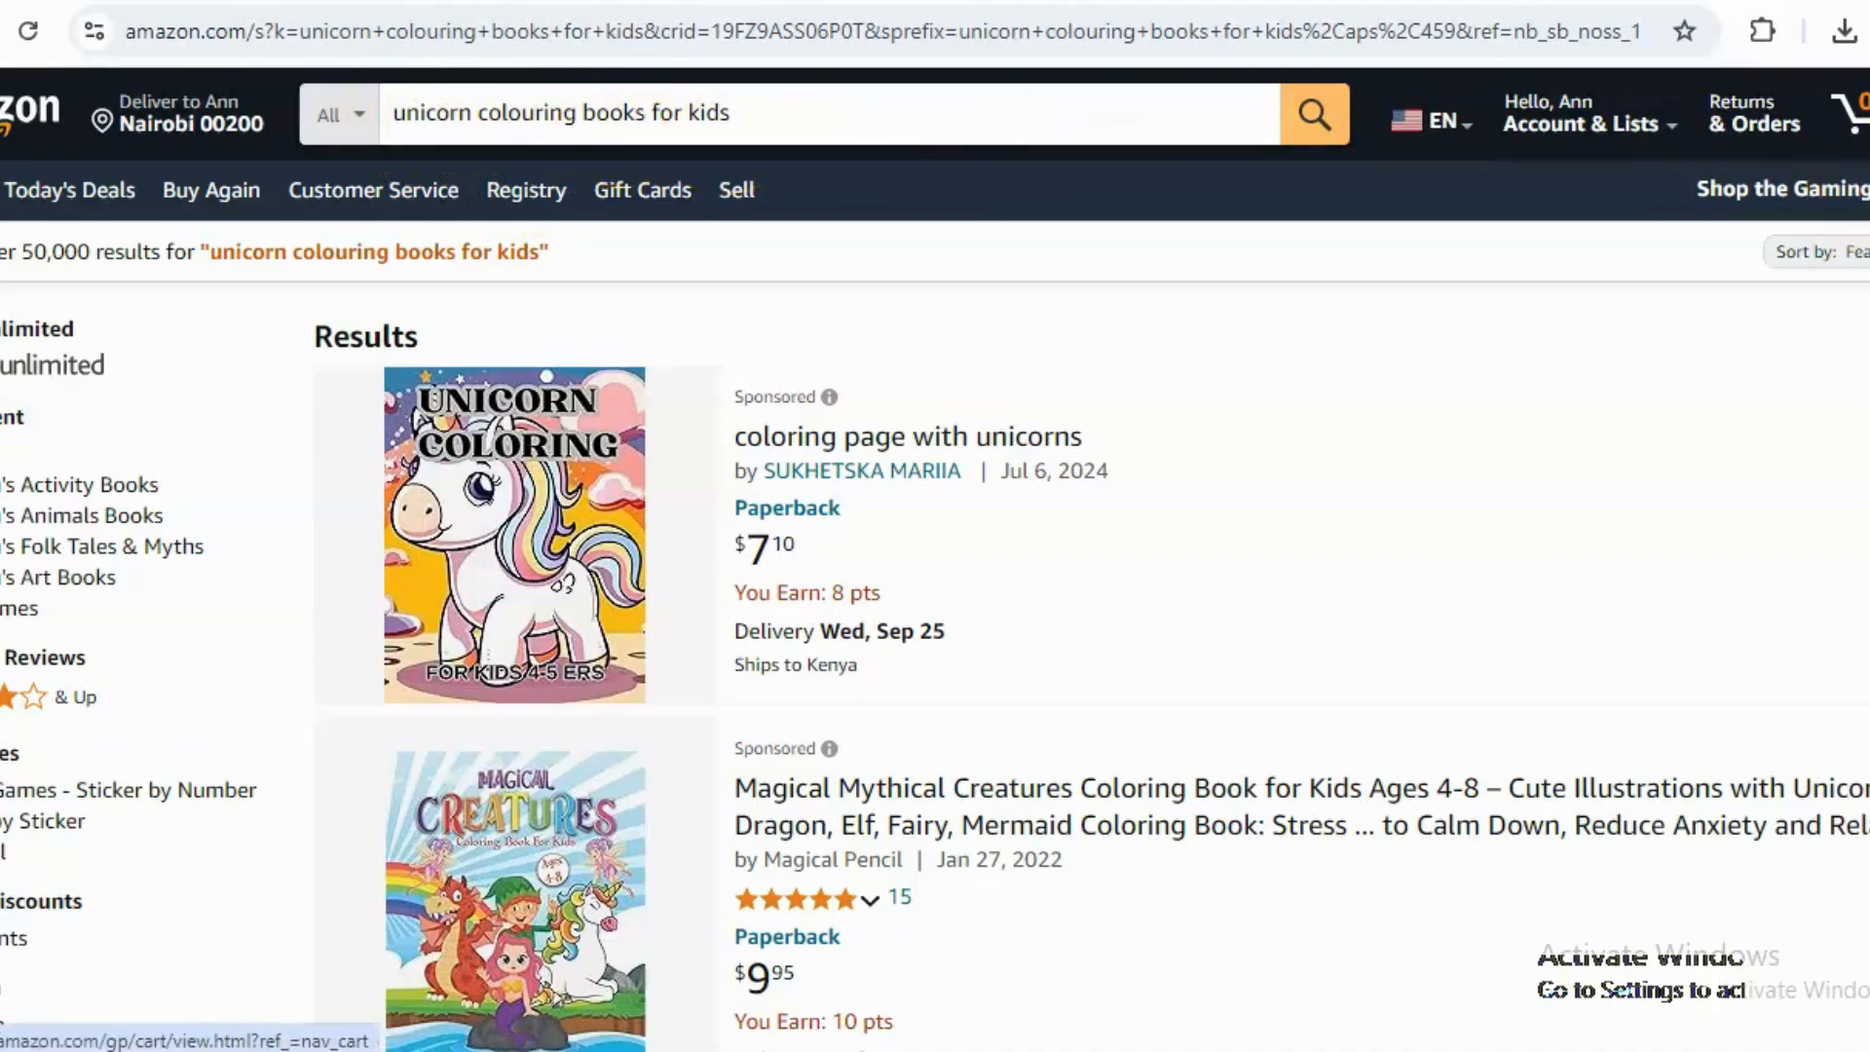
# Browse the unicorn colouring book search results and open the Silly Bear Unicorn Coloring Book product page.
pyautogui.scroll(-3, 935, 560)
pyautogui.scroll(-7, 935, 560)
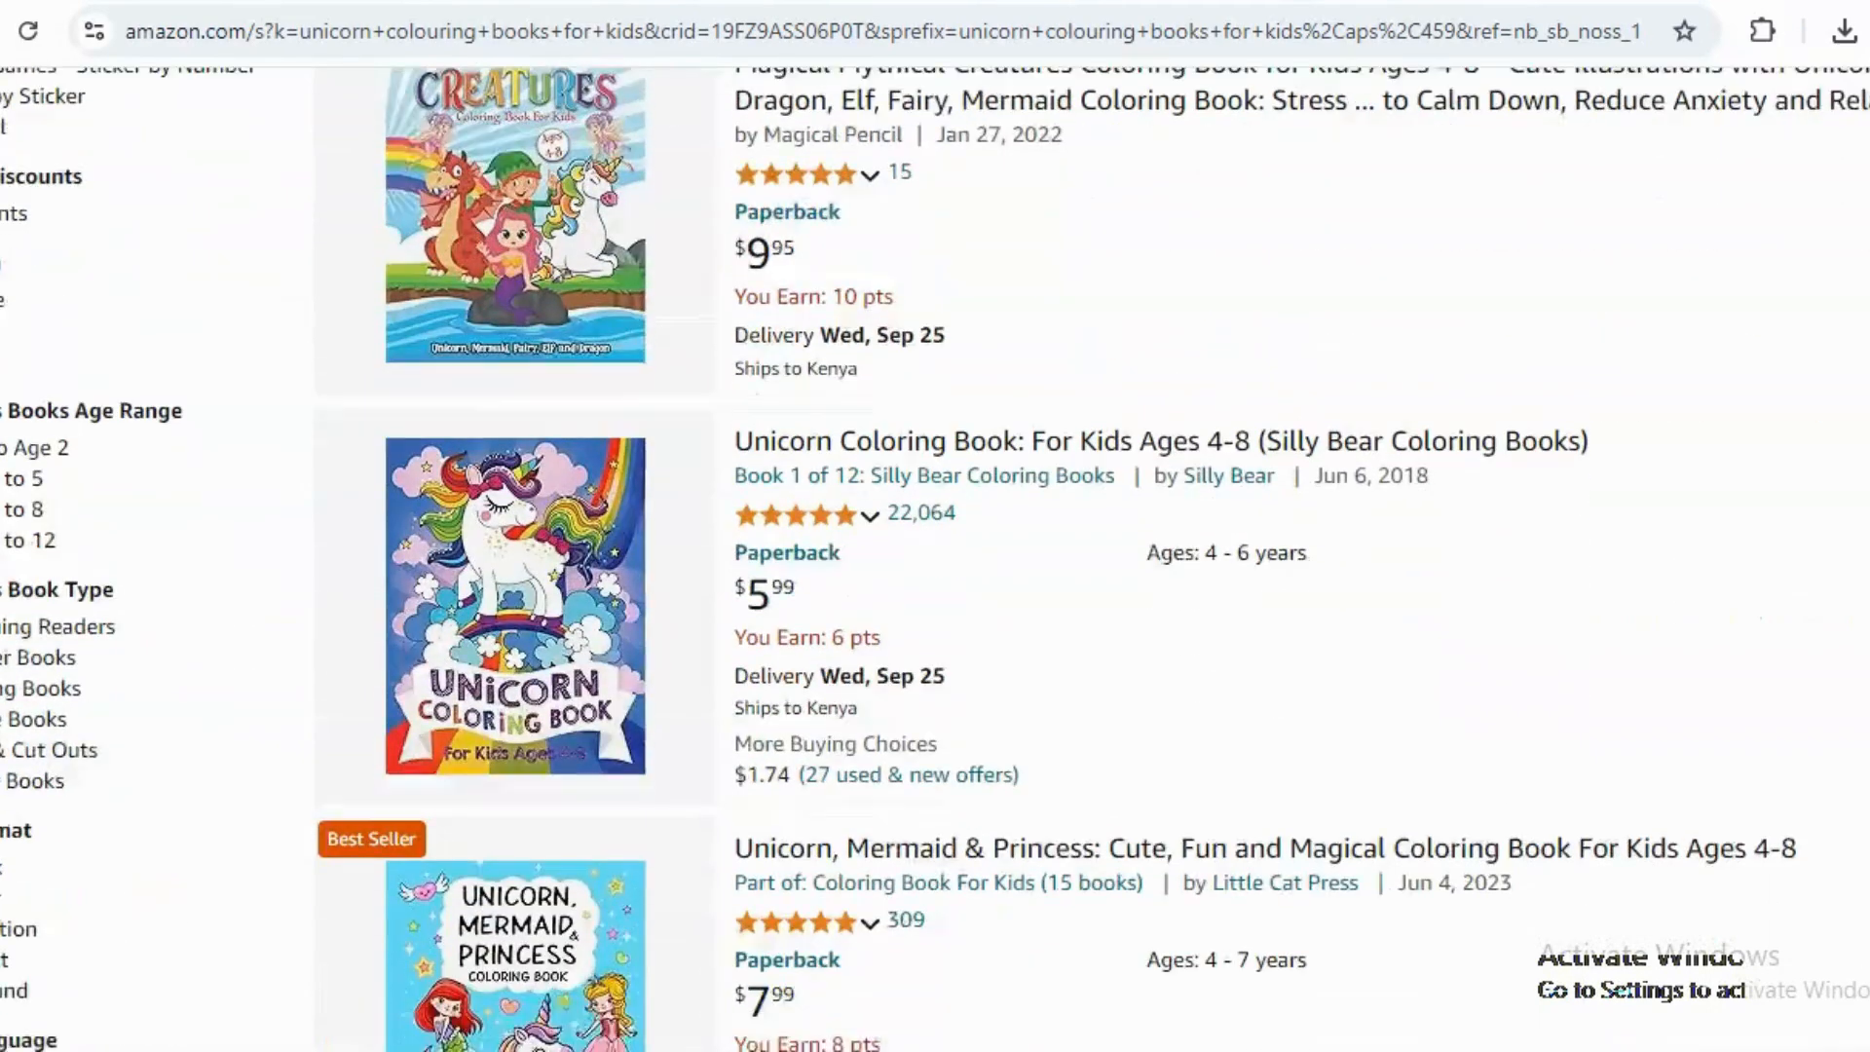
pyautogui.scroll(-1, 935, 560)
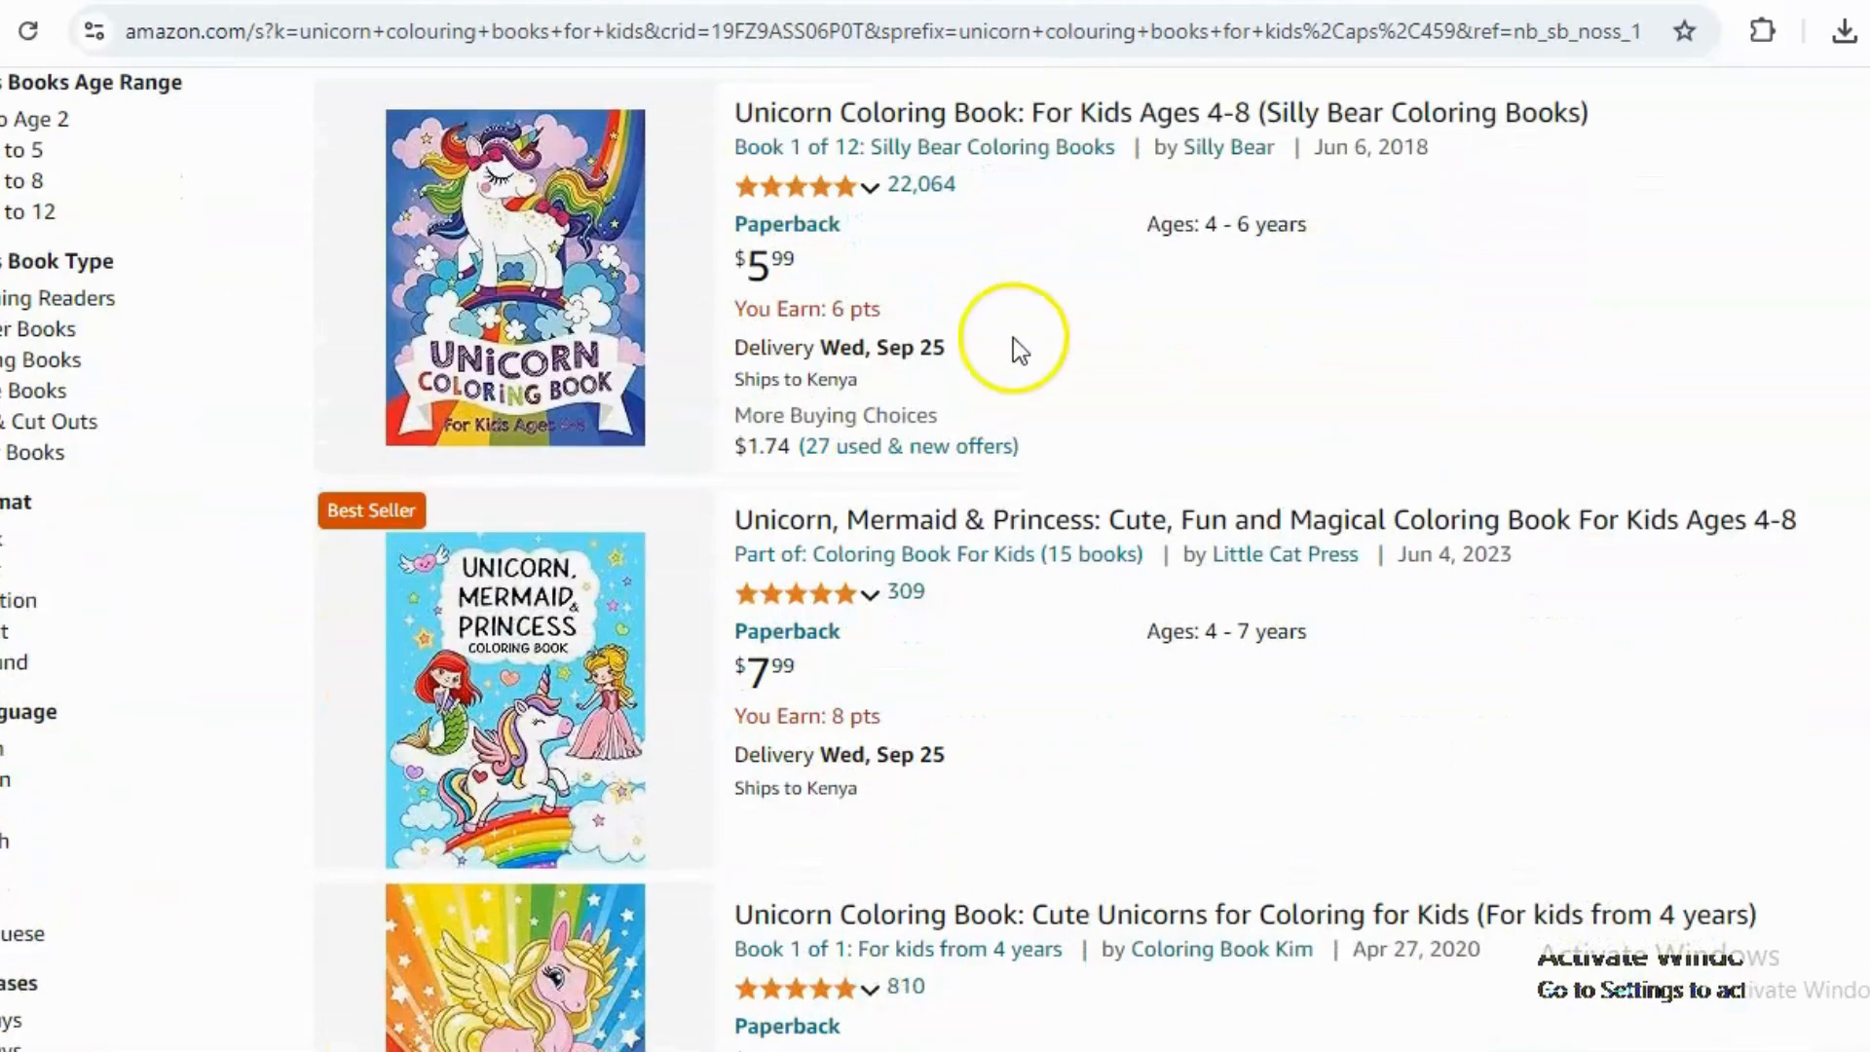
pyautogui.click(526, 232)
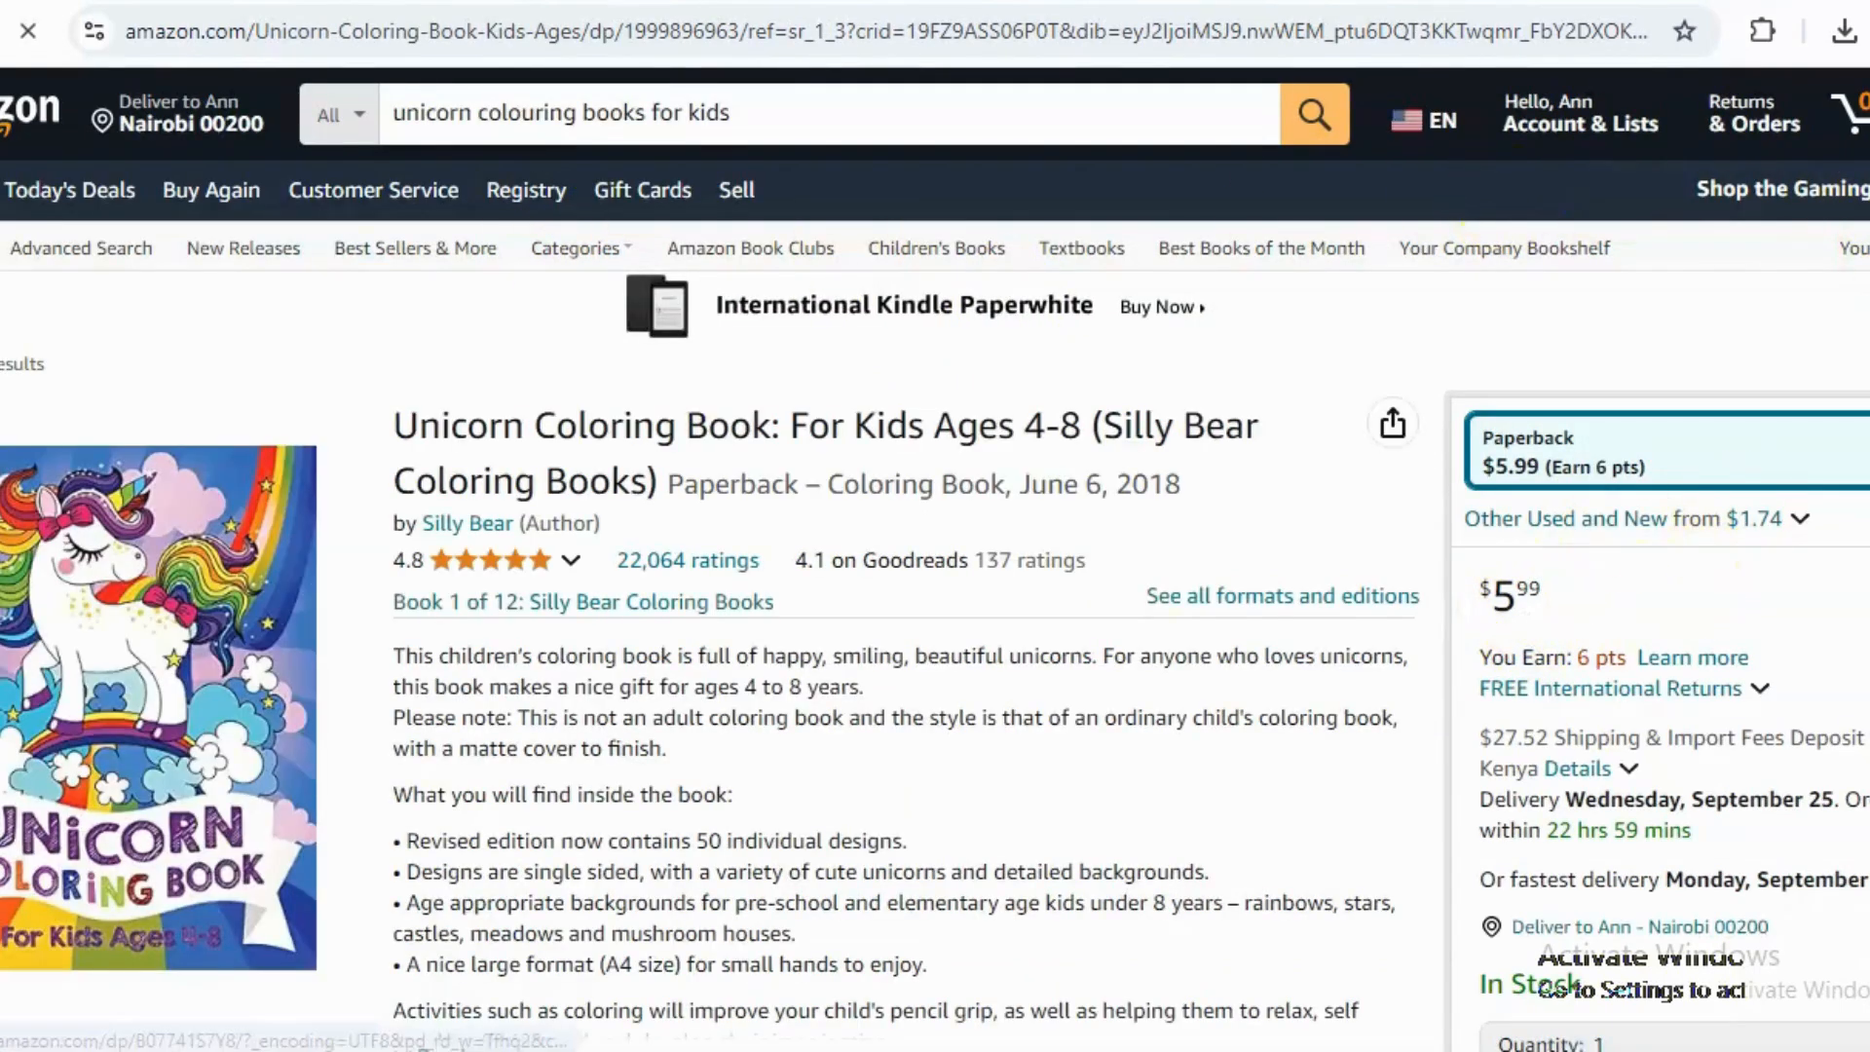
# Review the product page details, reviews and related books, playing one customer video and closing it.
pyautogui.scroll(-7, 935, 560)
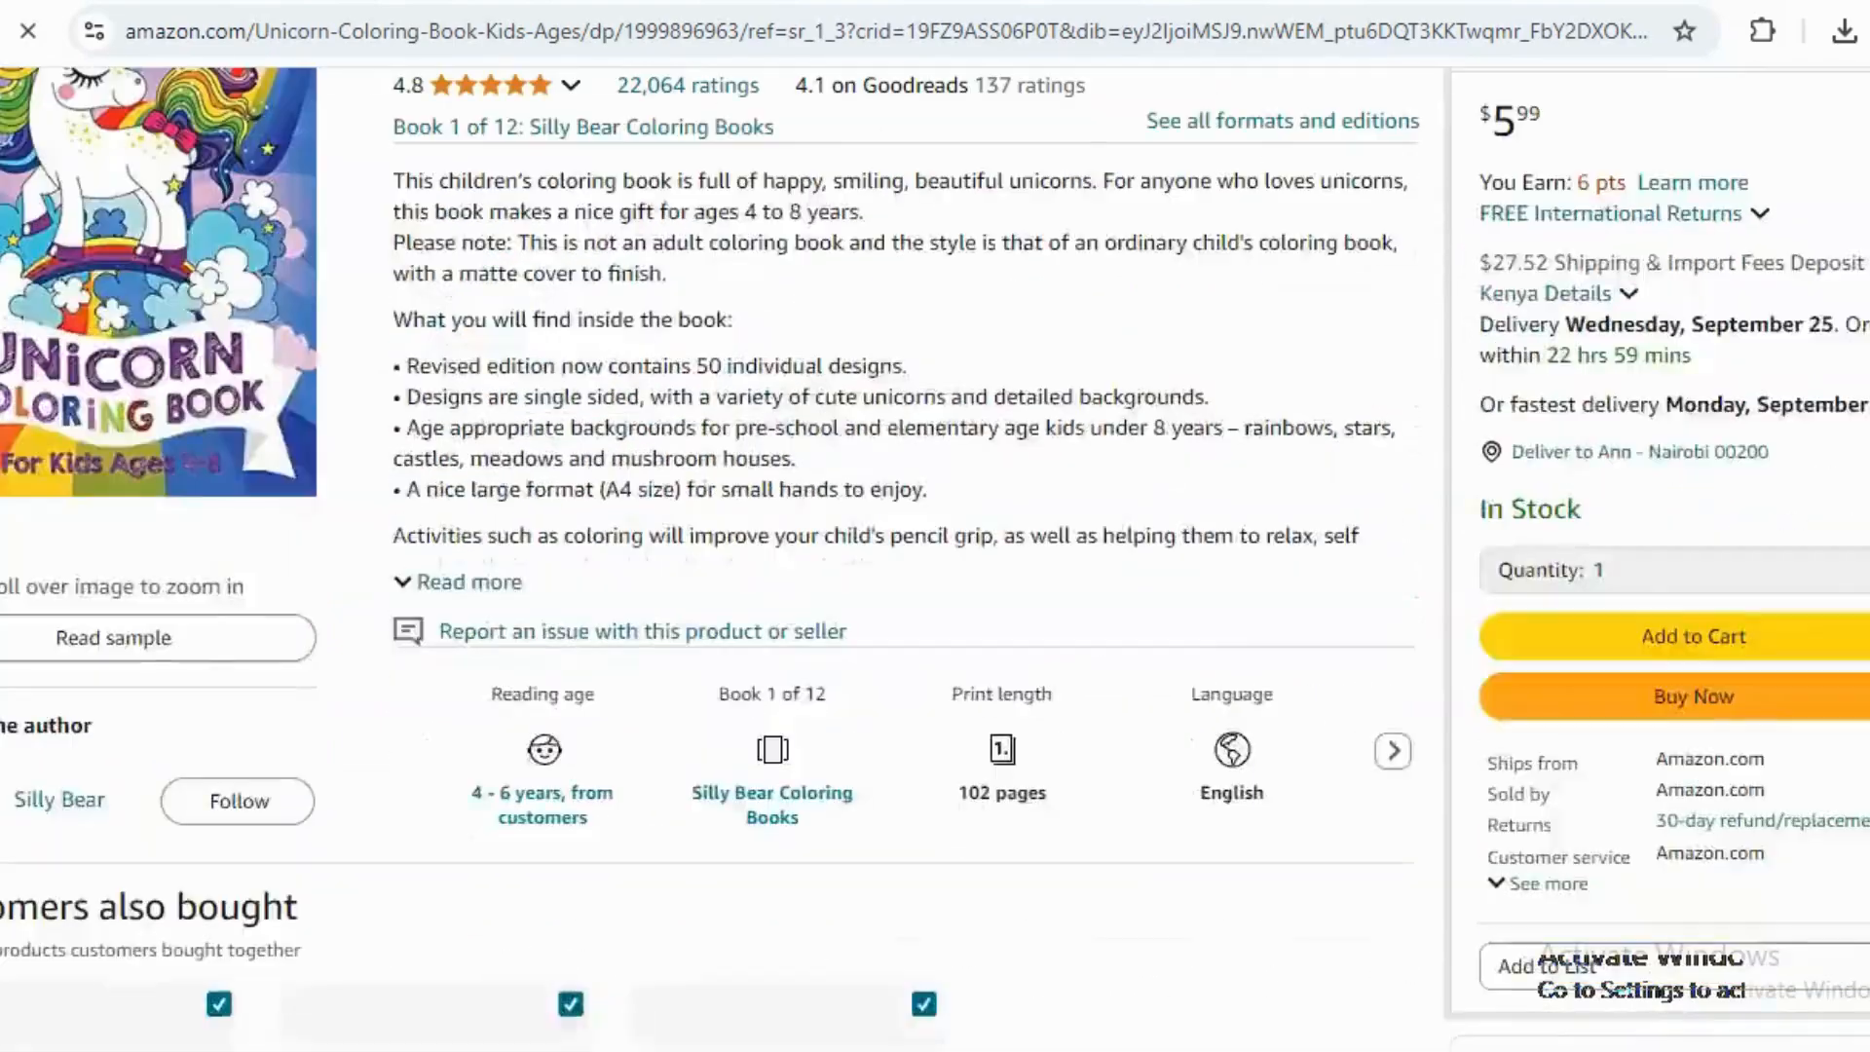
pyautogui.scroll(-9, 935, 560)
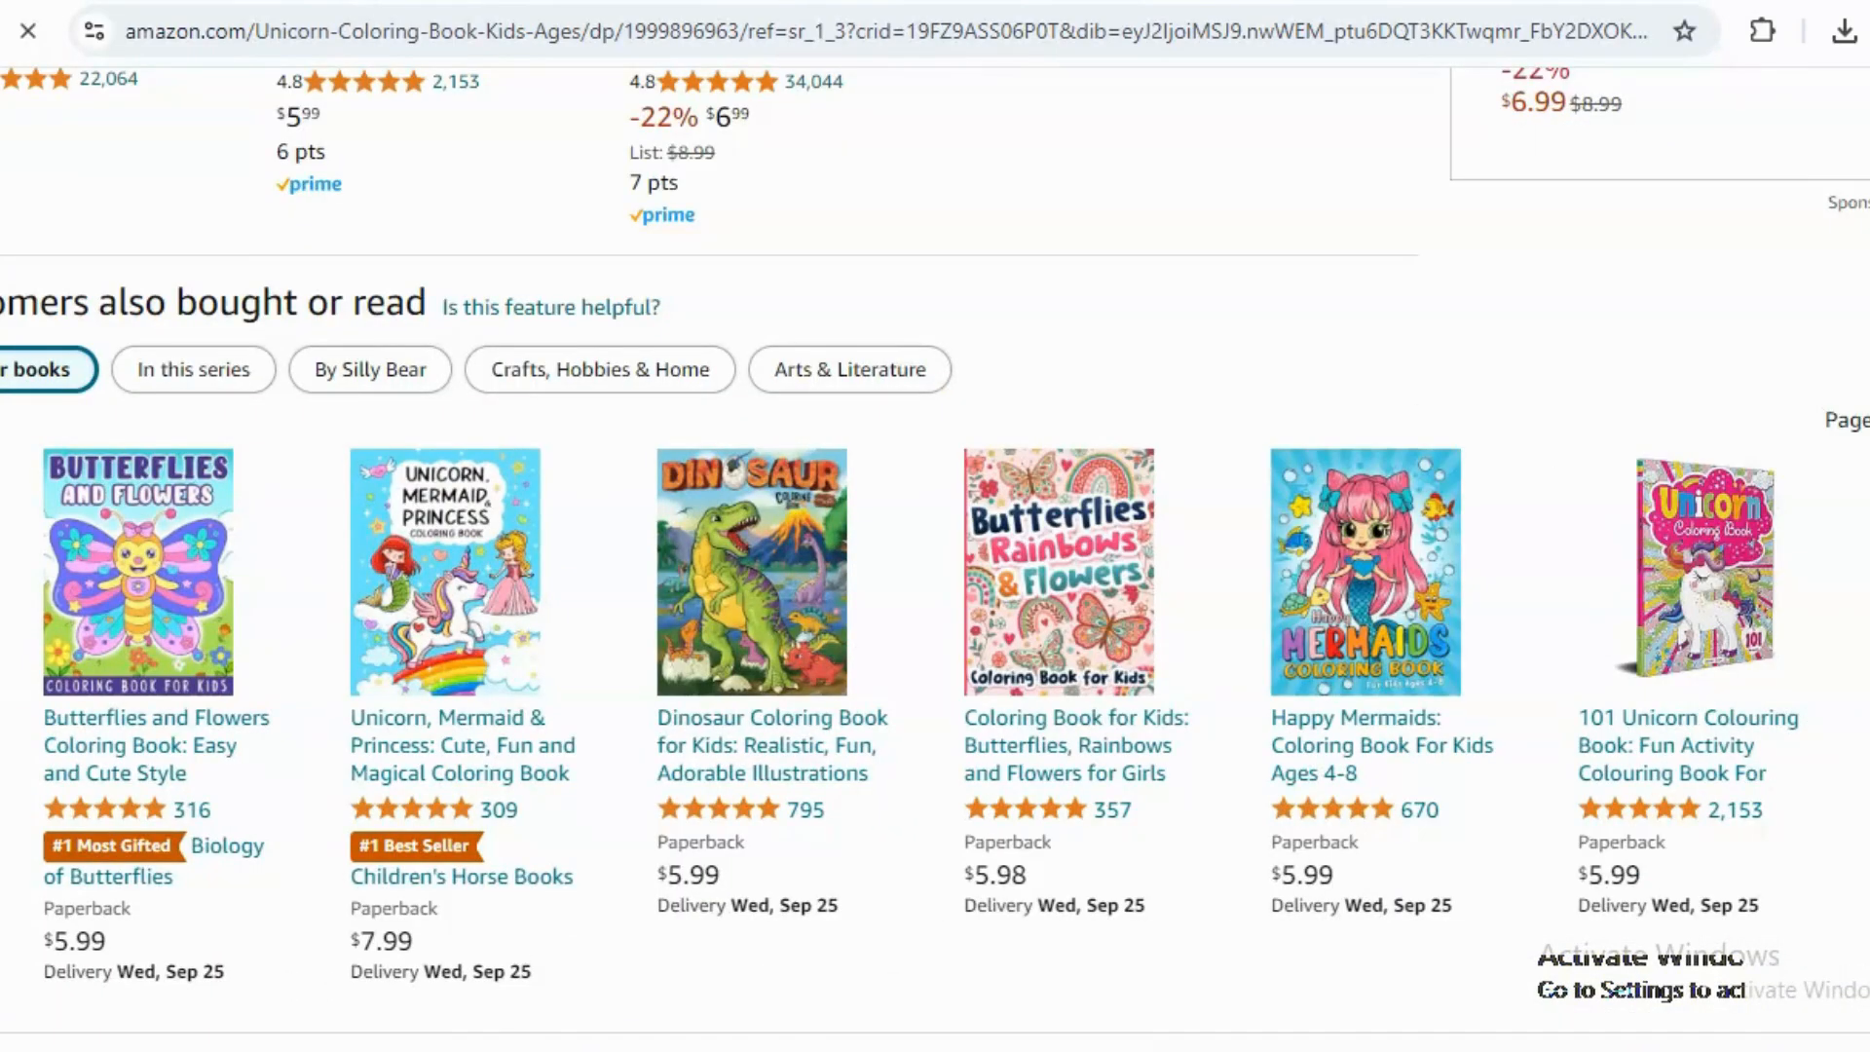
pyautogui.scroll(-9, 308, 773)
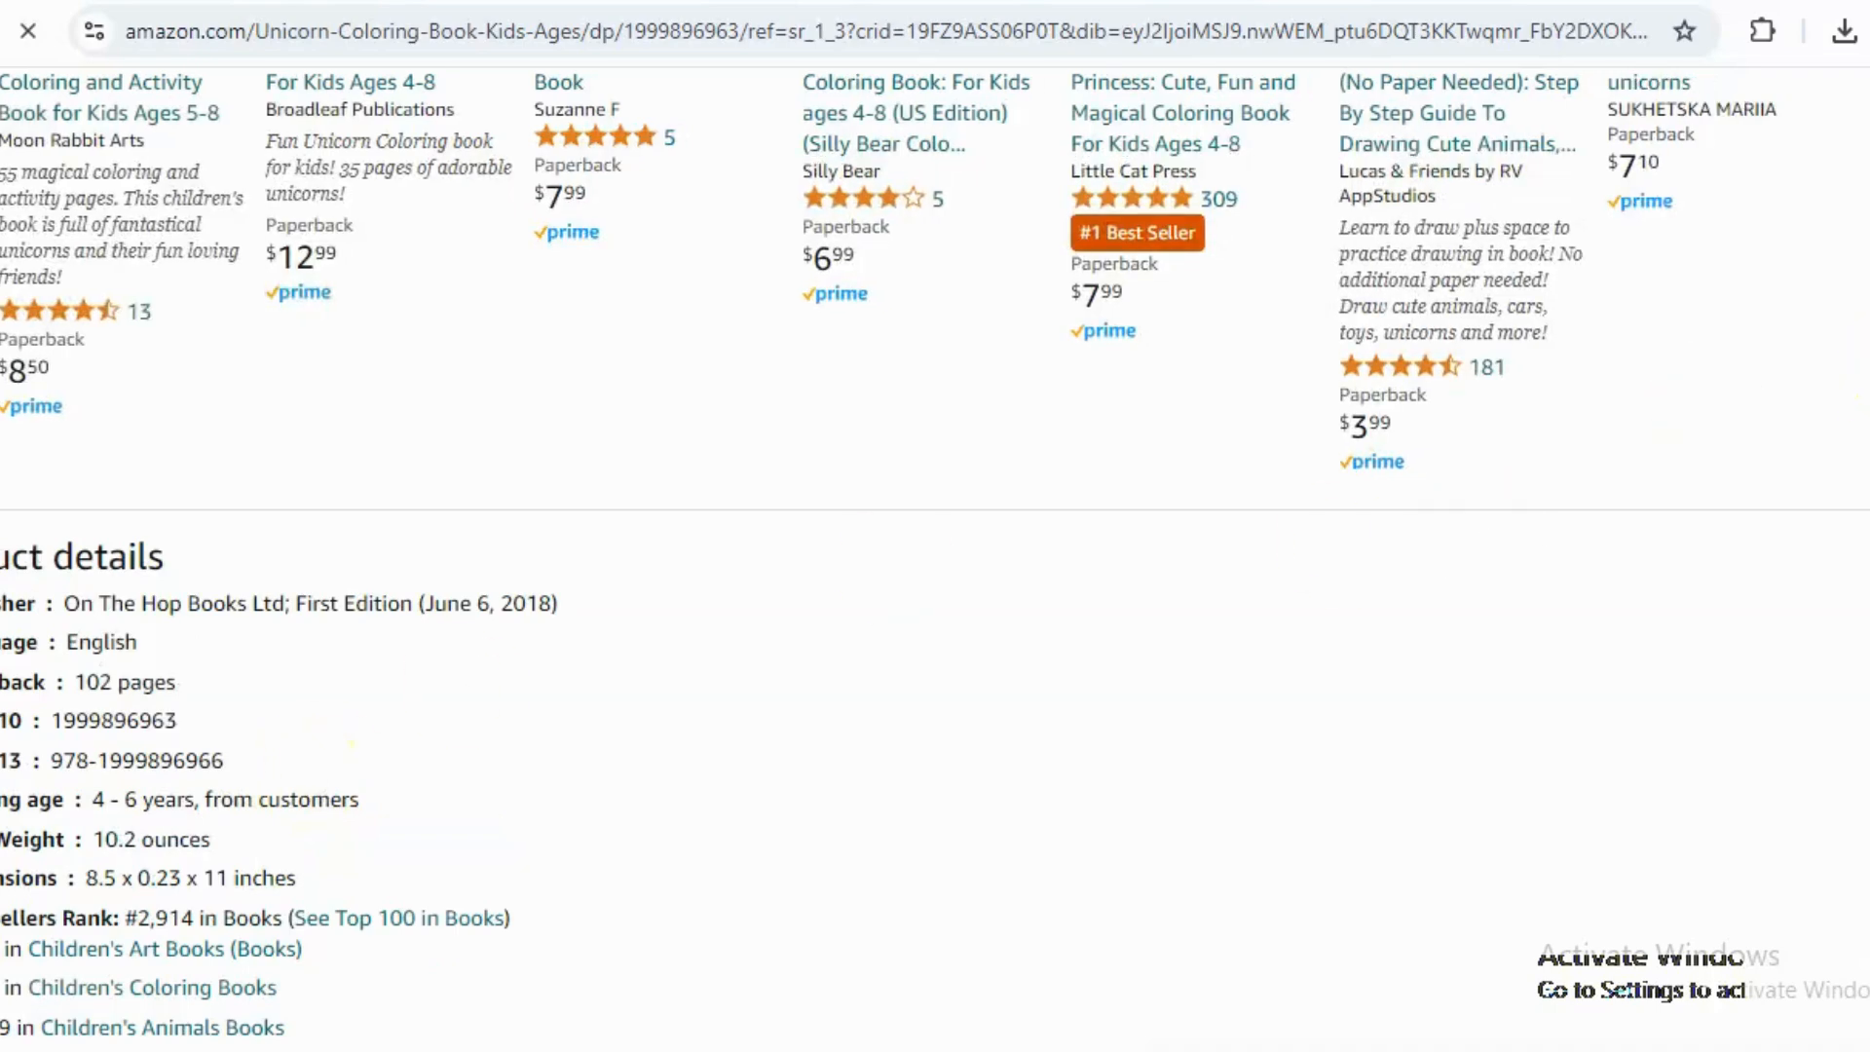
pyautogui.scroll(-3, 668, 874)
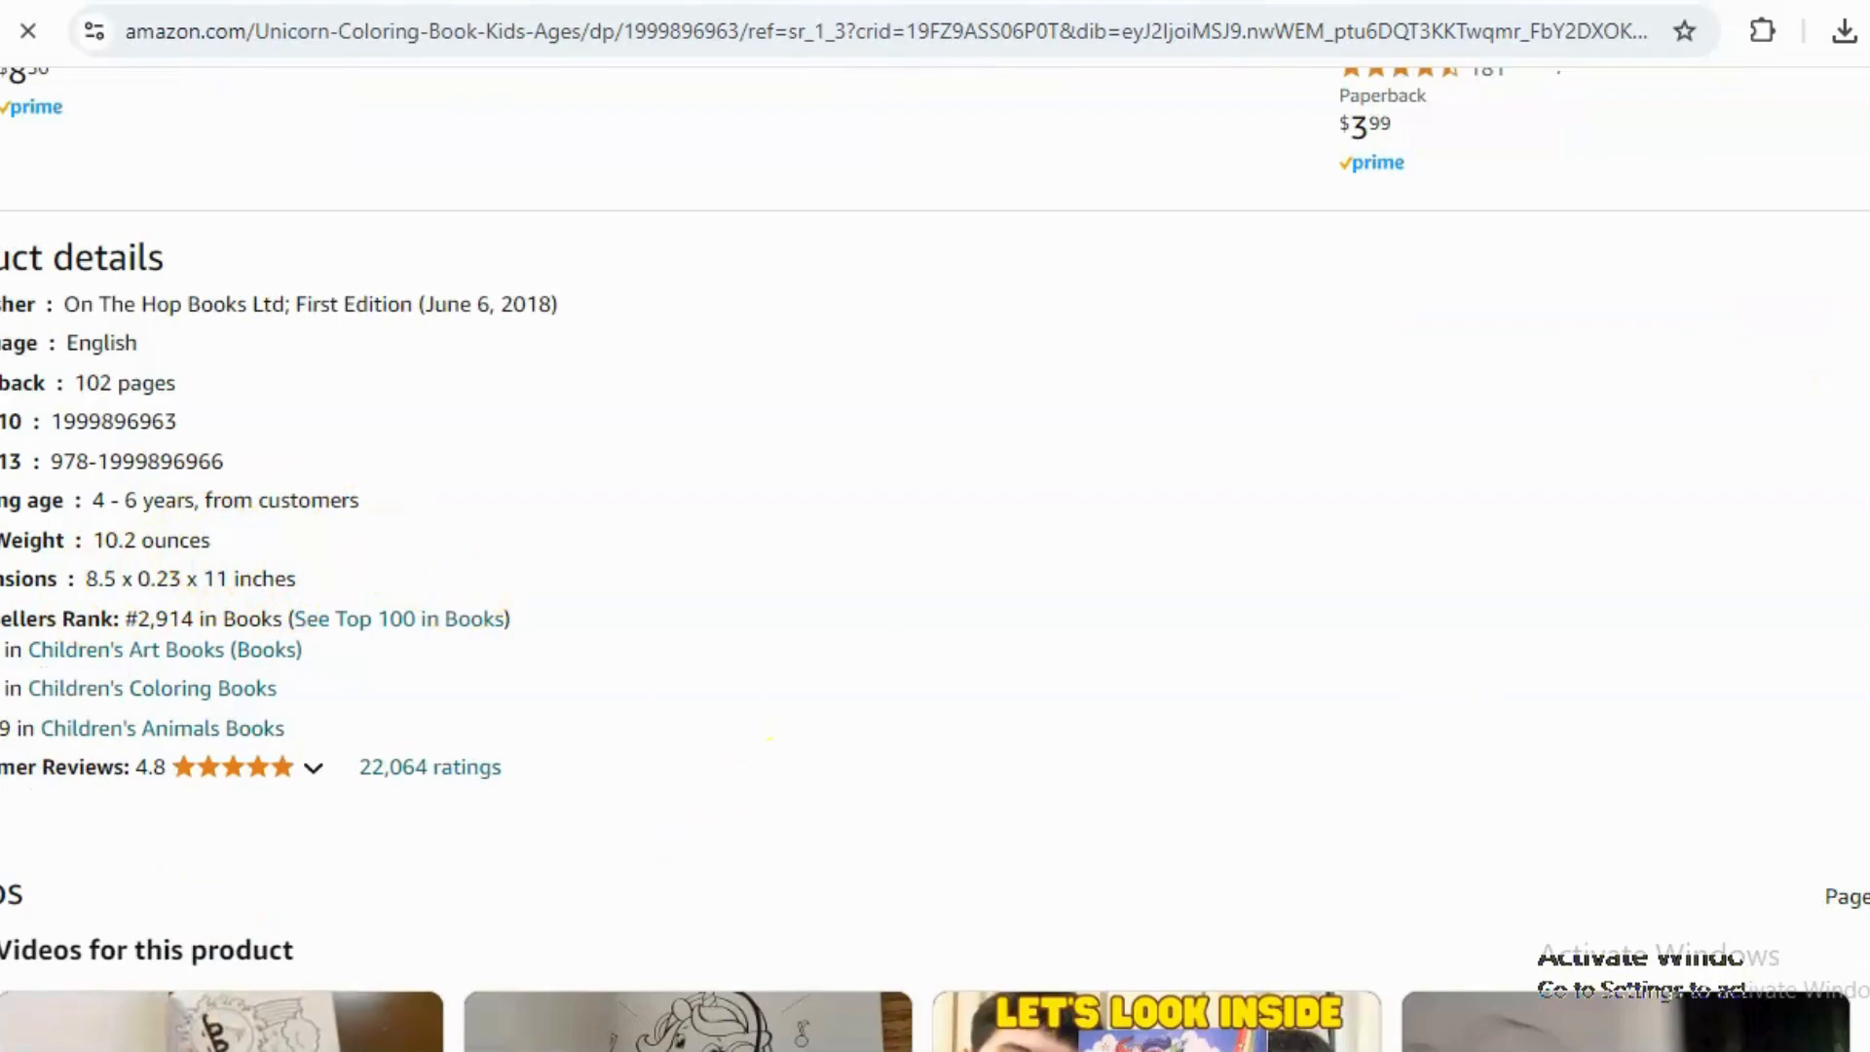
pyautogui.scroll(8, 935, 560)
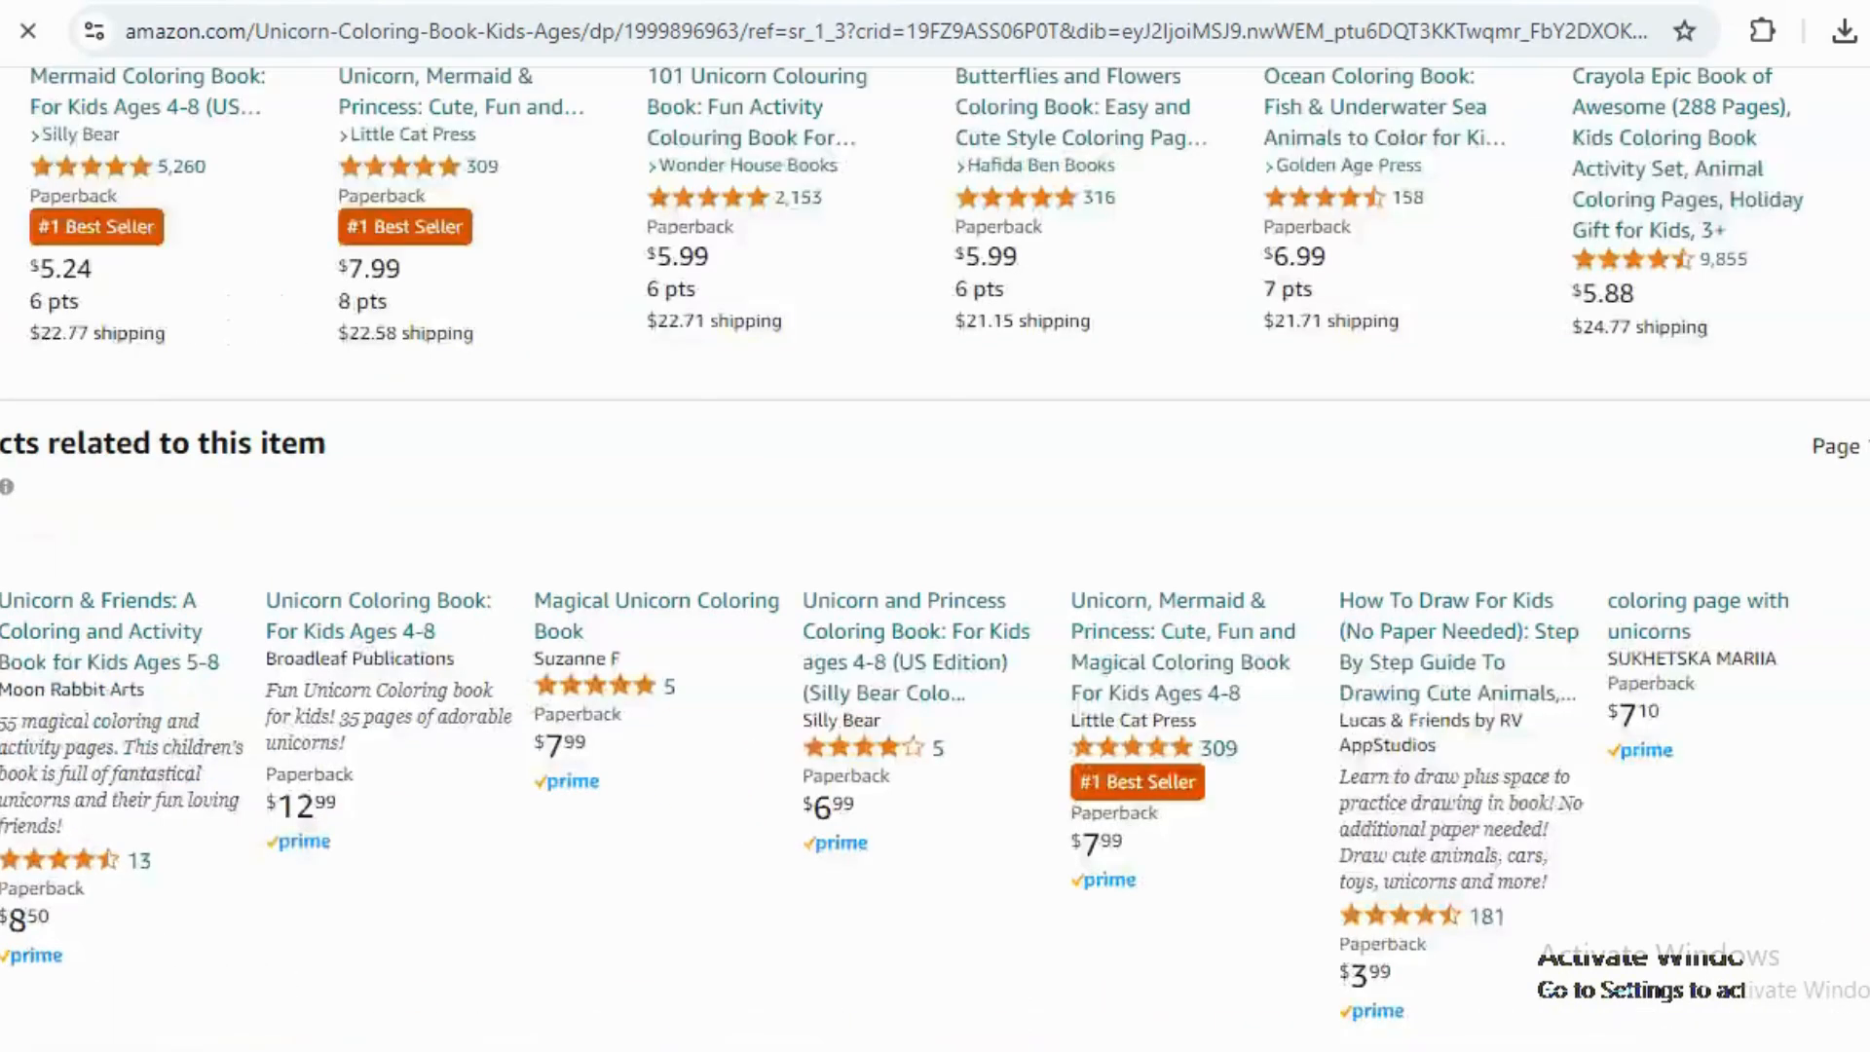
pyautogui.scroll(10, 935, 560)
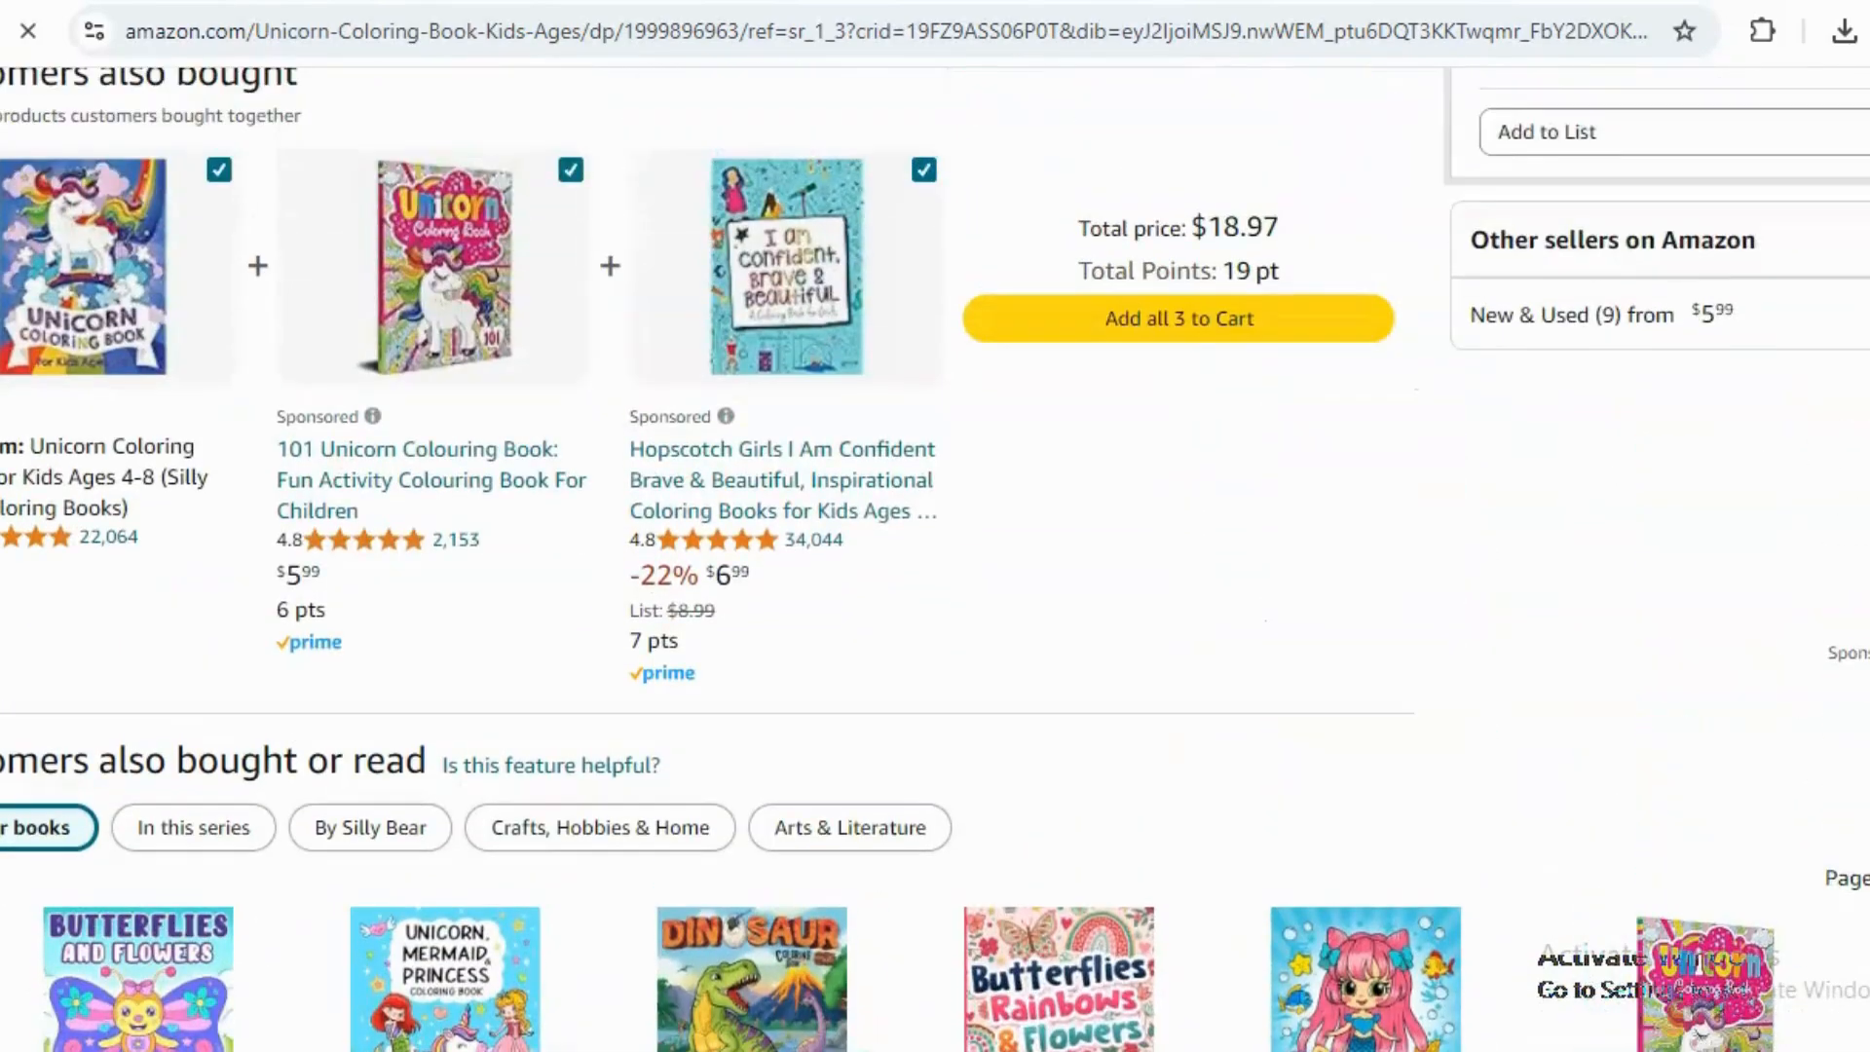
pyautogui.scroll(12, 936, 560)
pyautogui.scroll(-3, 935, 560)
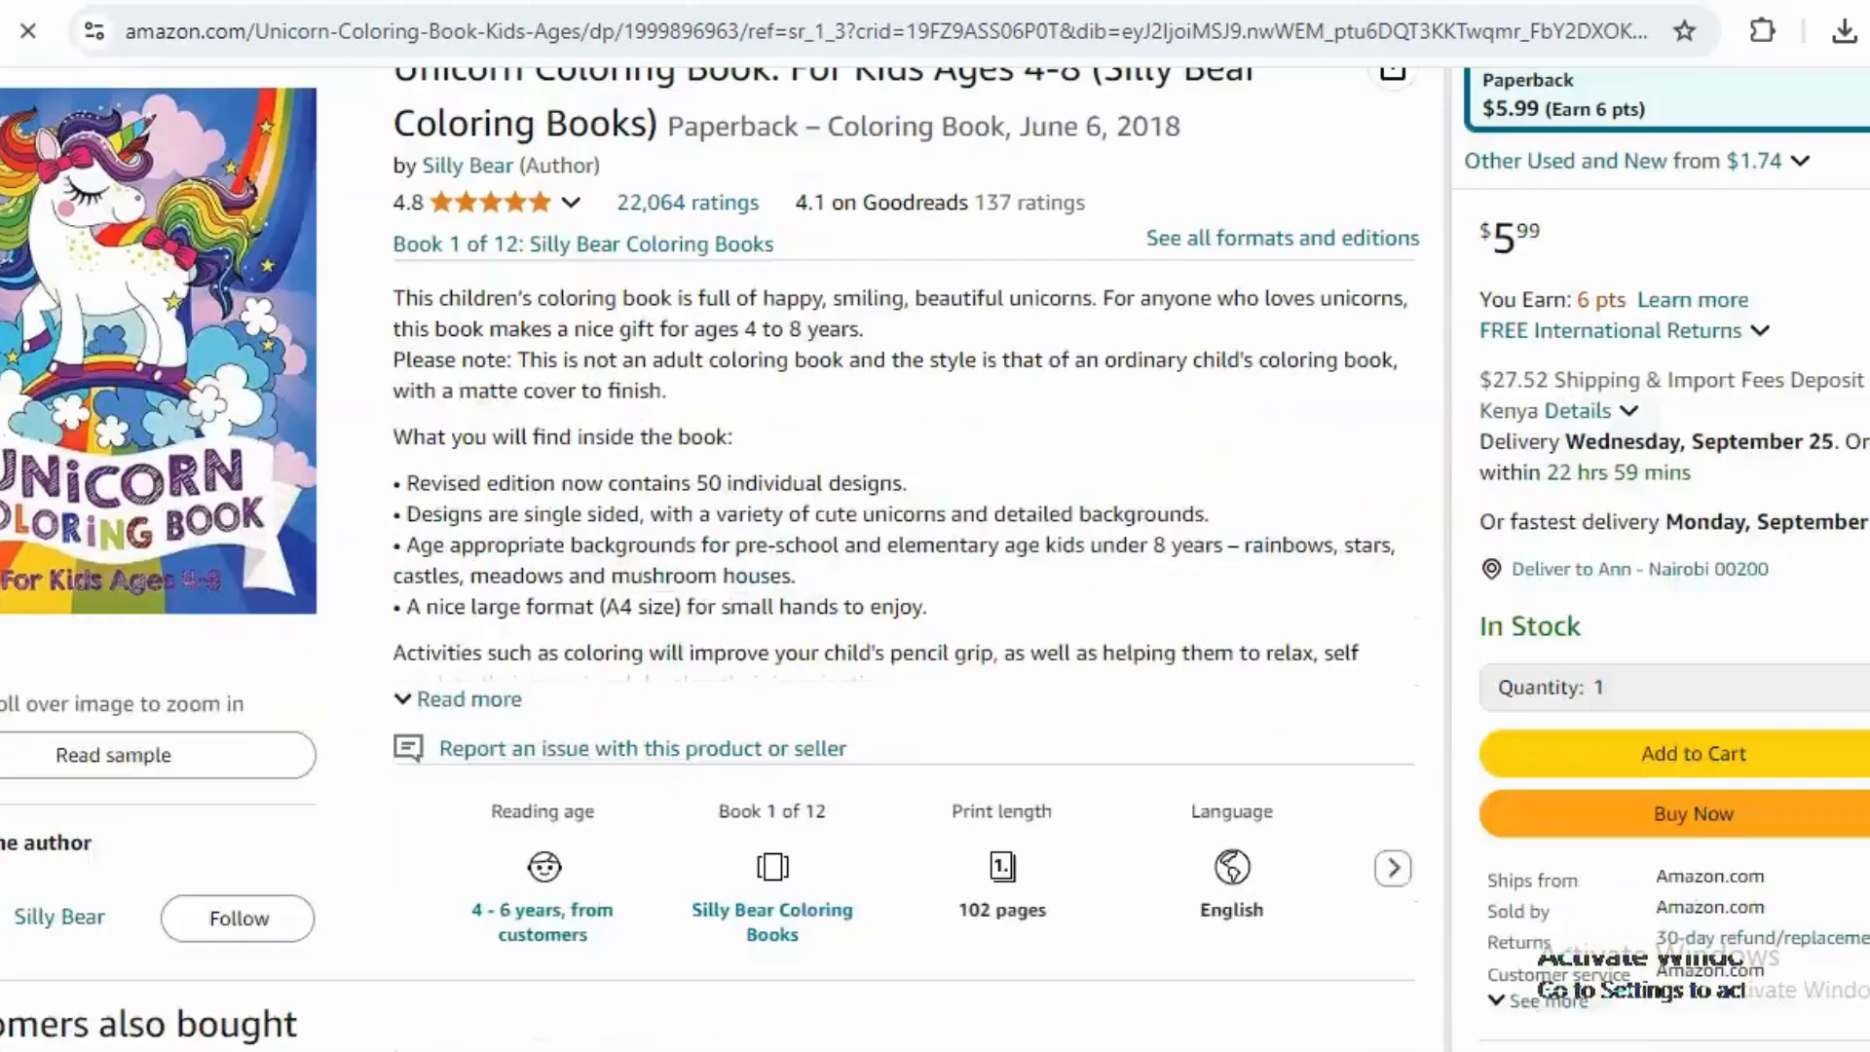
pyautogui.scroll(1, 935, 560)
pyautogui.scroll(-12, 935, 560)
pyautogui.click(1039, 384)
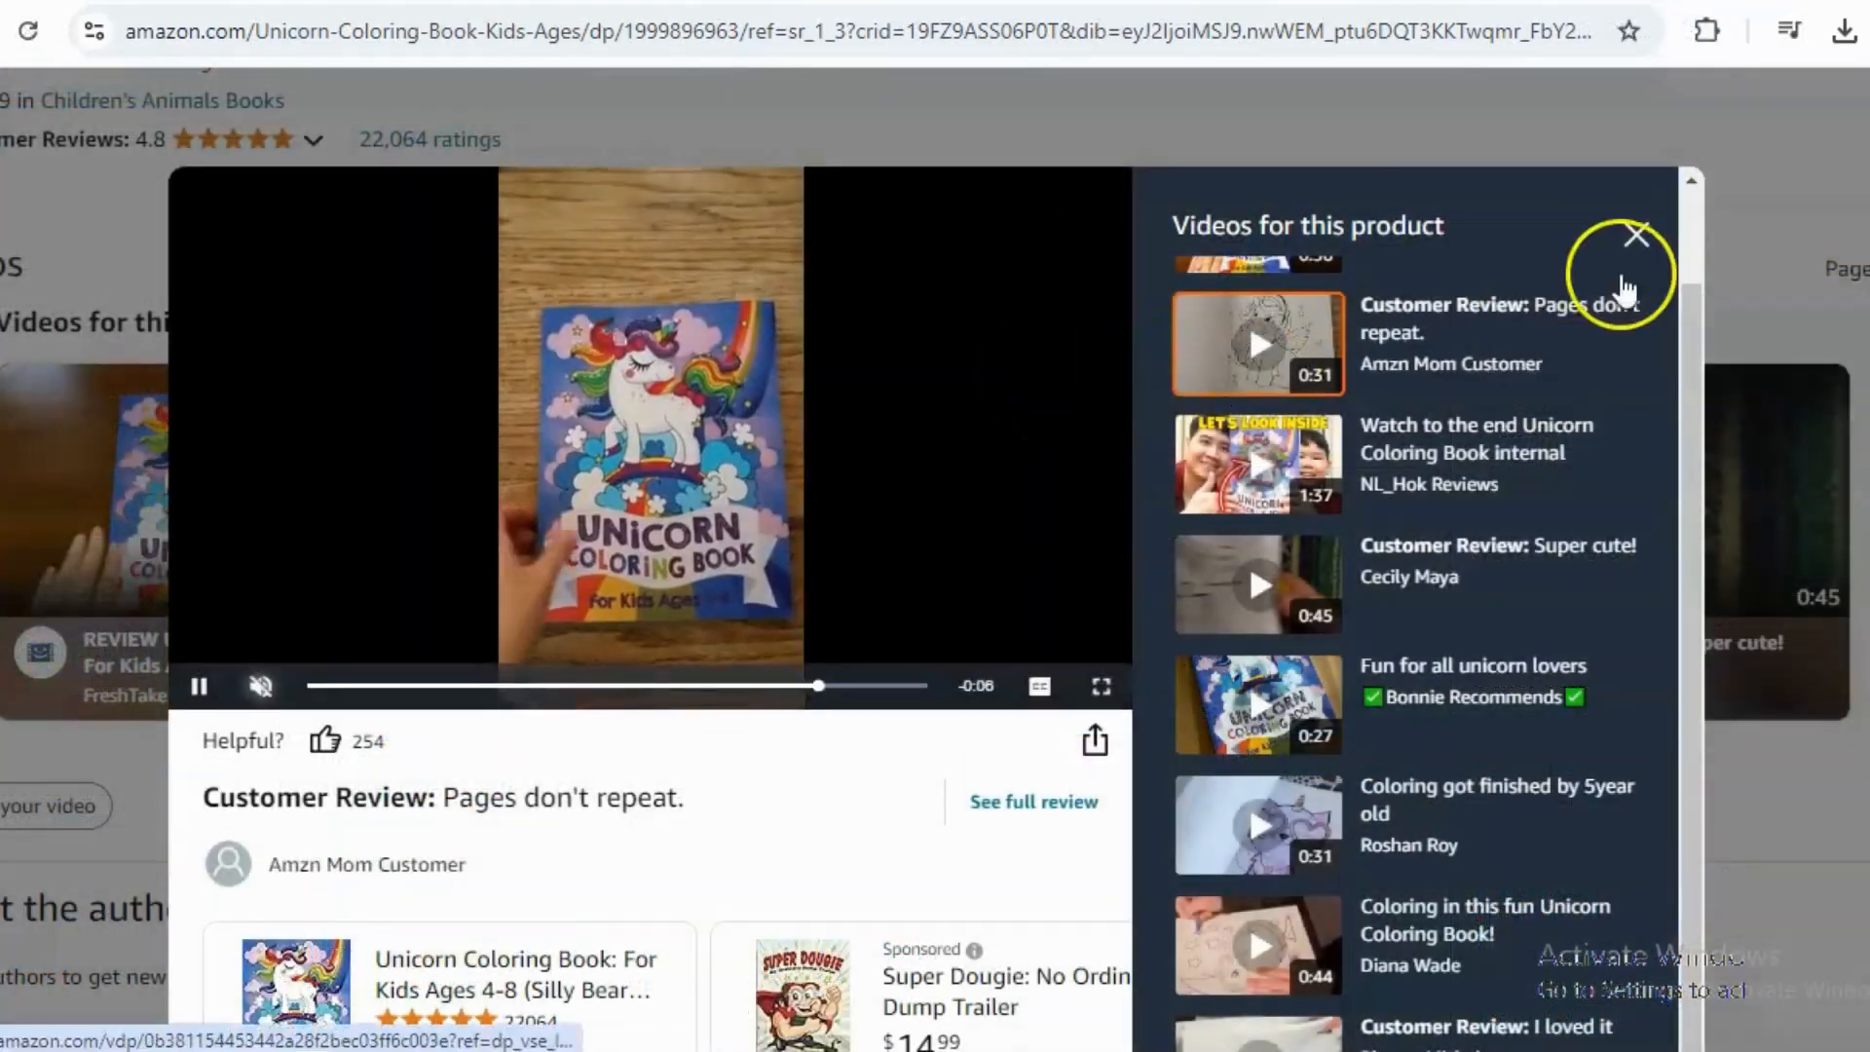
pyautogui.click(1637, 246)
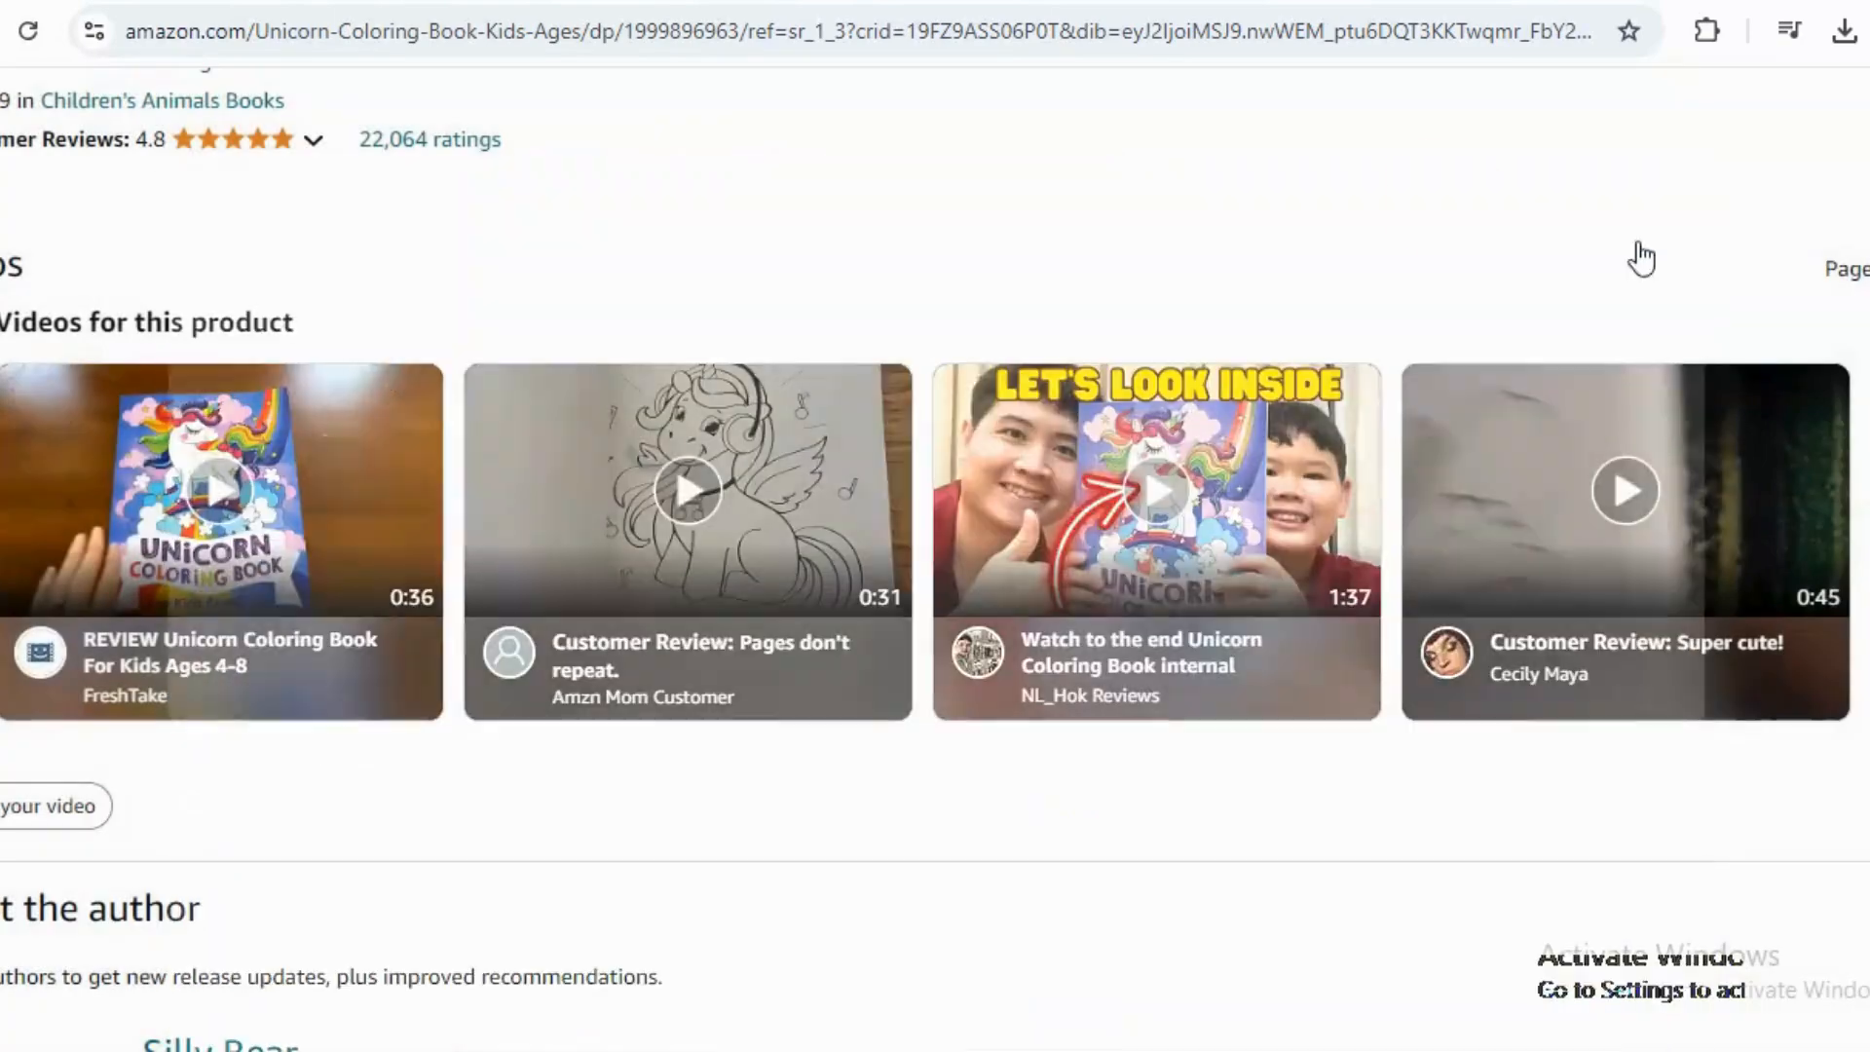
# Switch to the ChatGPT tab and read the list of 10 entertaining and educative colouring book ideas.
pyautogui.click(654, 199)
pyautogui.hotkey('ctrl', 'Tab')
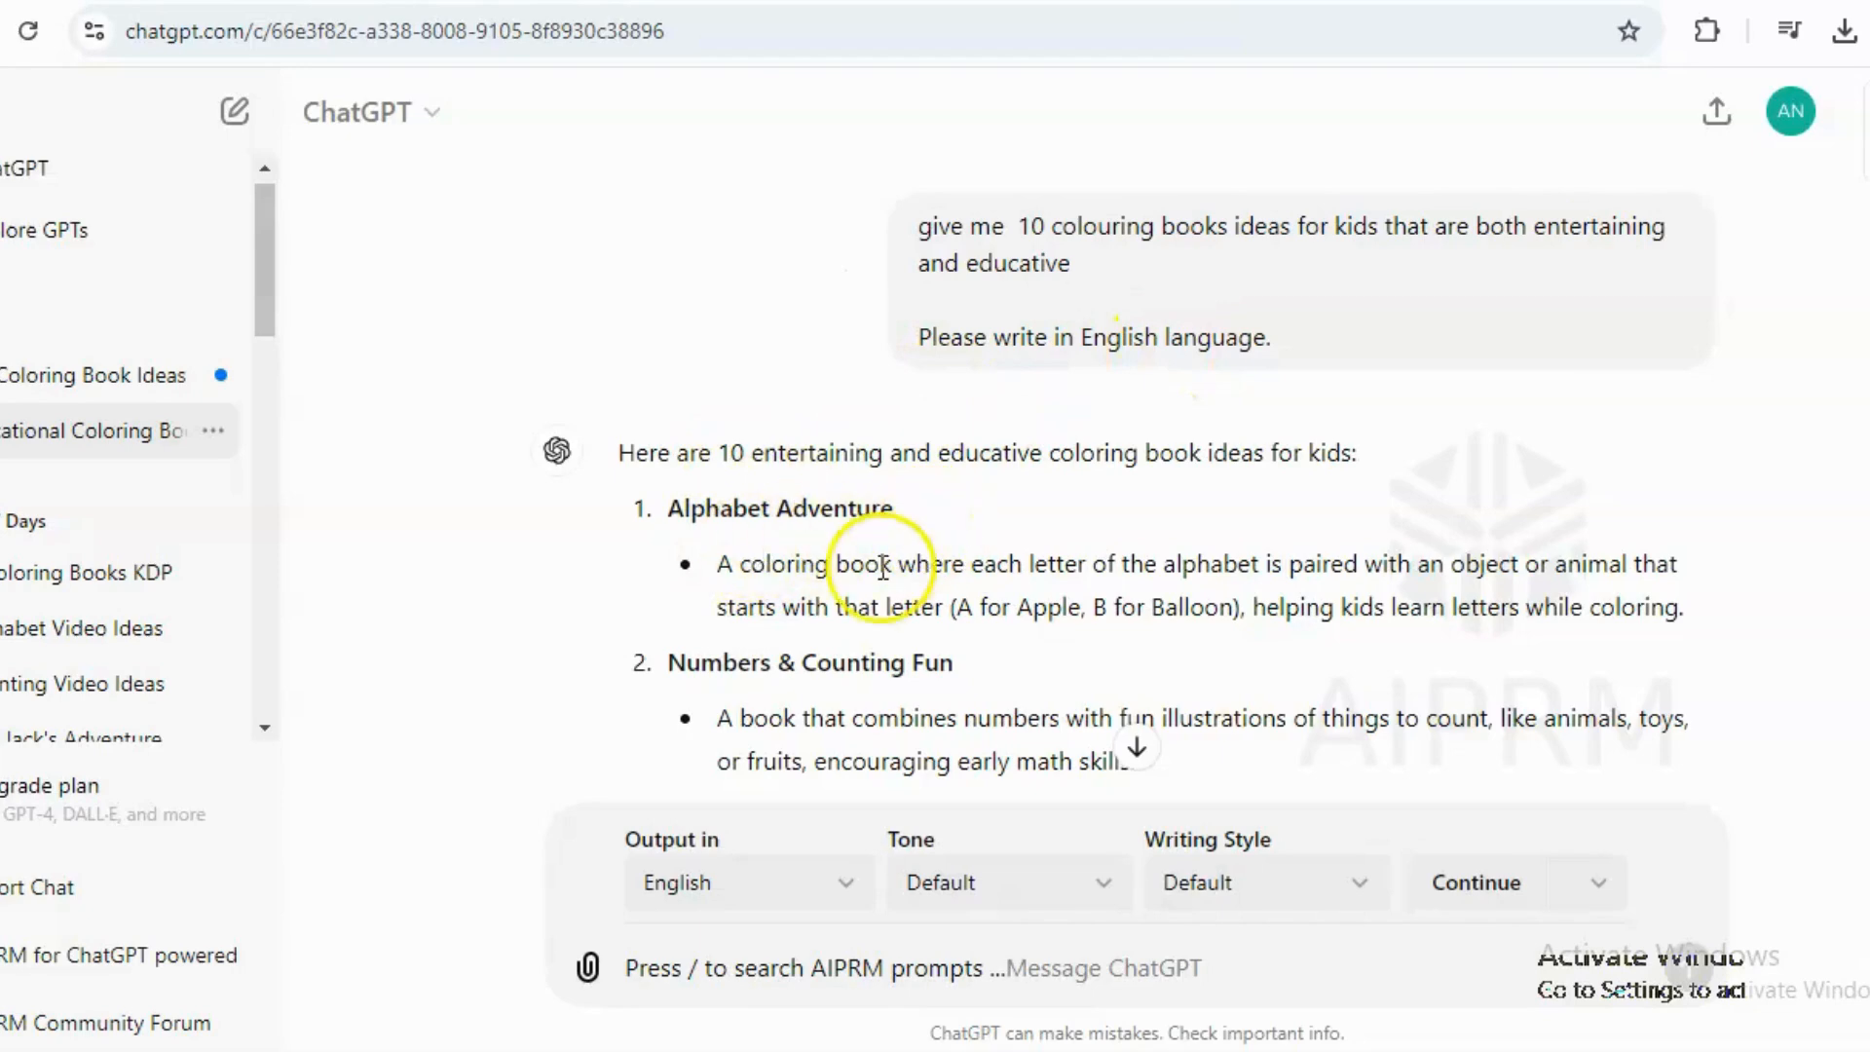
pyautogui.scroll(-5, 1126, 477)
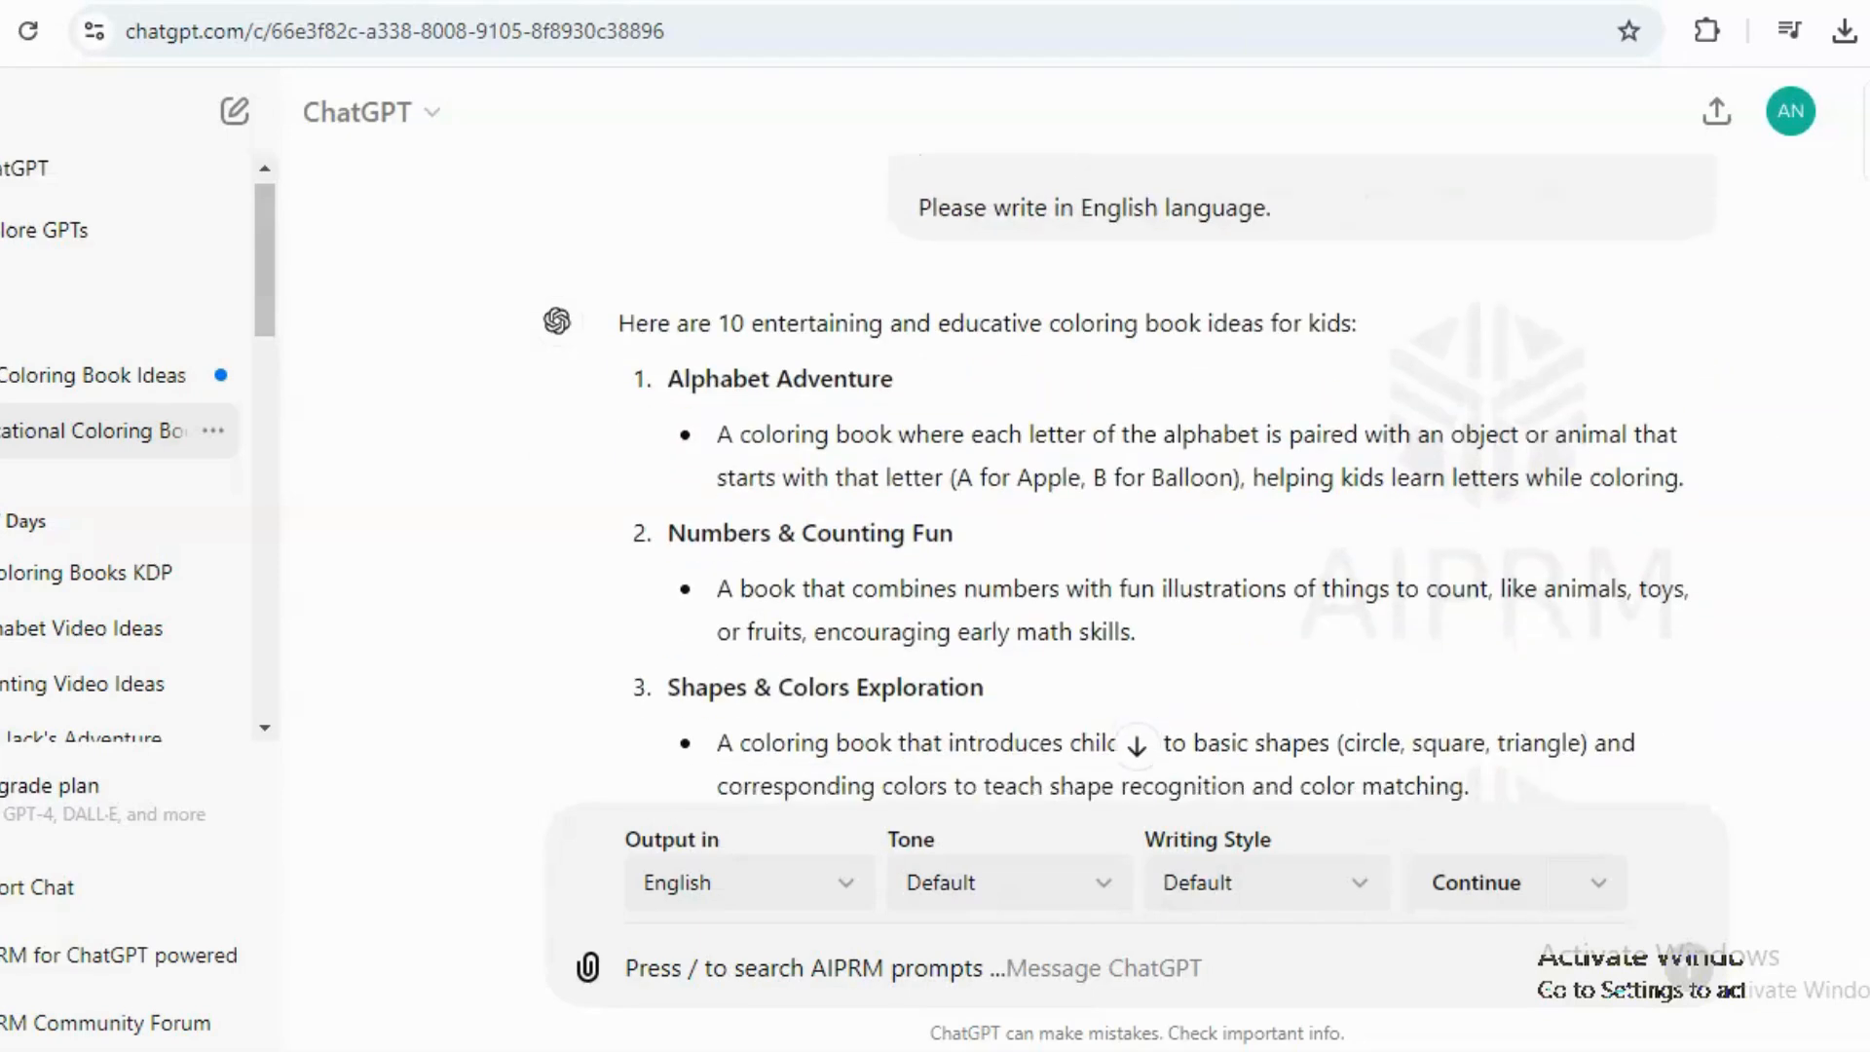
pyautogui.scroll(-4, 1126, 478)
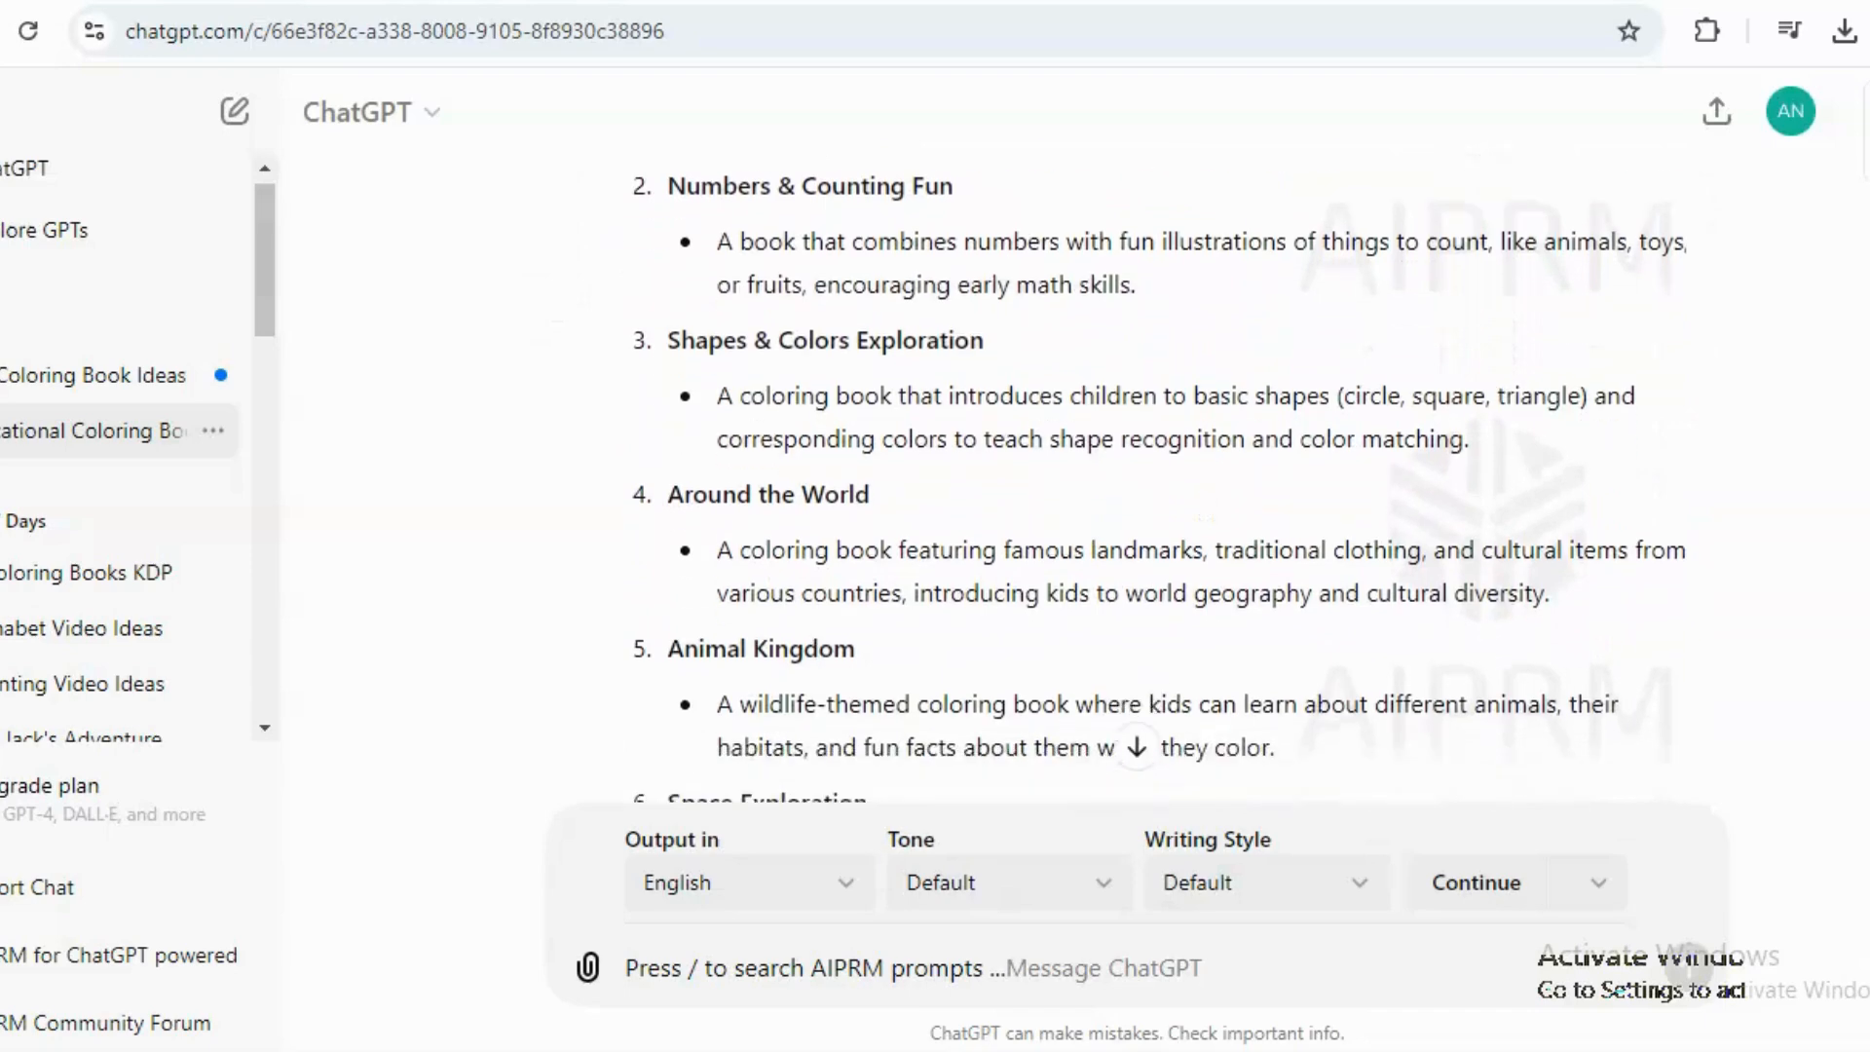
pyautogui.scroll(-3, 1126, 478)
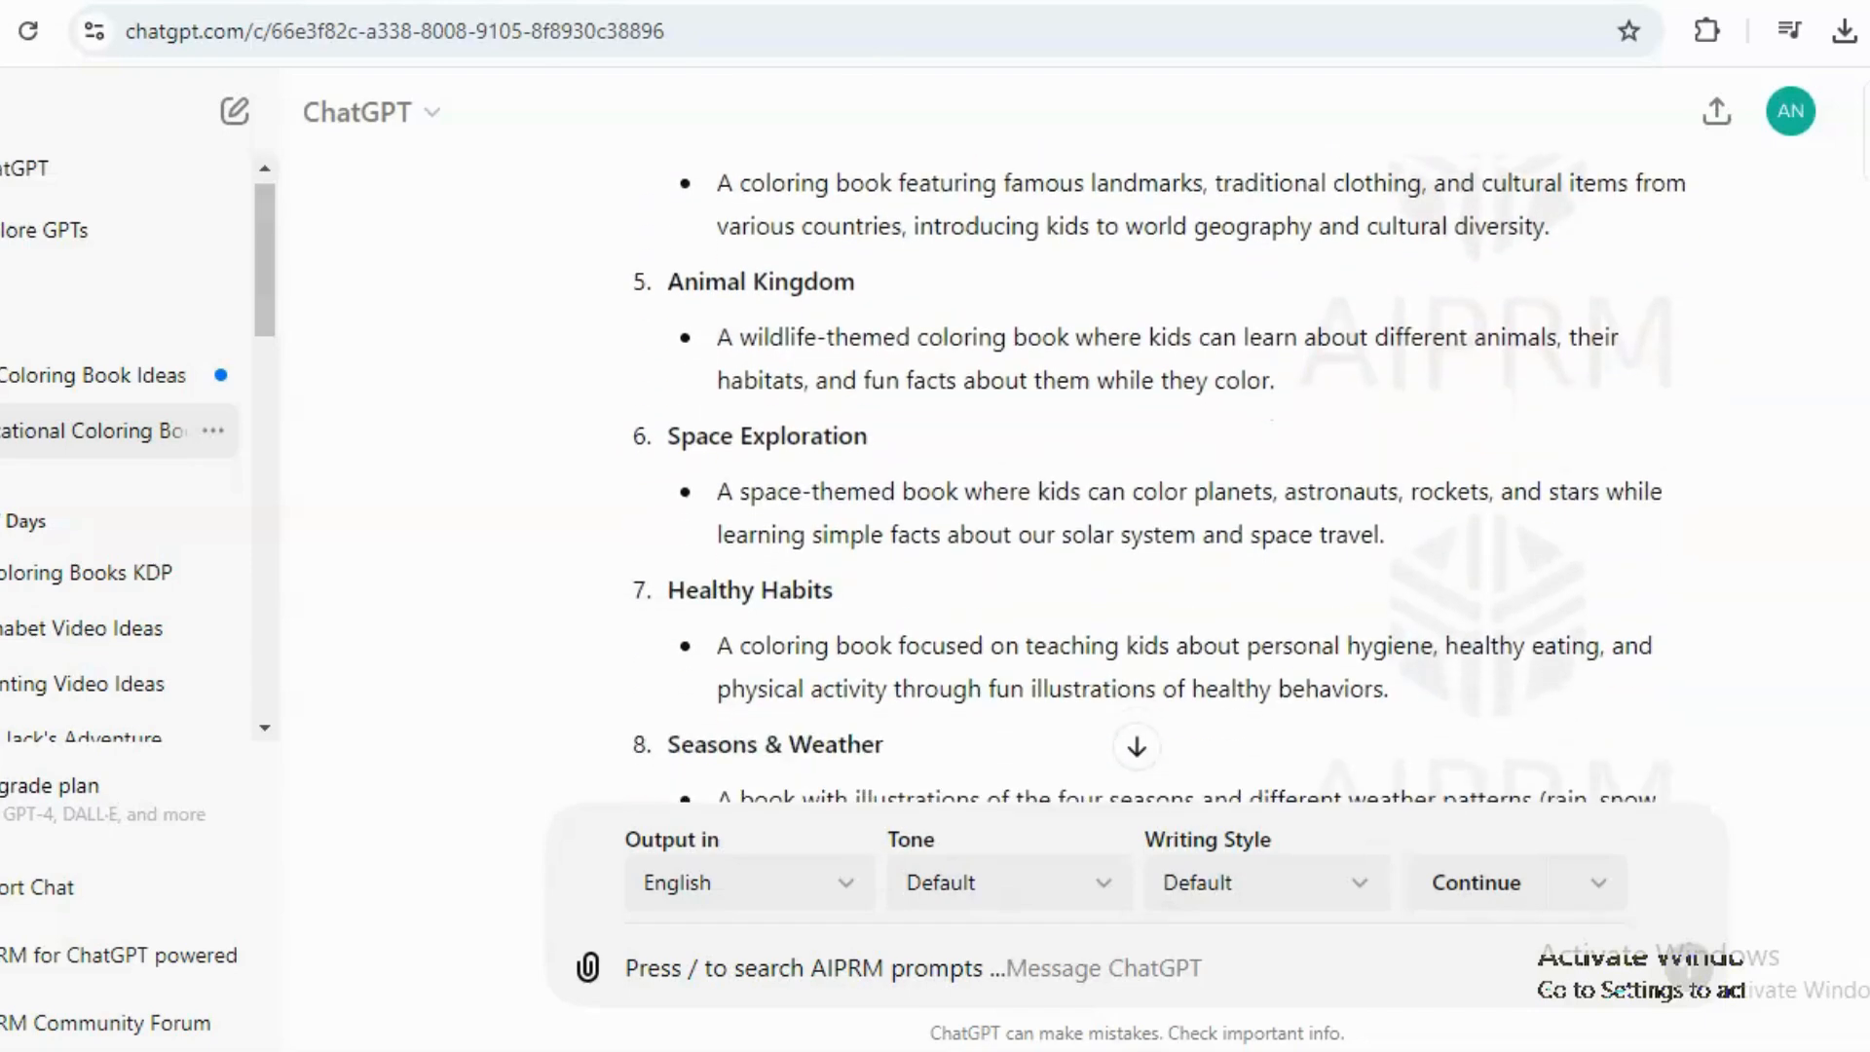
pyautogui.scroll(-5, 1126, 477)
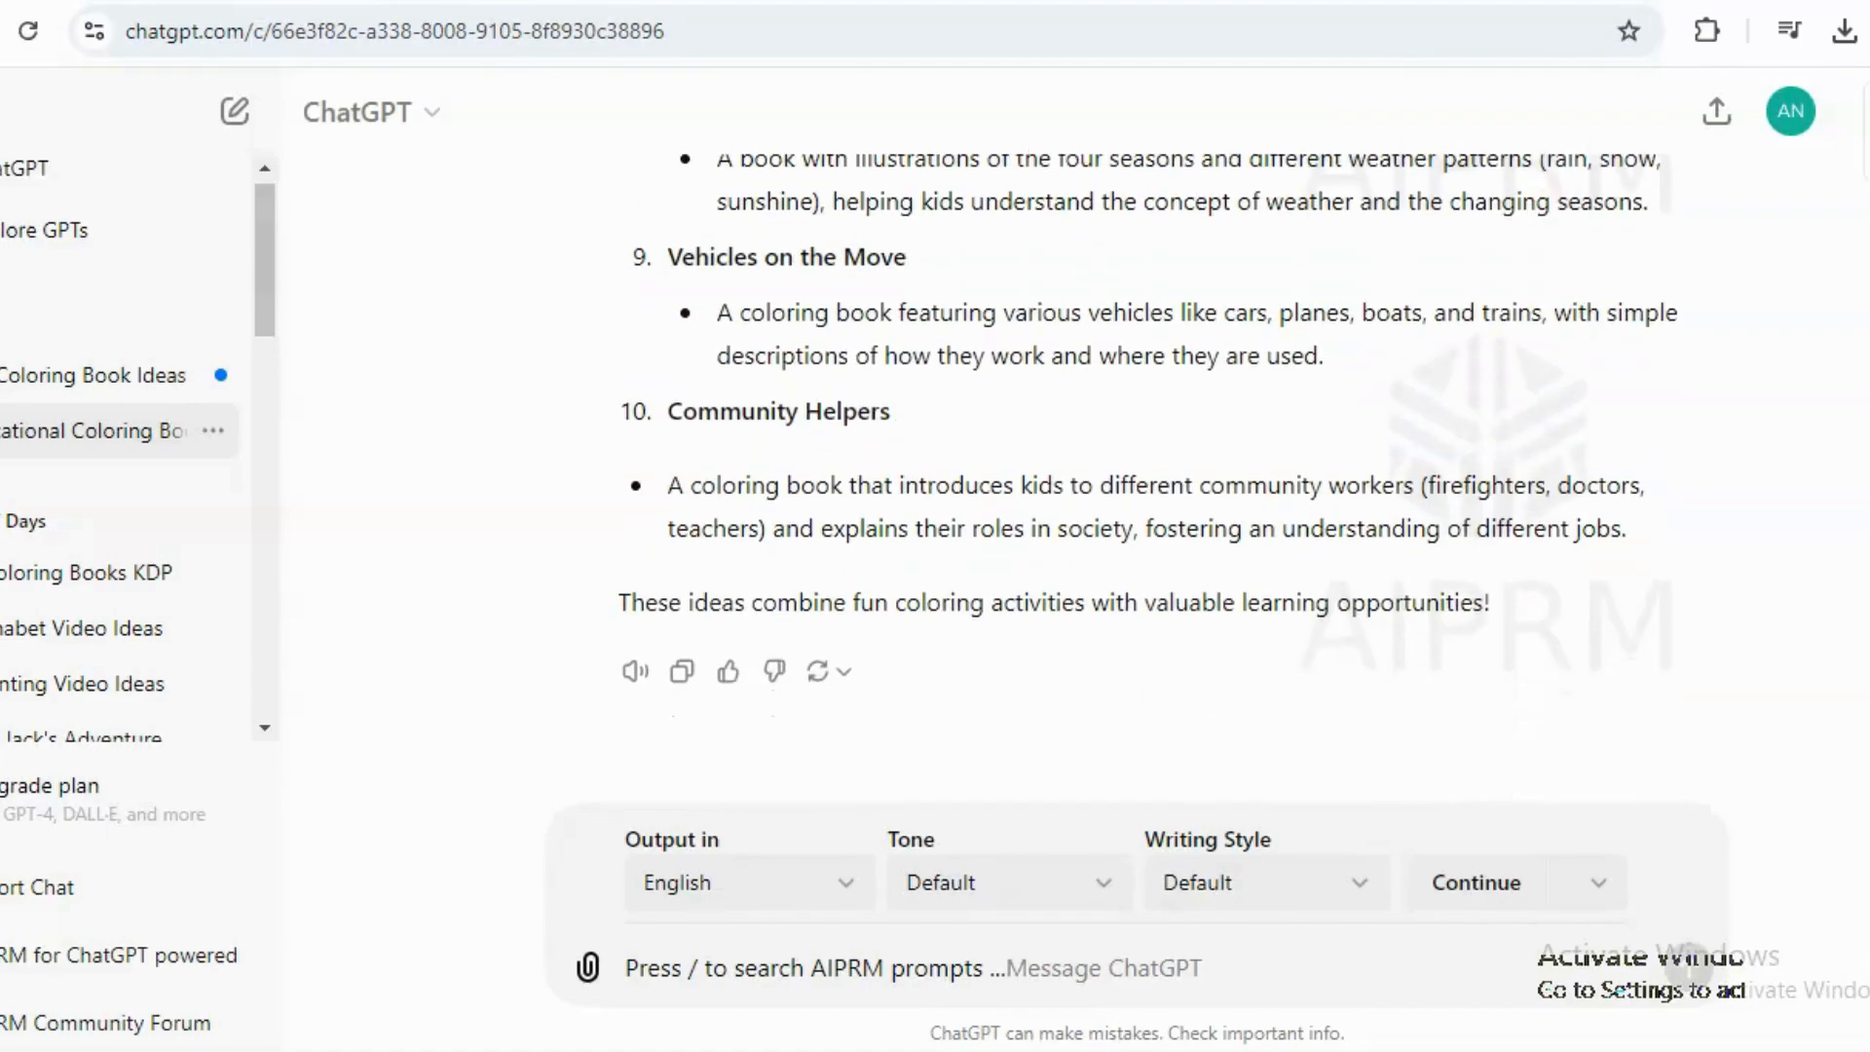
pyautogui.scroll(15, 1126, 477)
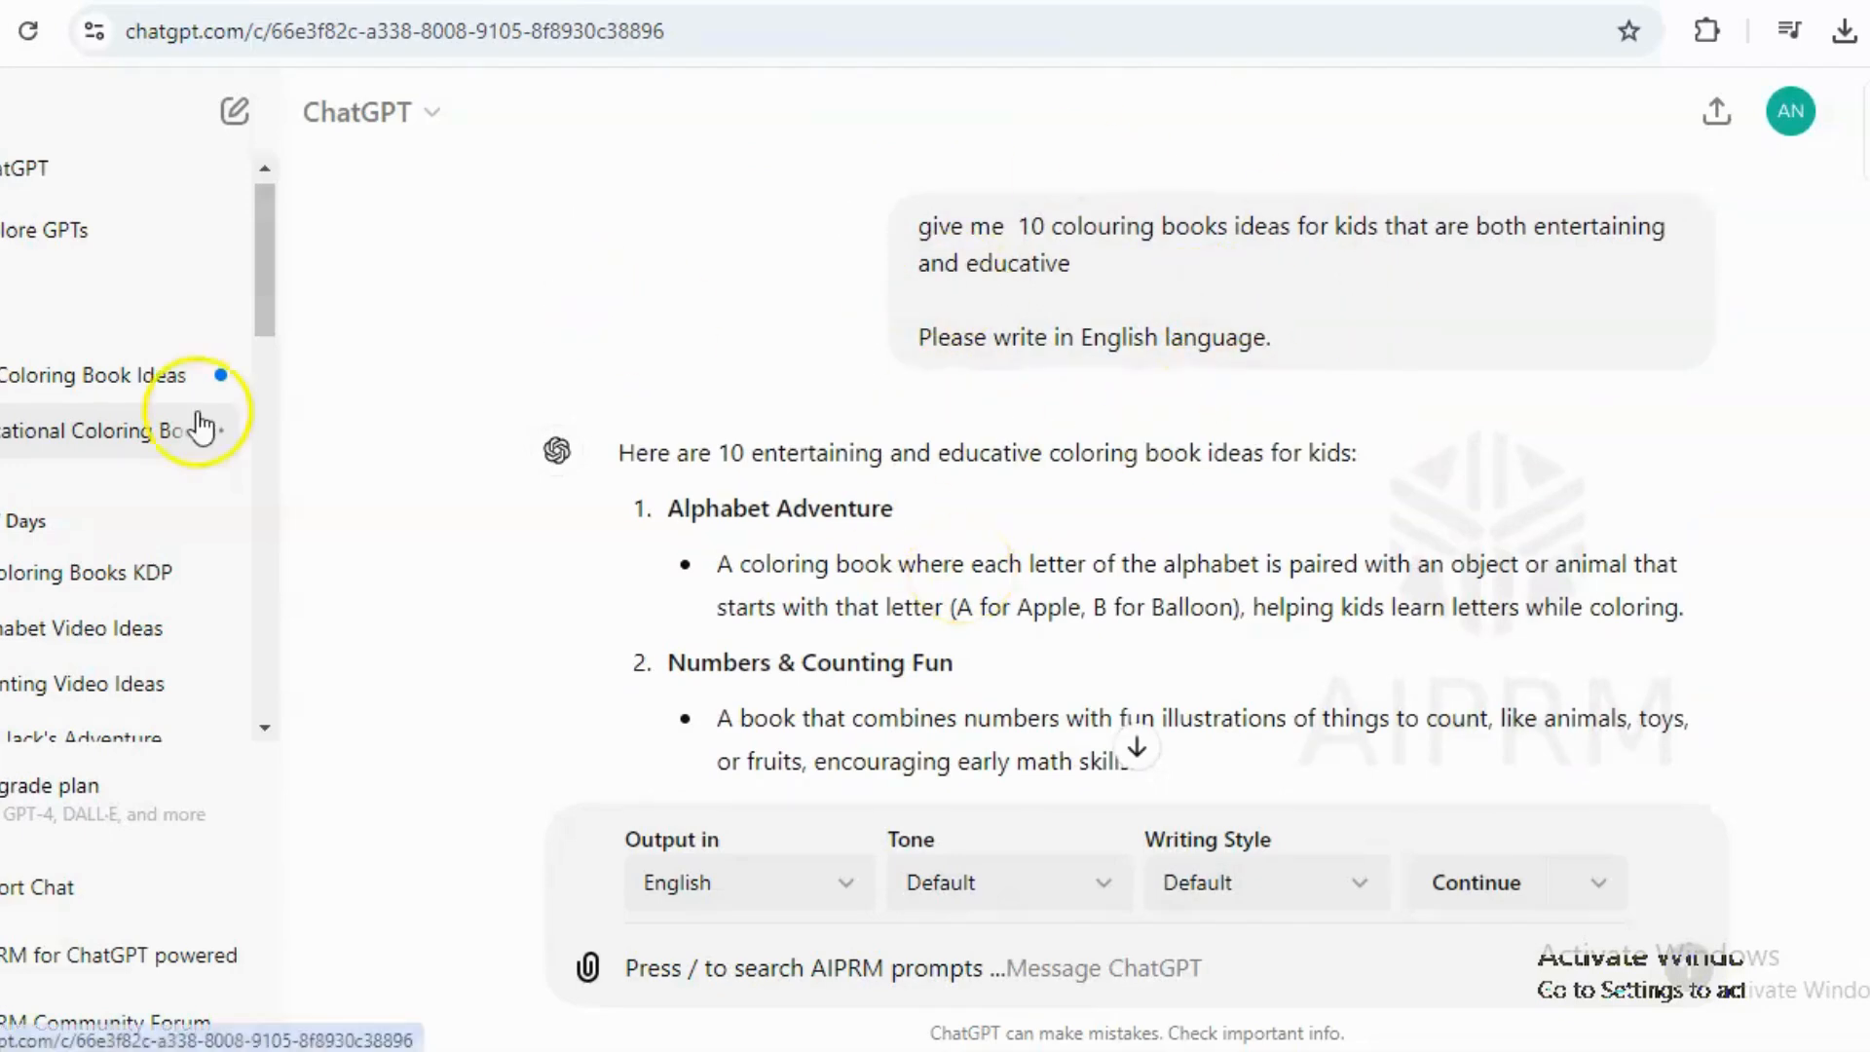
# Open the Coloring Book Ideas chat and read through the 30 kawaii unicorn image prompts.
pyautogui.click(132, 389)
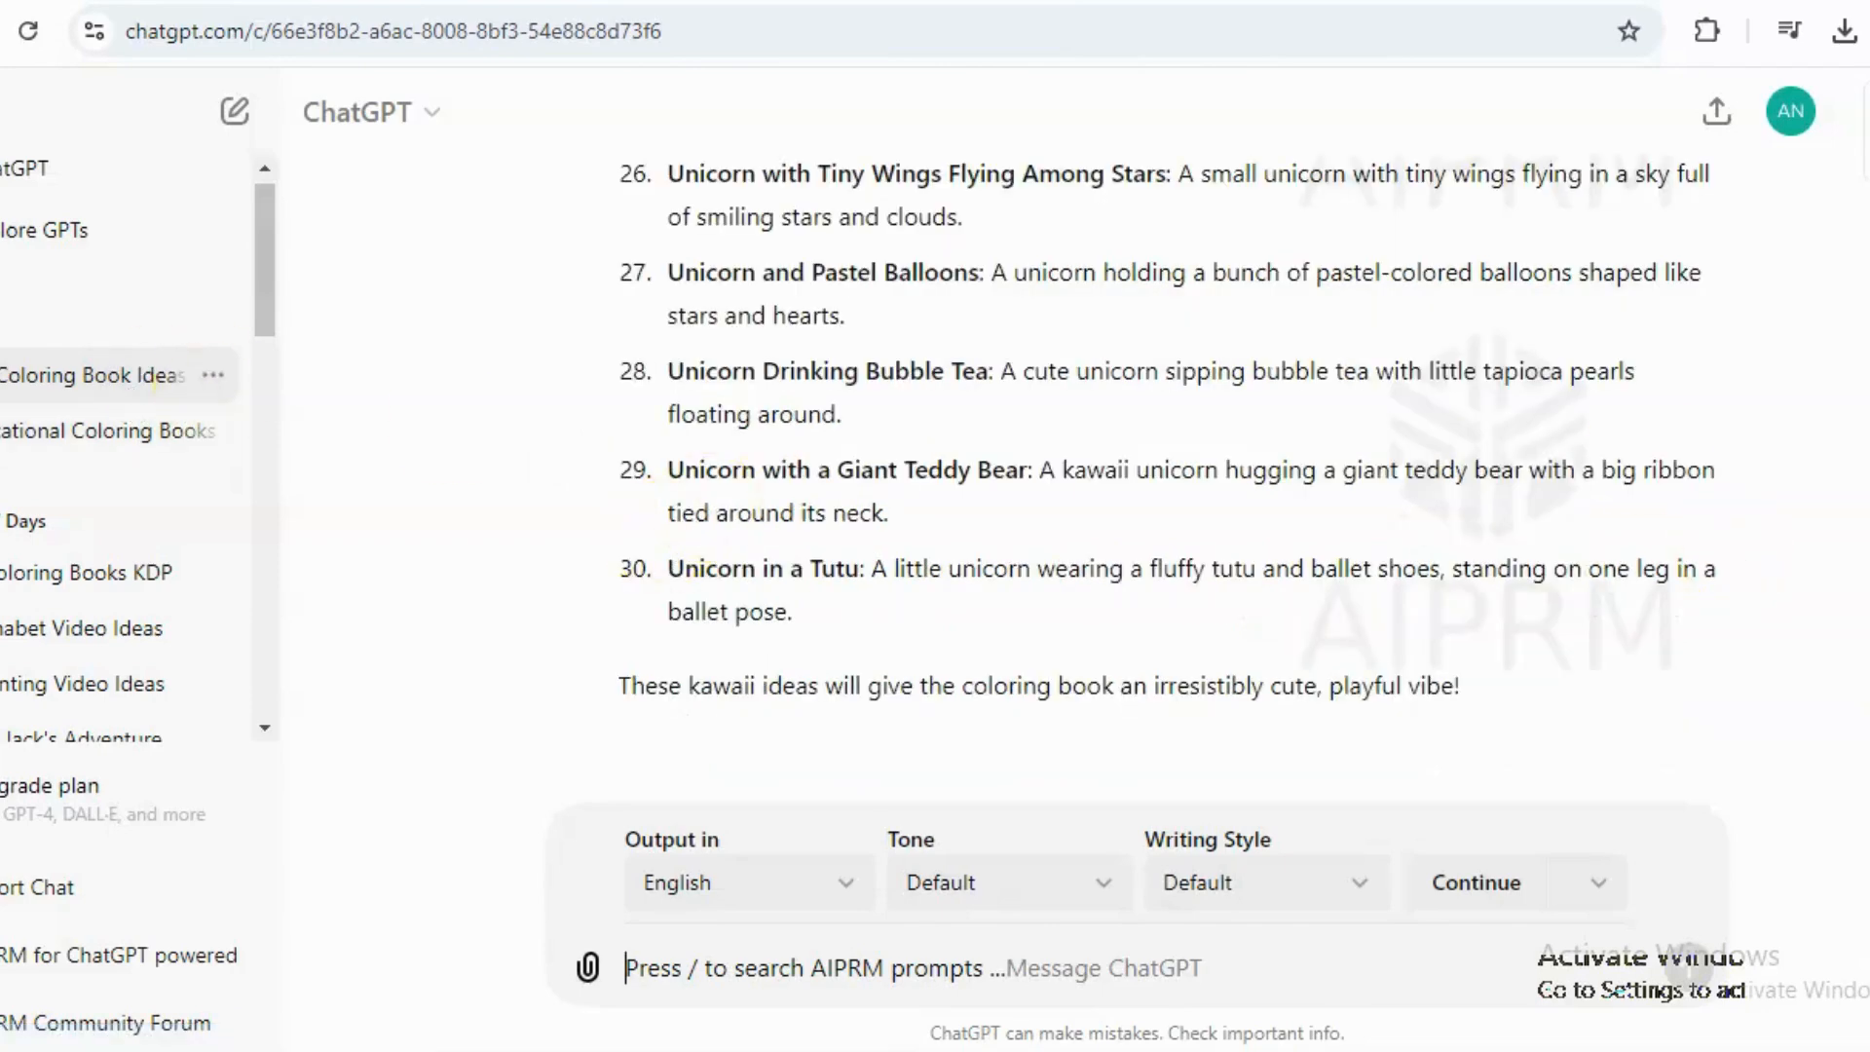
pyautogui.scroll(16, 1166, 477)
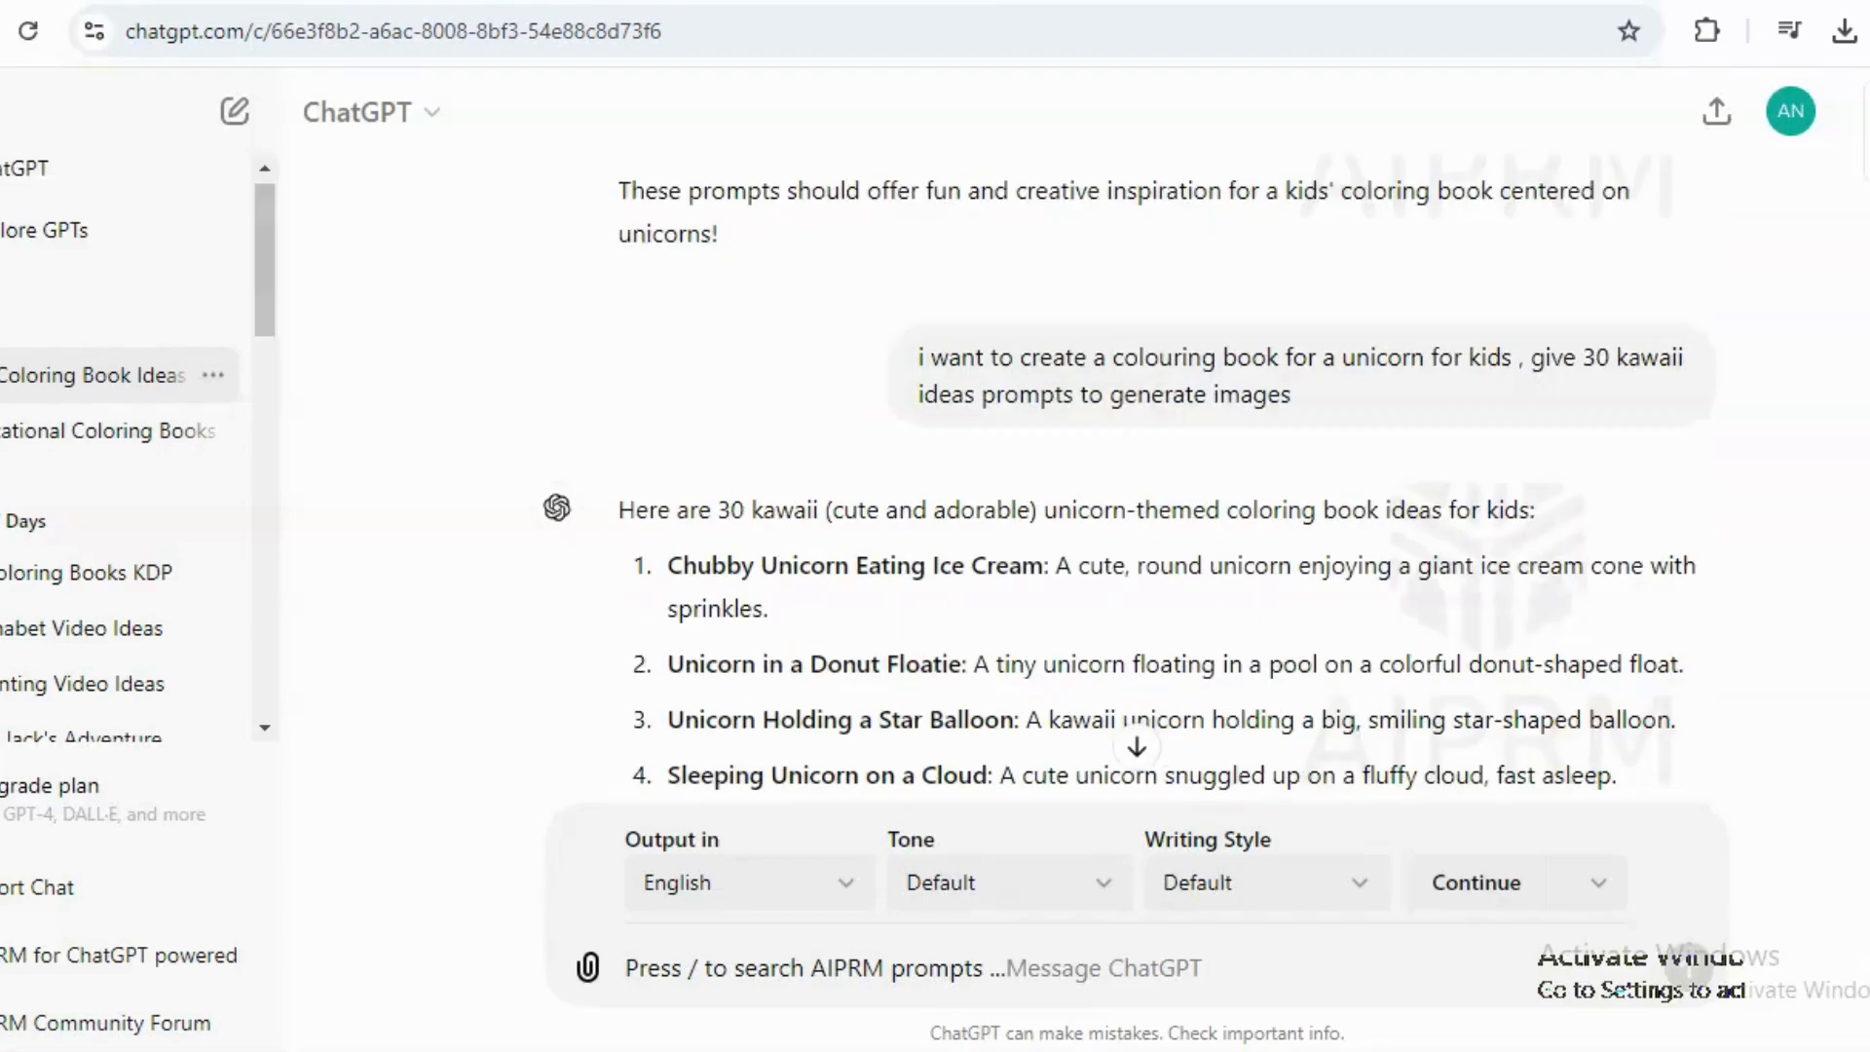
pyautogui.scroll(-1, 1172, 493)
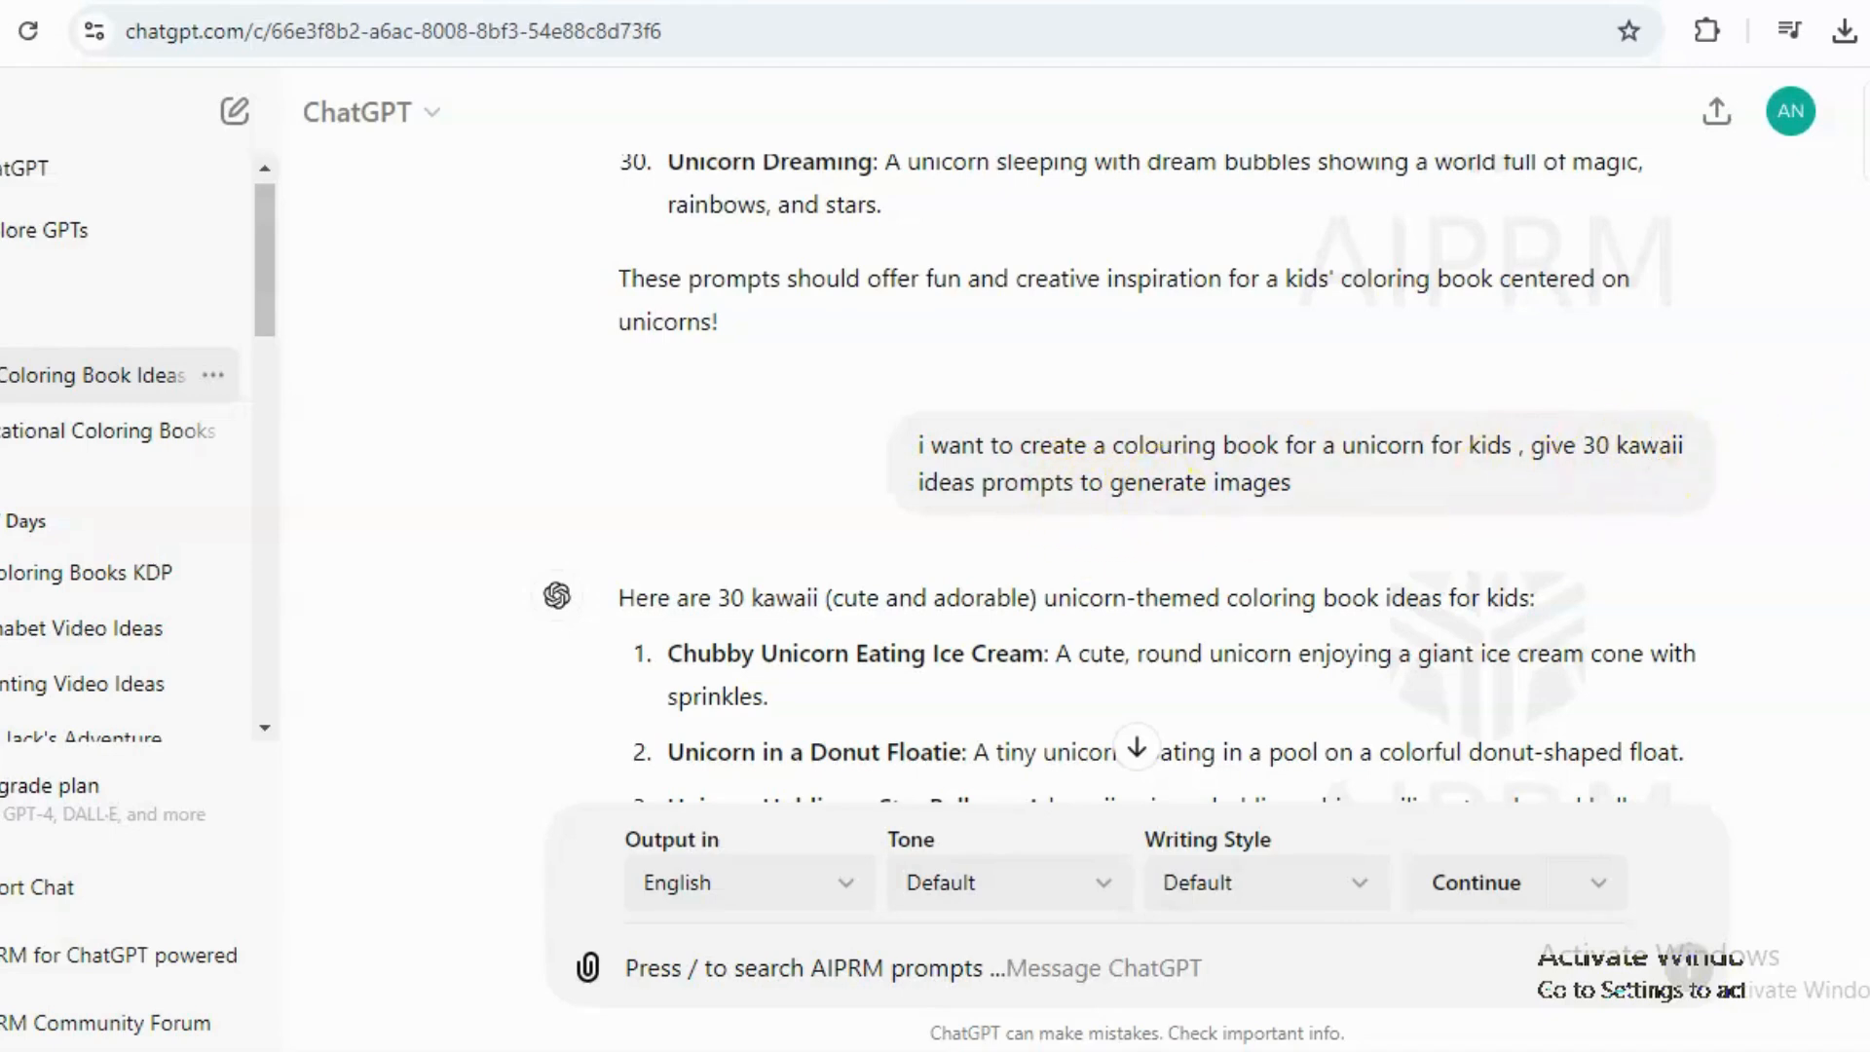
pyautogui.scroll(-10, 1128, 477)
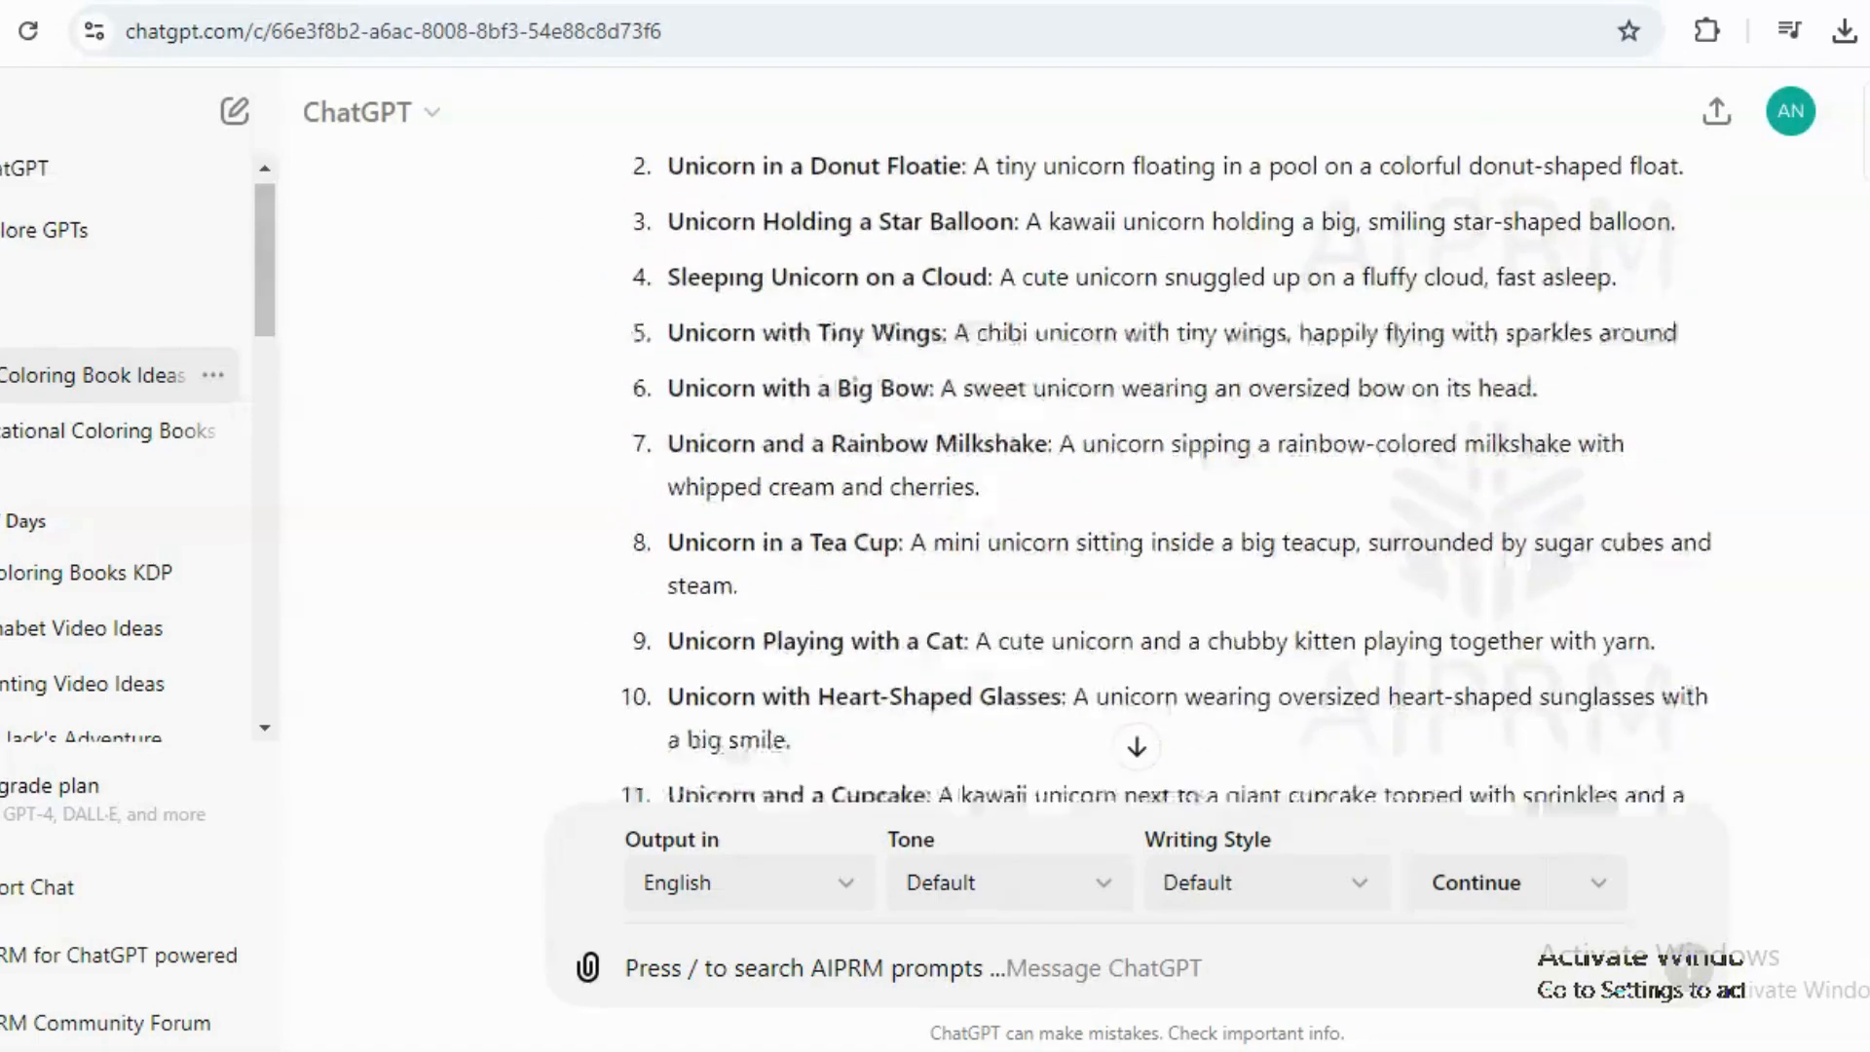
pyautogui.scroll(-15, 1128, 477)
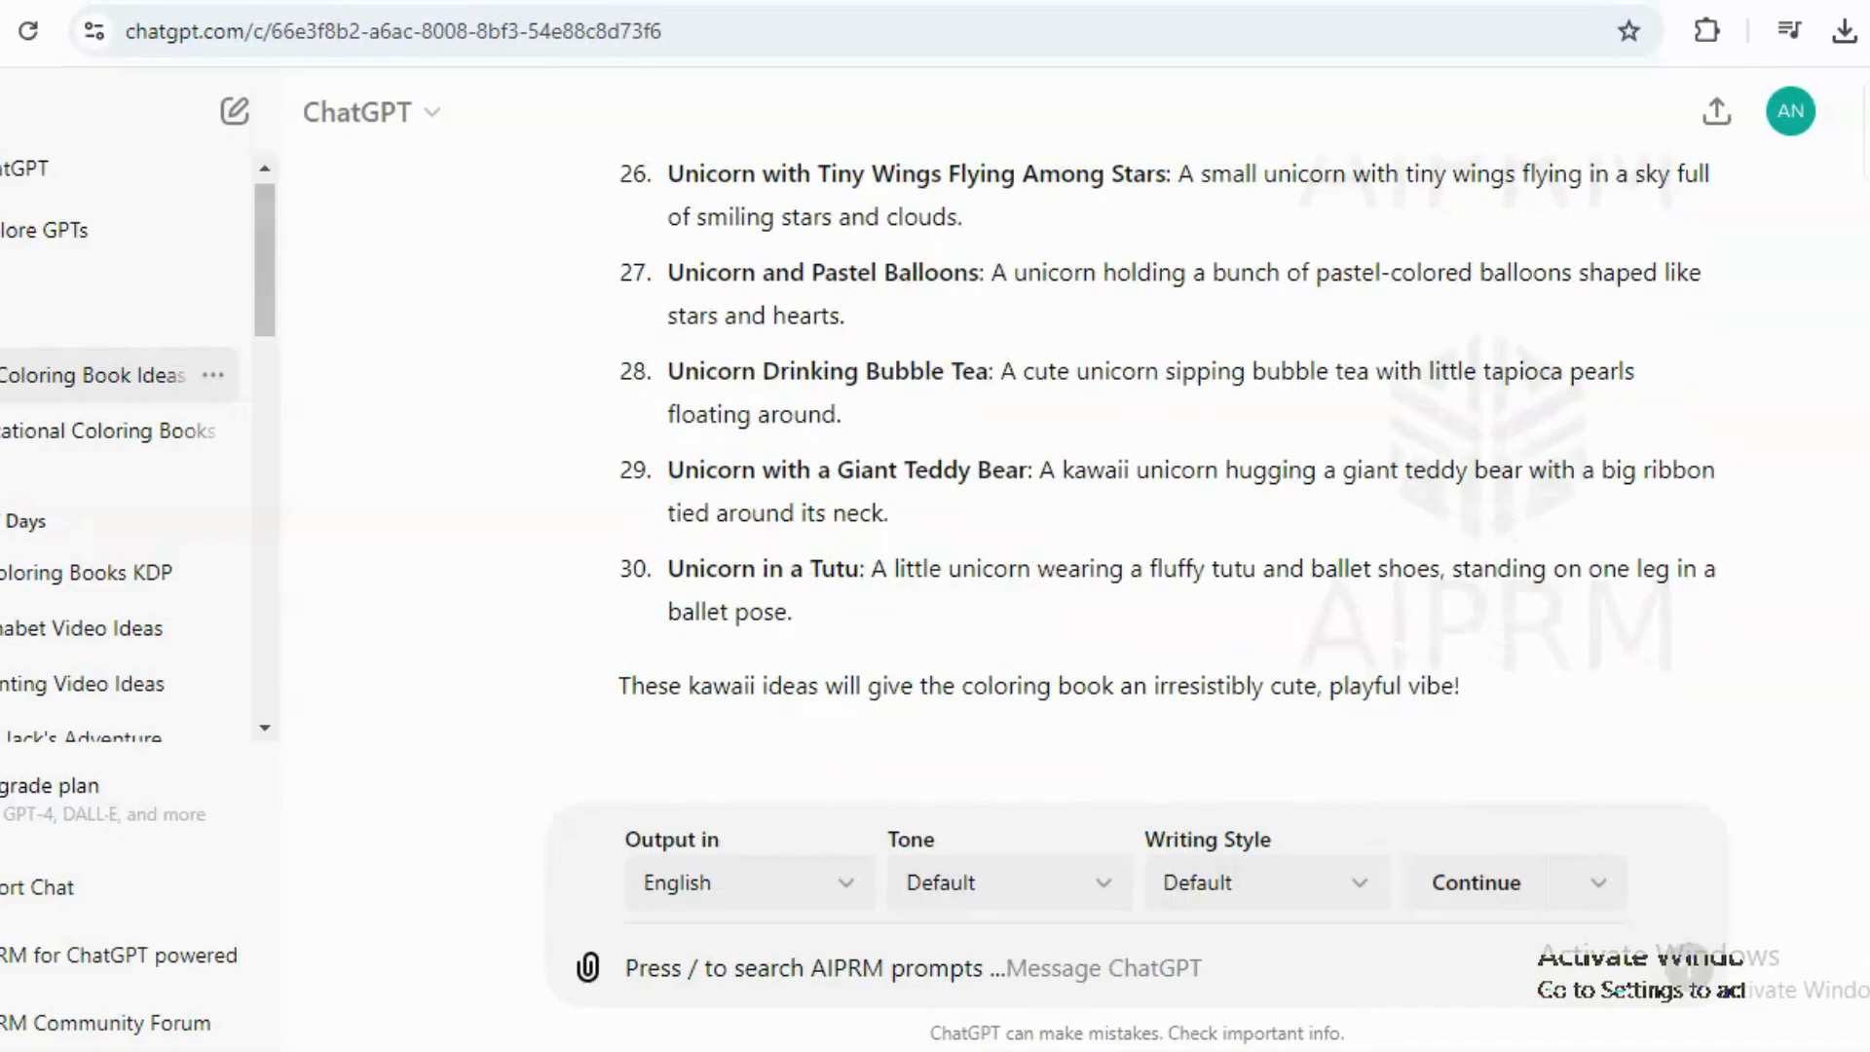
pyautogui.scroll(8, 1128, 477)
pyautogui.scroll(20, 1127, 477)
pyautogui.scroll(-7, 1128, 477)
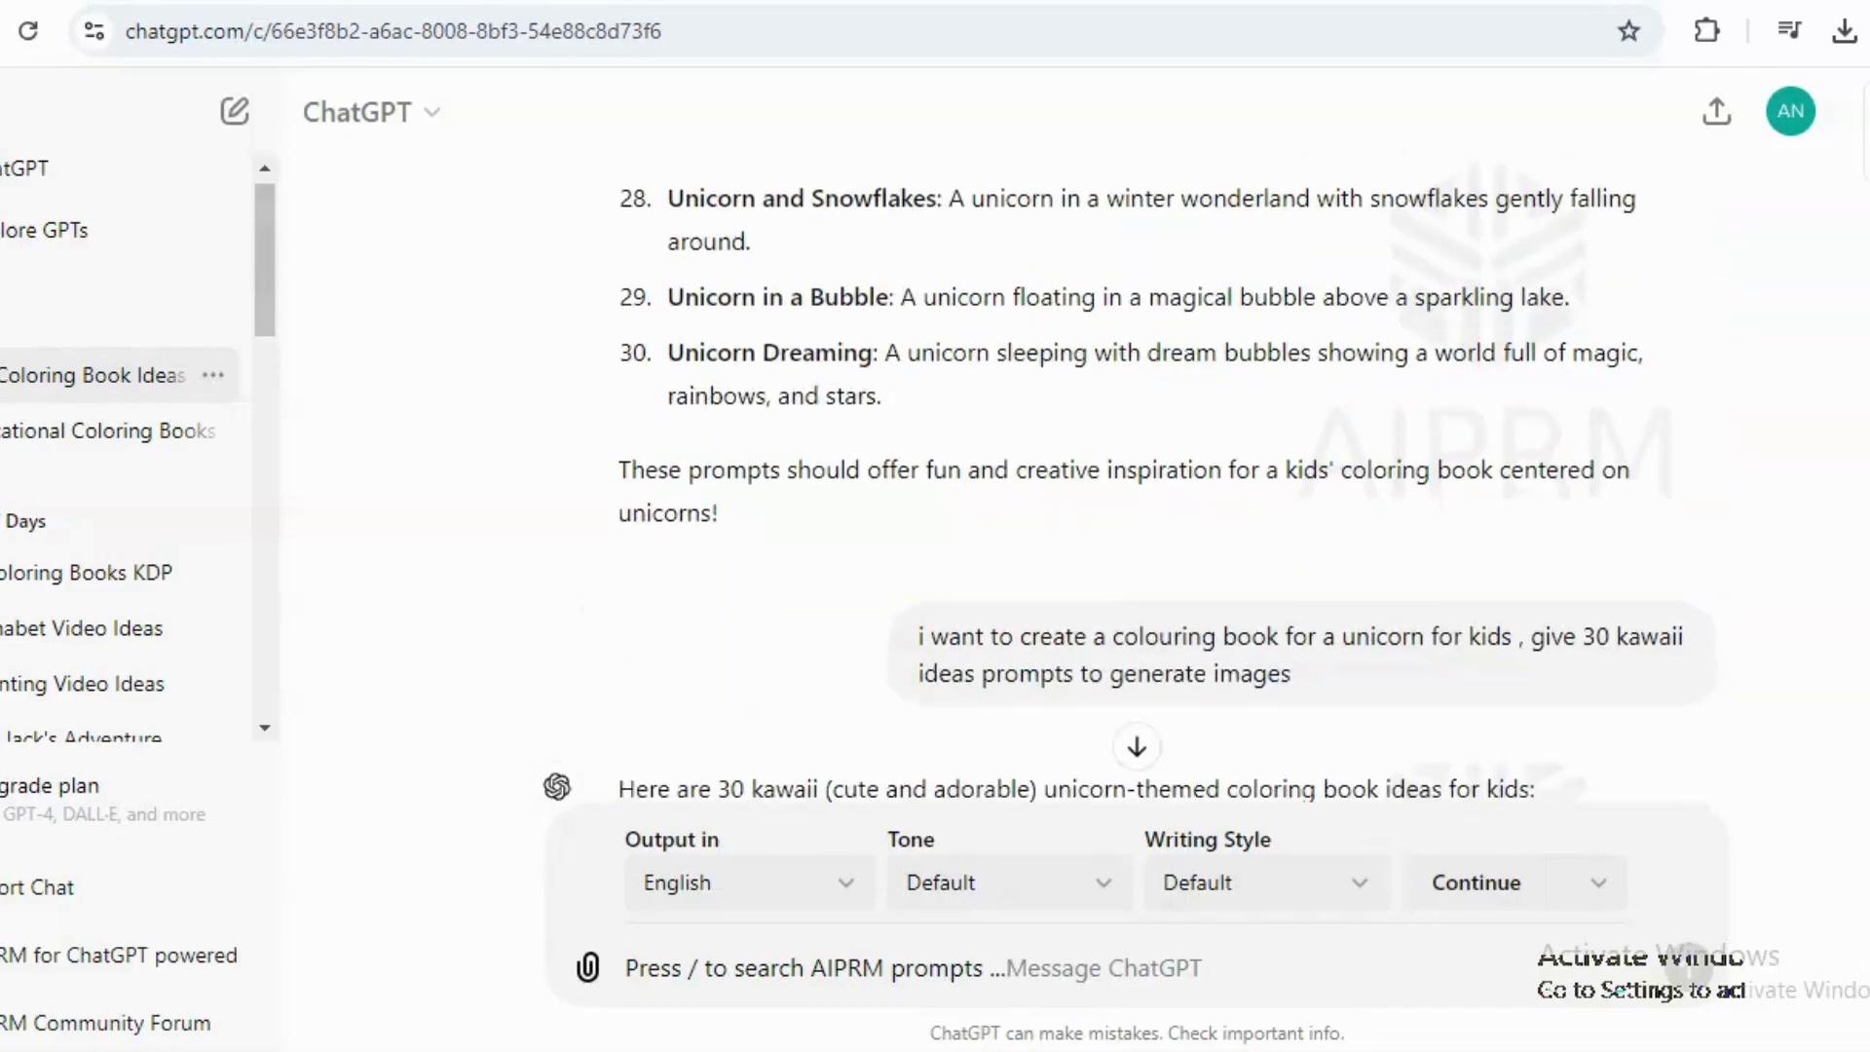
pyautogui.scroll(-1, 1128, 477)
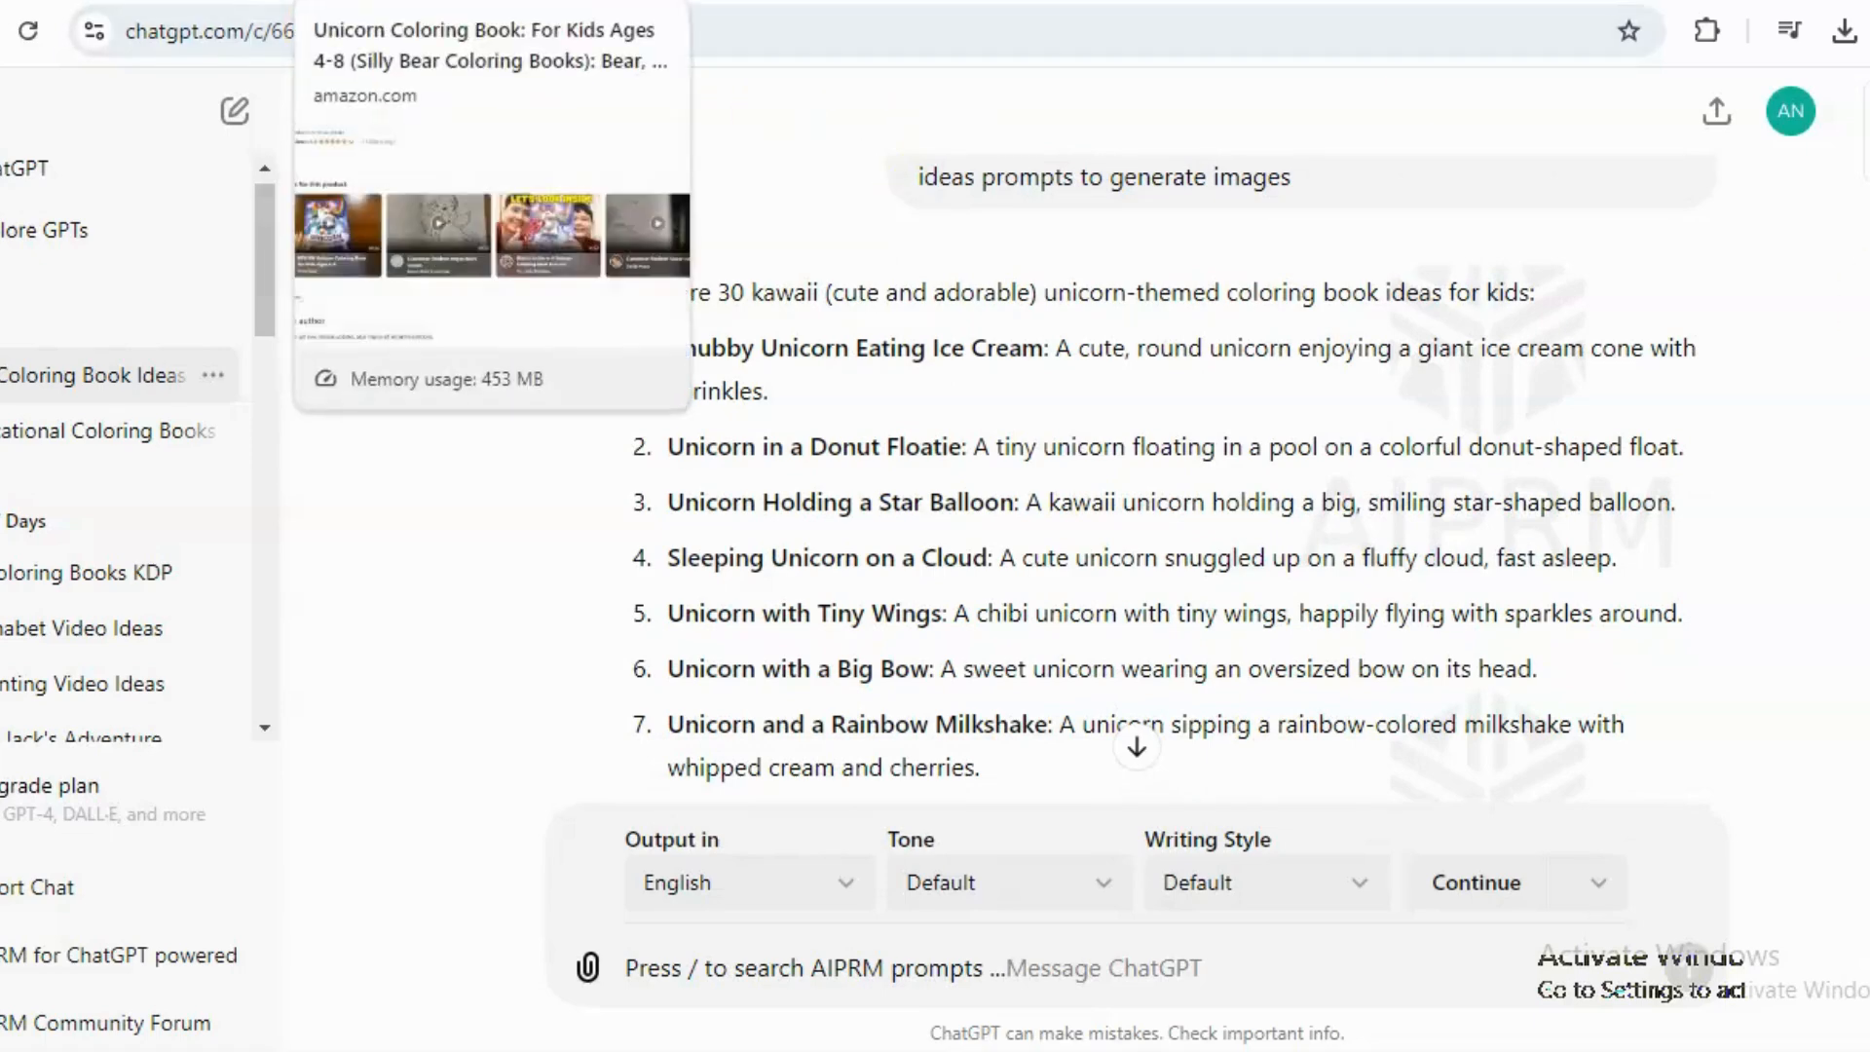
# Switch to Canva and create a new custom-size design of 8.5 × 11 in.
pyautogui.click(39, 1)
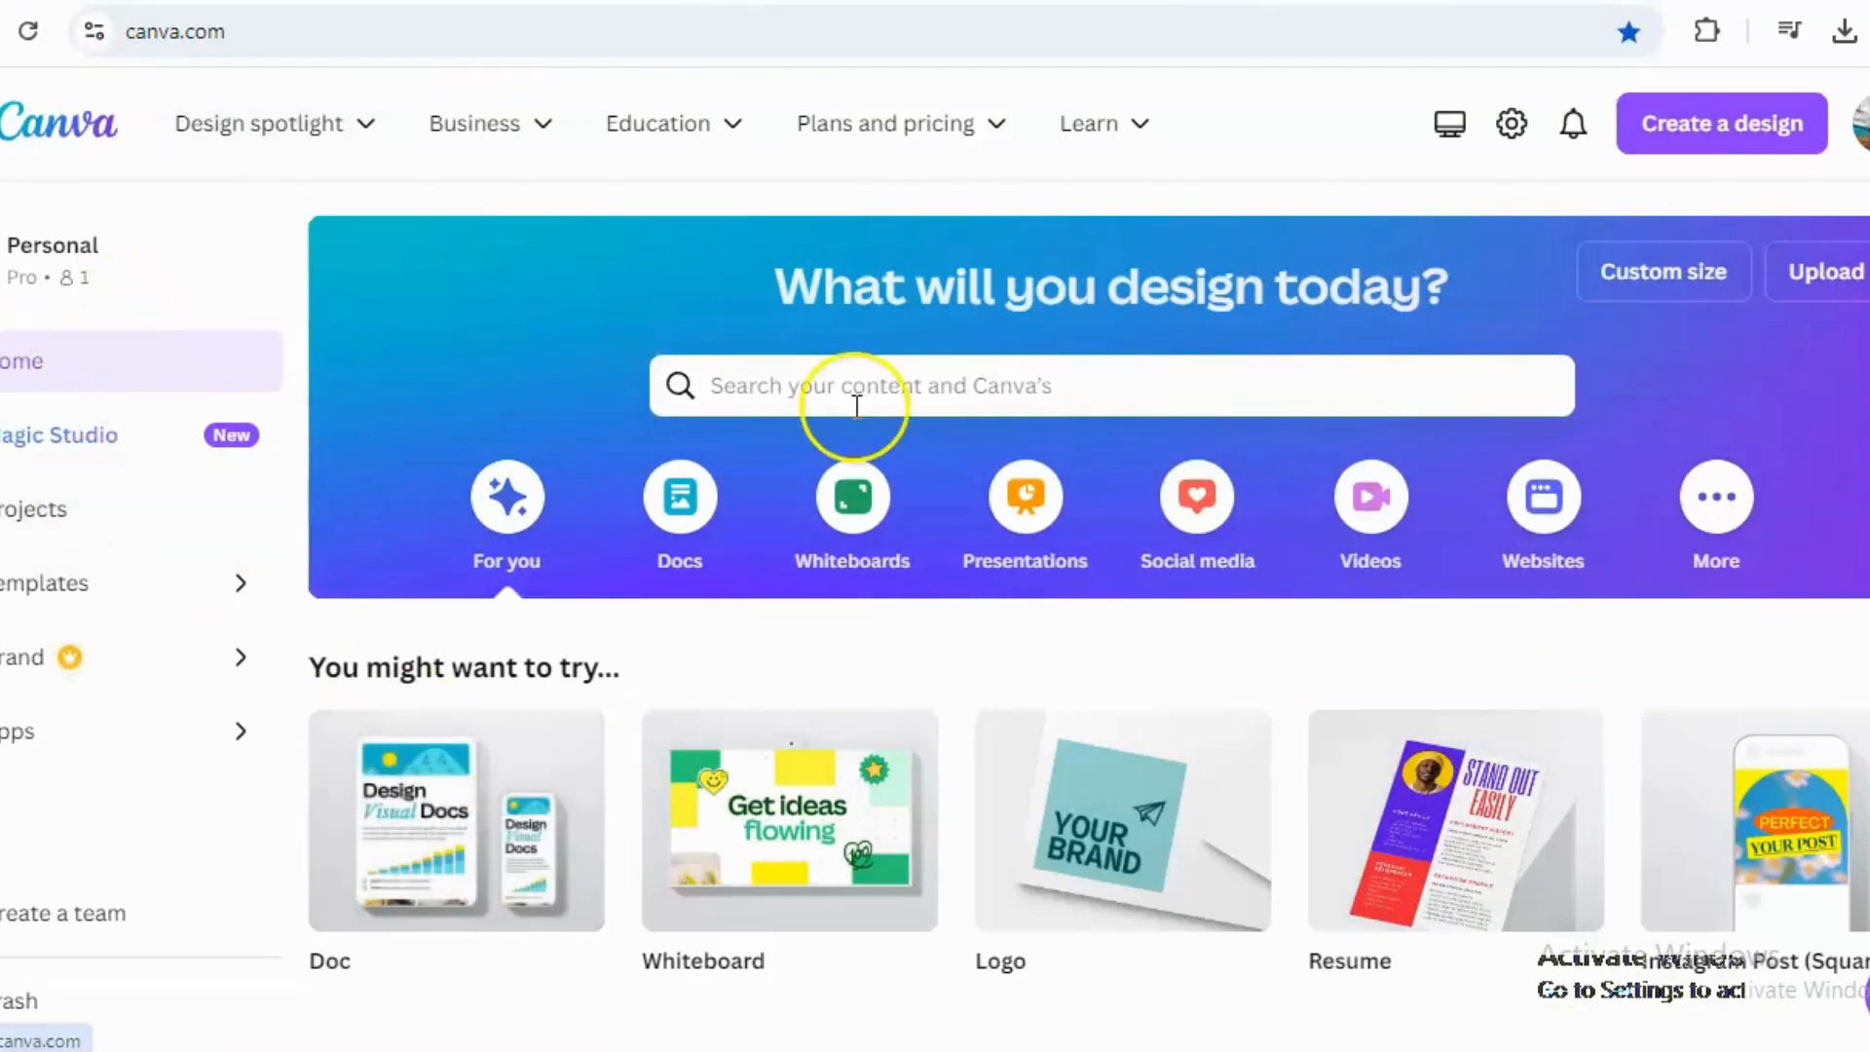
pyautogui.click(1648, 273)
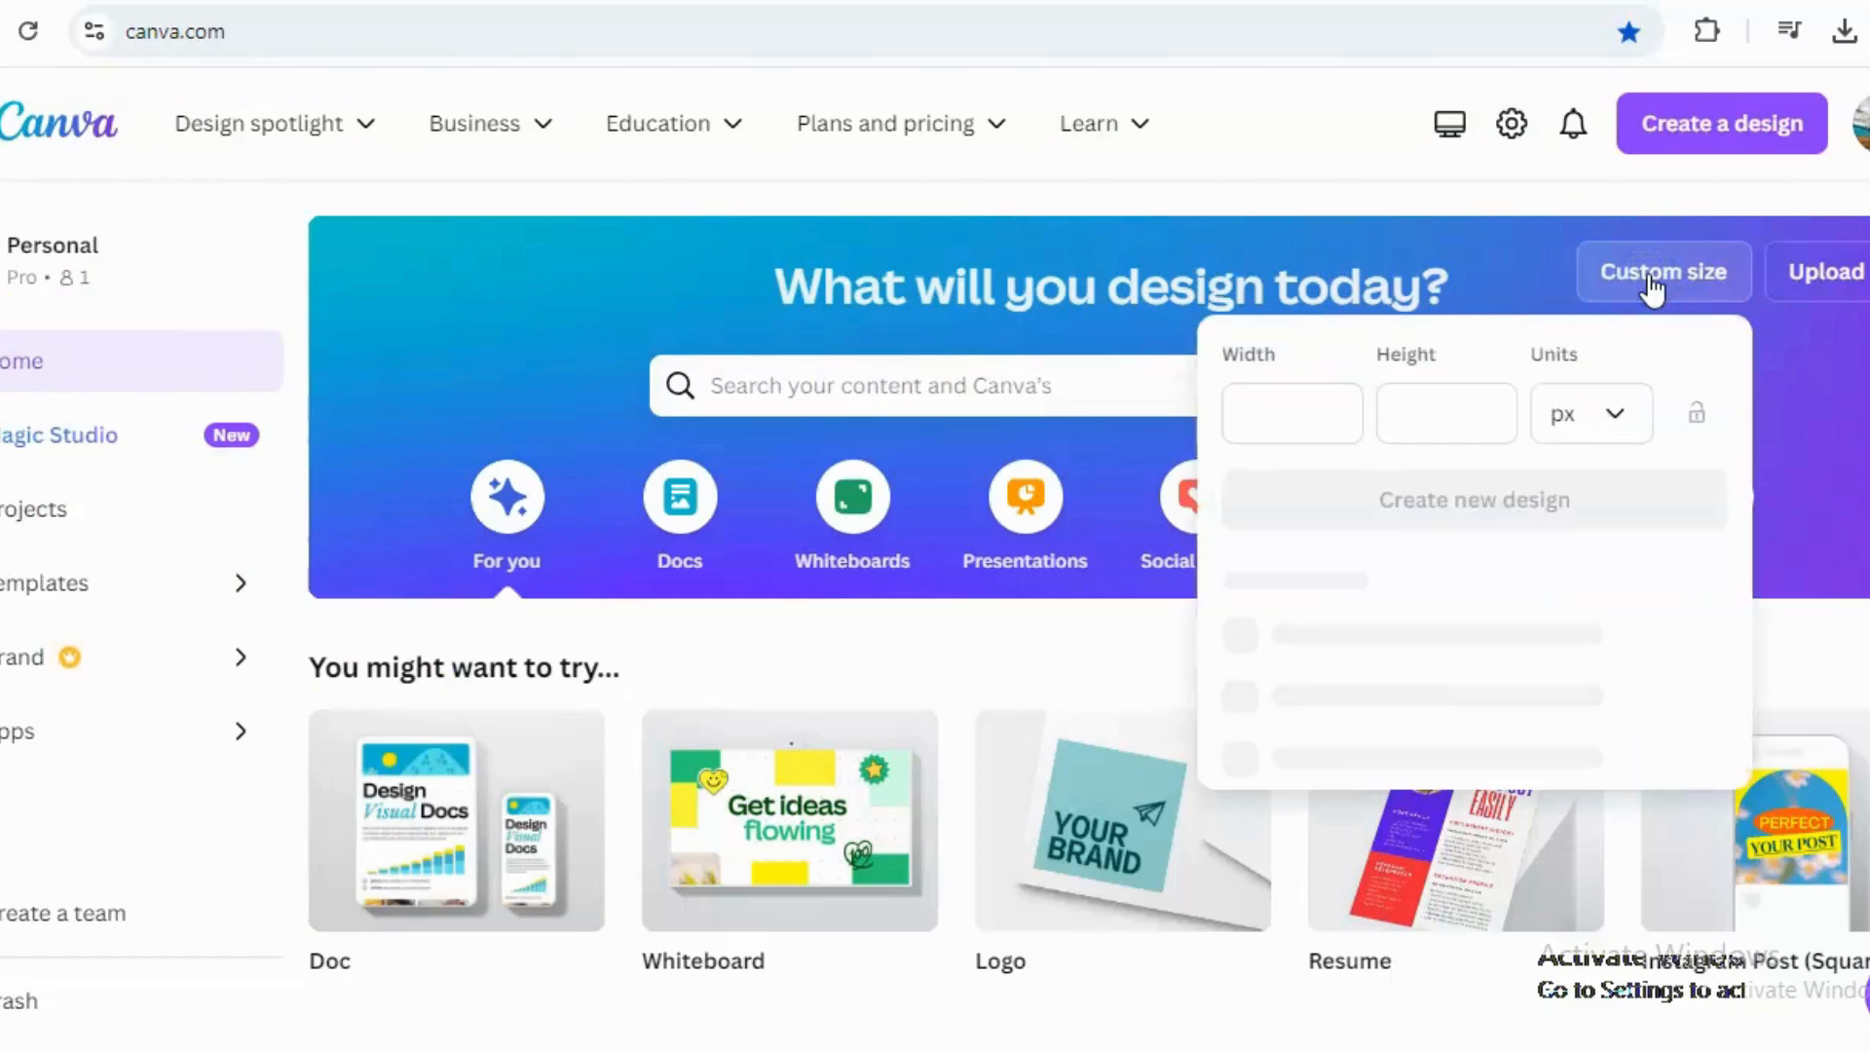
pyautogui.click(1251, 399)
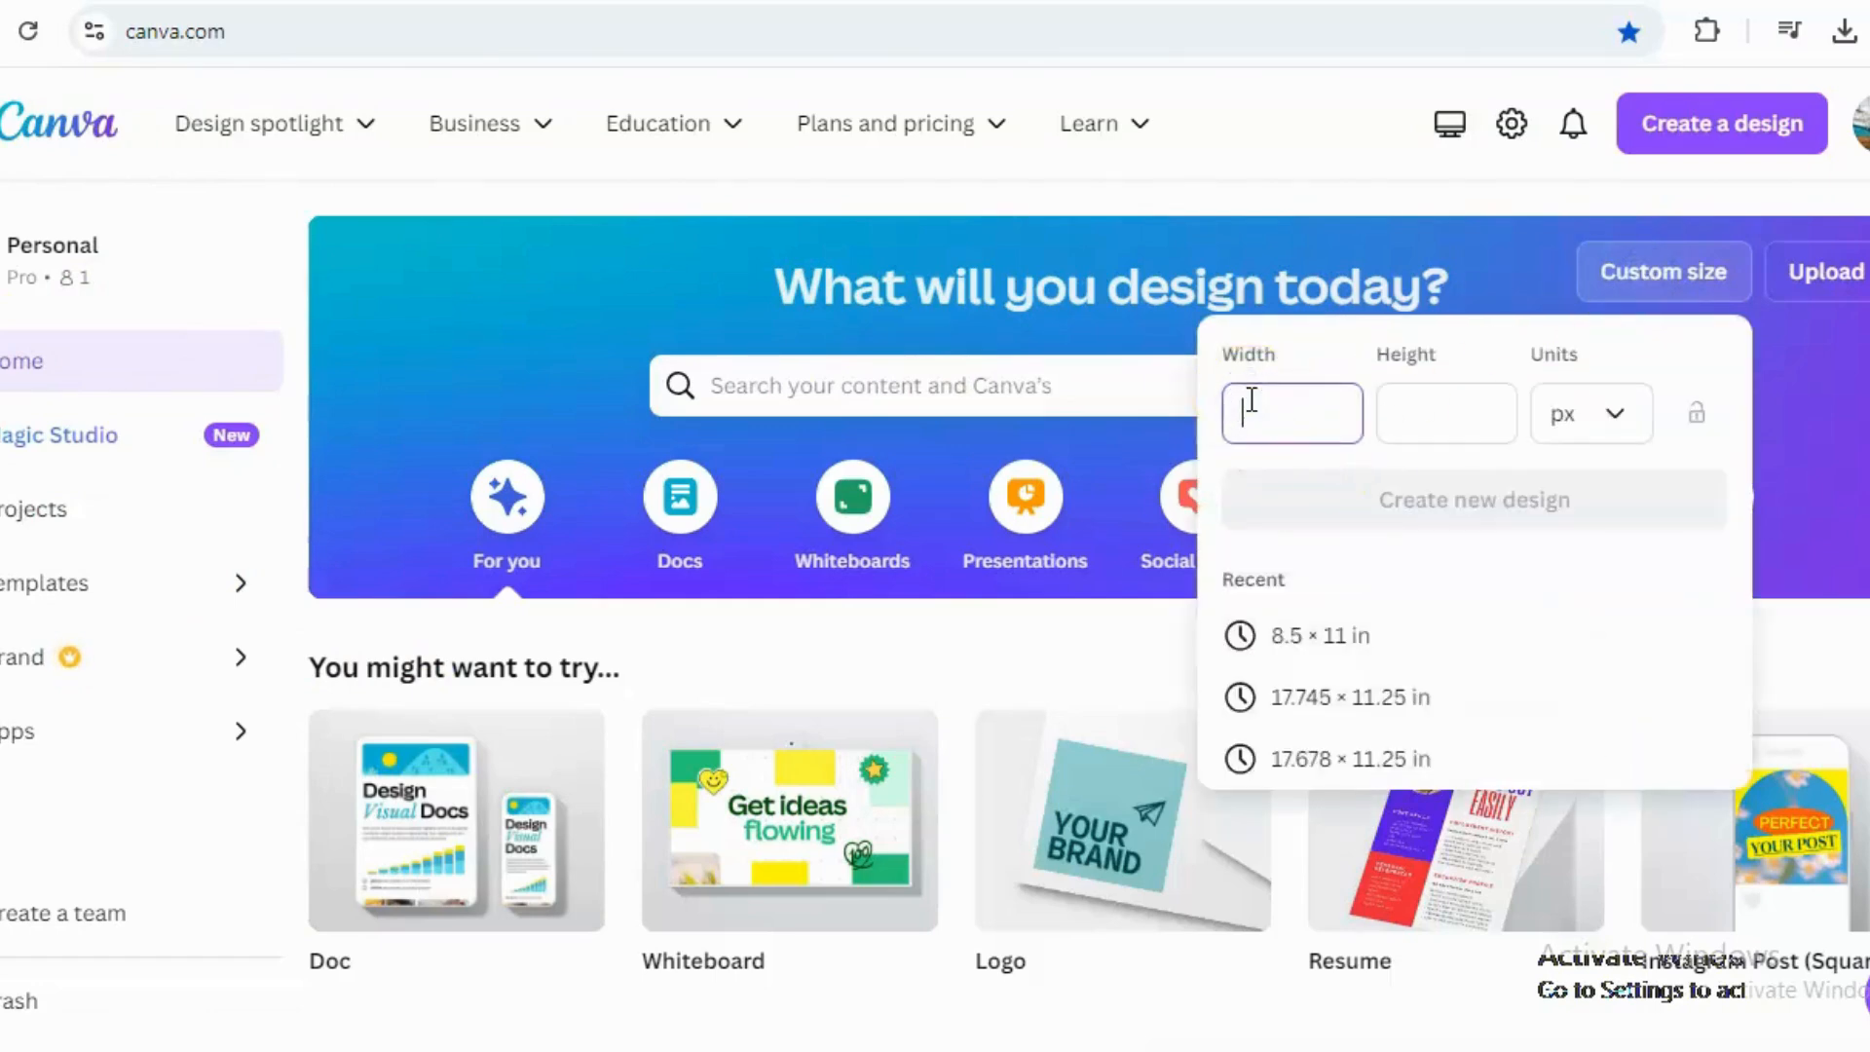
pyautogui.click(1312, 638)
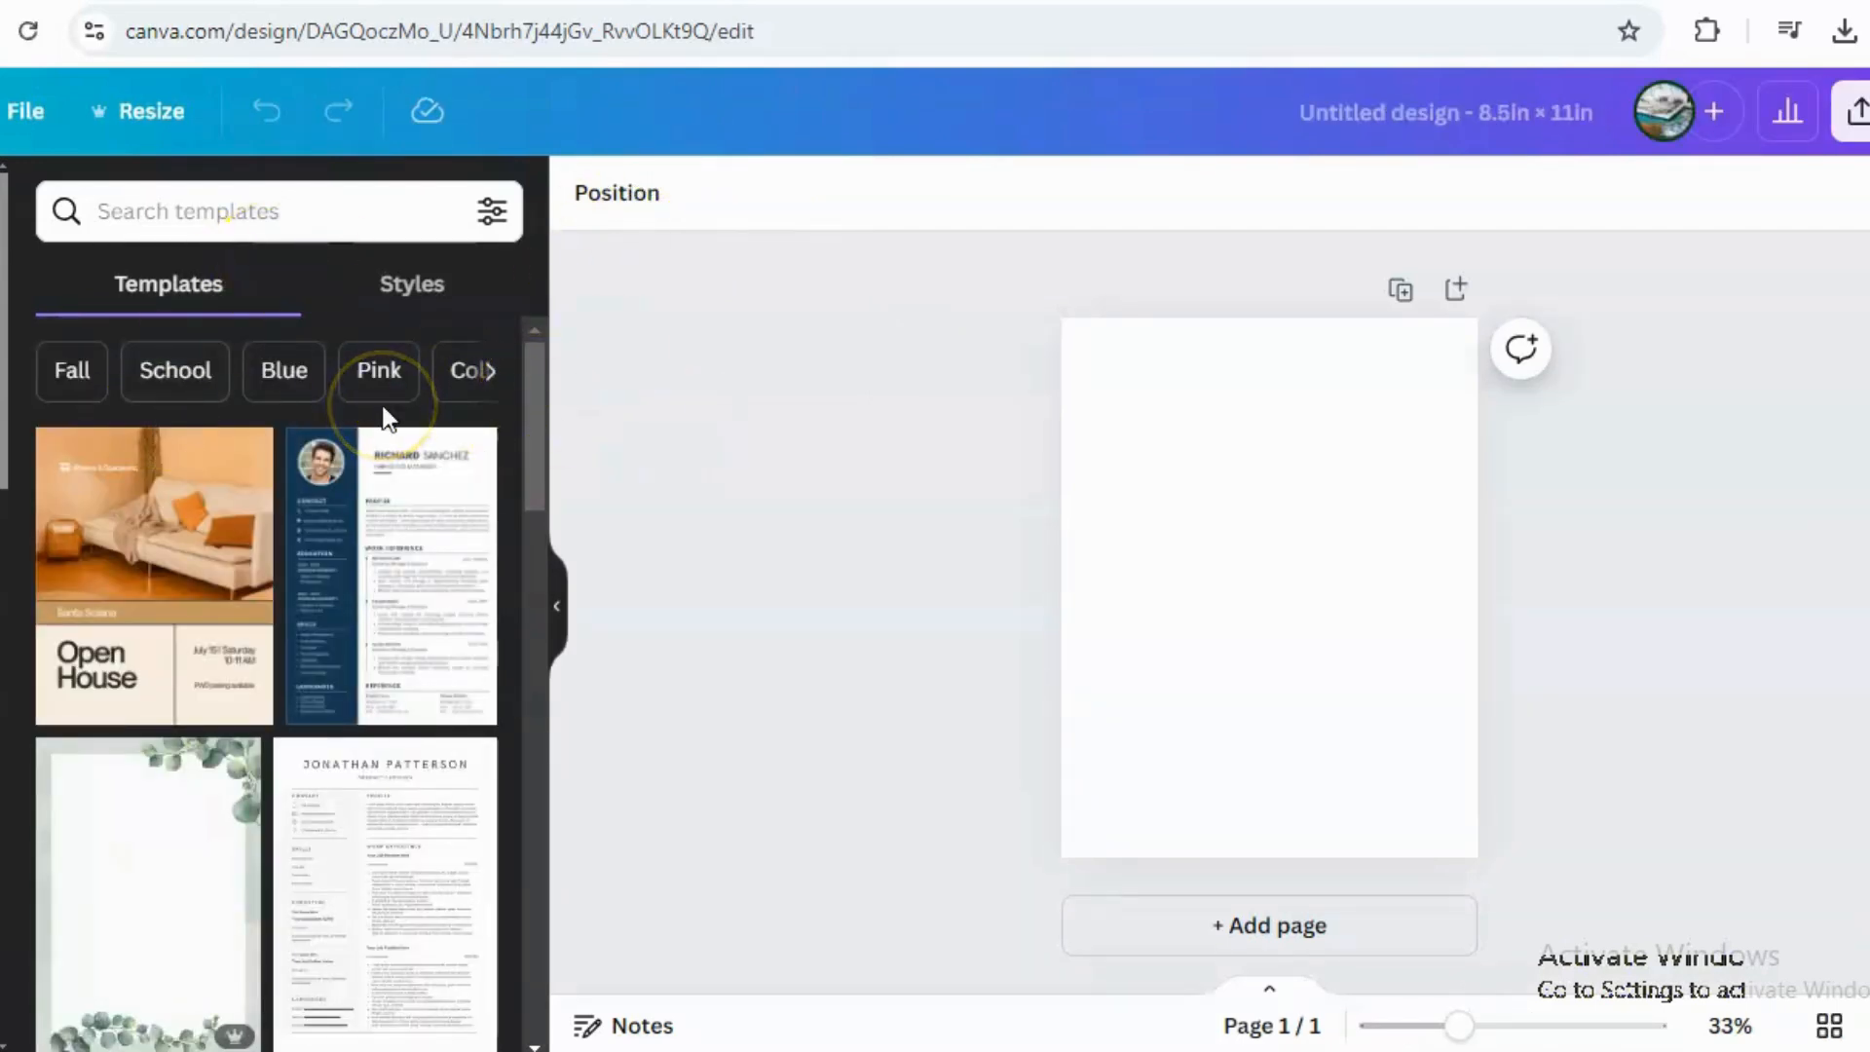
# Add a square shape from the elements and stretch it into a rectangle covering nearly the whole page.
pyautogui.click(1, 302)
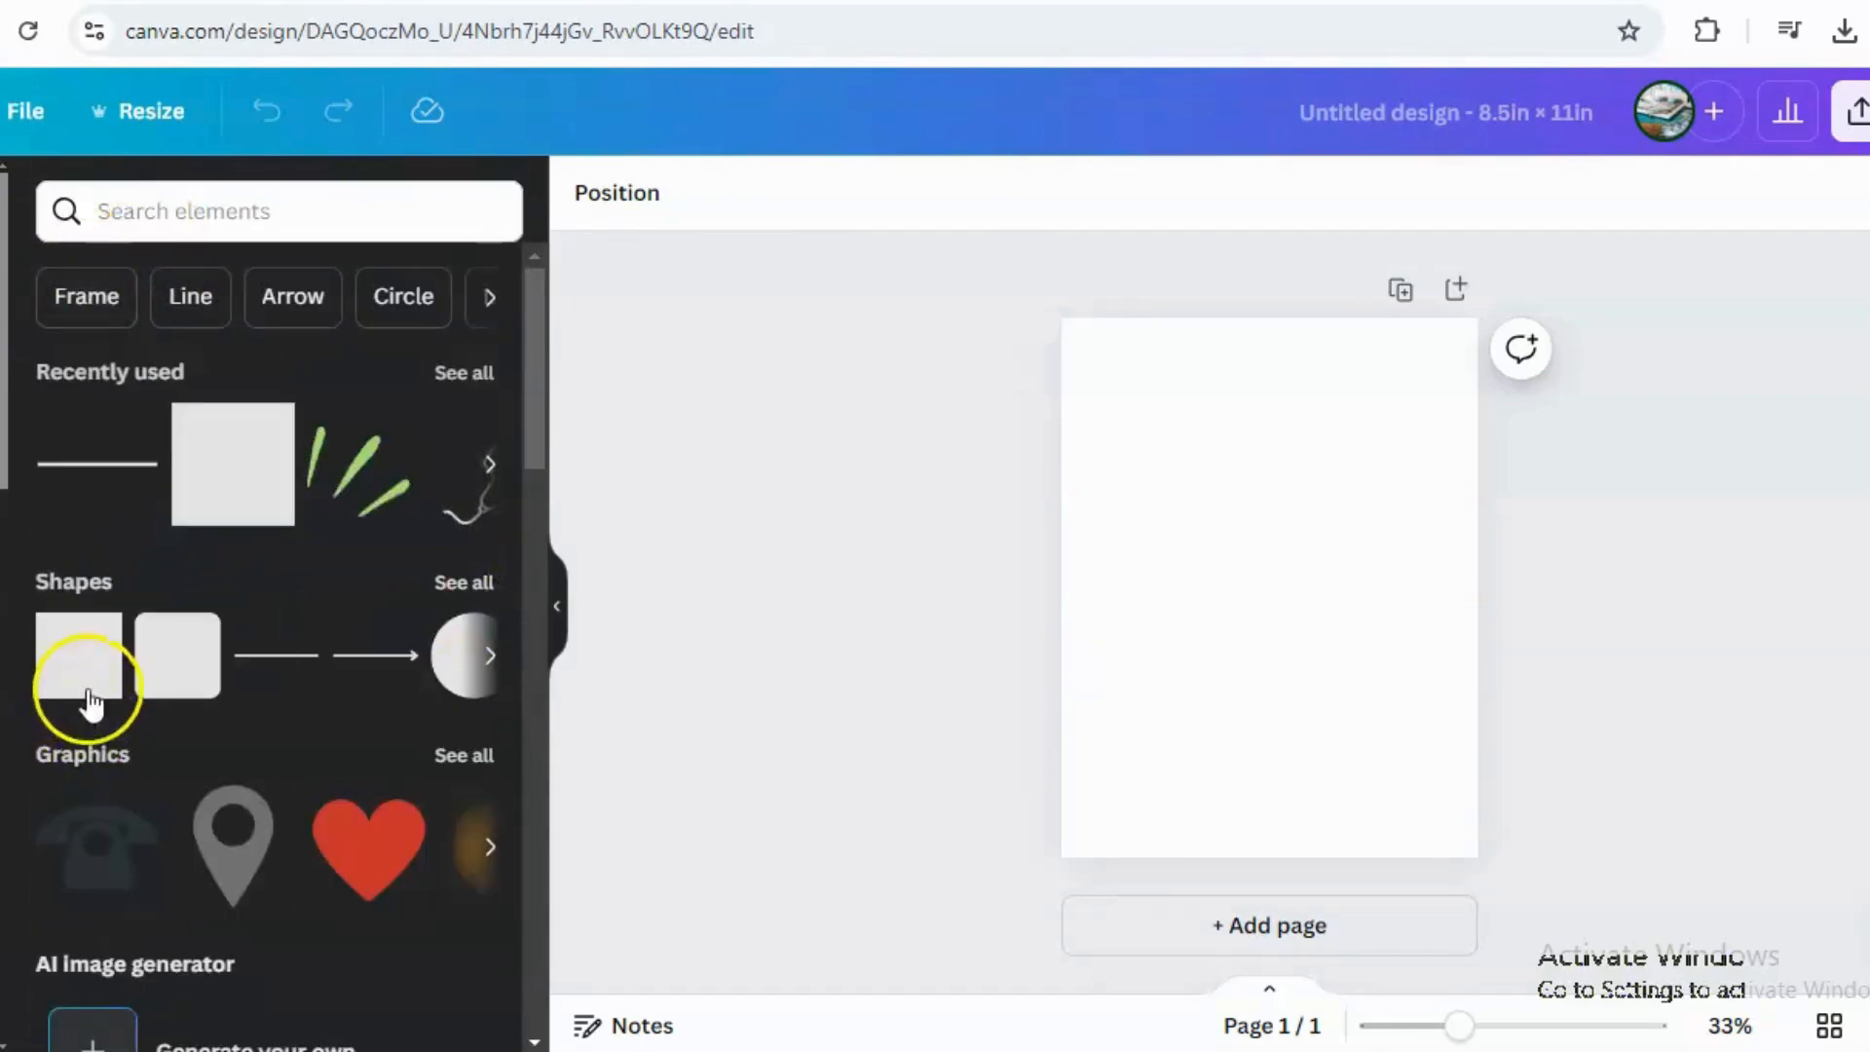
pyautogui.click(77, 686)
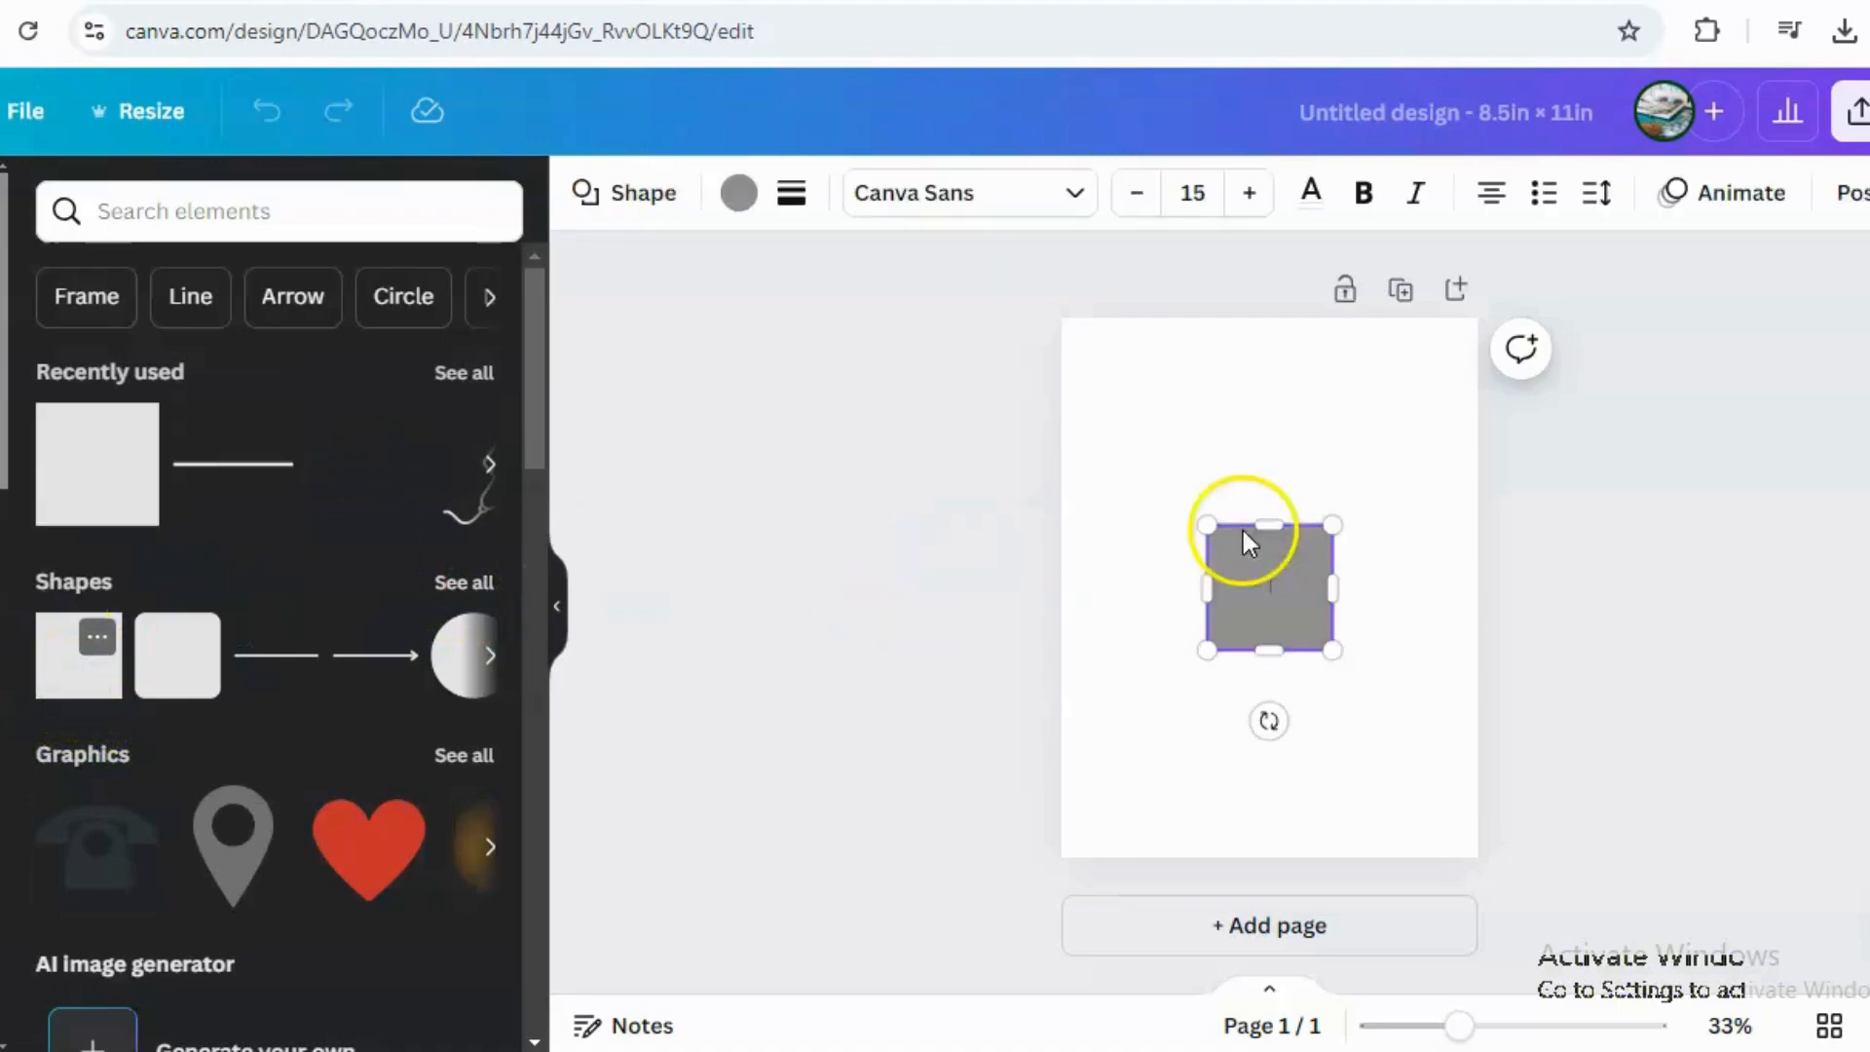
pyautogui.moveTo(1265, 593); pyautogui.dragTo(1083, 452)
pyautogui.click(1272, 559)
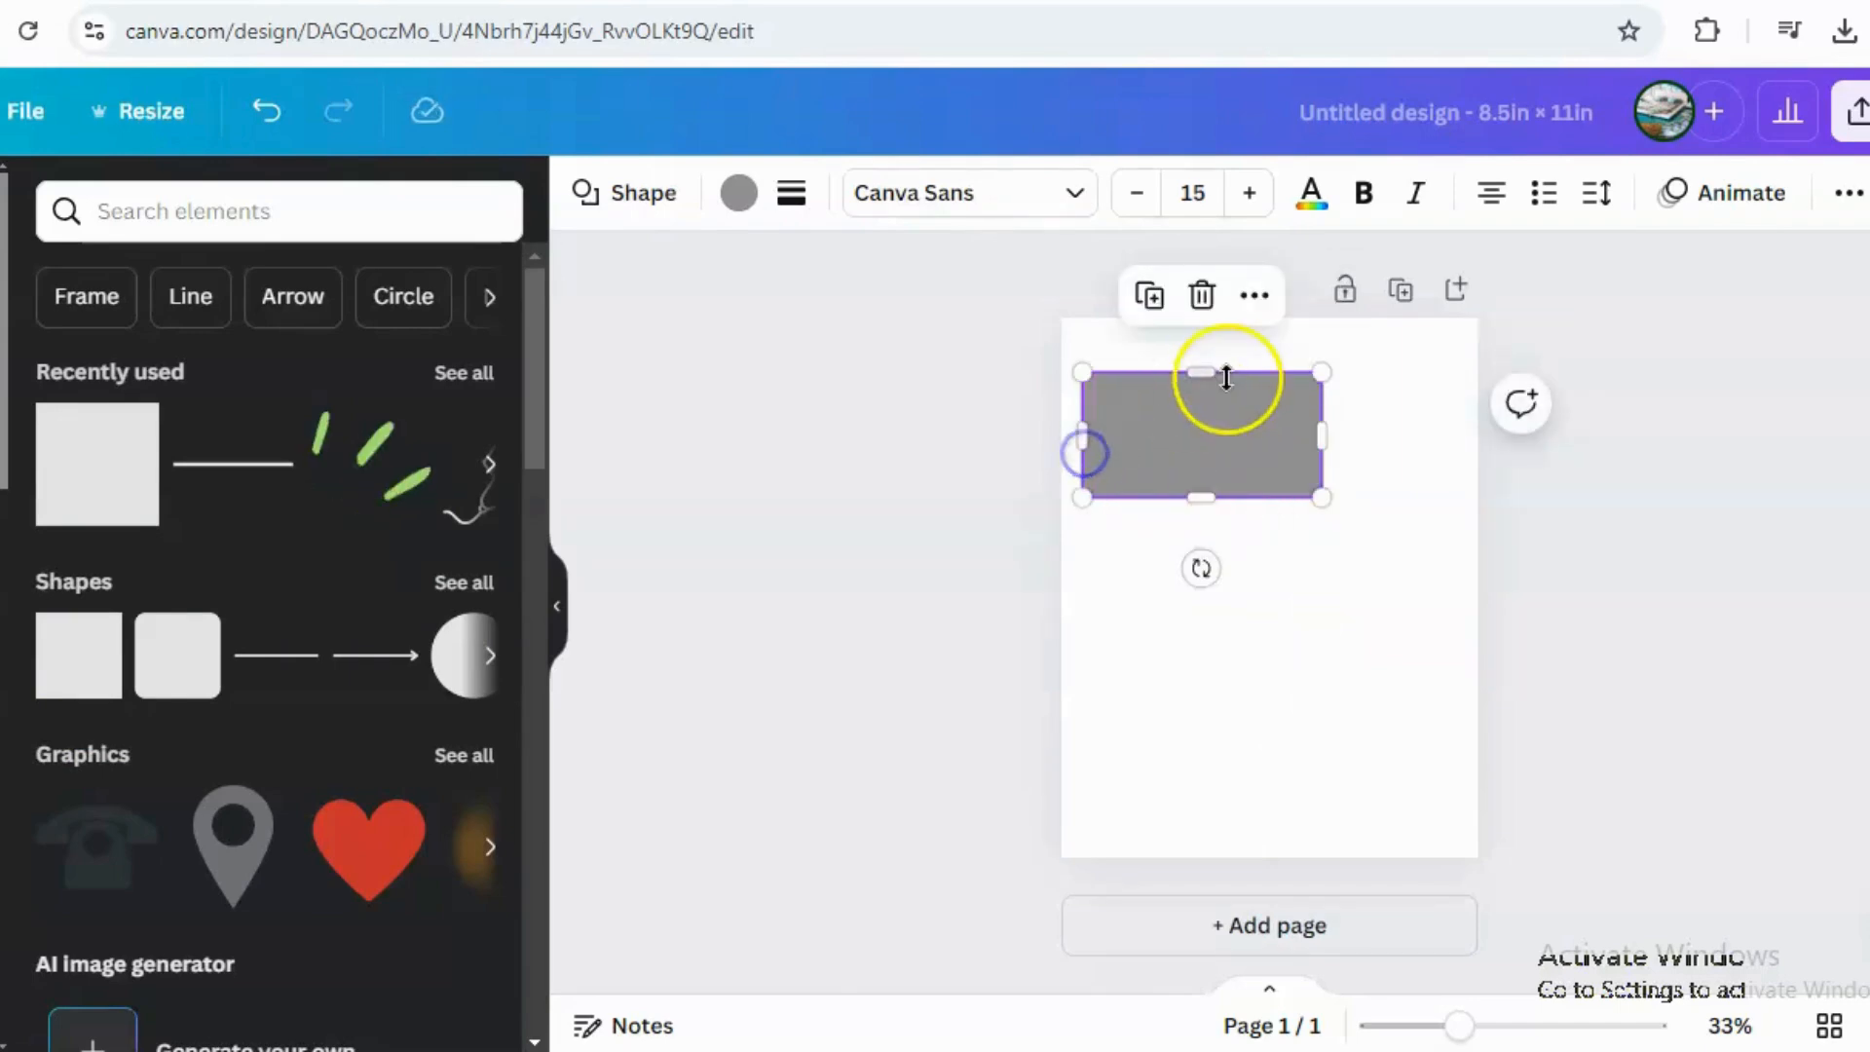
pyautogui.moveTo(1210, 372); pyautogui.dragTo(1211, 343)
pyautogui.moveTo(1320, 418); pyautogui.dragTo(1449, 441)
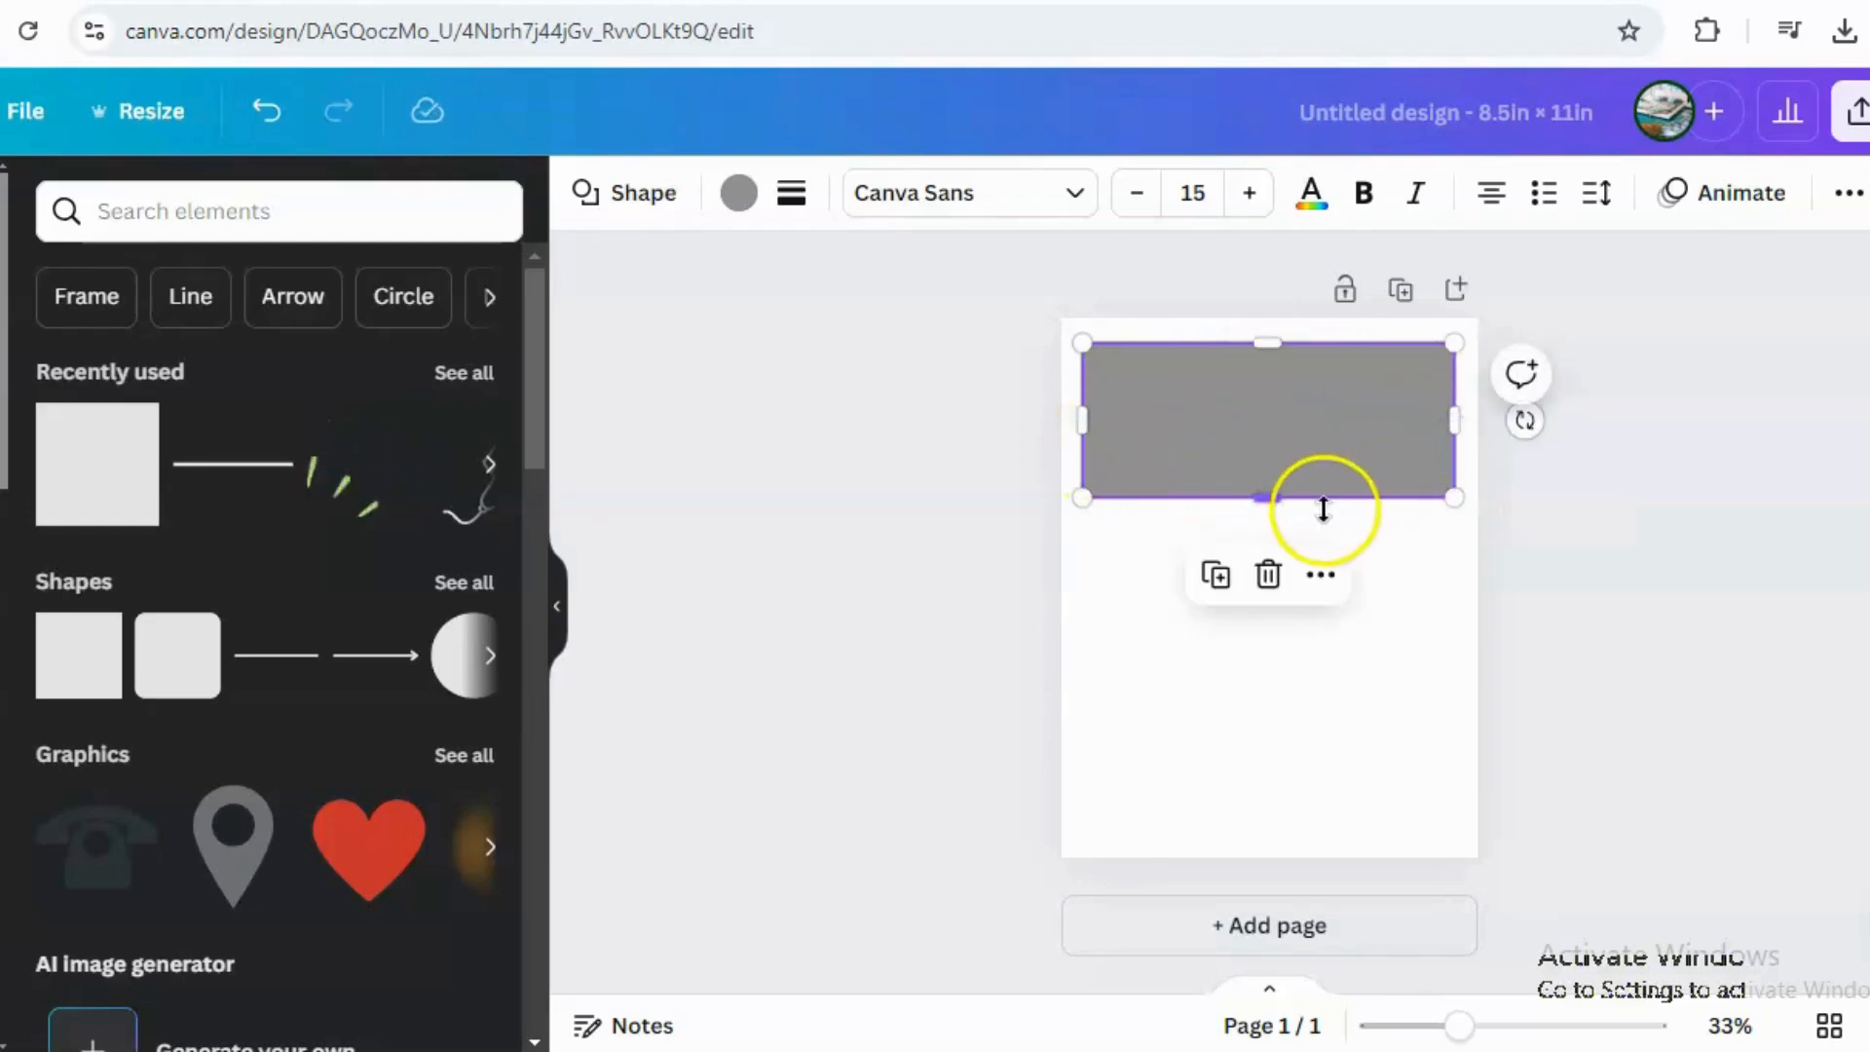
pyautogui.moveTo(1270, 499); pyautogui.dragTo(1276, 833)
# Give the rectangle a solid-line border.
pyautogui.click(789, 195)
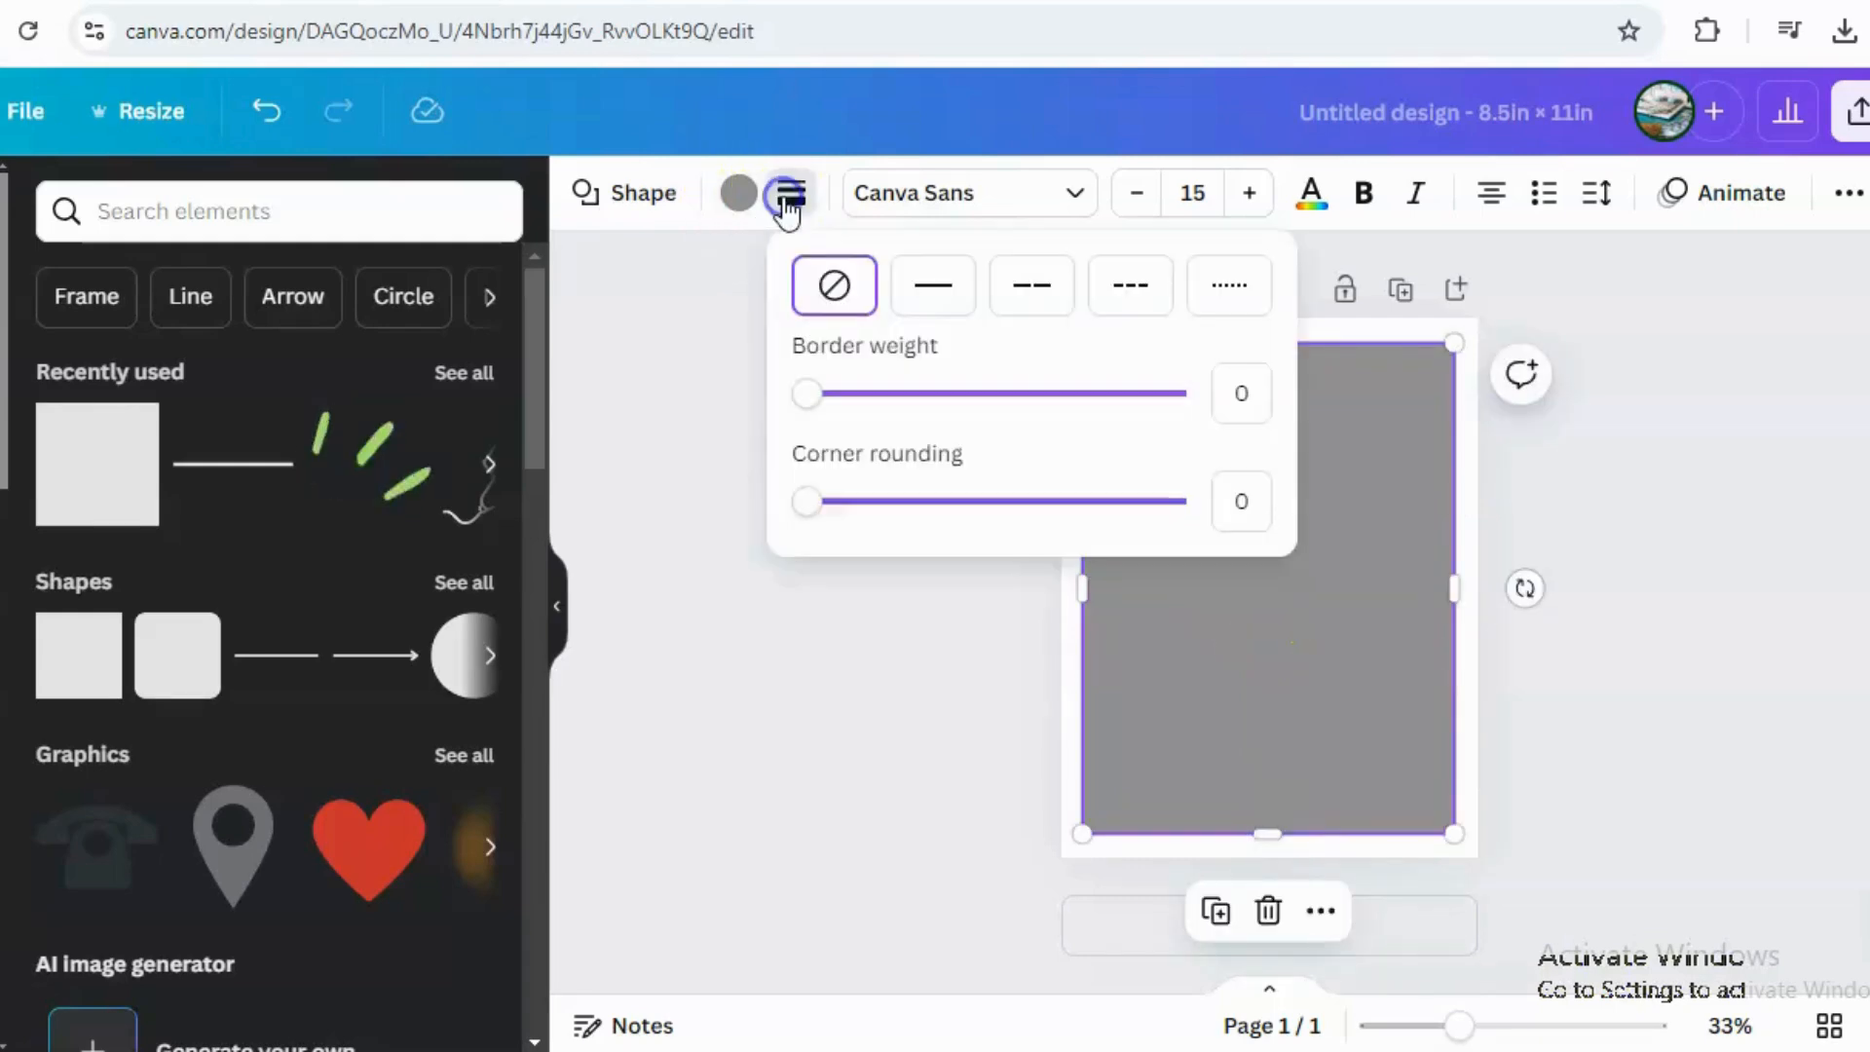
pyautogui.click(935, 285)
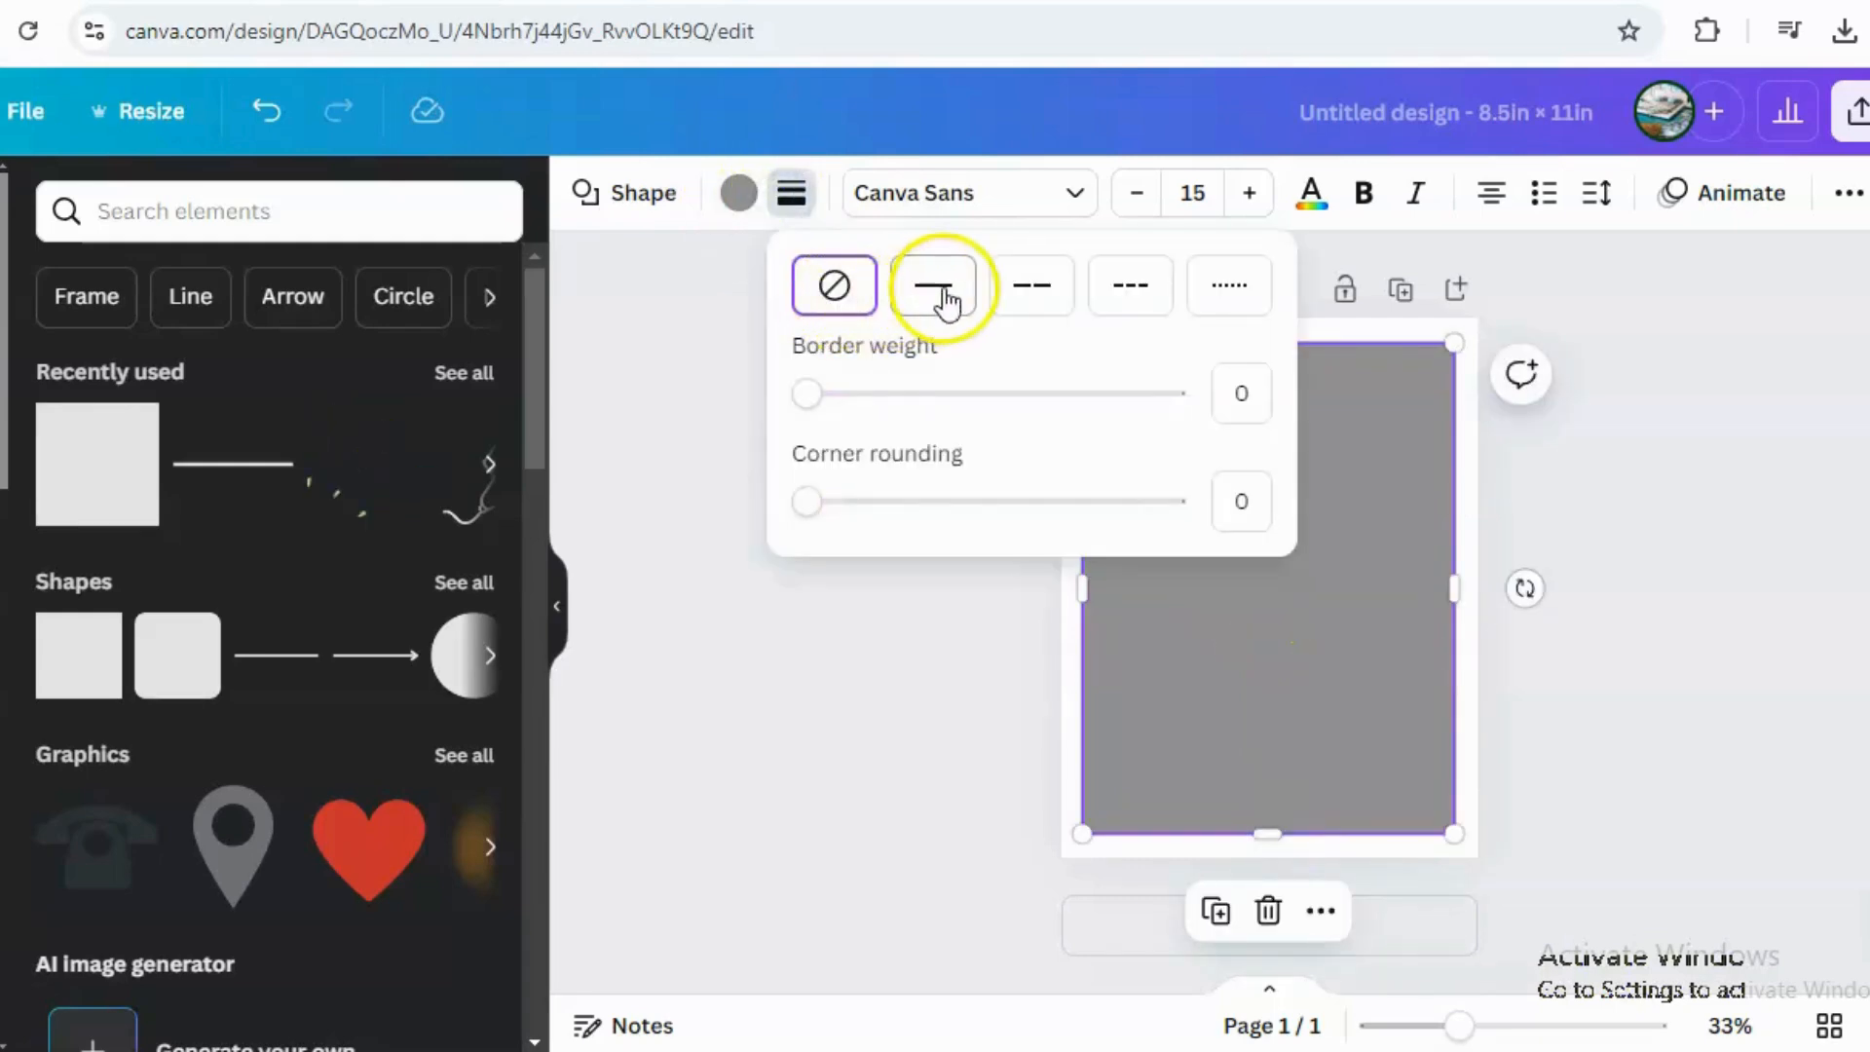
# Change the rectangle's fill from grey to white, leaving only its border visible.
pyautogui.click(742, 200)
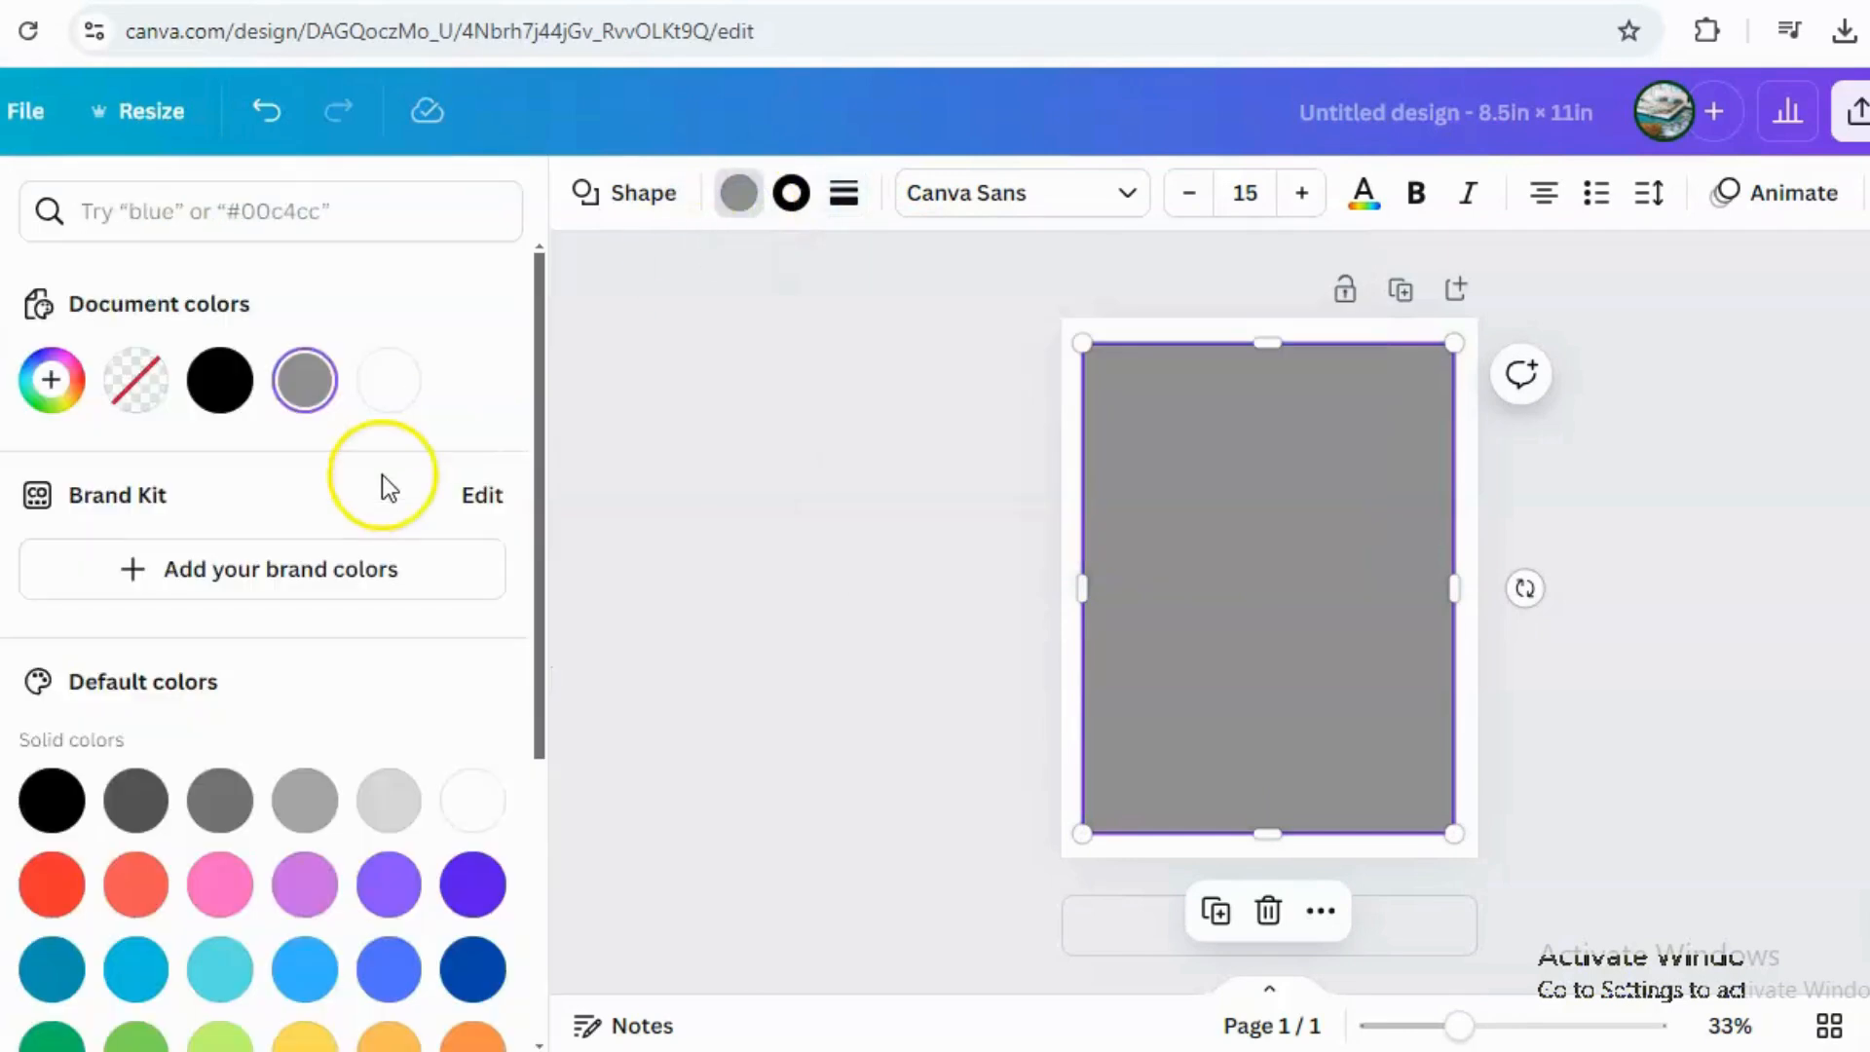
pyautogui.click(388, 380)
pyautogui.click(1715, 462)
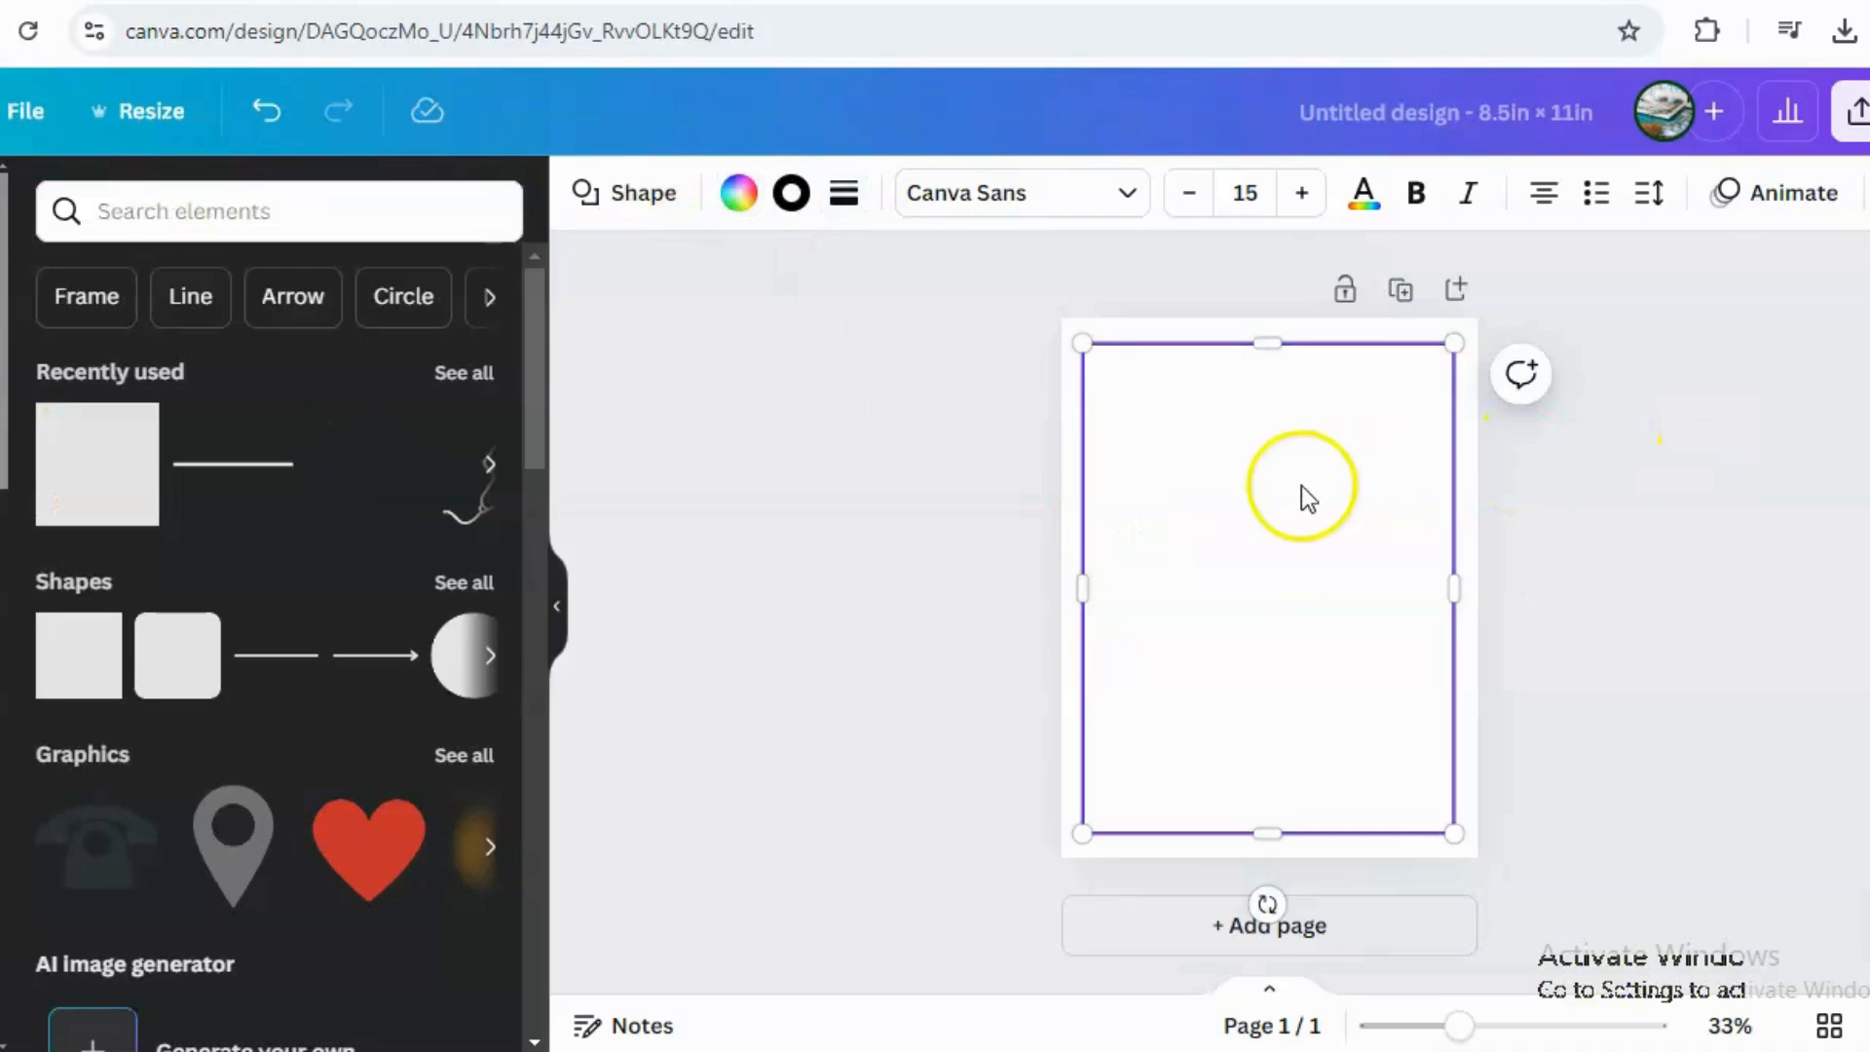
pyautogui.click(1156, 298)
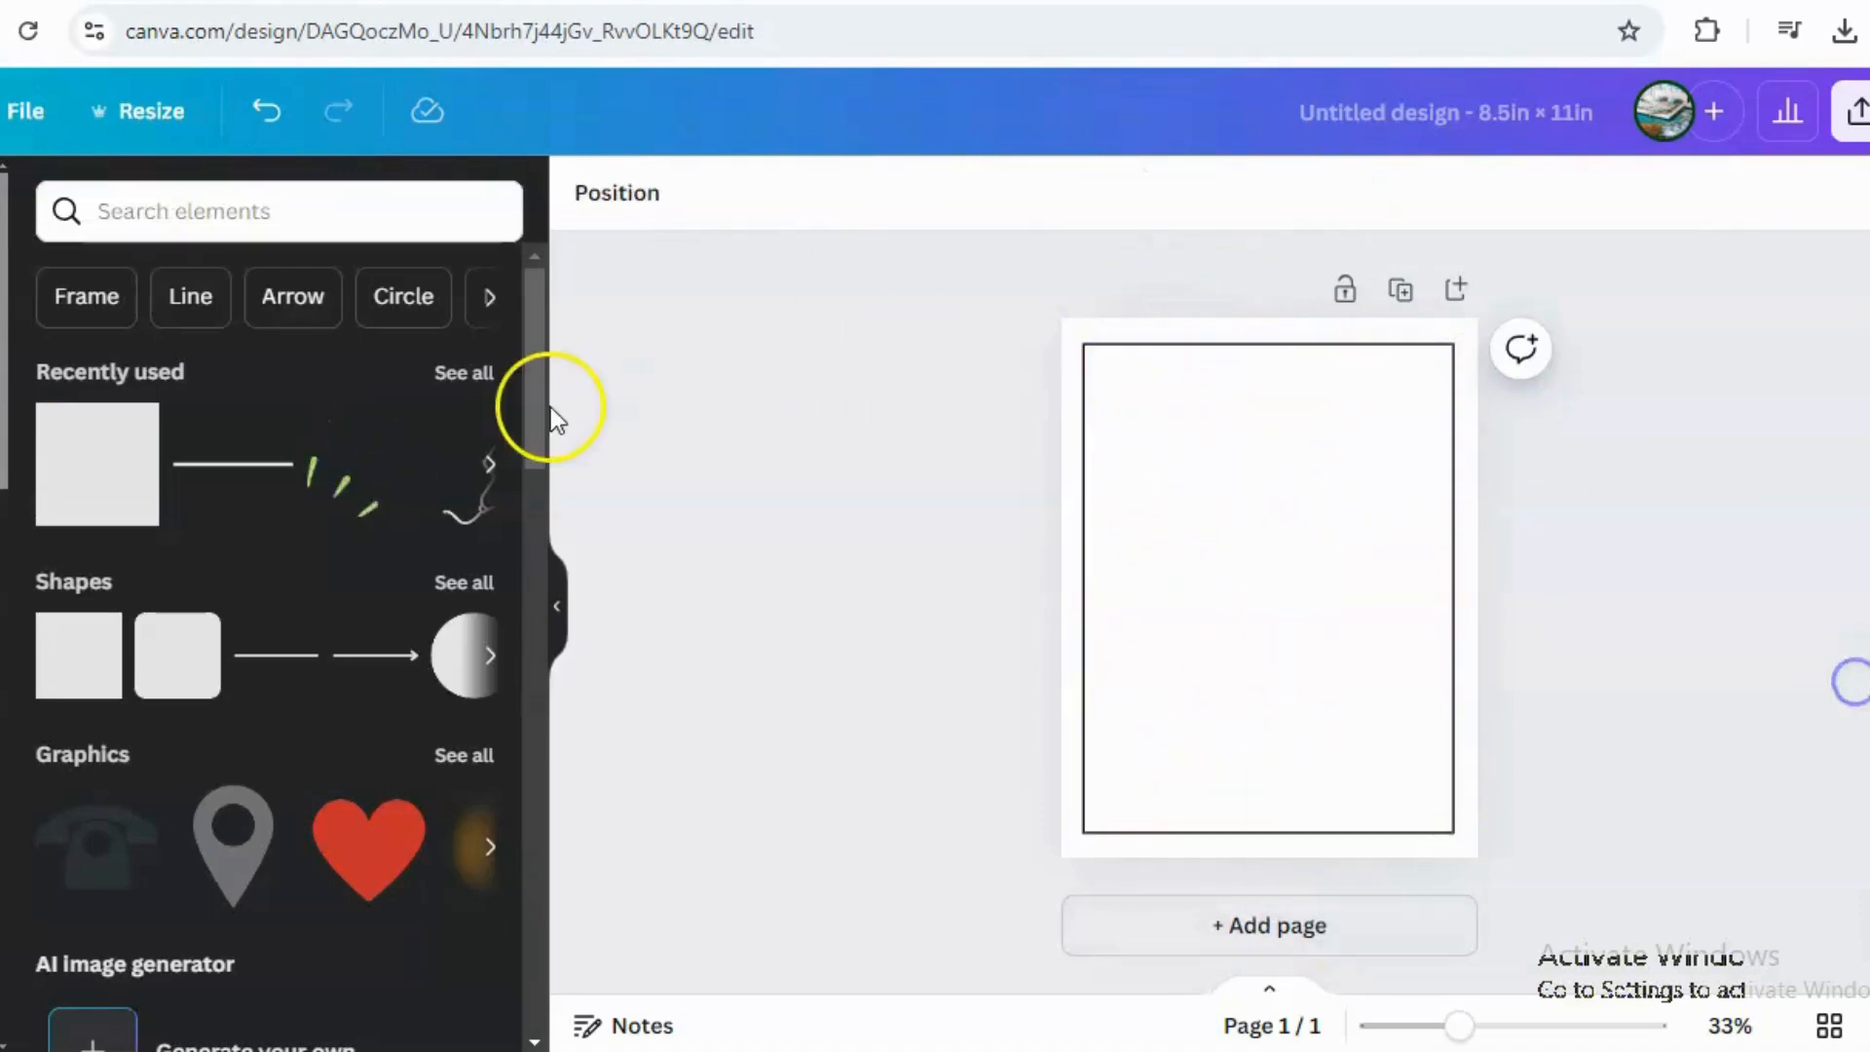
# Search the apps for "magic media" and open the Magic Media app.
pyautogui.moveTo(3, 456); pyautogui.dragTo(6, 633)
pyautogui.click(0, 507)
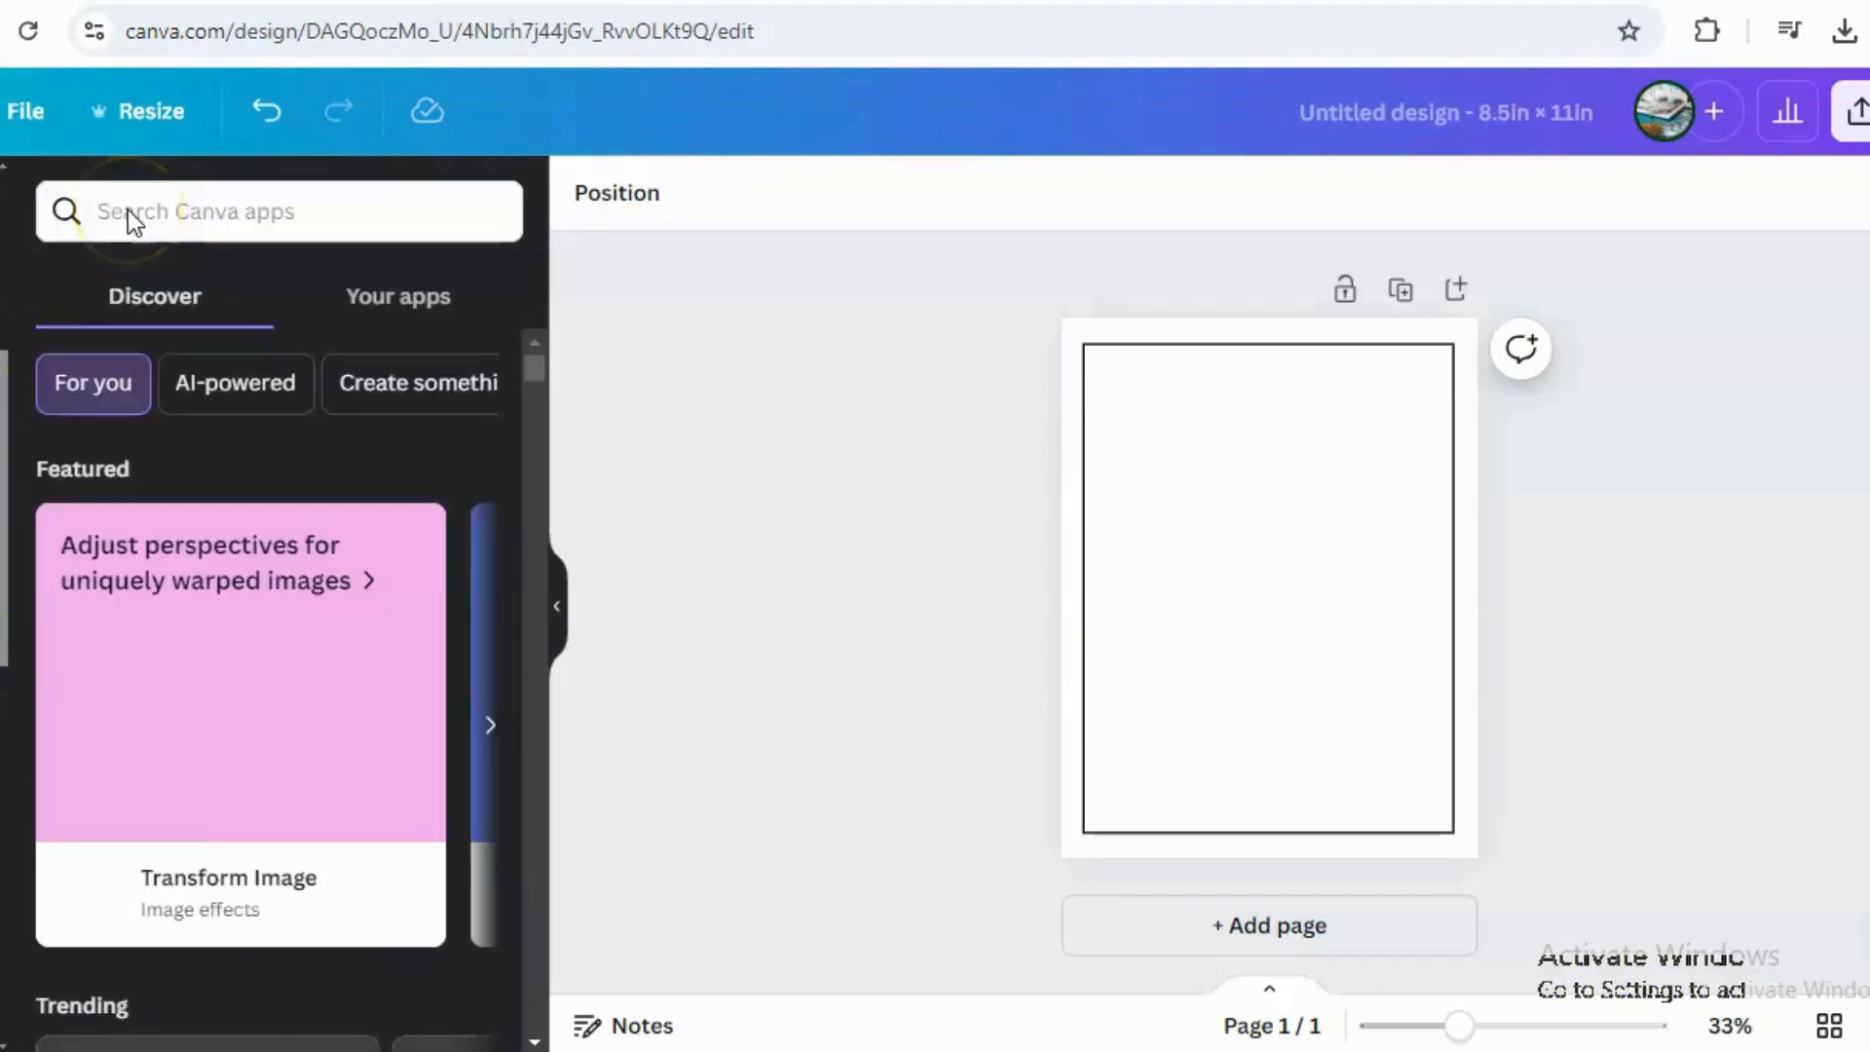
pyautogui.click(121, 221)
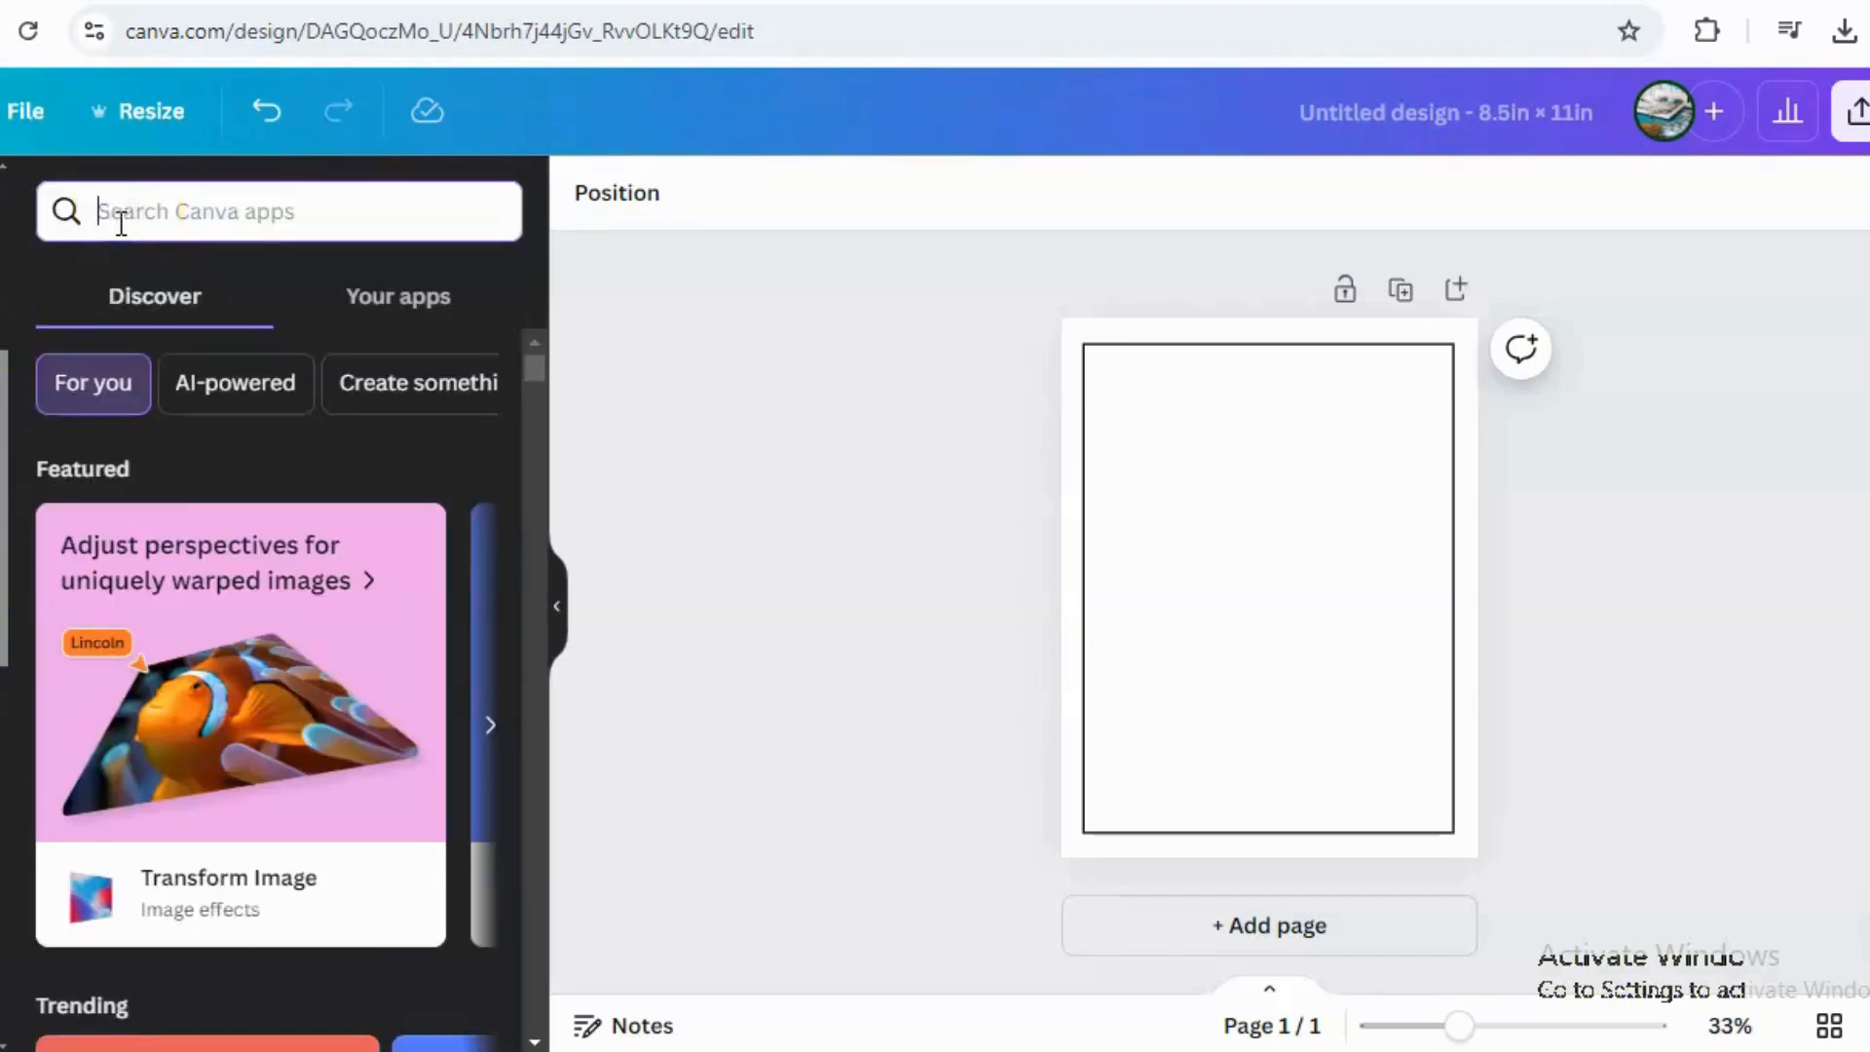
pyautogui.write('magic me')
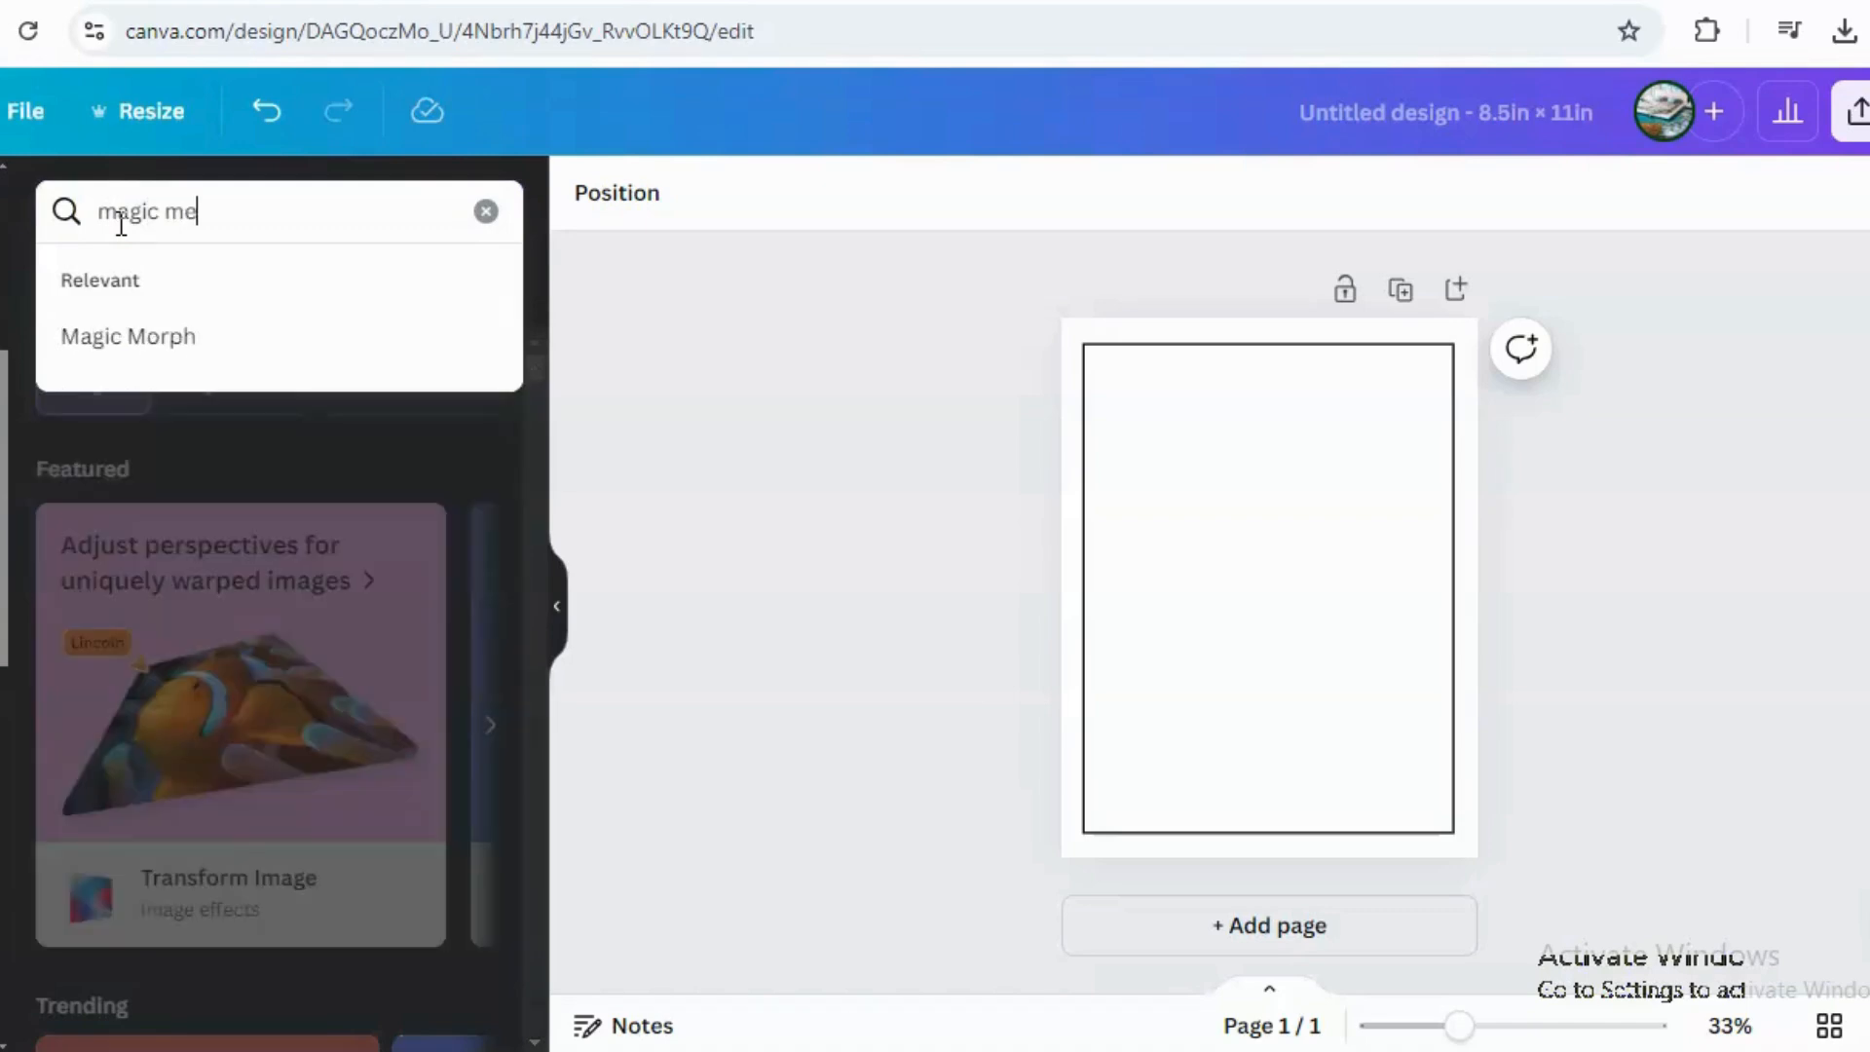
pyautogui.write('dia')
pyautogui.press('Return')
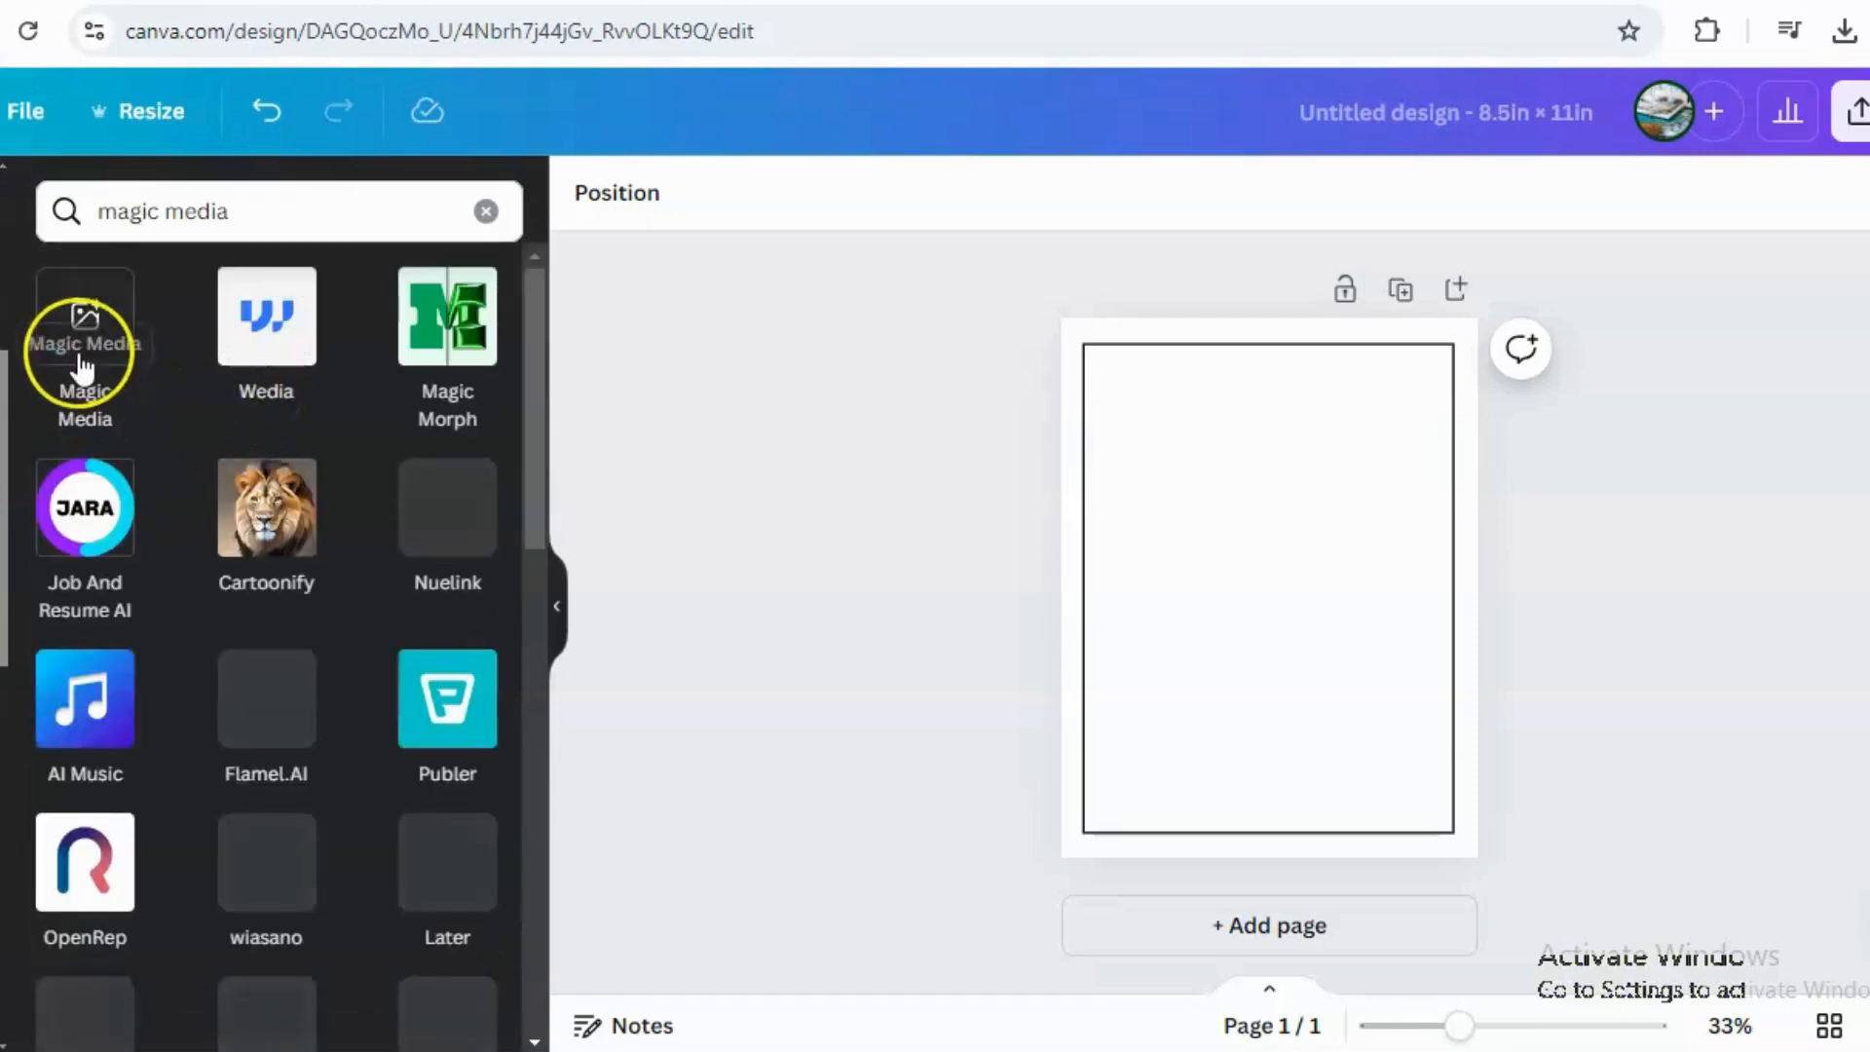
pyautogui.click(82, 363)
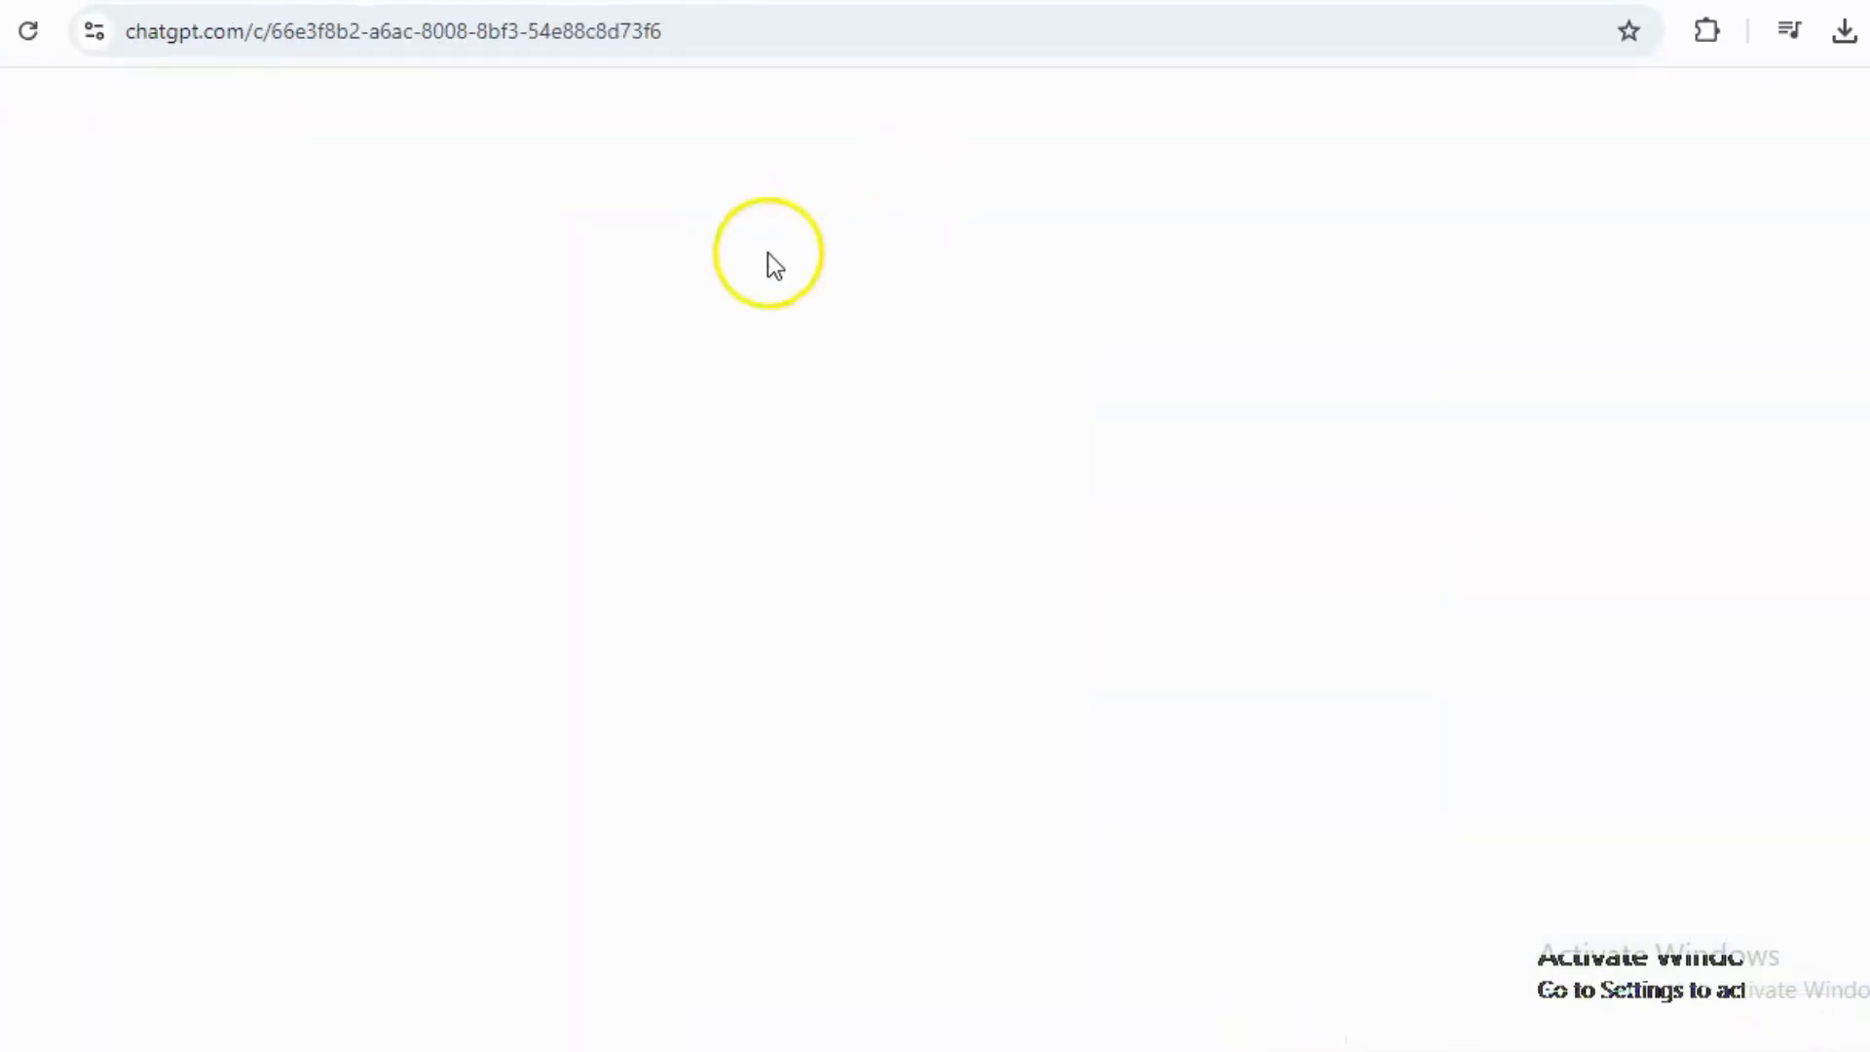
# In the ChatGPT chat, copy the first prompt, "Chubby Unicorn Eating Ice Cream", with its description.
pyautogui.click(708, 355)
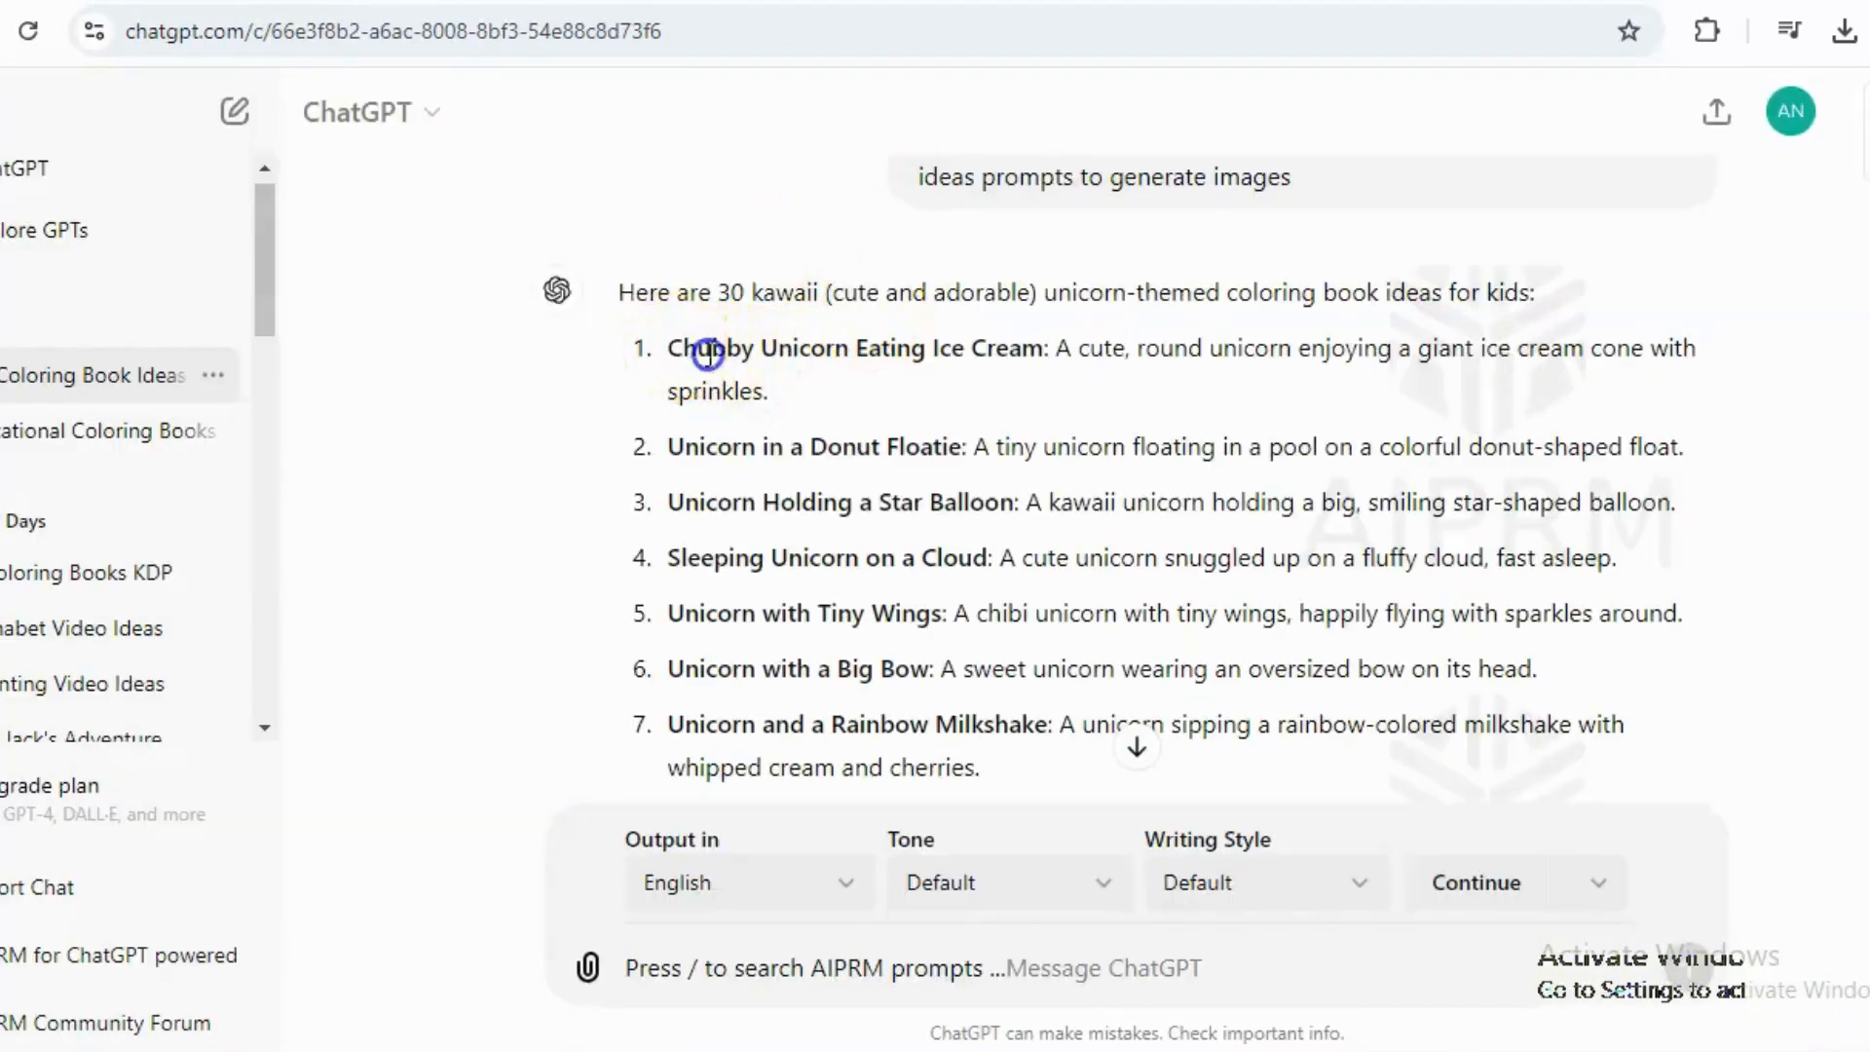
pyautogui.moveTo(708, 355); pyautogui.dragTo(770, 397)
pyautogui.hotkey('ctrl', 'c')
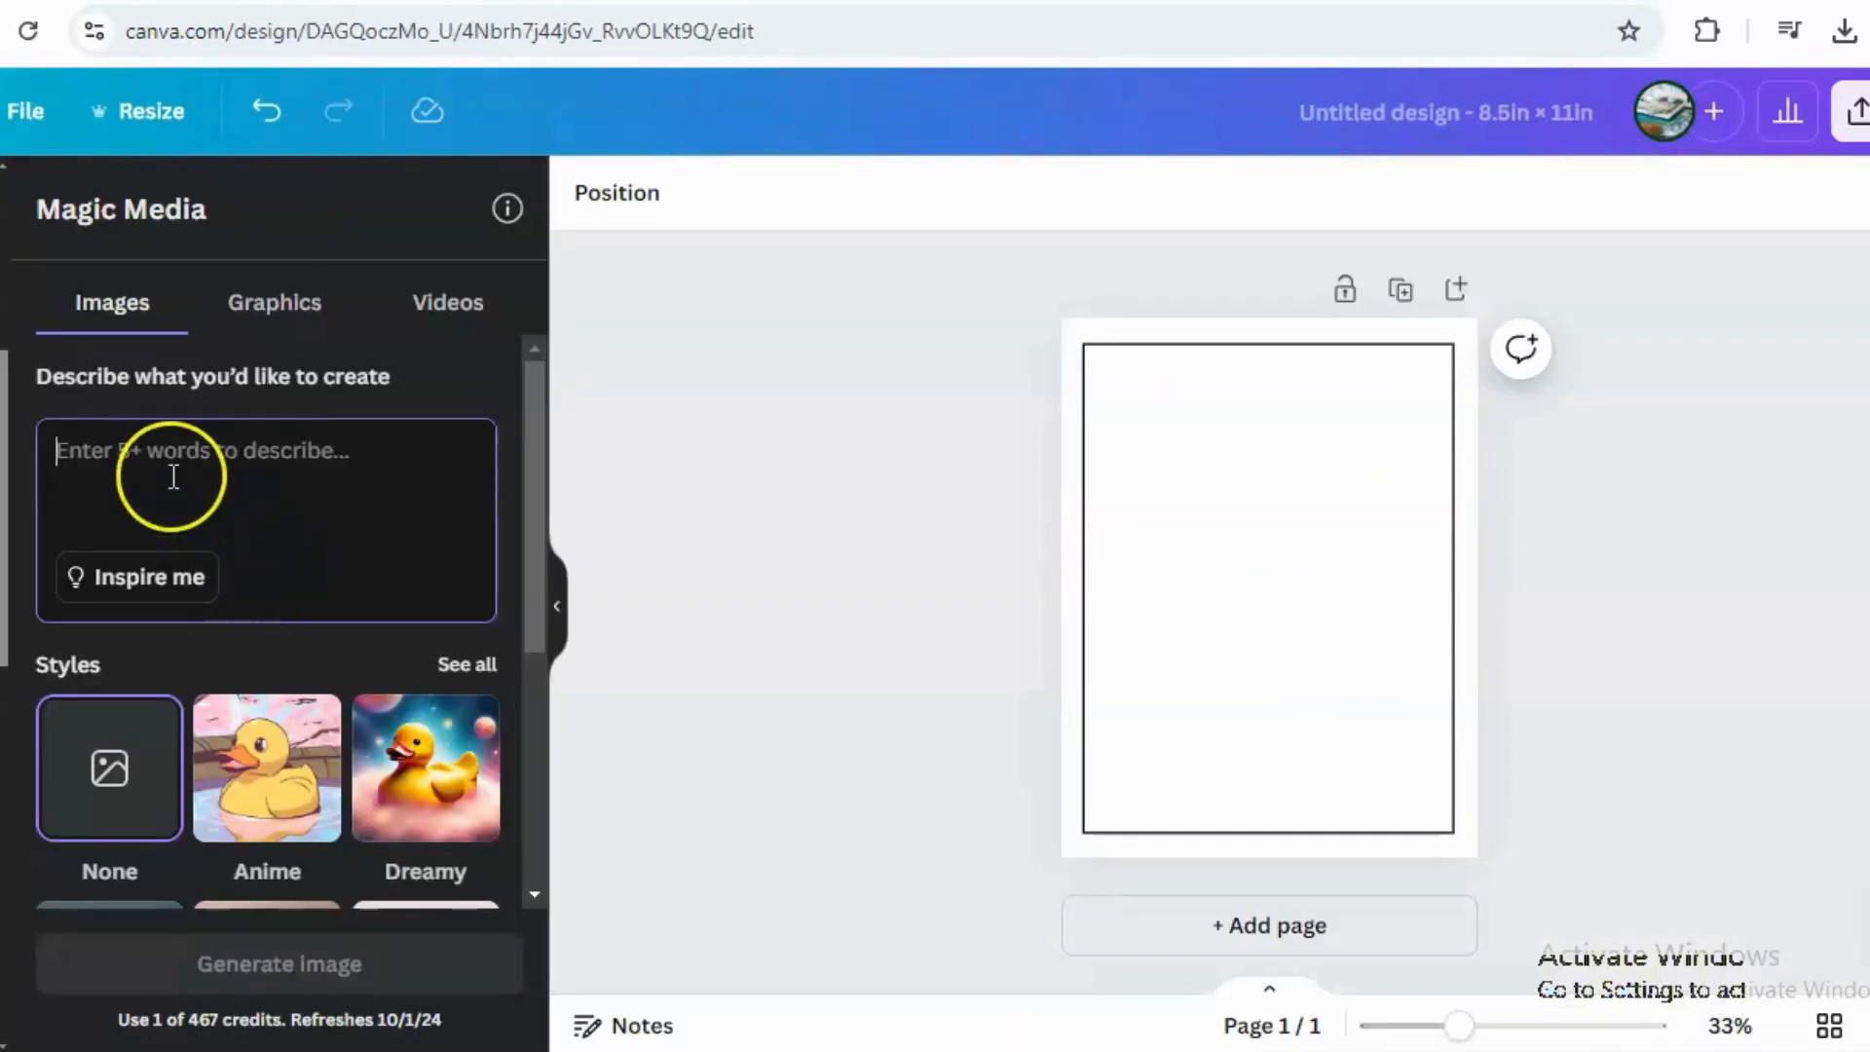
pyautogui.click(173, 476)
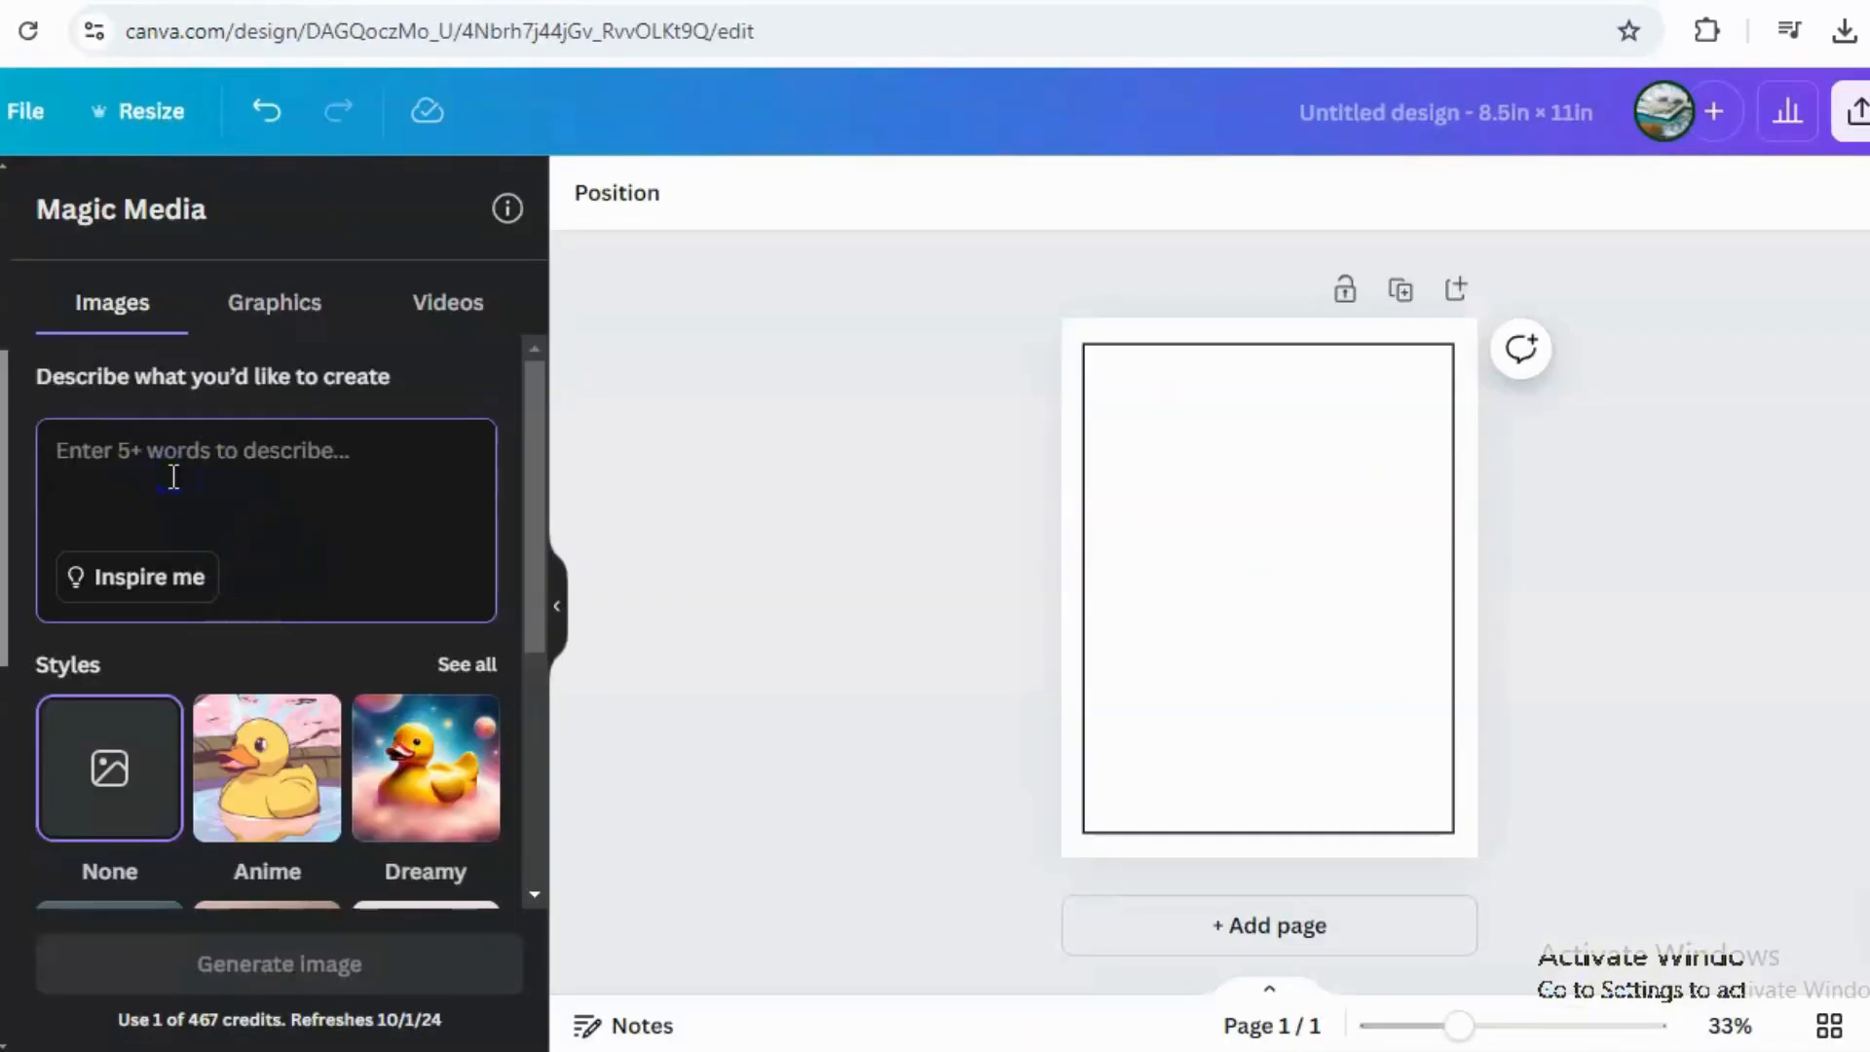
# Paste the prompt into Magic Media's description, choose the Anime style and generate images.
pyautogui.hotkey('ctrl', 'v')
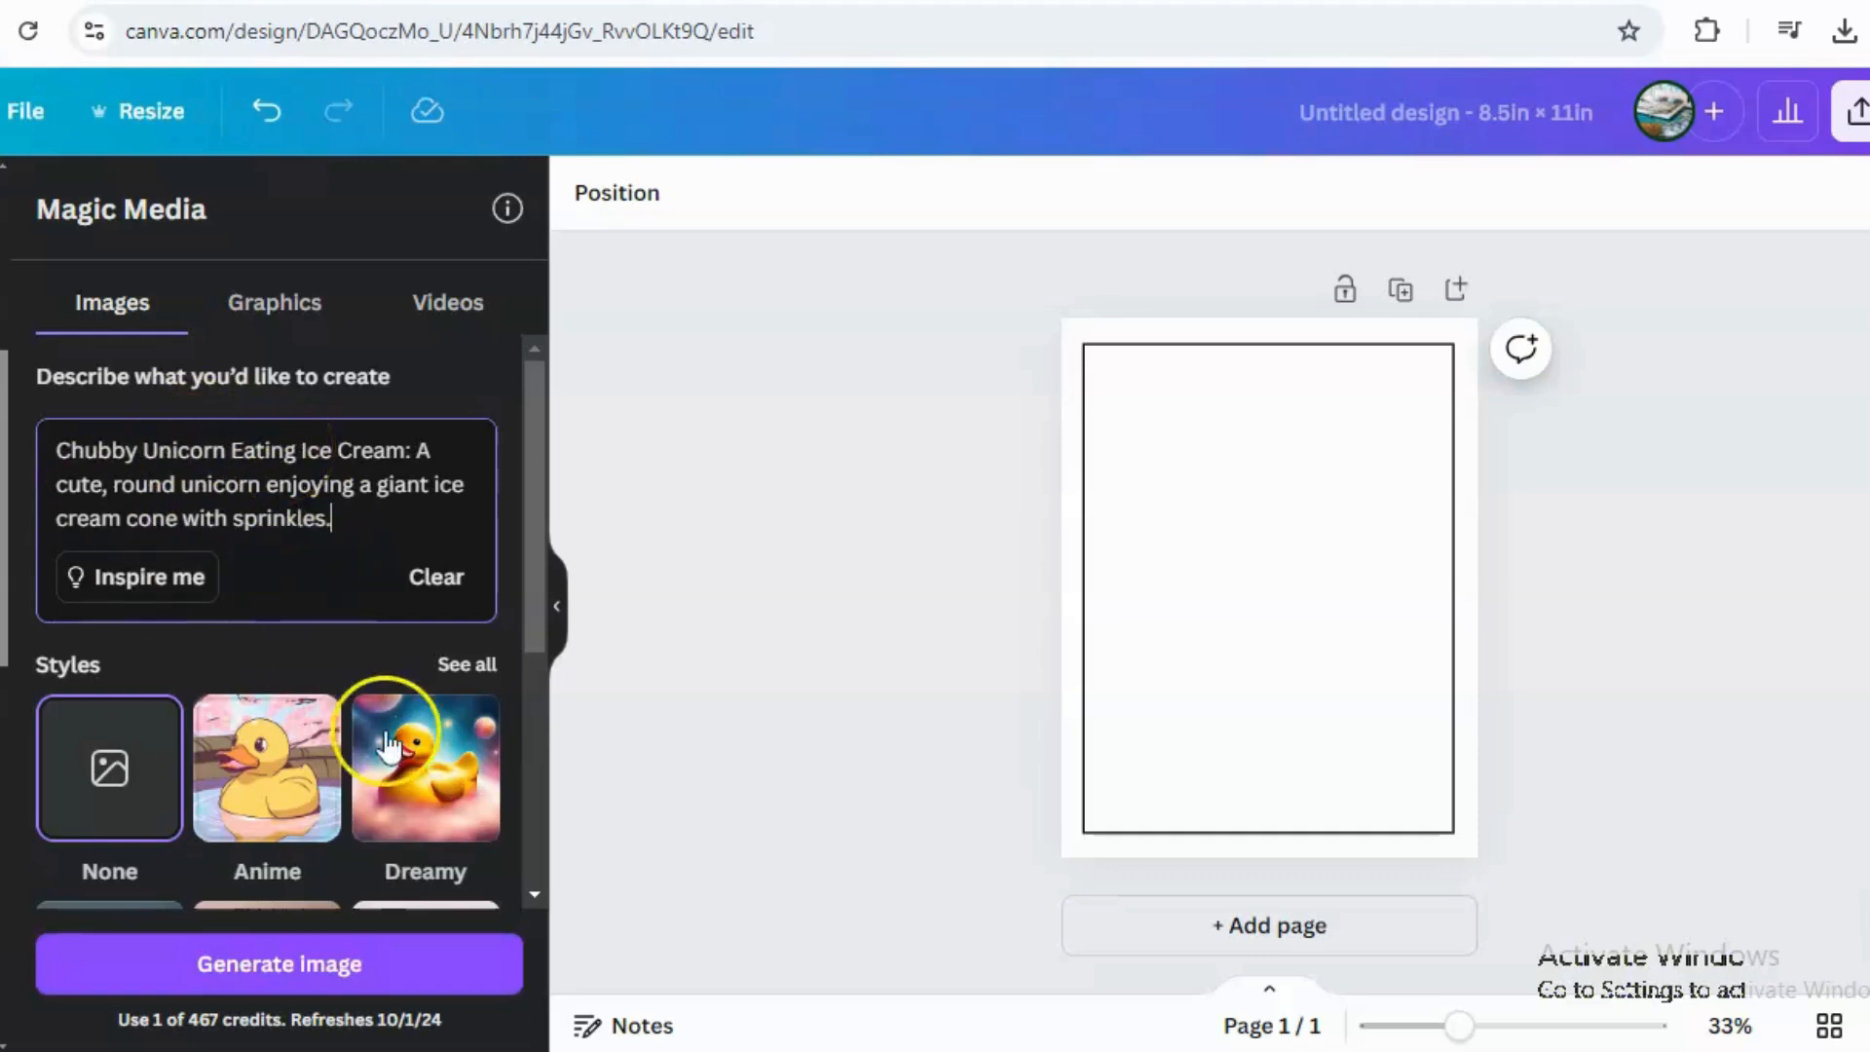
pyautogui.click(278, 803)
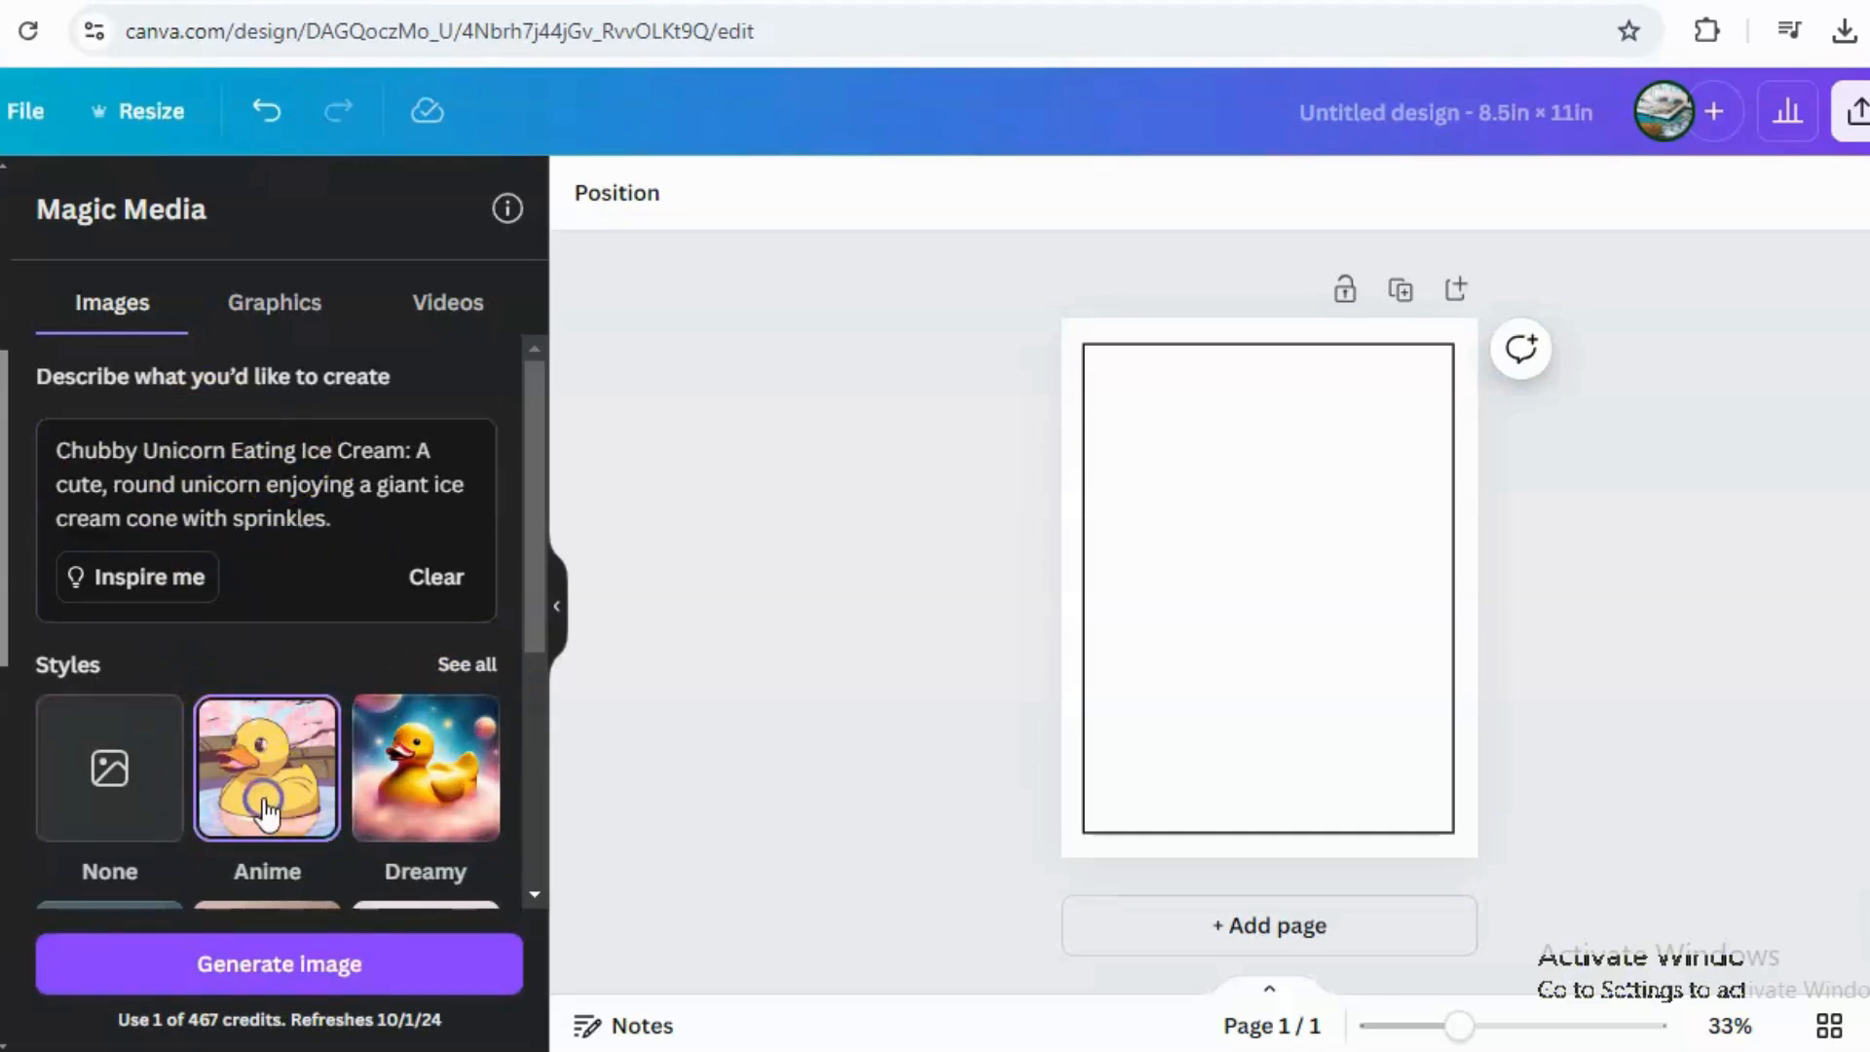
pyautogui.click(296, 960)
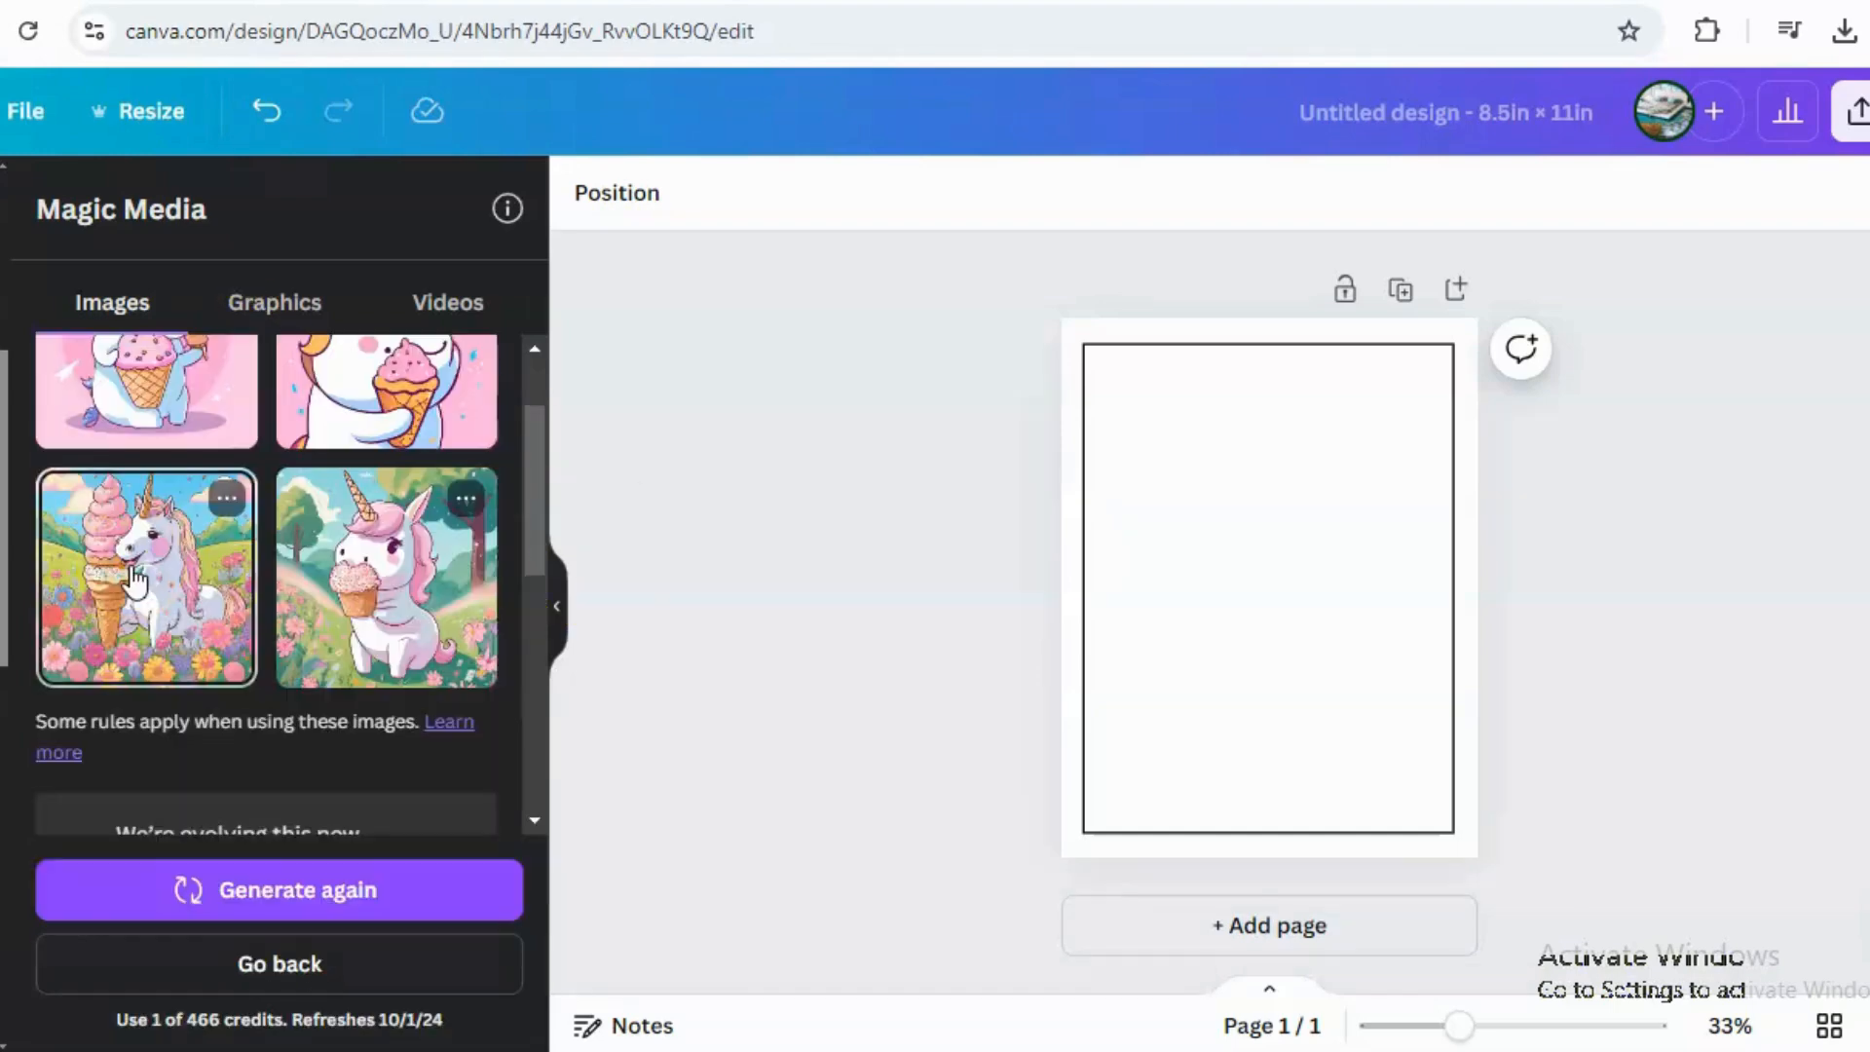
# Add the third generated unicorn image to the page.
pyautogui.click(133, 581)
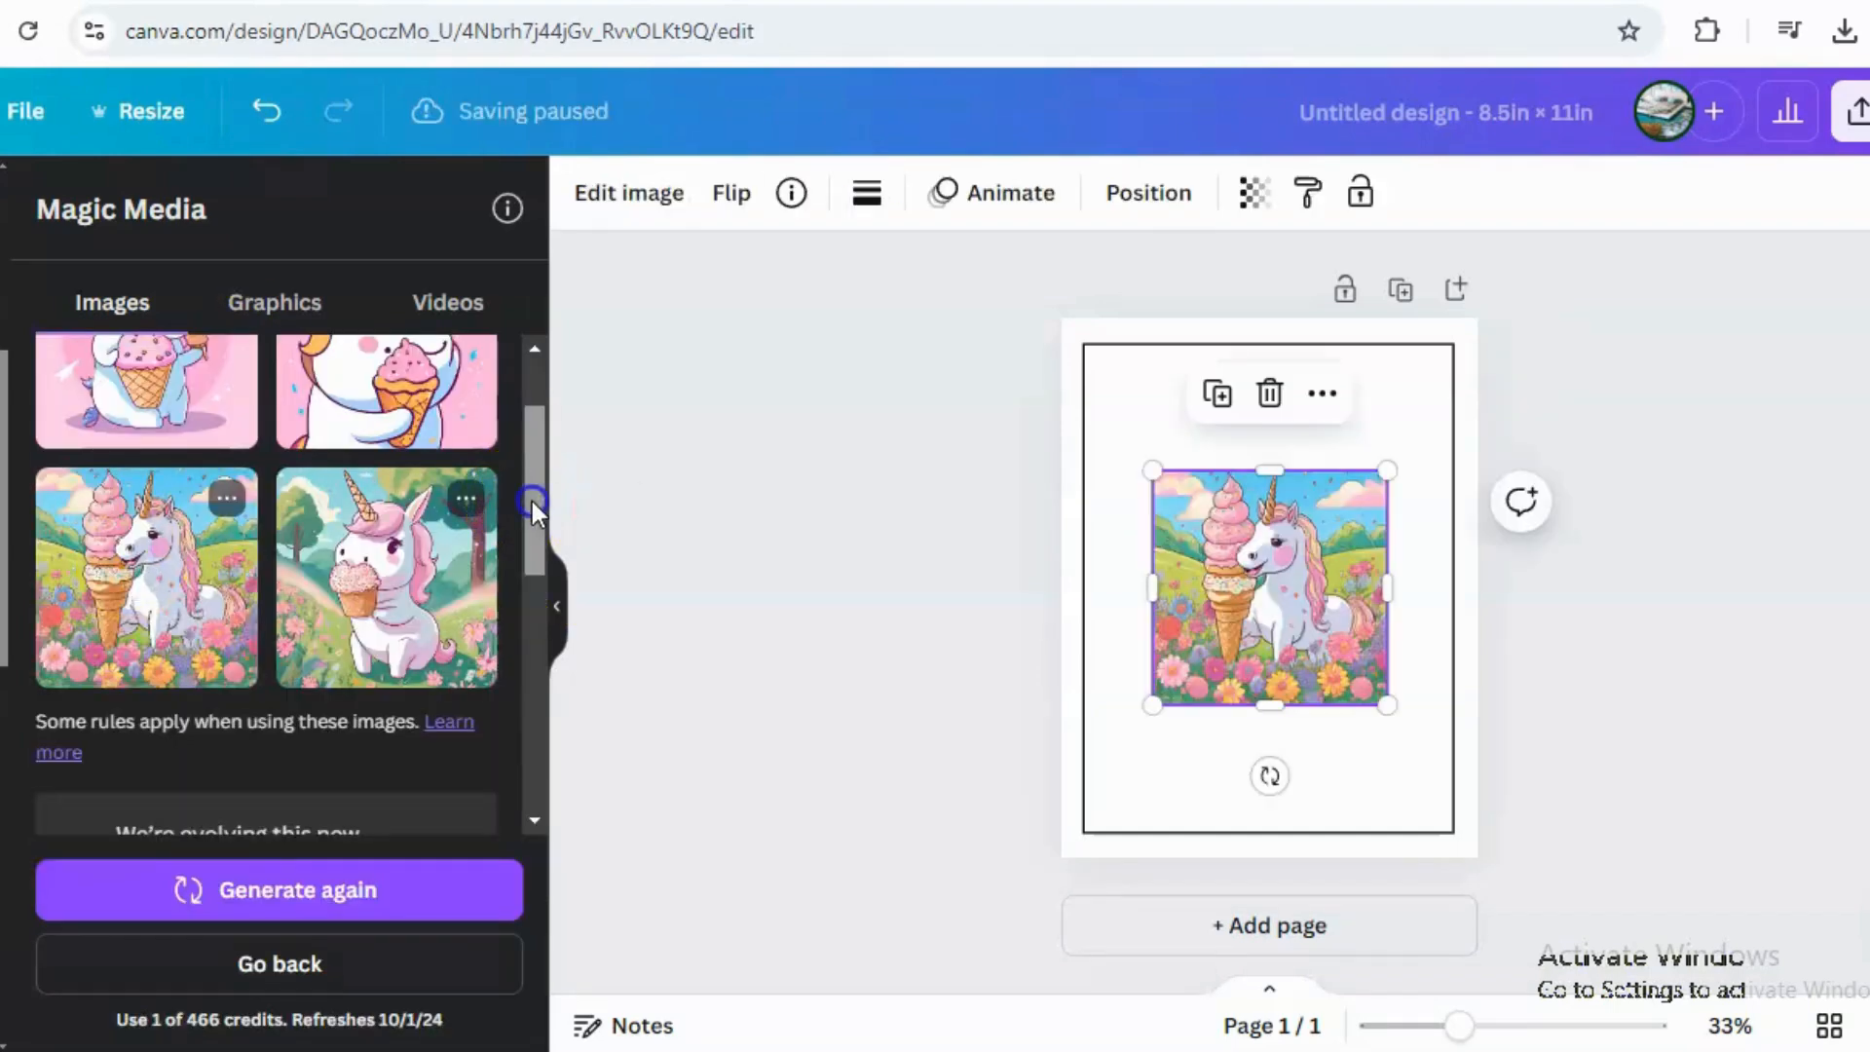
pyautogui.moveTo(532, 501); pyautogui.dragTo(533, 452)
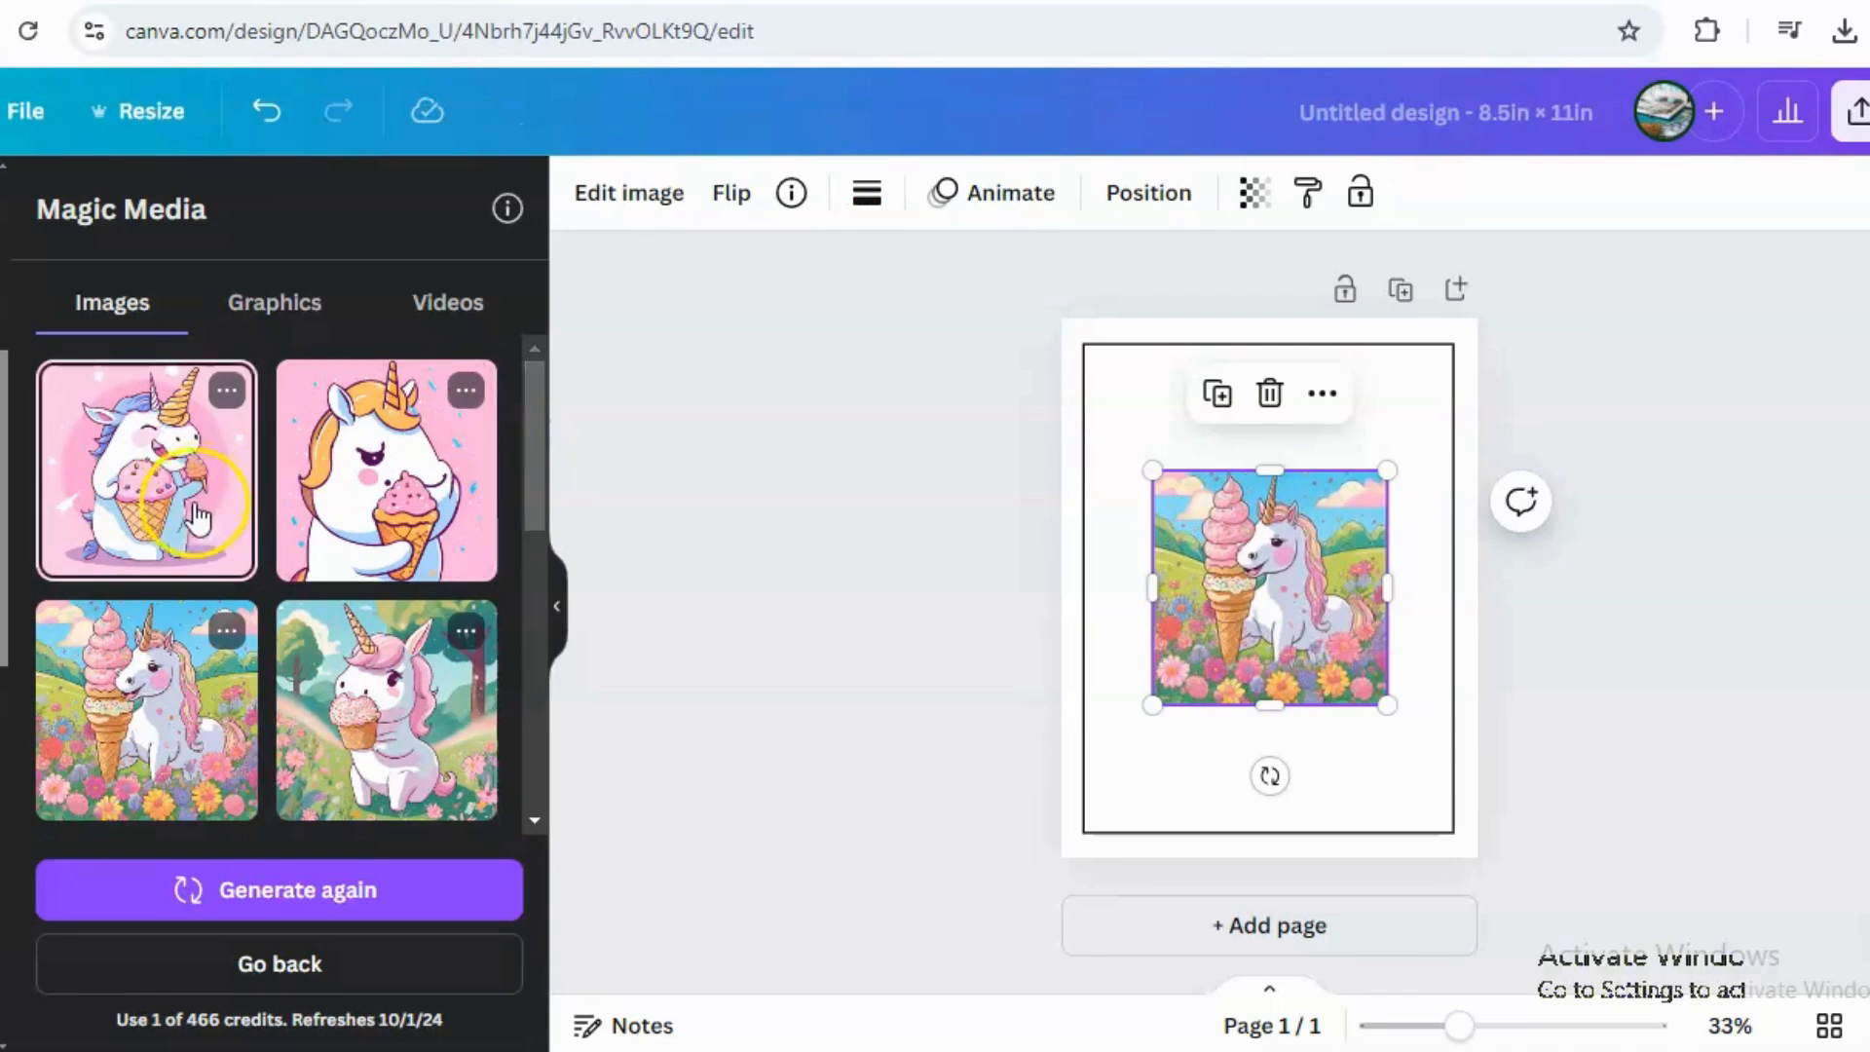
pyautogui.click(1436, 376)
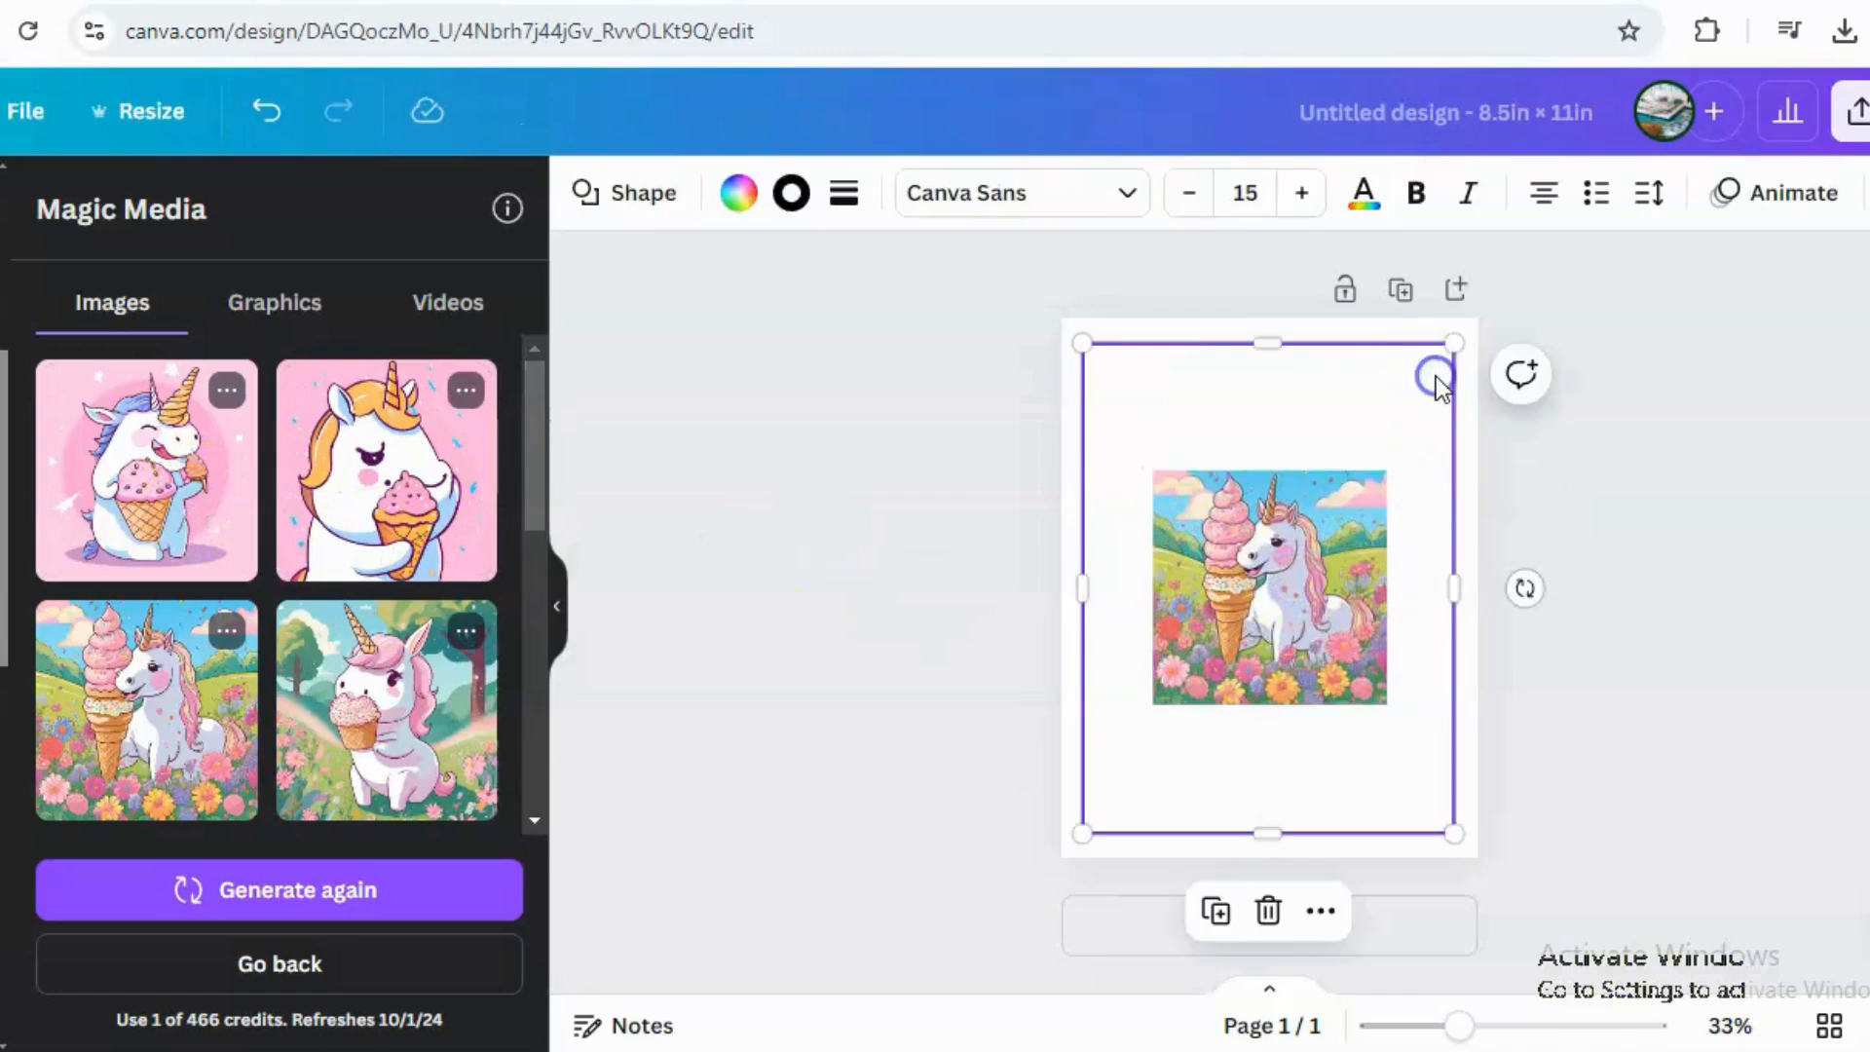
# Enlarge the unicorn image so it fills the bordered rectangle on the page.
pyautogui.click(1245, 493)
pyautogui.moveTo(1153, 470); pyautogui.dragTo(1061, 379)
pyautogui.moveTo(1222, 386); pyautogui.dragTo(1223, 342)
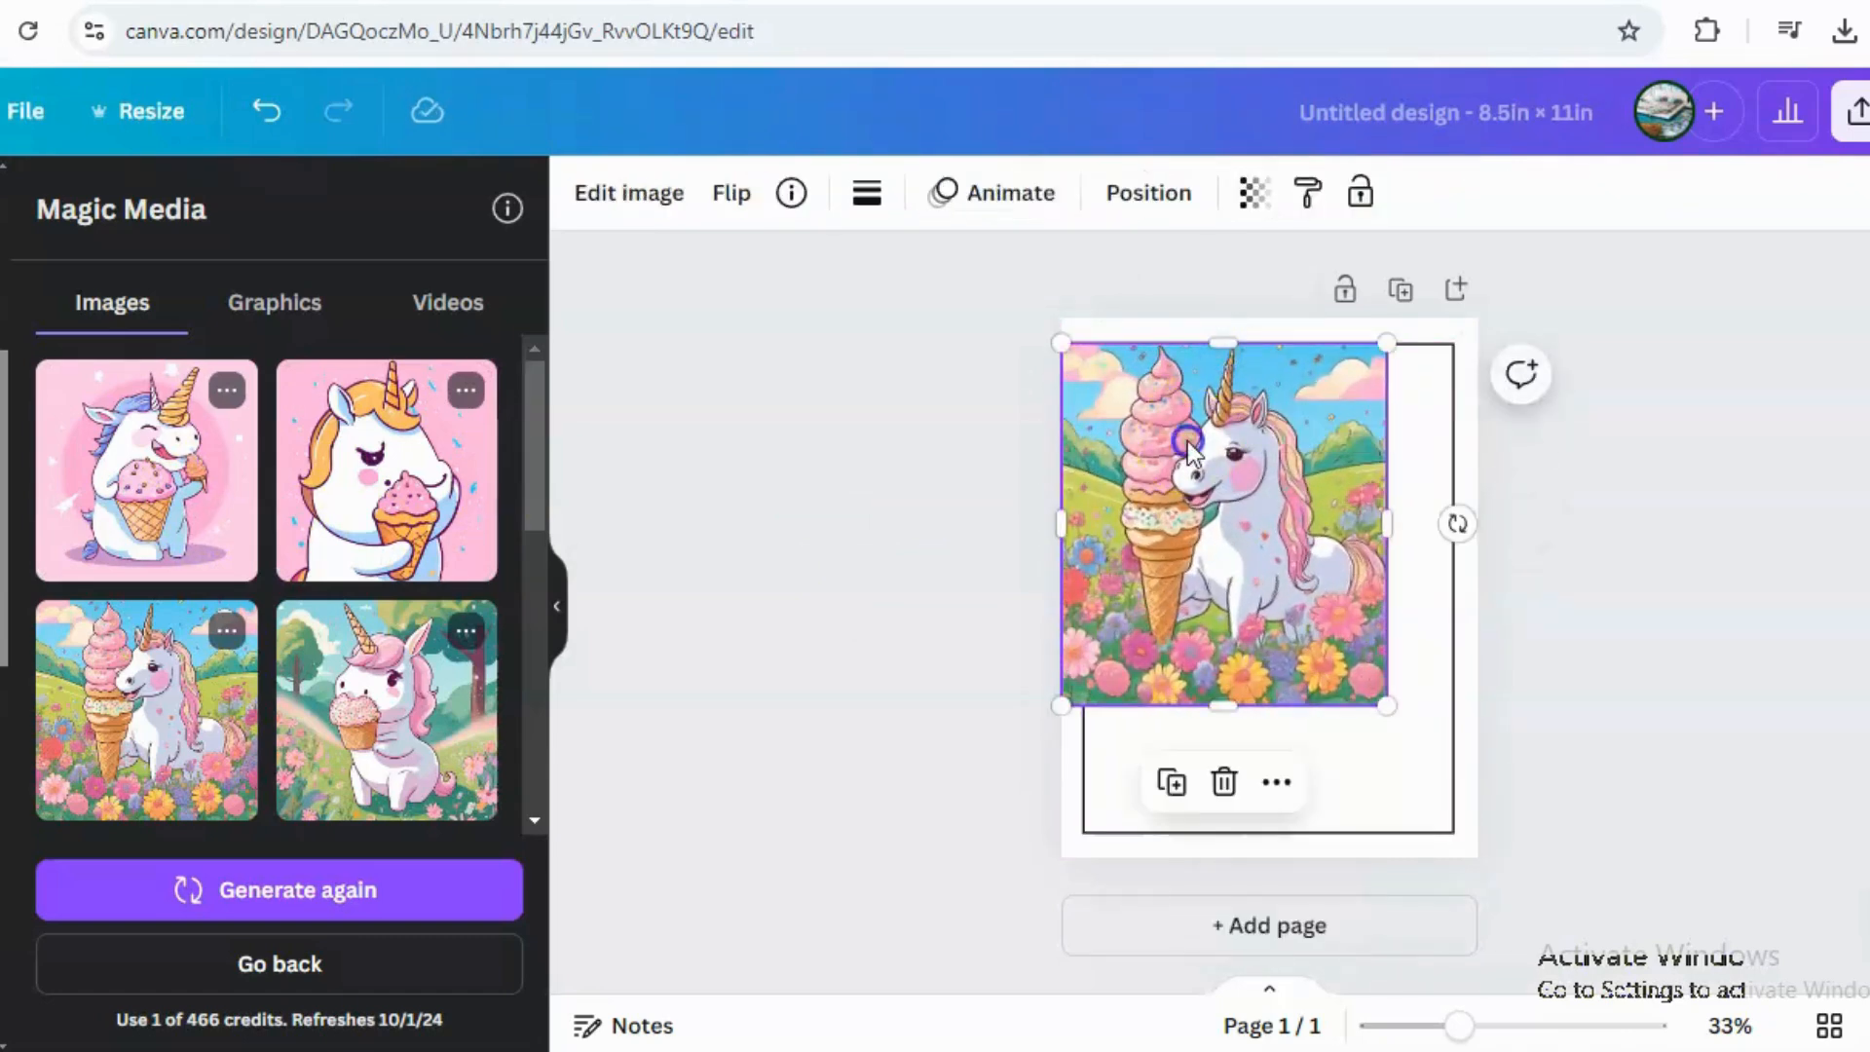
pyautogui.moveTo(1194, 440); pyautogui.dragTo(1215, 443)
pyautogui.moveTo(1406, 523); pyautogui.dragTo(1450, 528)
pyautogui.moveTo(1271, 709); pyautogui.dragTo(1295, 833)
pyautogui.click(1628, 762)
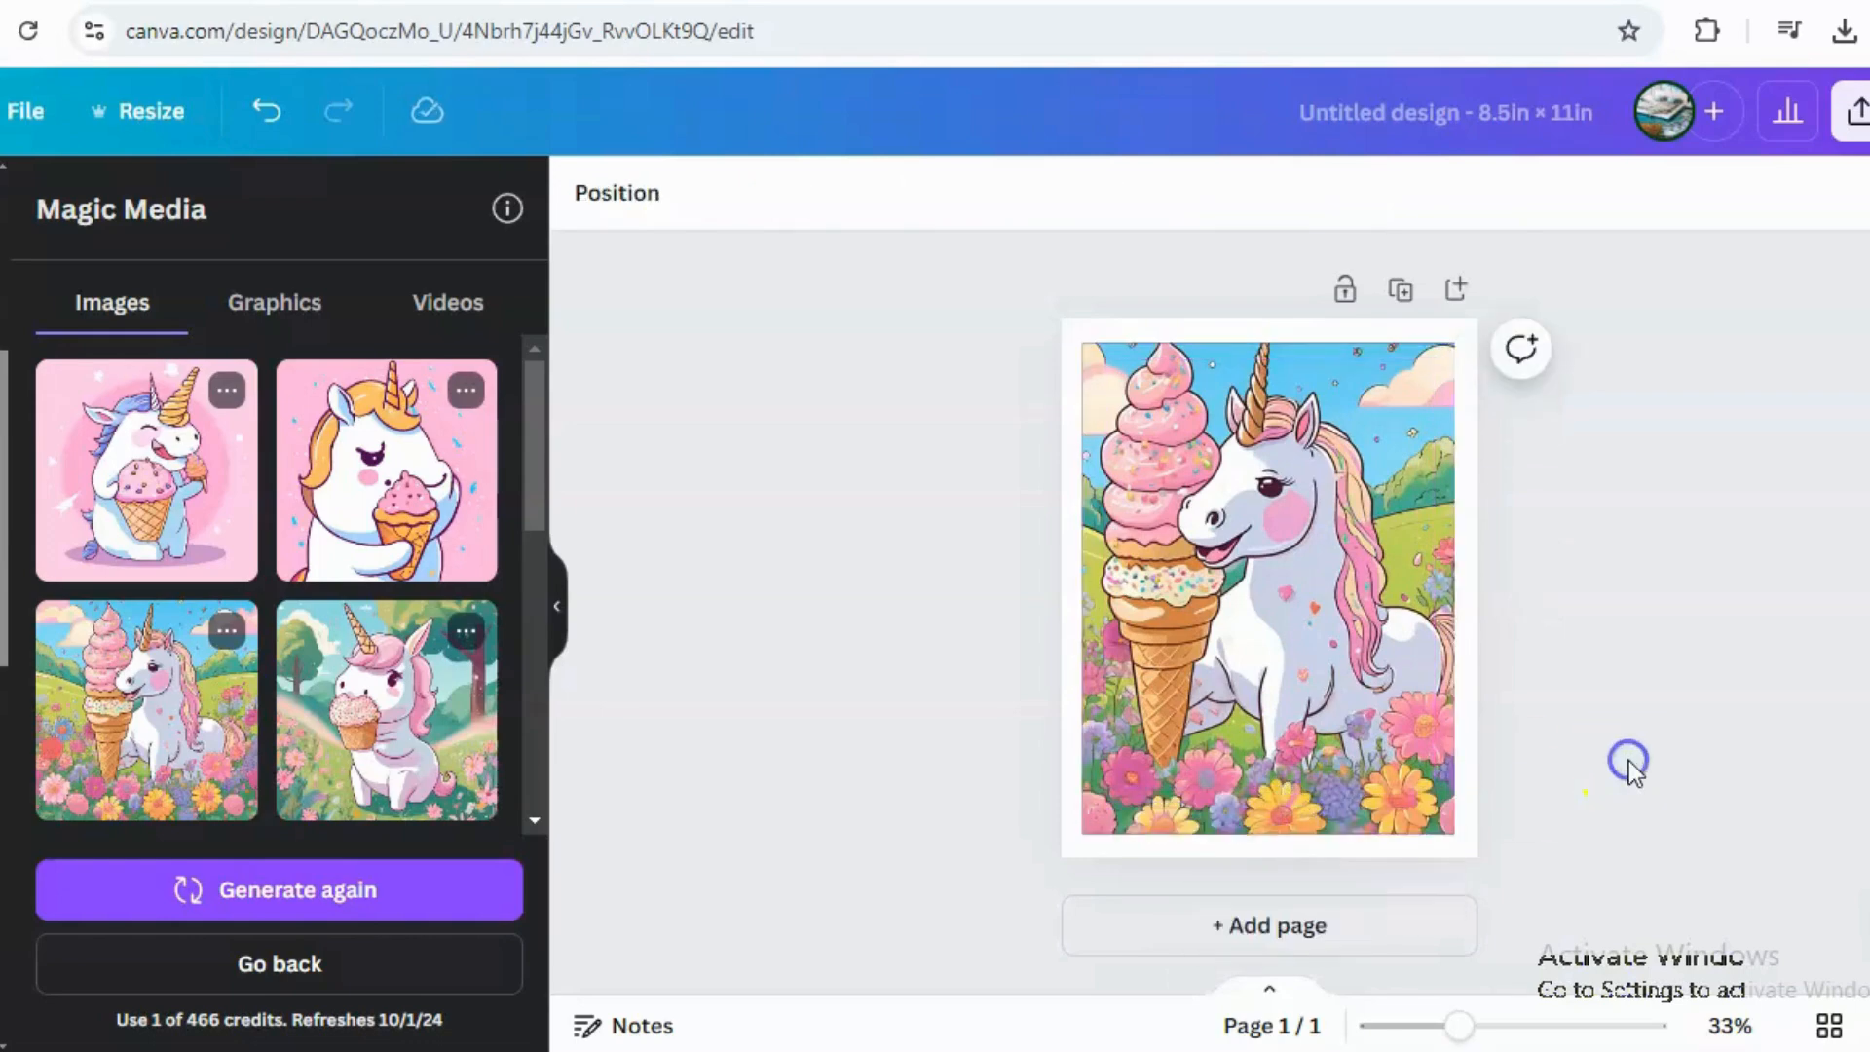
# Download the design as a PNG file.
pyautogui.click(1857, 112)
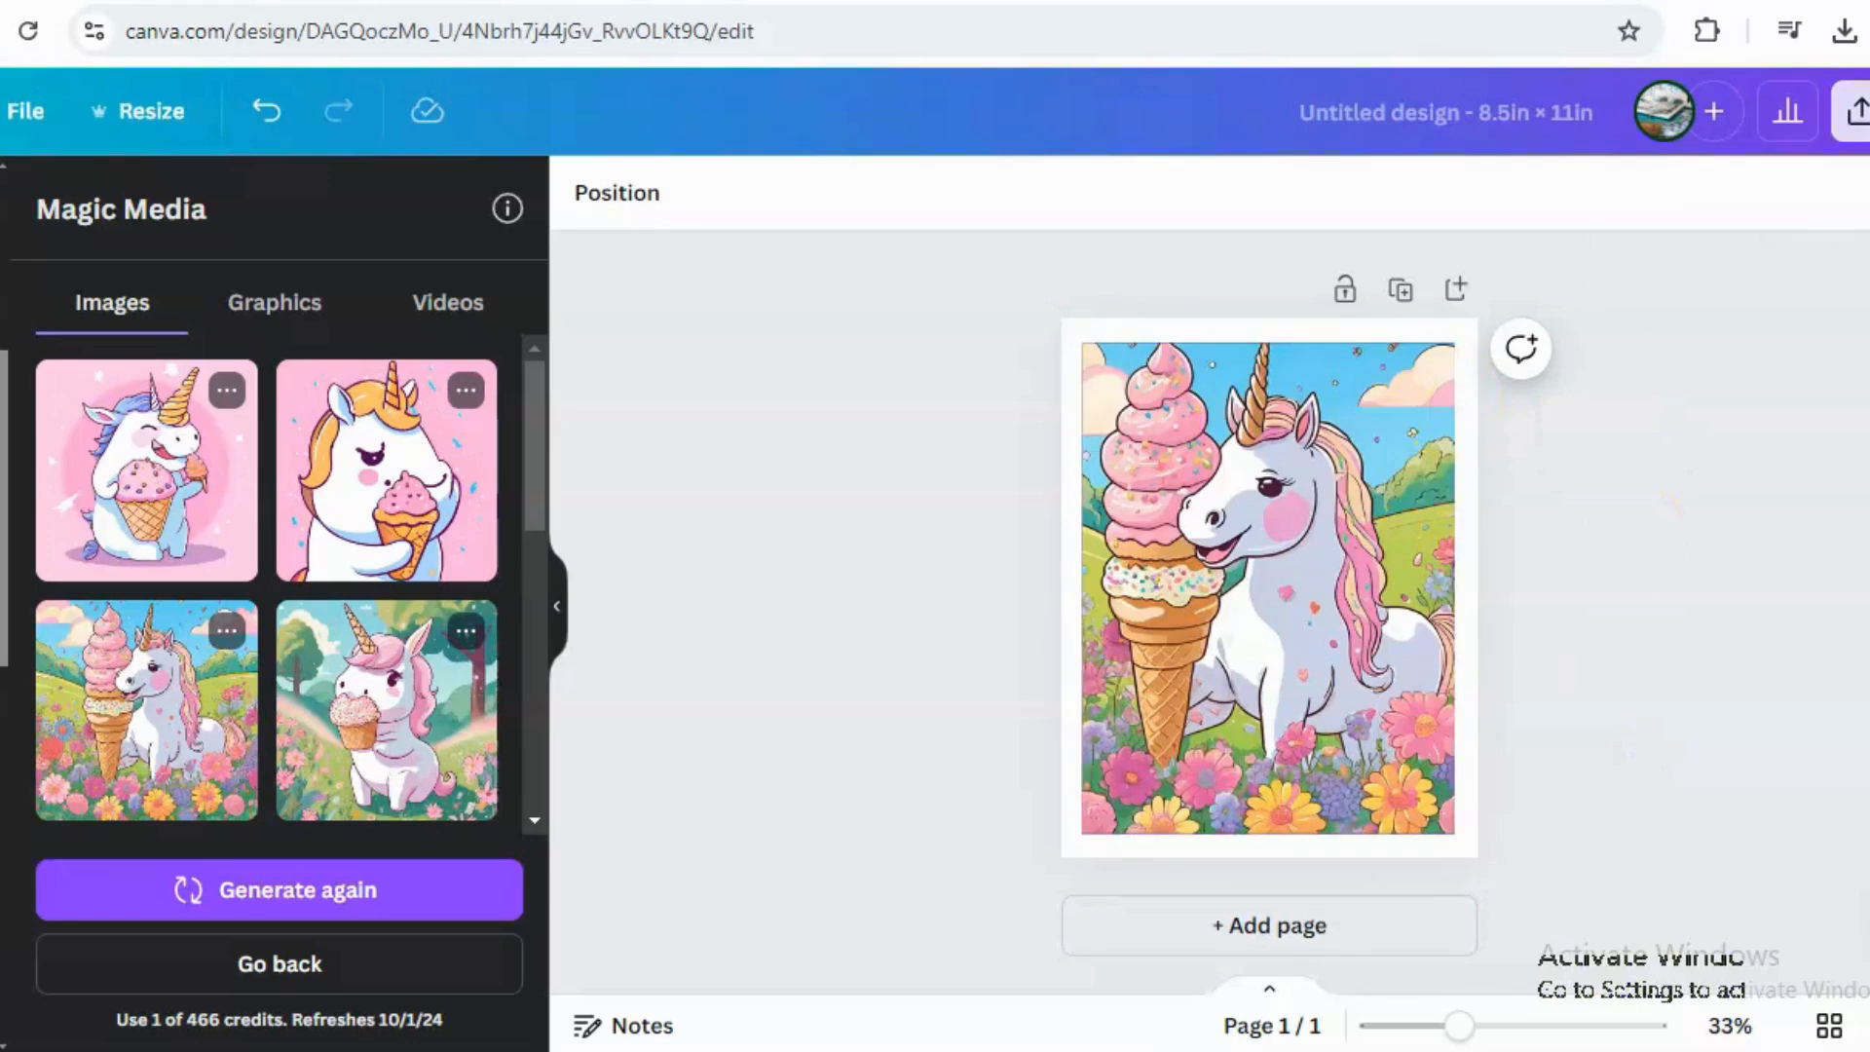
pyautogui.click(1442, 741)
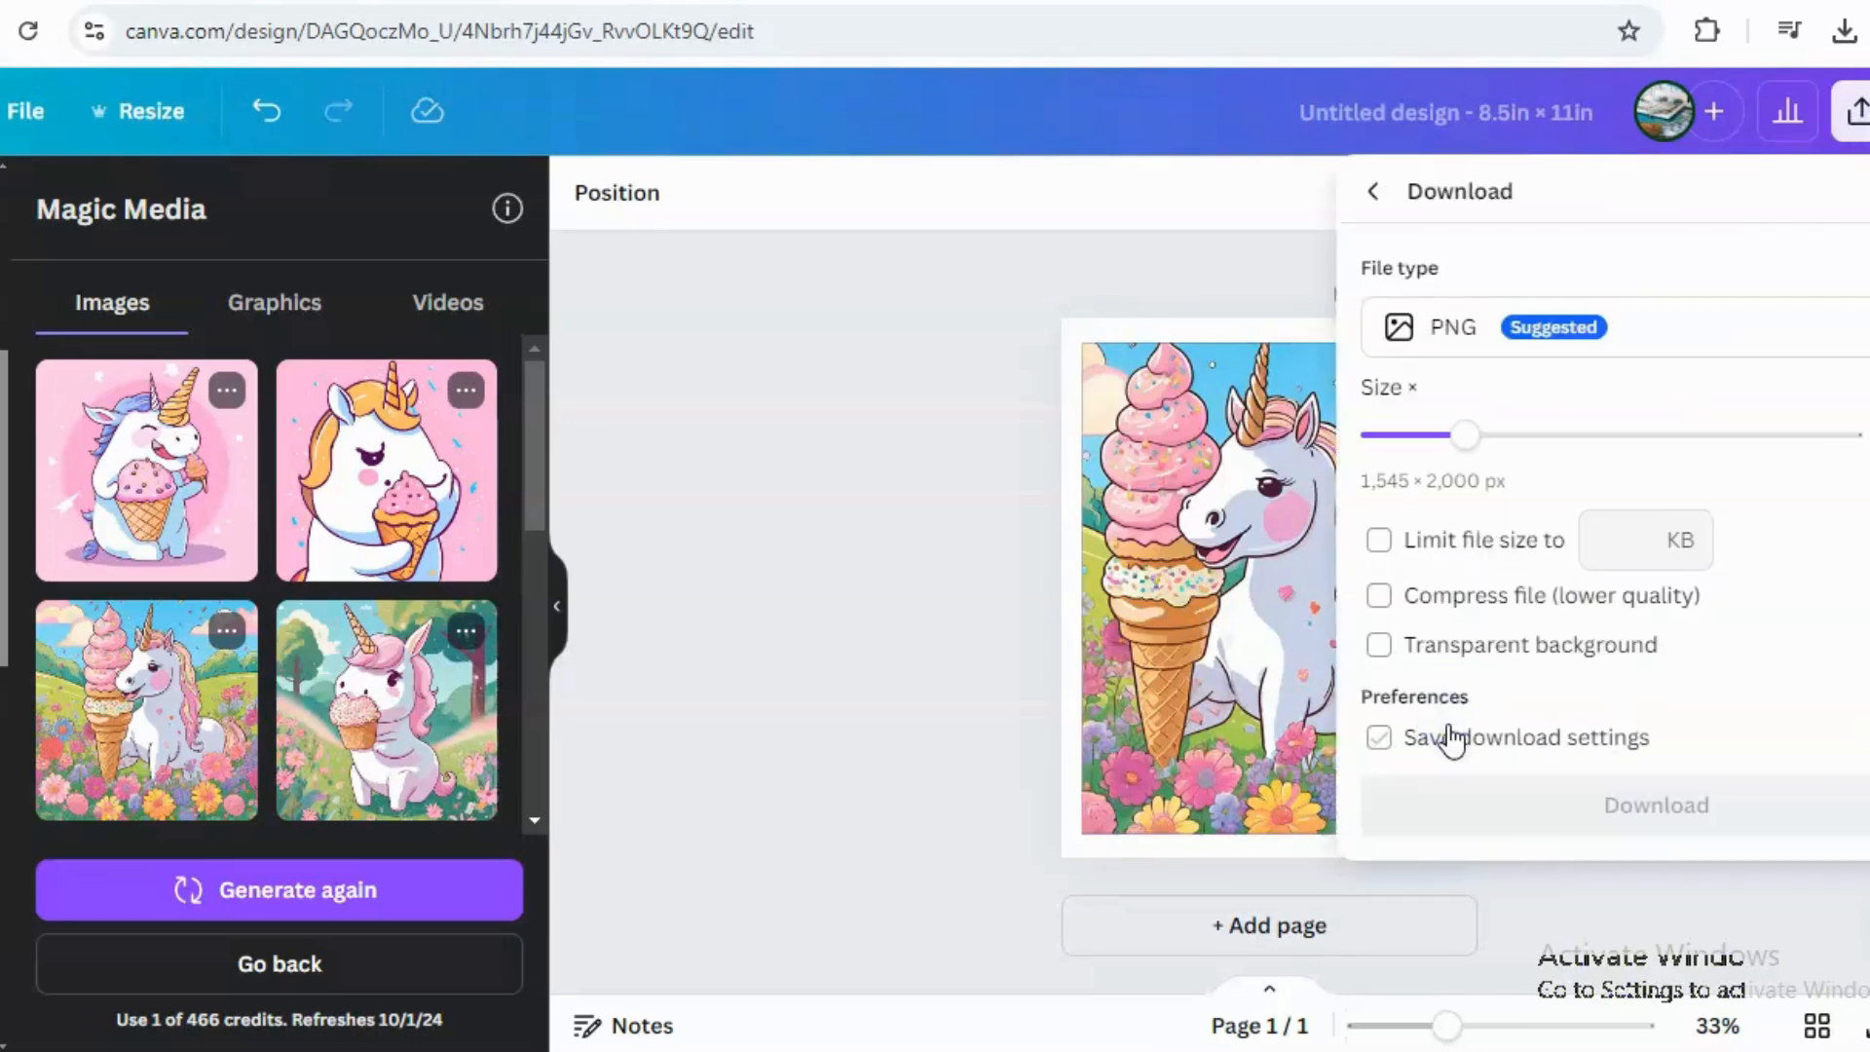
pyautogui.click(1601, 820)
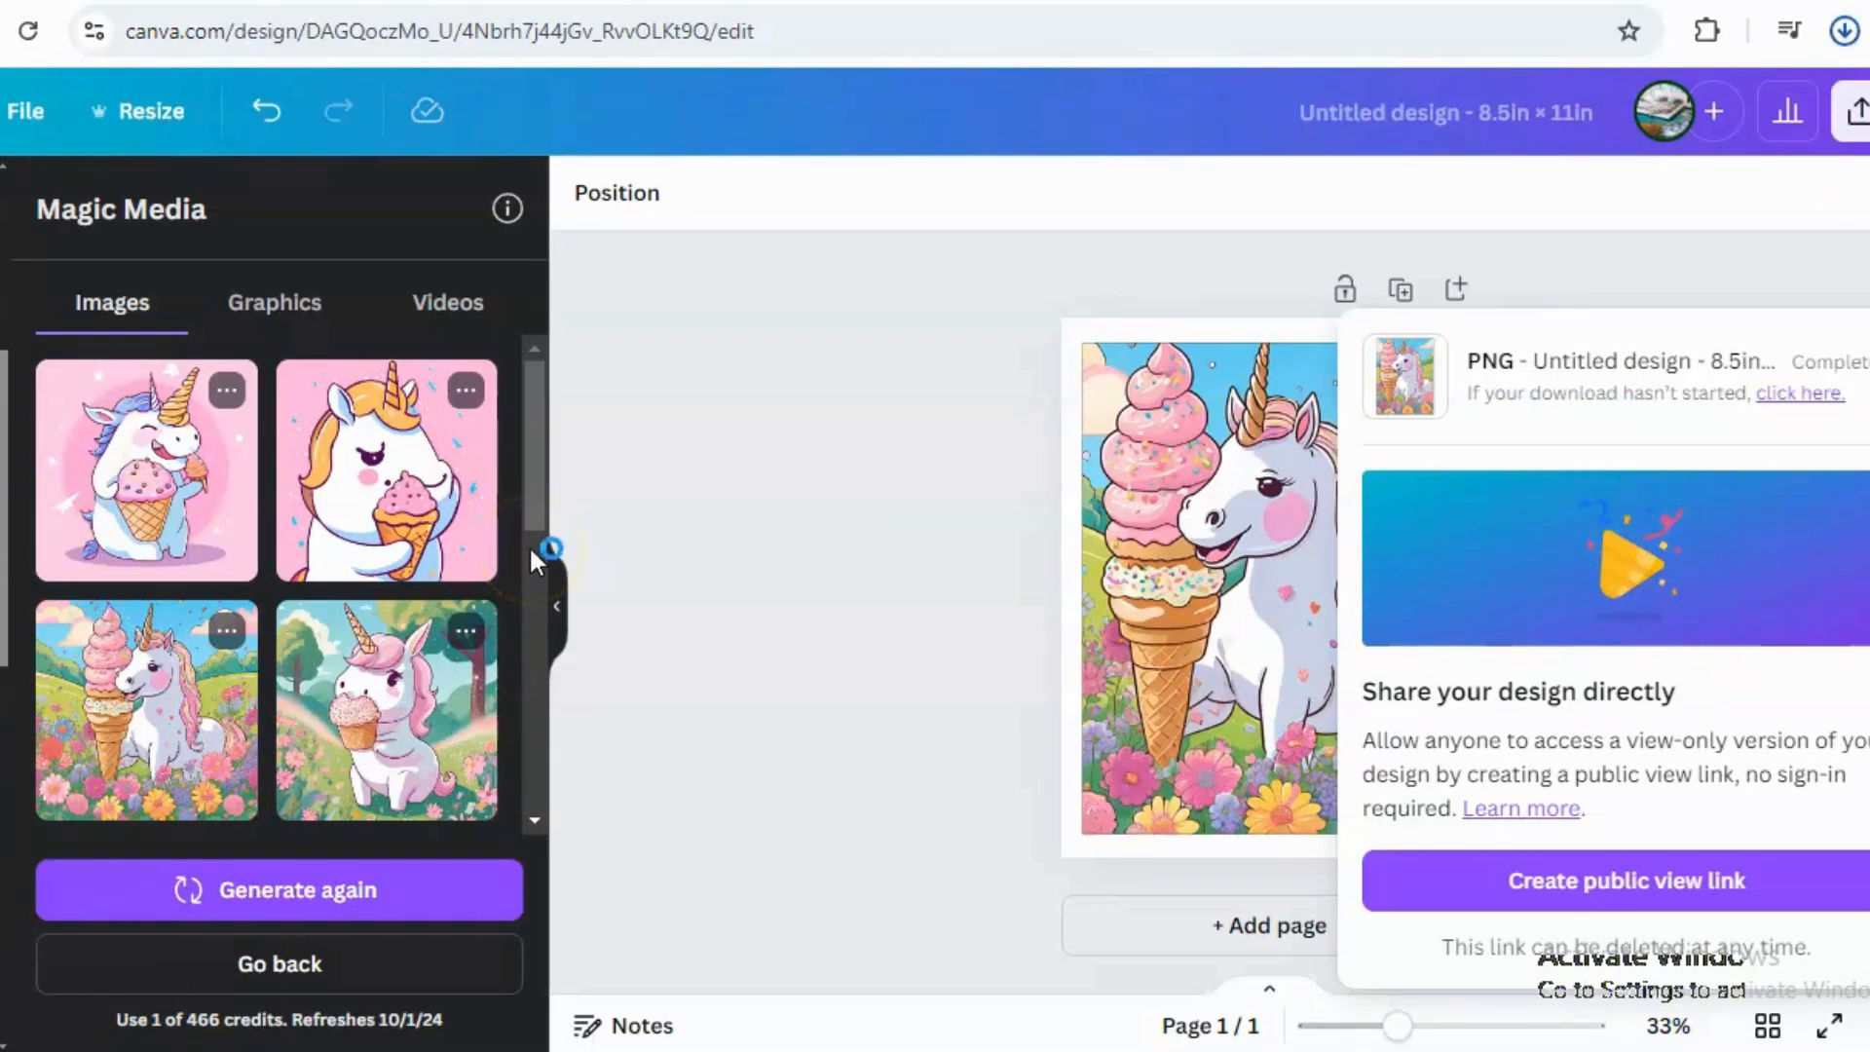
pyautogui.click(530, 507)
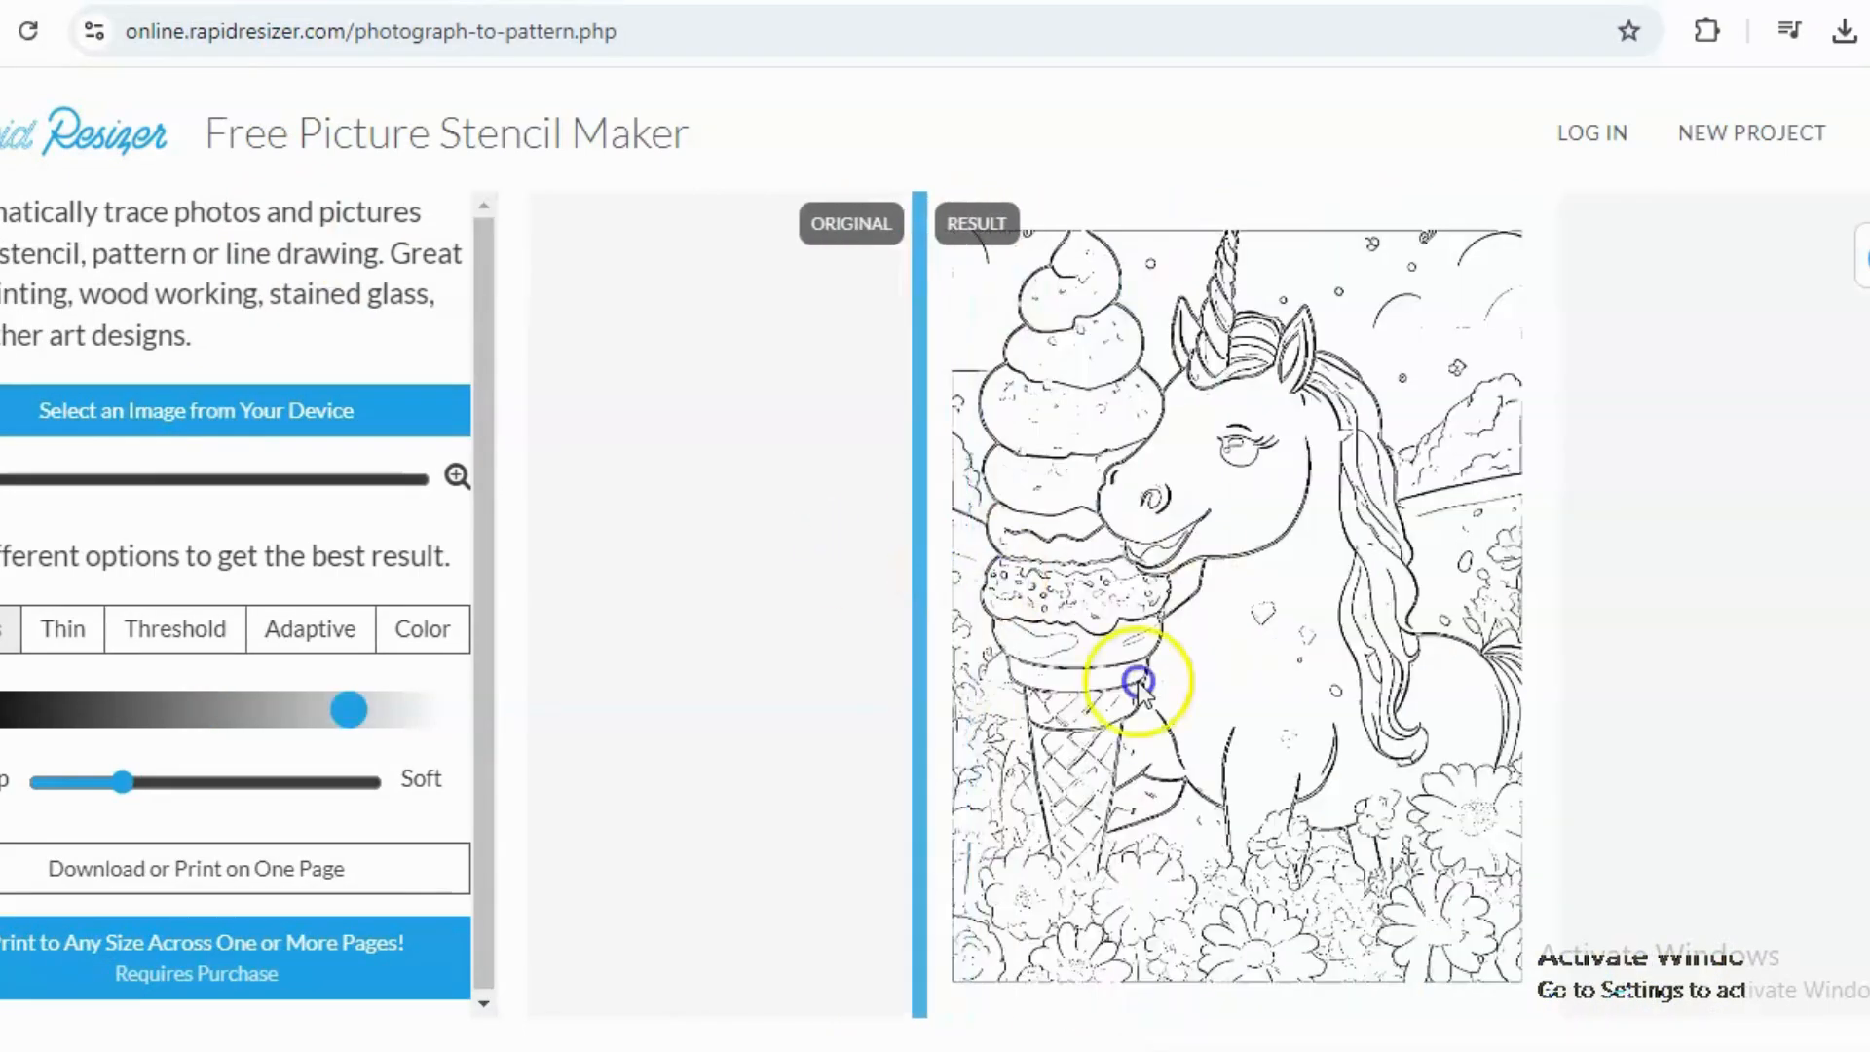
# Switch to Rapid Resizer's stencil maker and save the line-drawing result of the unicorn to the computer.
pyautogui.moveTo(1137, 682); pyautogui.dragTo(933, 453)
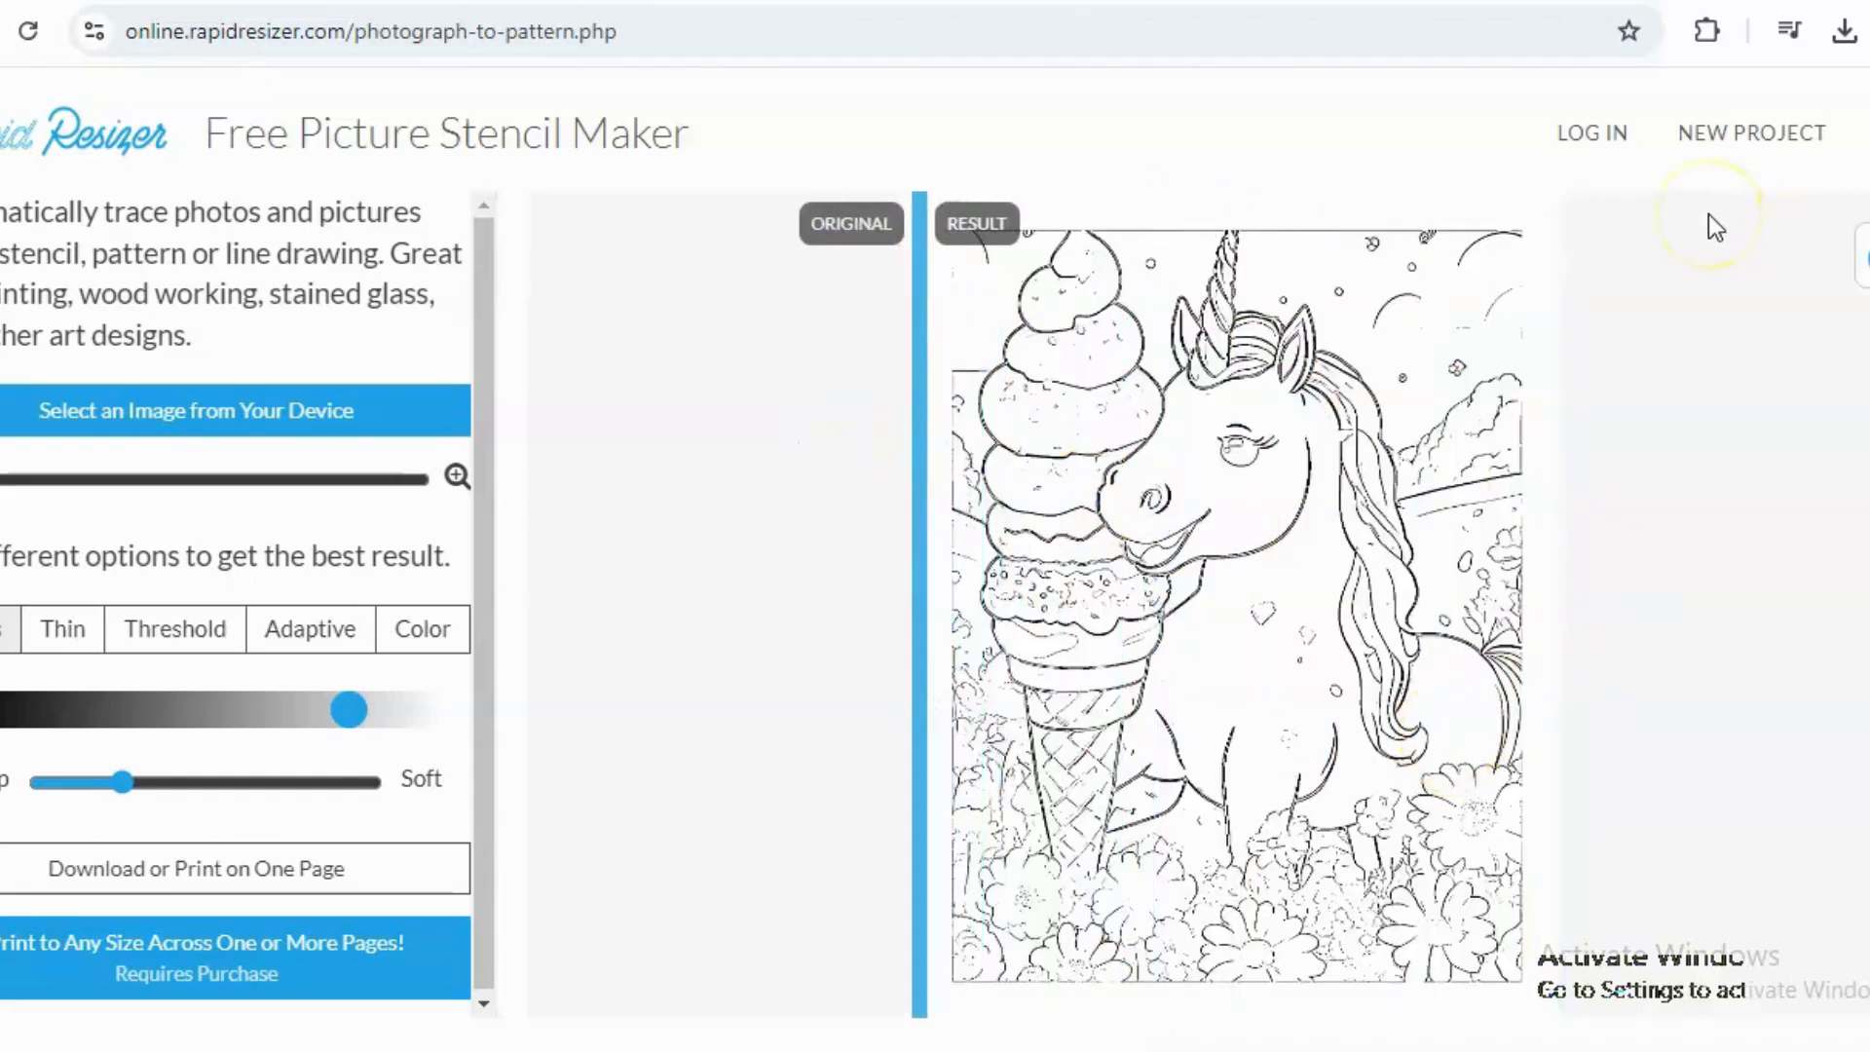
pyautogui.moveTo(491, 280); pyautogui.dragTo(470, 326)
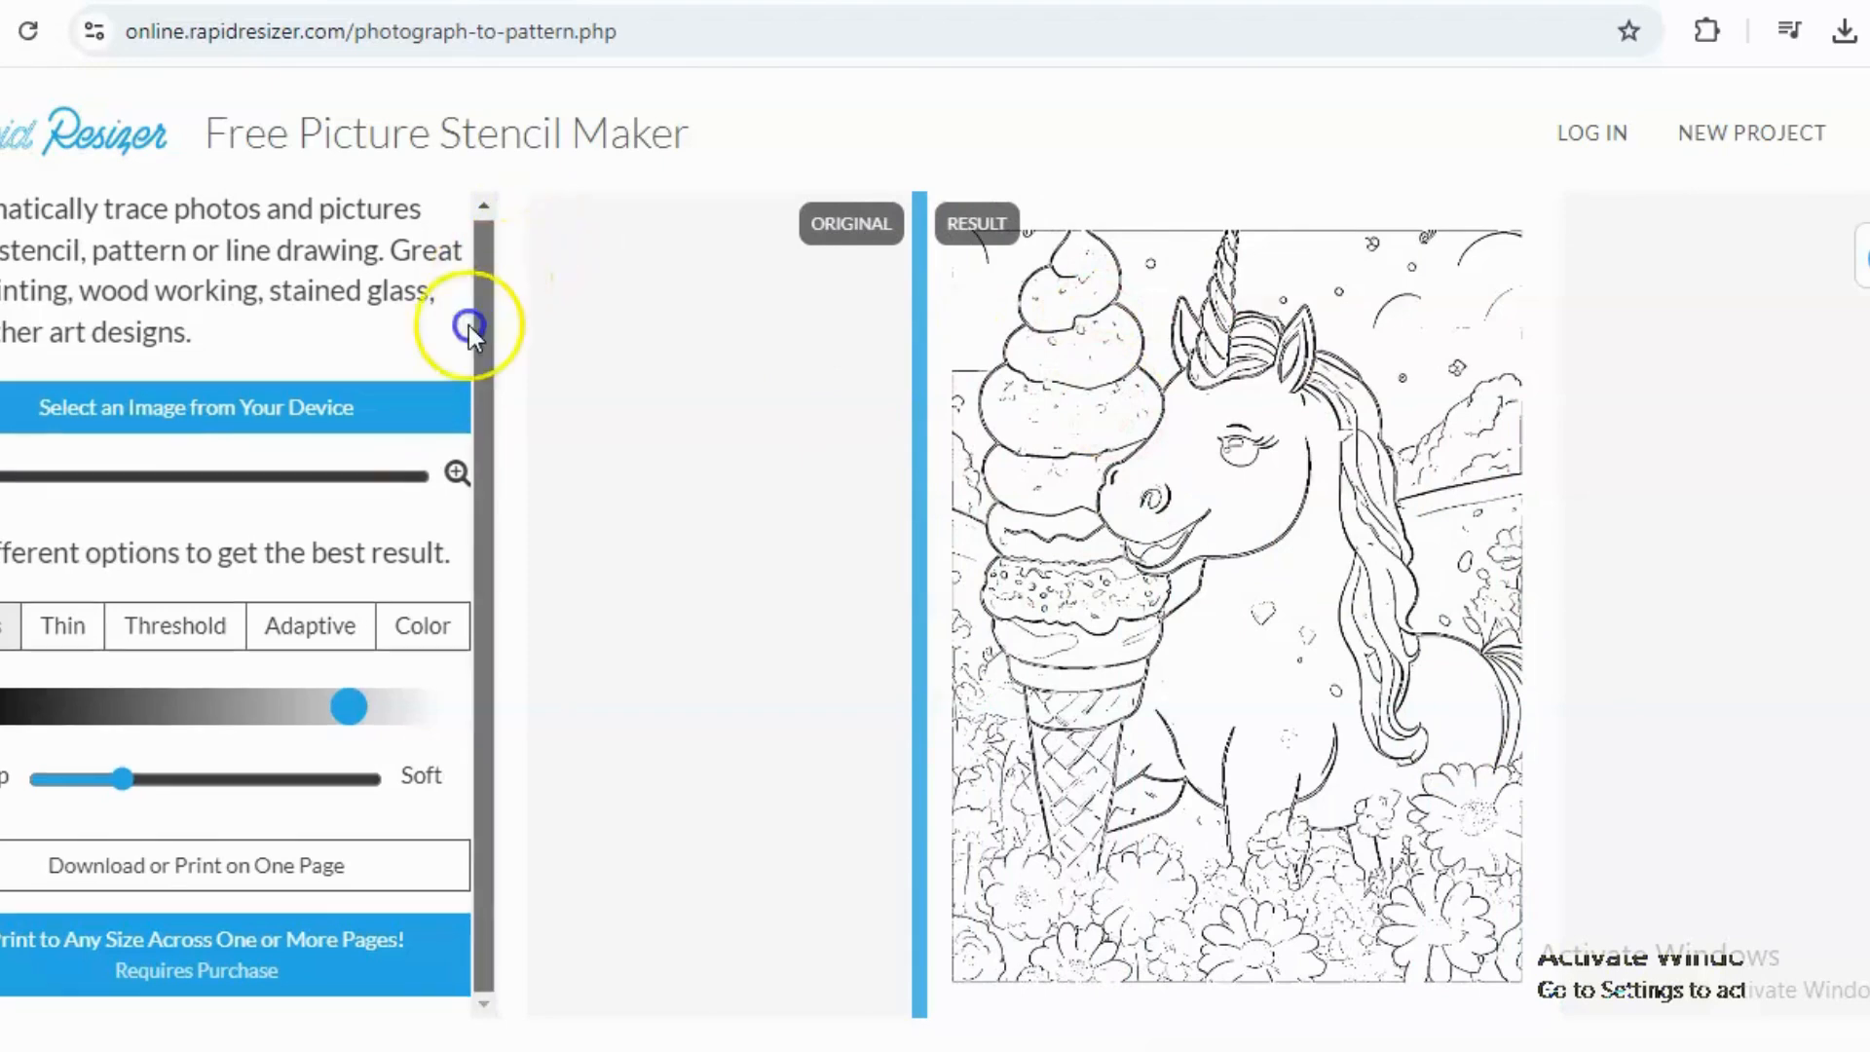
pyautogui.moveTo(420, 791); pyautogui.dragTo(423, 793)
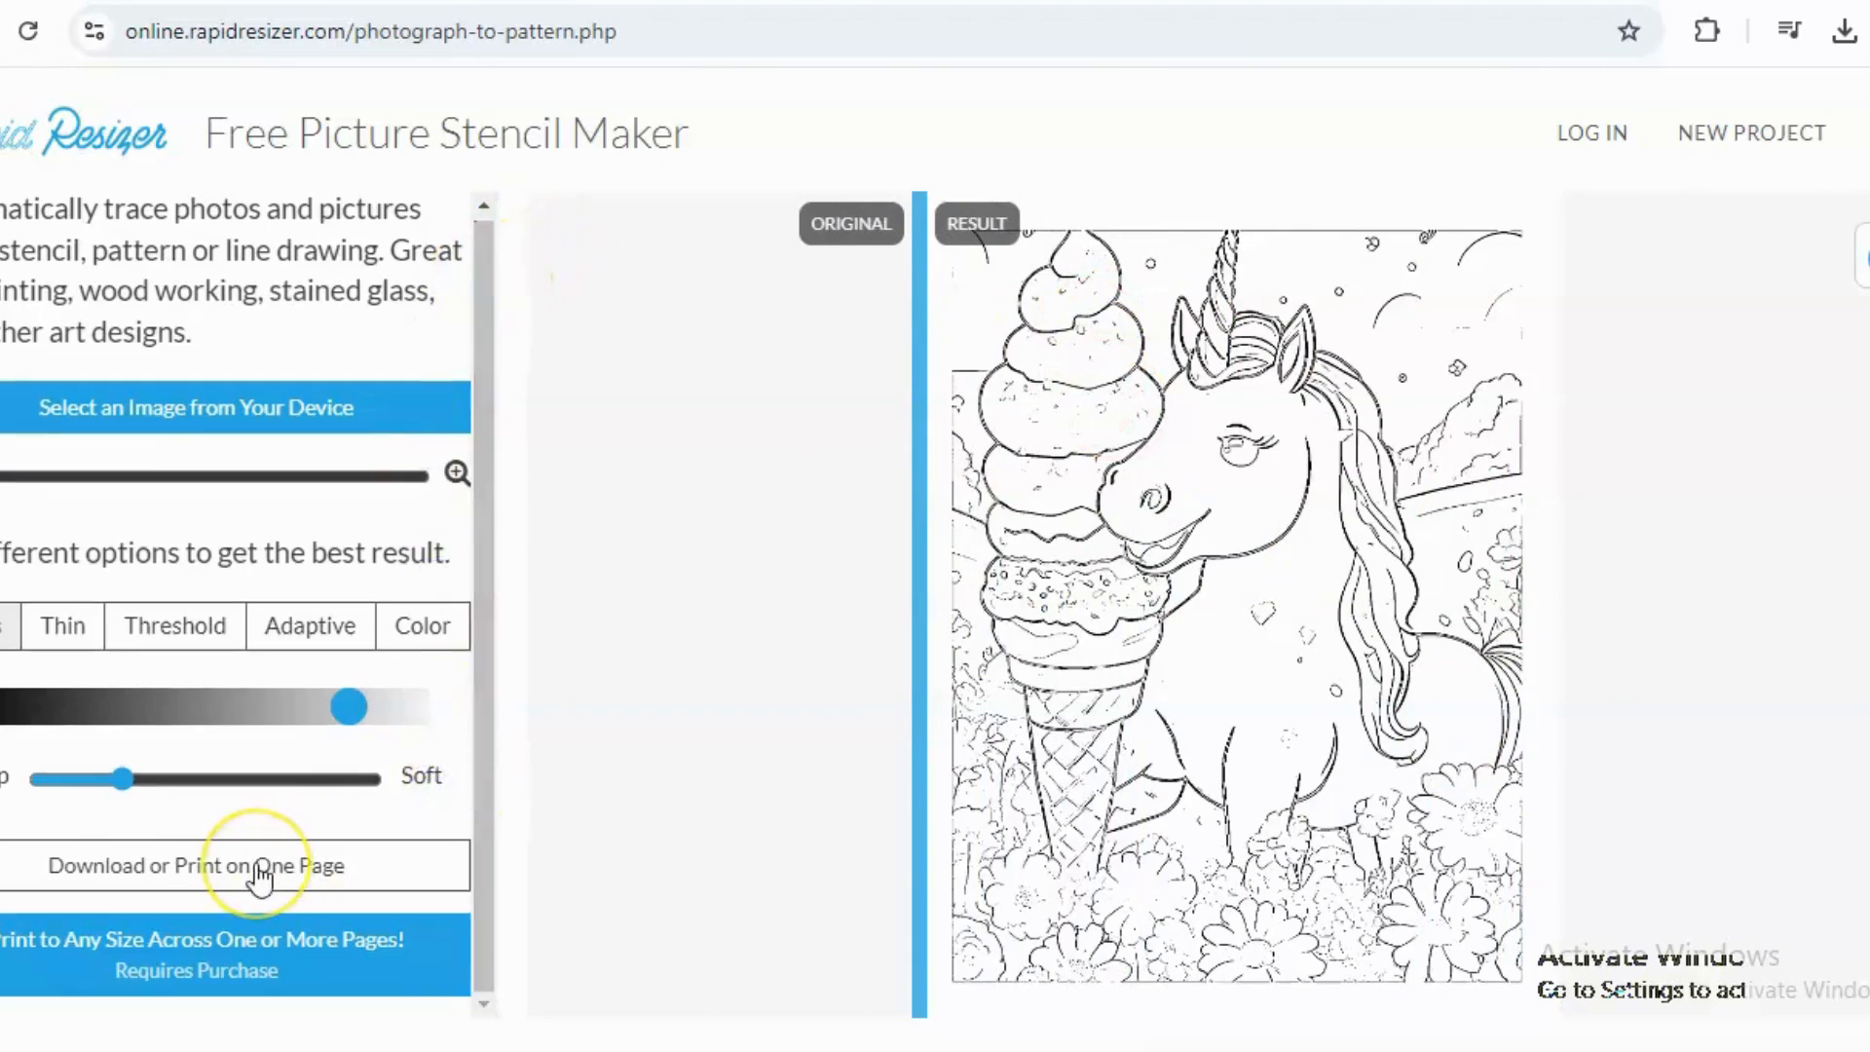
pyautogui.click(131, 854)
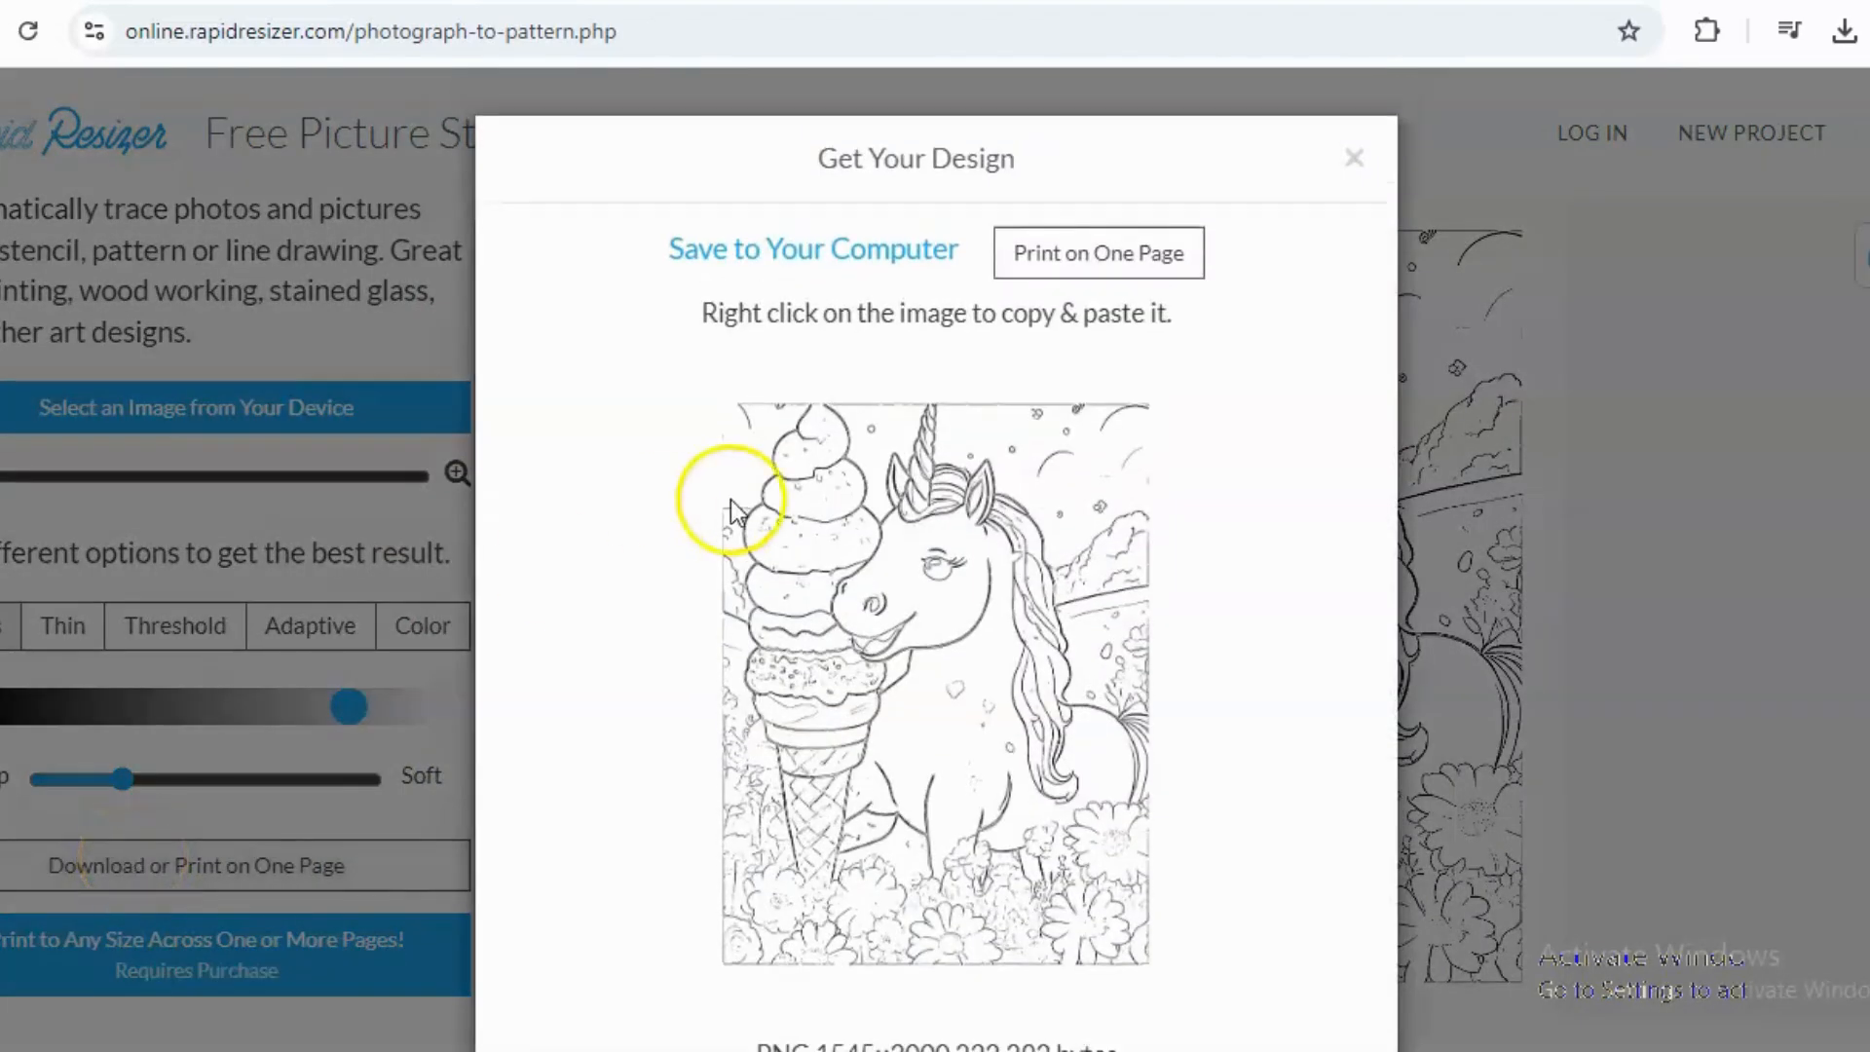
pyautogui.click(769, 257)
pyautogui.click(1607, 250)
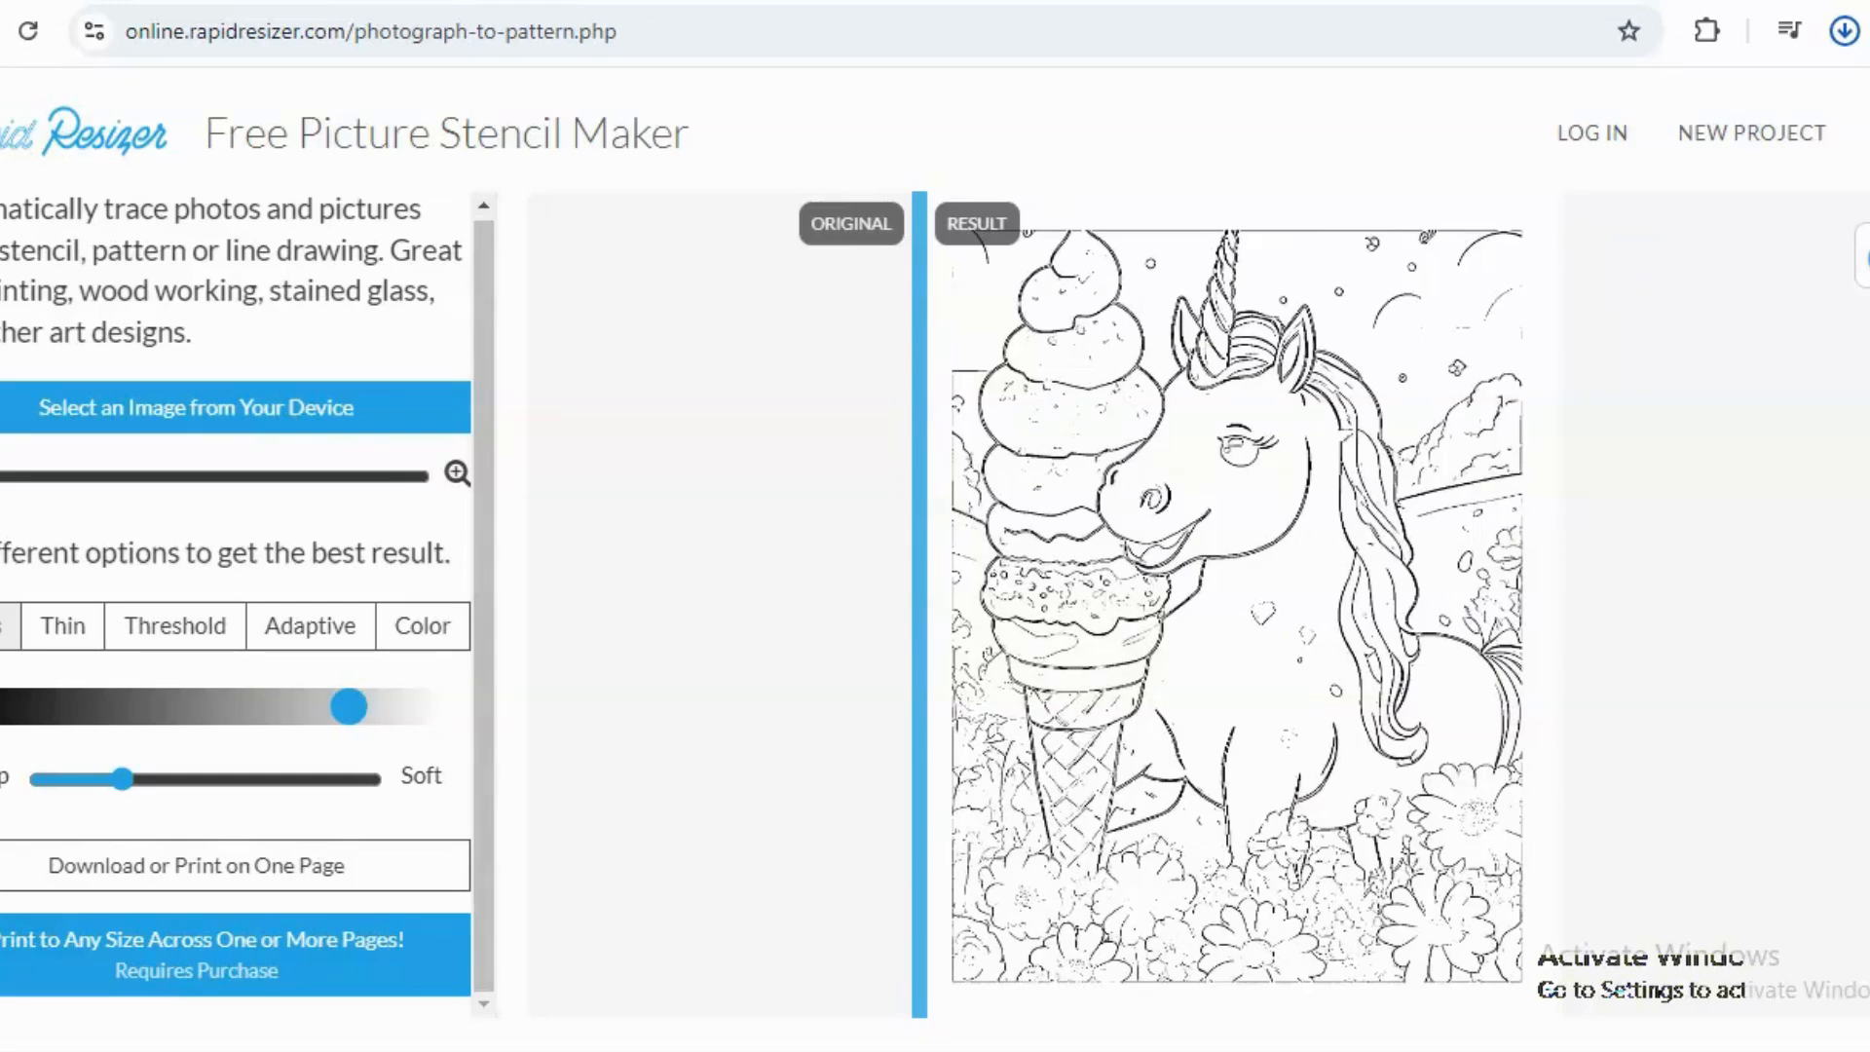
# Return to the Canva design and upload the Design.png line drawing from the Downloads folder.
pyautogui.hotkey('ctrl', 'Tab')
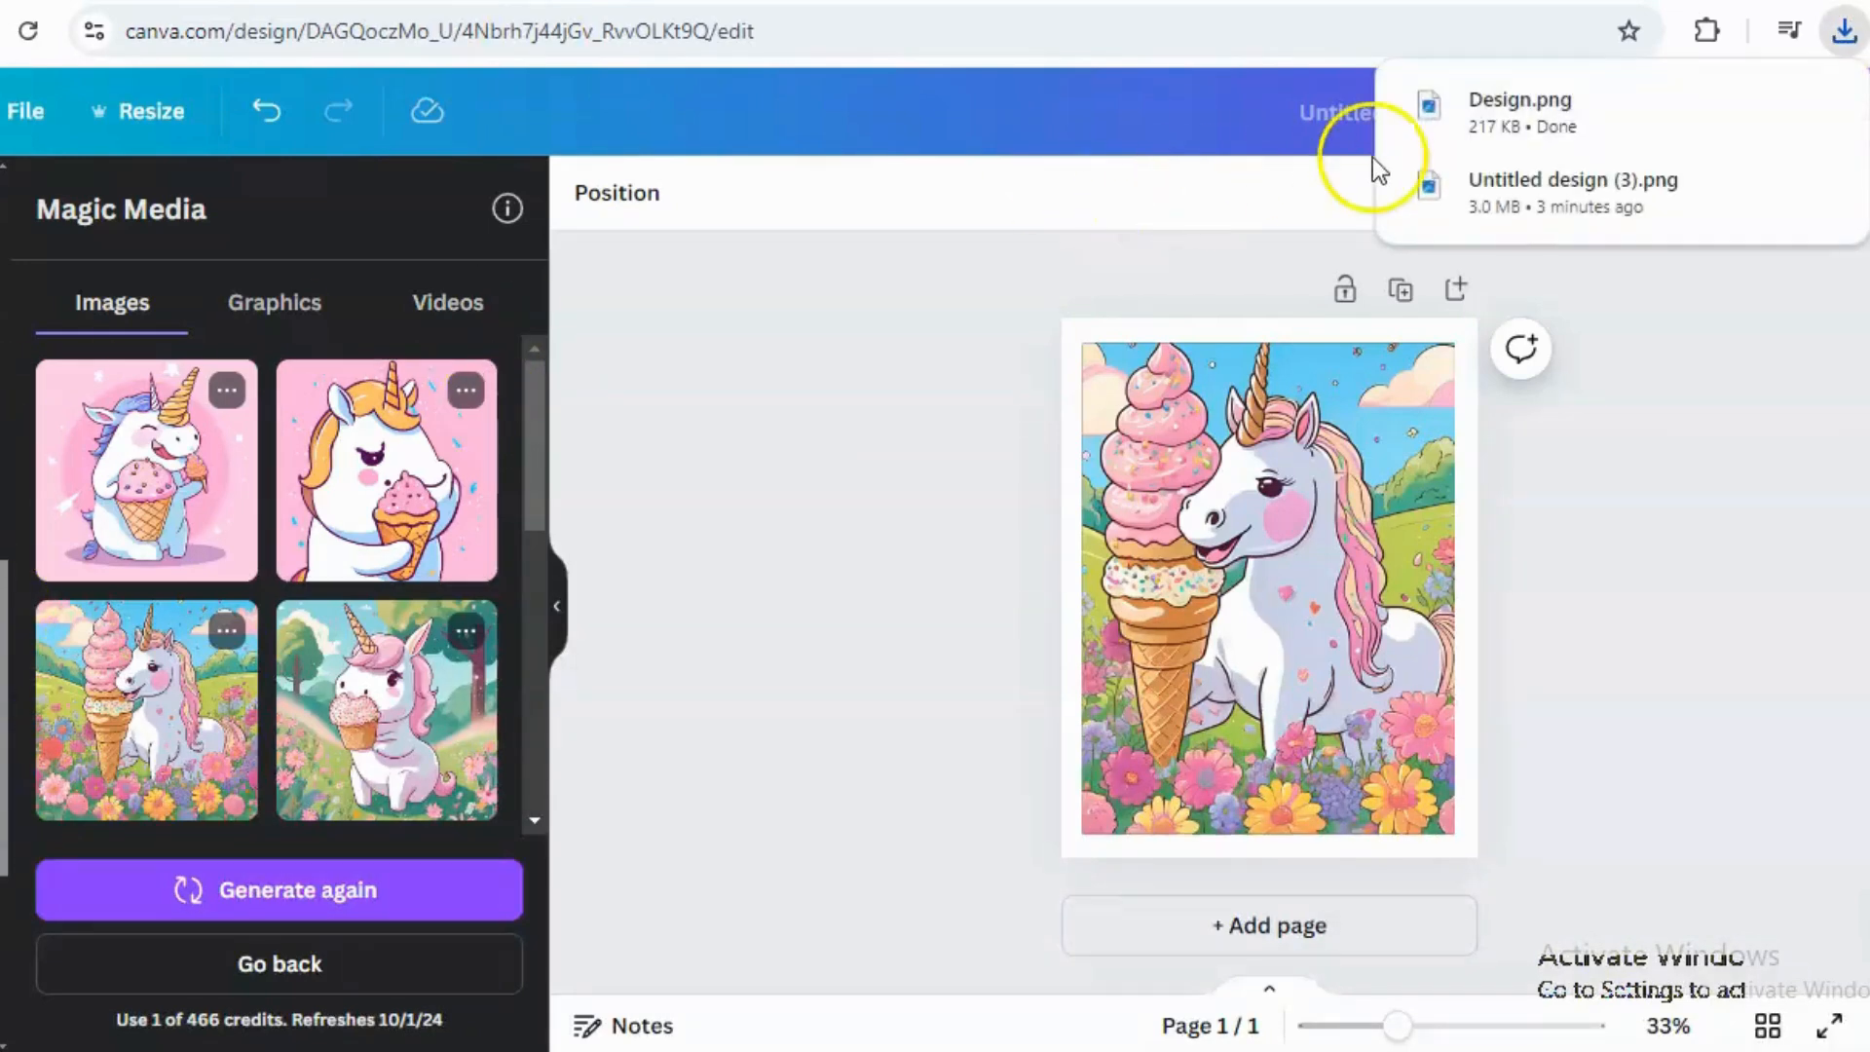
pyautogui.moveTo(1484, 127)
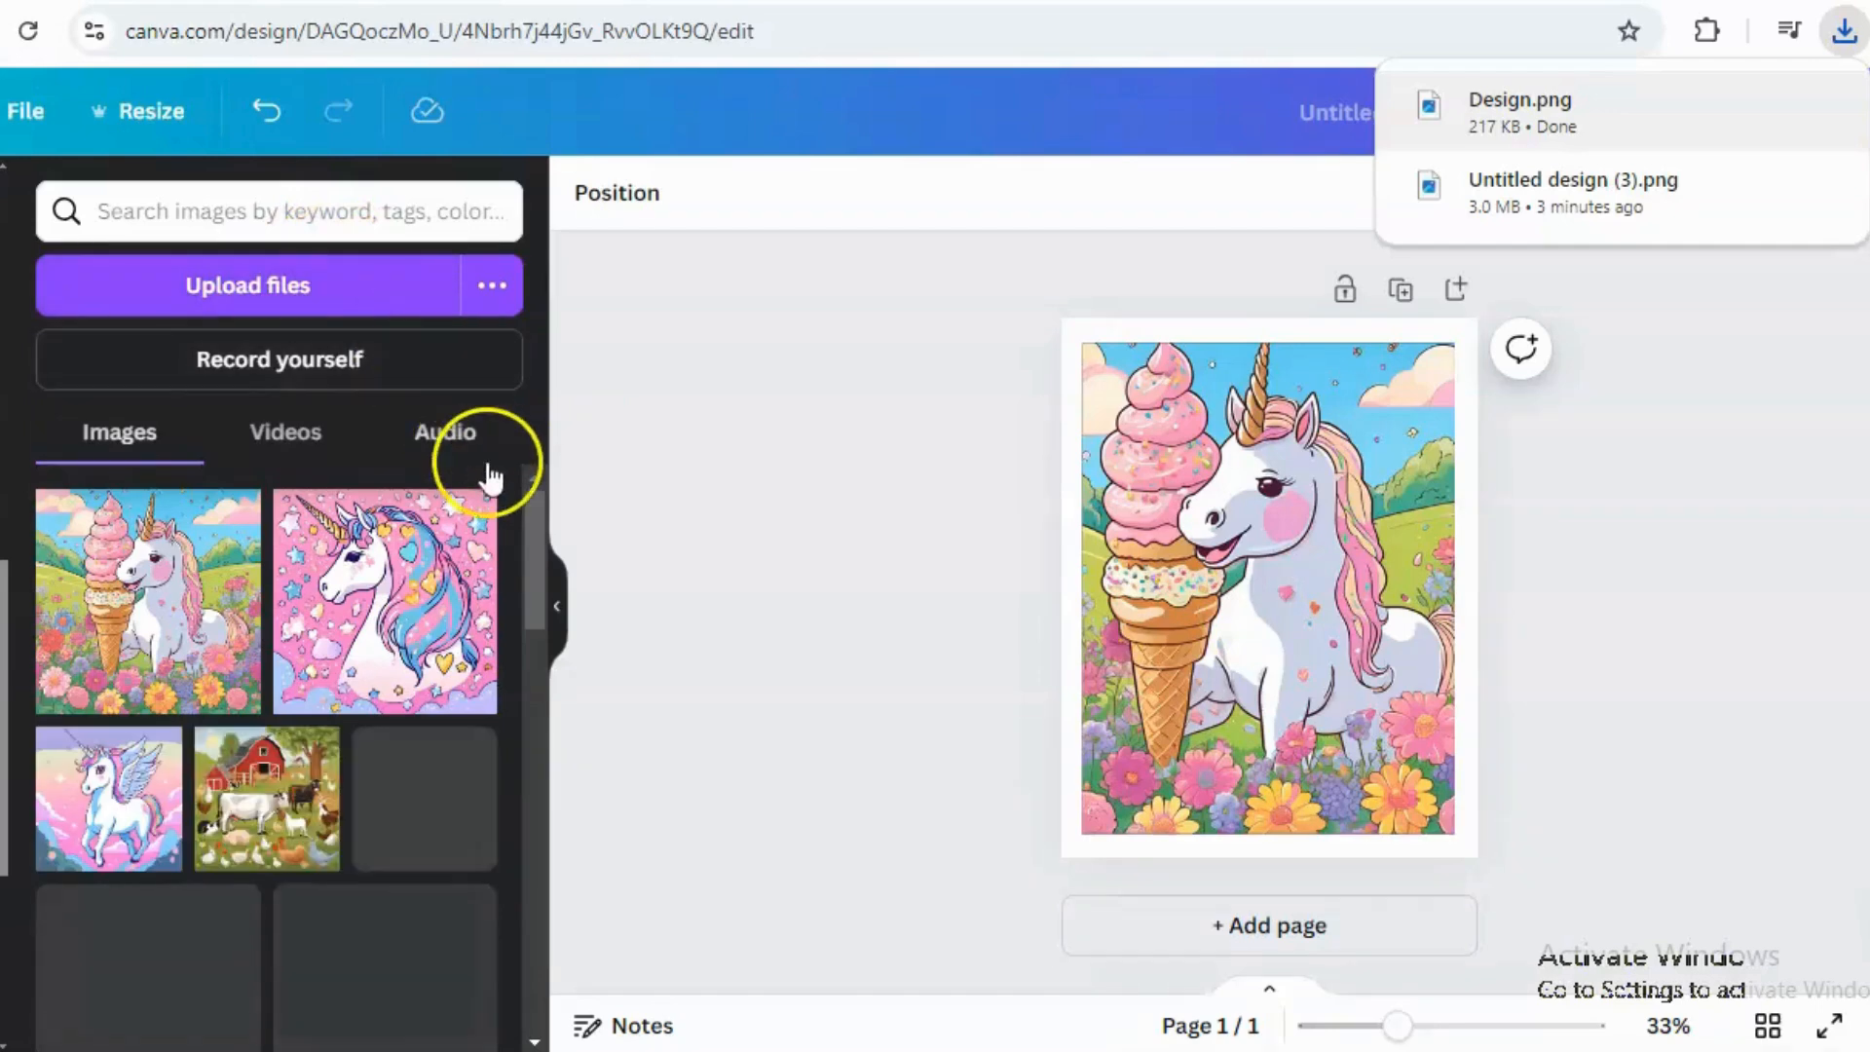
pyautogui.click(244, 304)
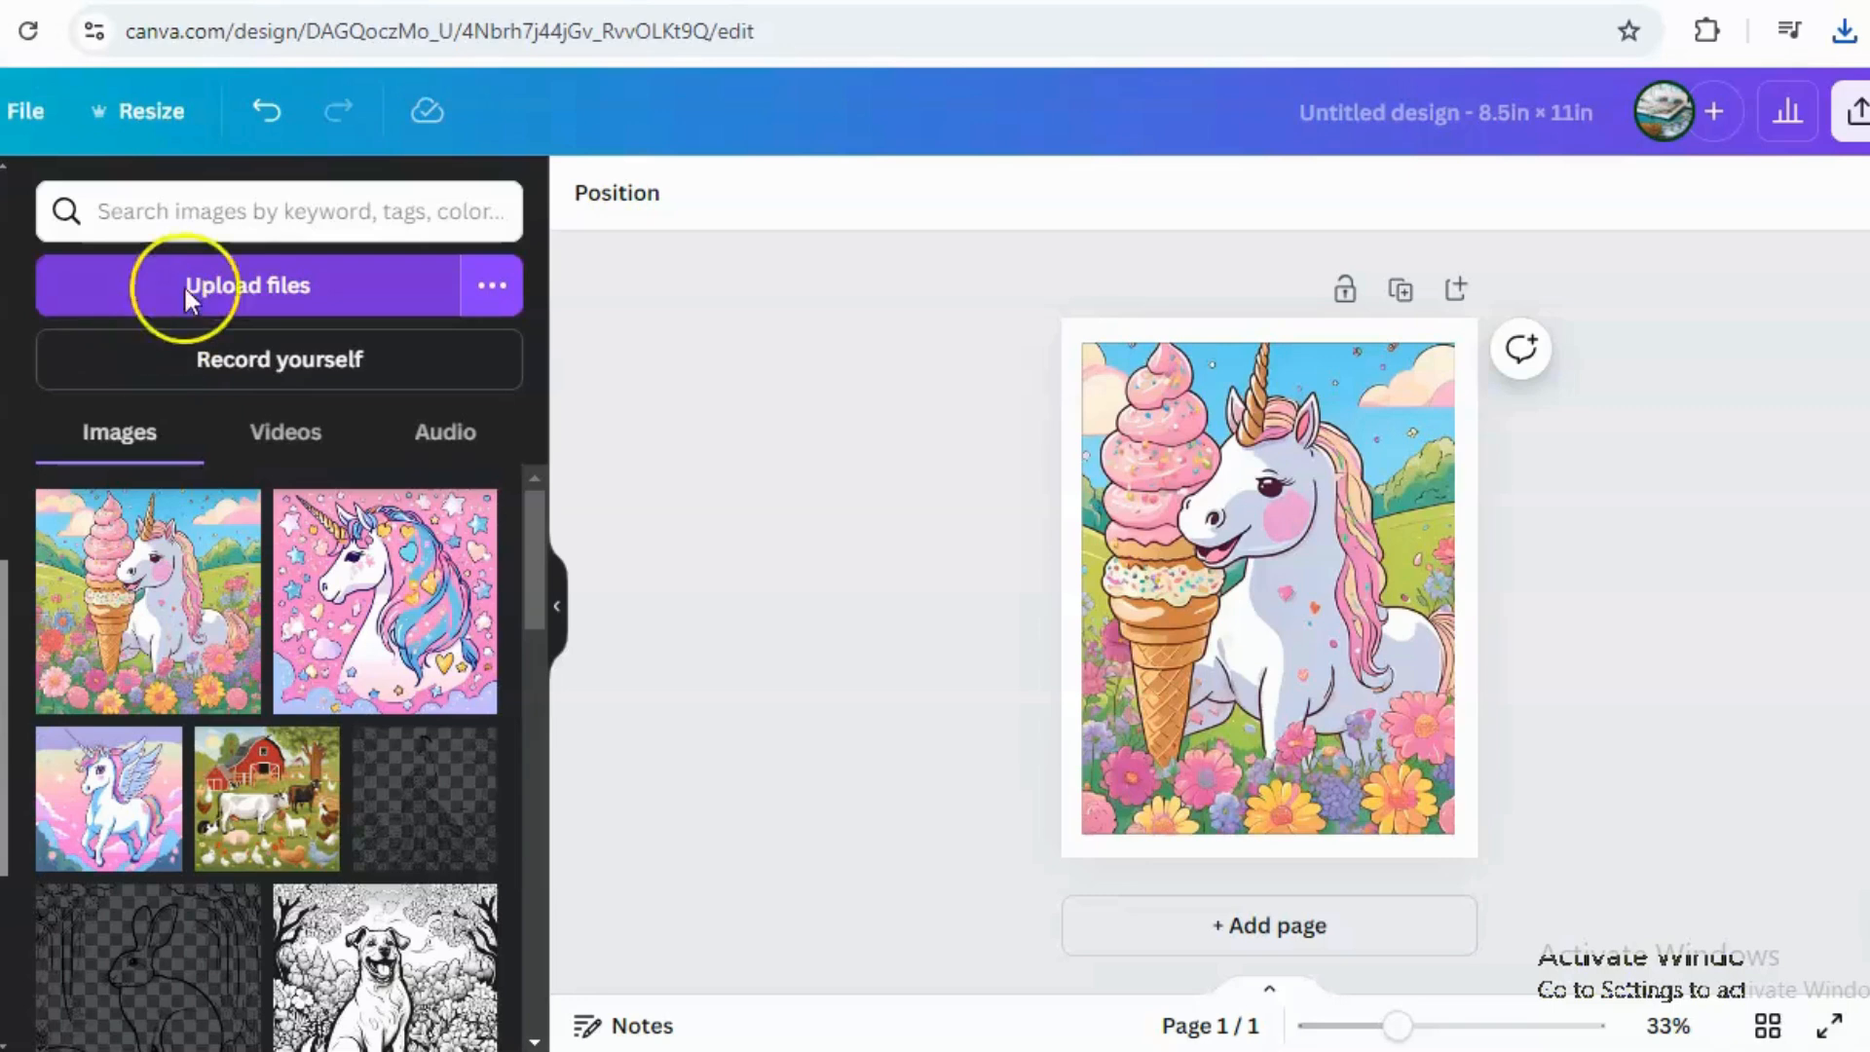
pyautogui.click(216, 277)
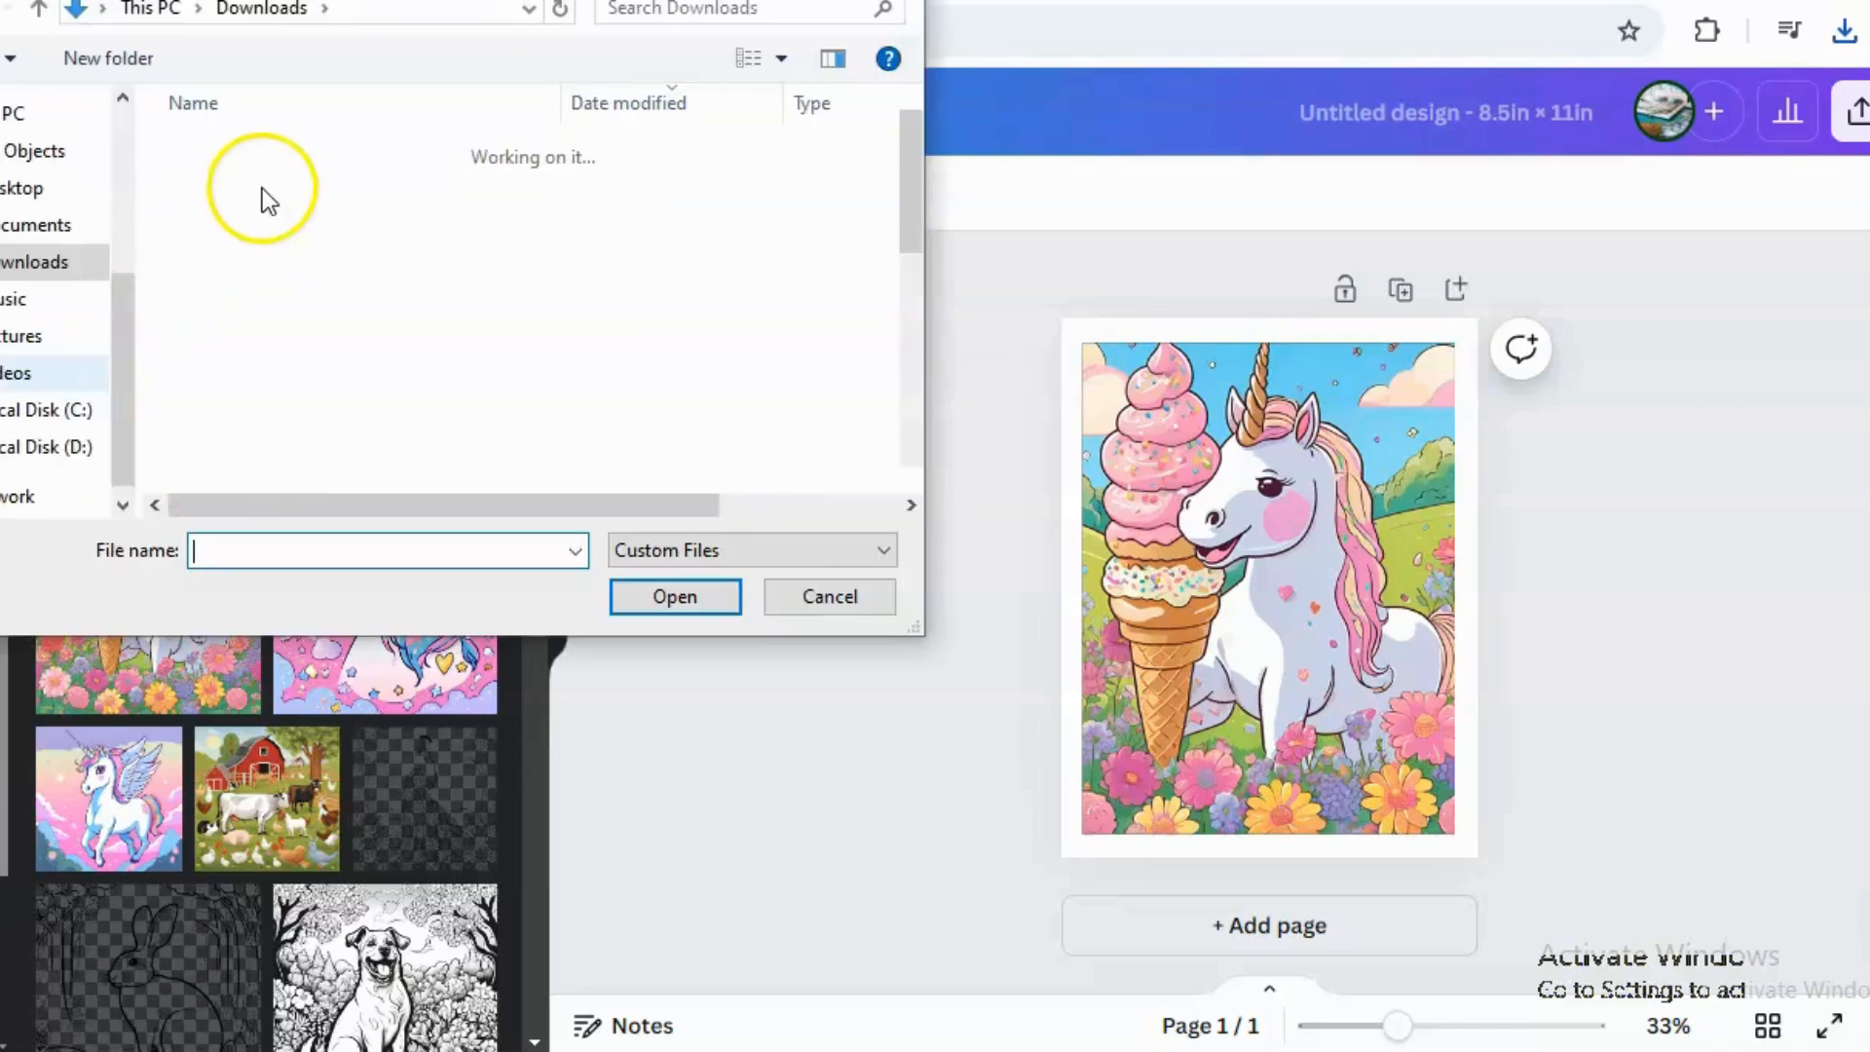
pyautogui.click(237, 191)
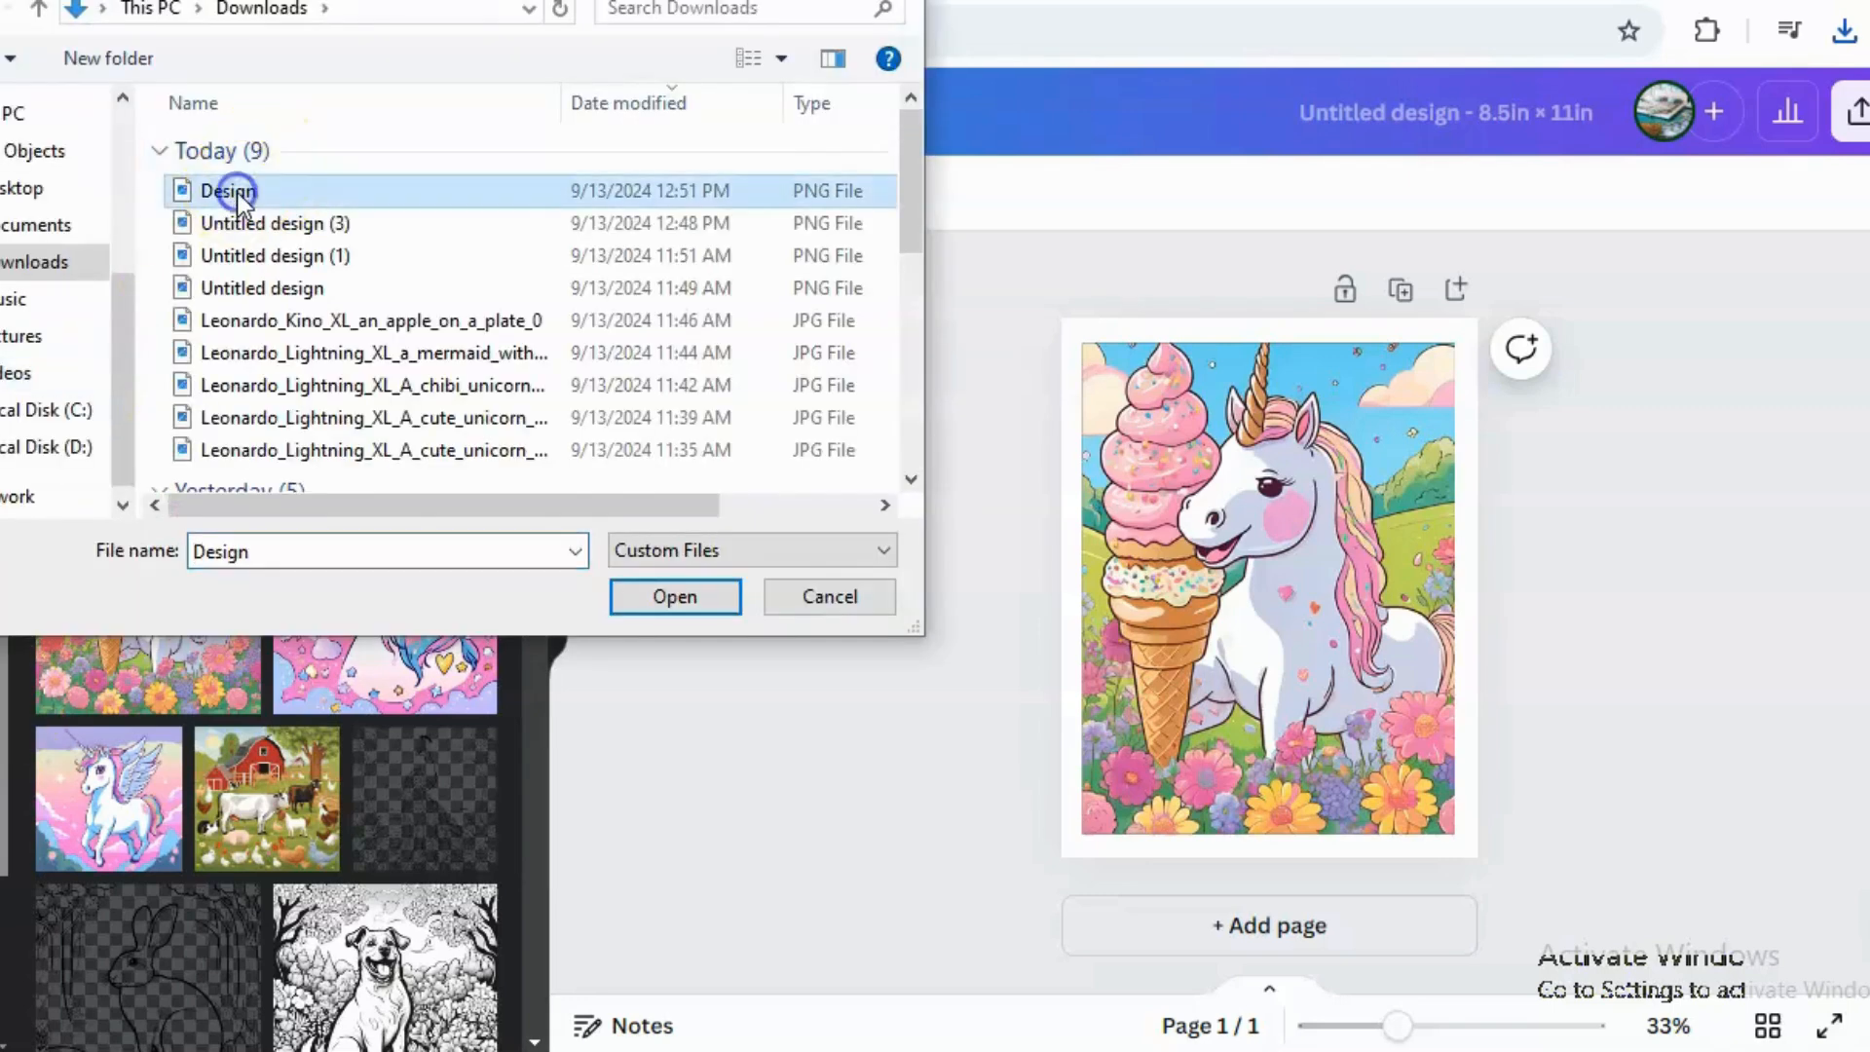
pyautogui.click(686, 600)
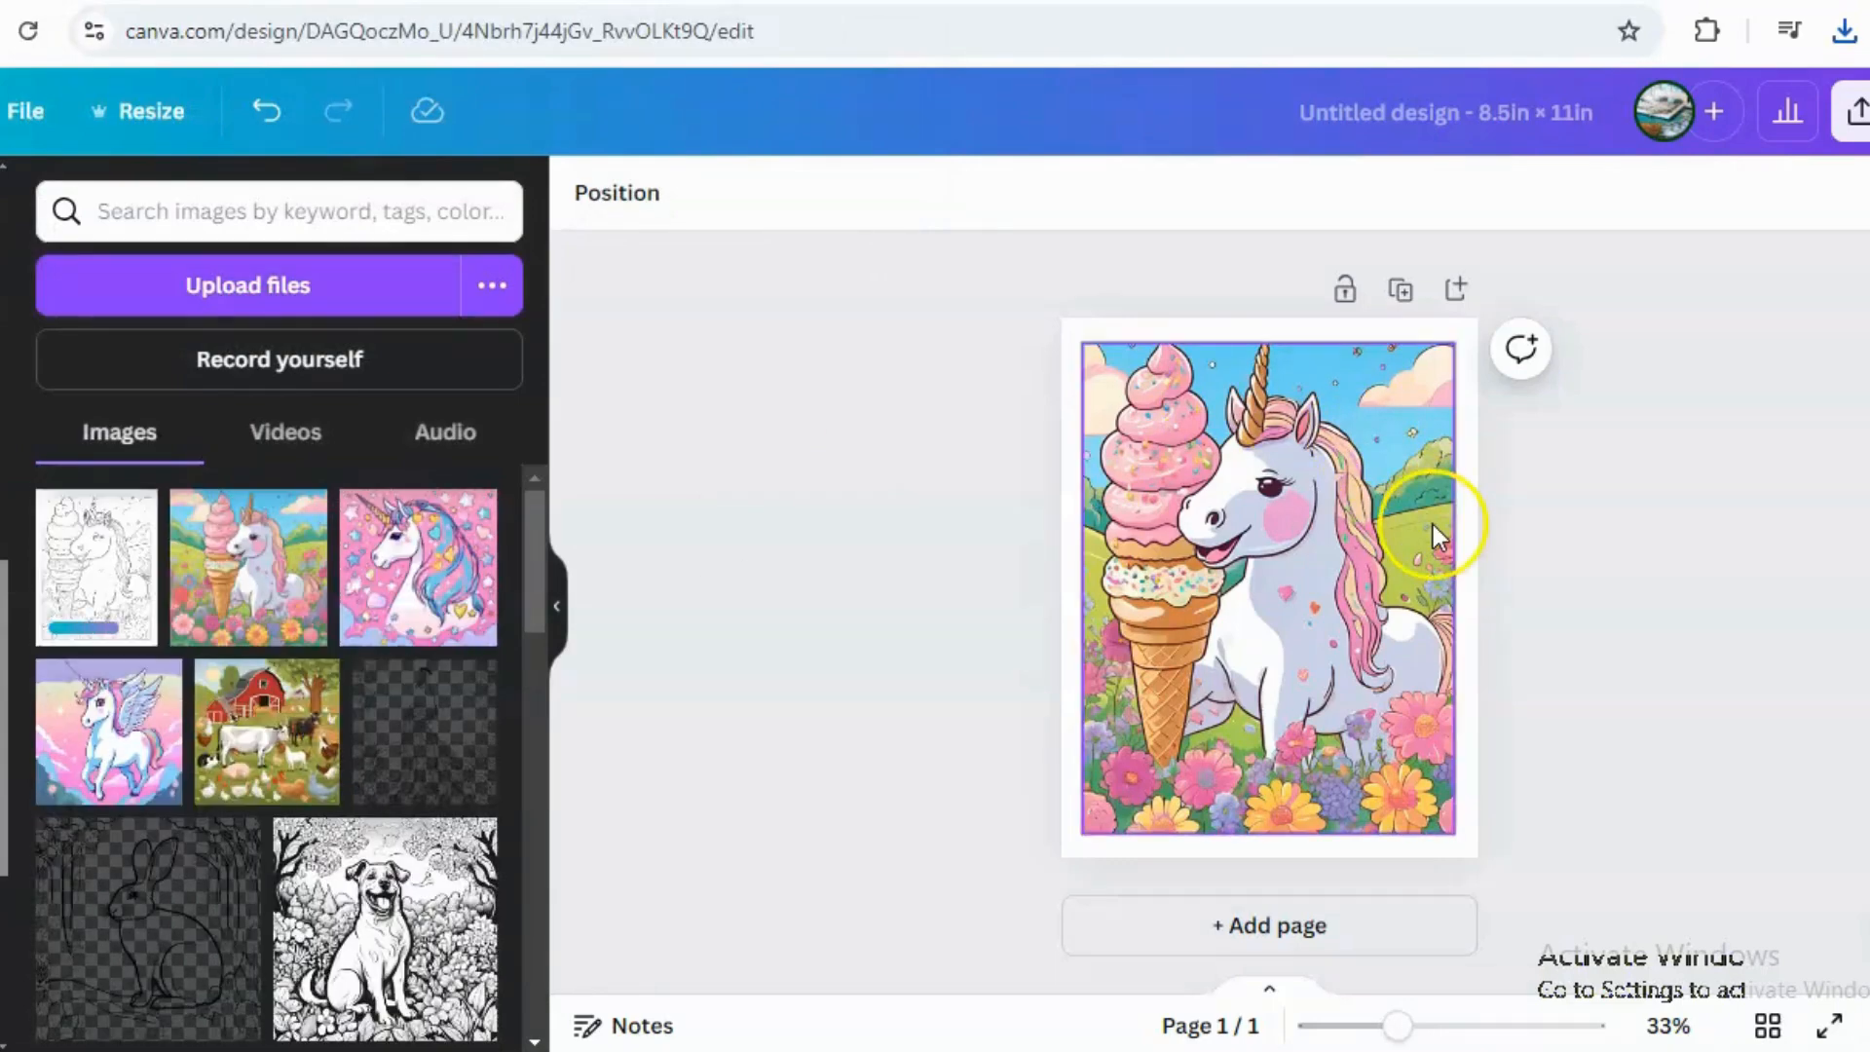
# Delete the coloured unicorn image from the first page.
pyautogui.click(1188, 519)
pyautogui.click(1206, 593)
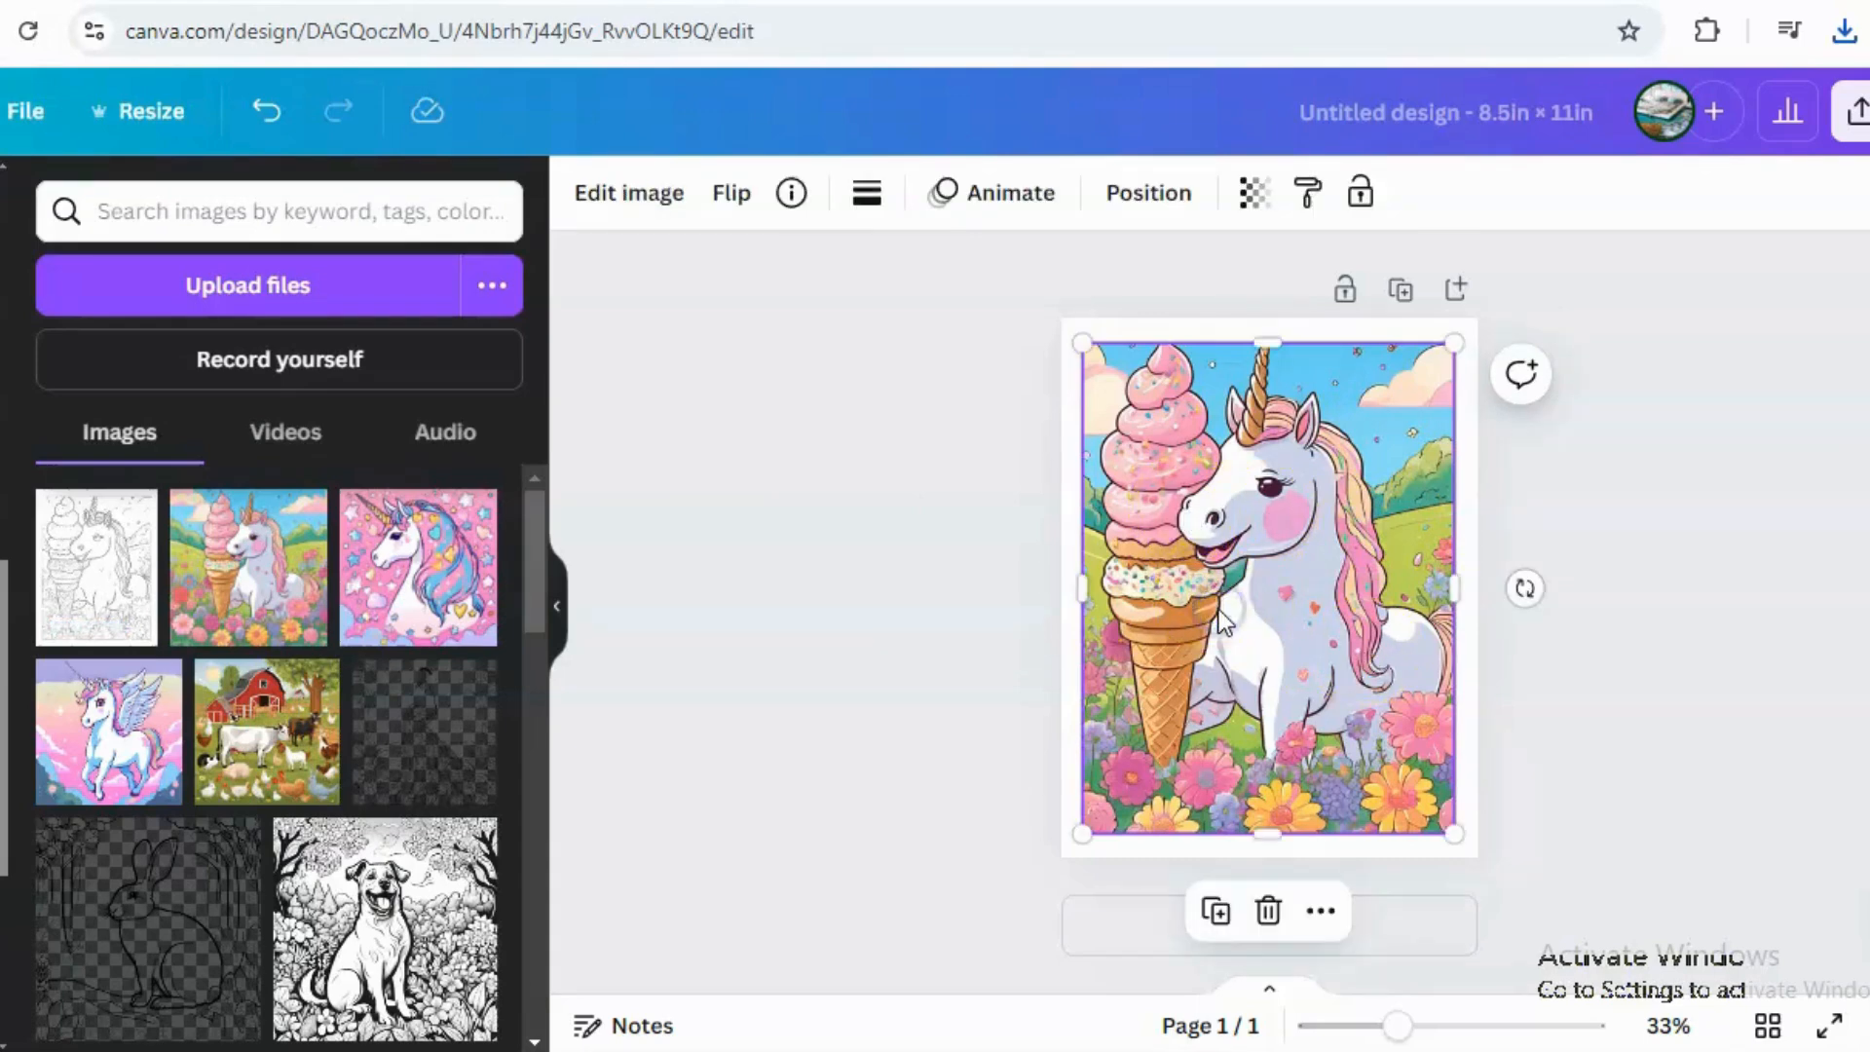
pyautogui.press('Delete')
# Place the uploaded unicorn line drawing on the first page and enlarge it to fill the page.
pyautogui.moveTo(83, 555); pyautogui.dragTo(1131, 429)
pyautogui.moveTo(1400, 747); pyautogui.dragTo(1456, 867)
pyautogui.moveTo(1181, 656); pyautogui.dragTo(1165, 634)
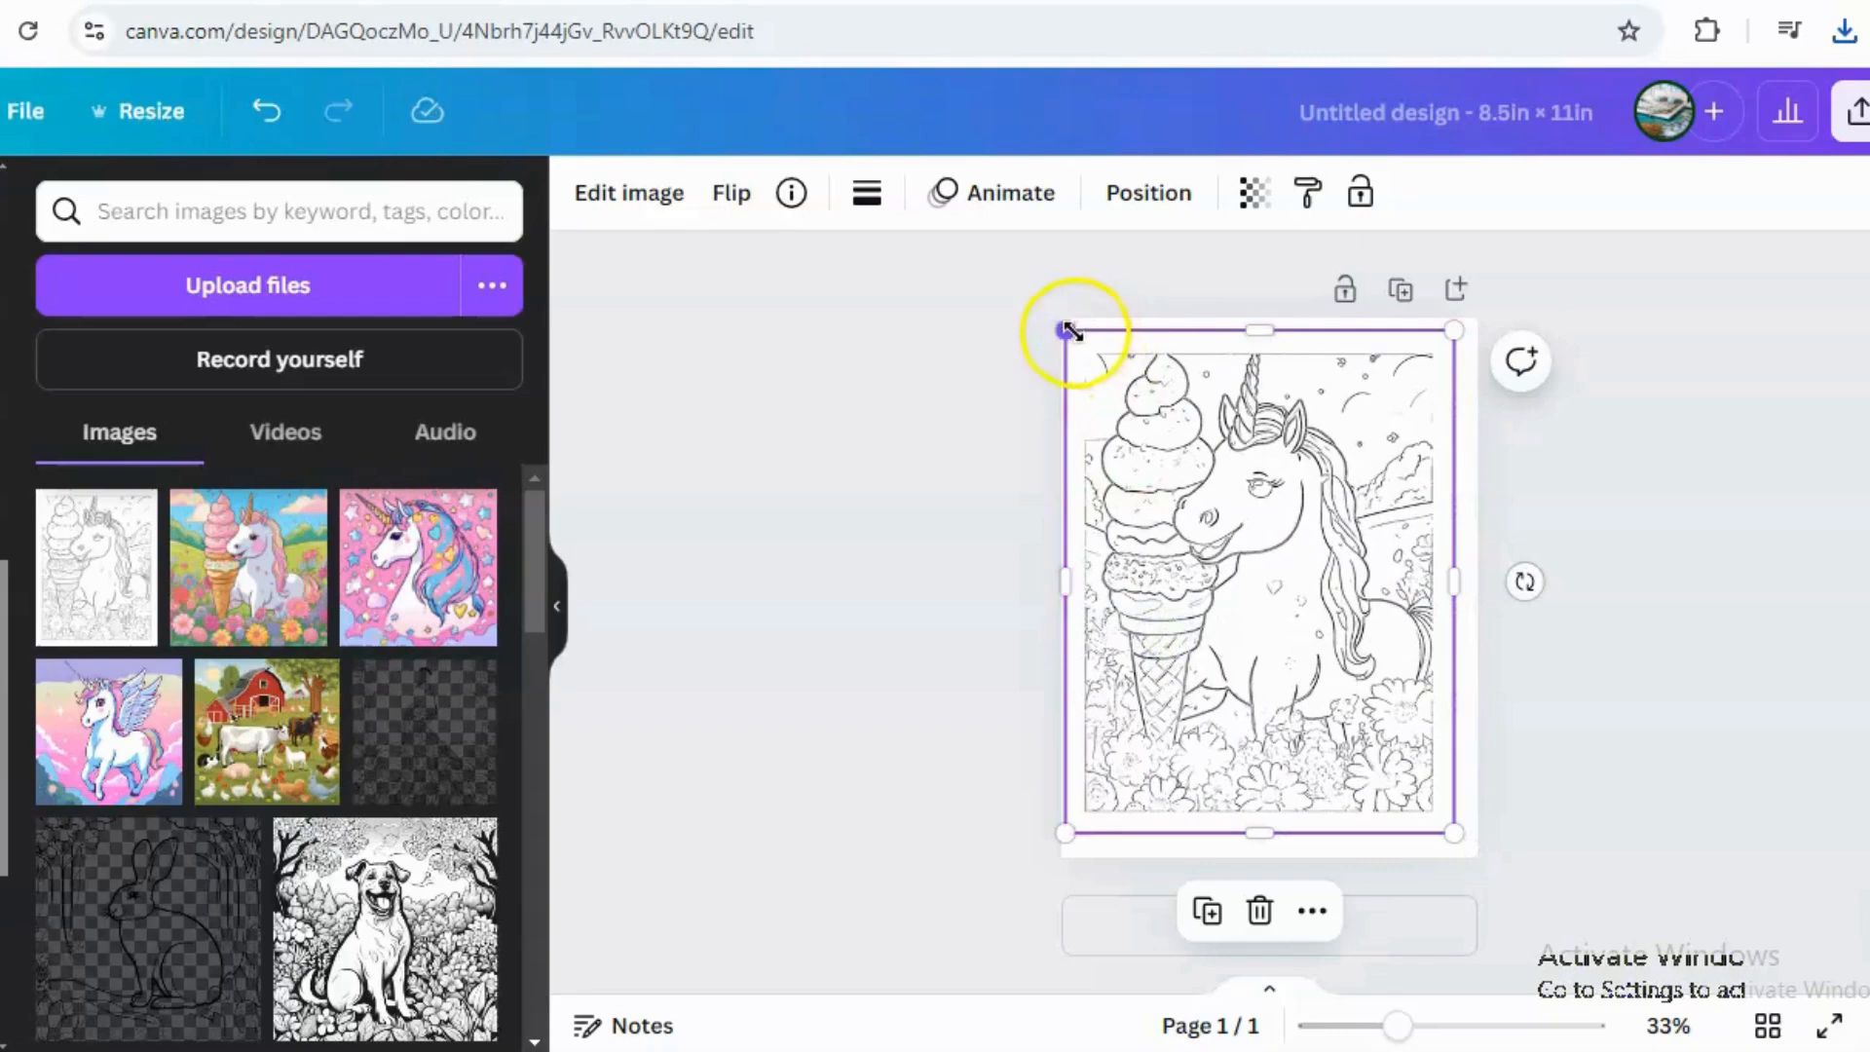
pyautogui.moveTo(1074, 336); pyautogui.dragTo(1056, 292)
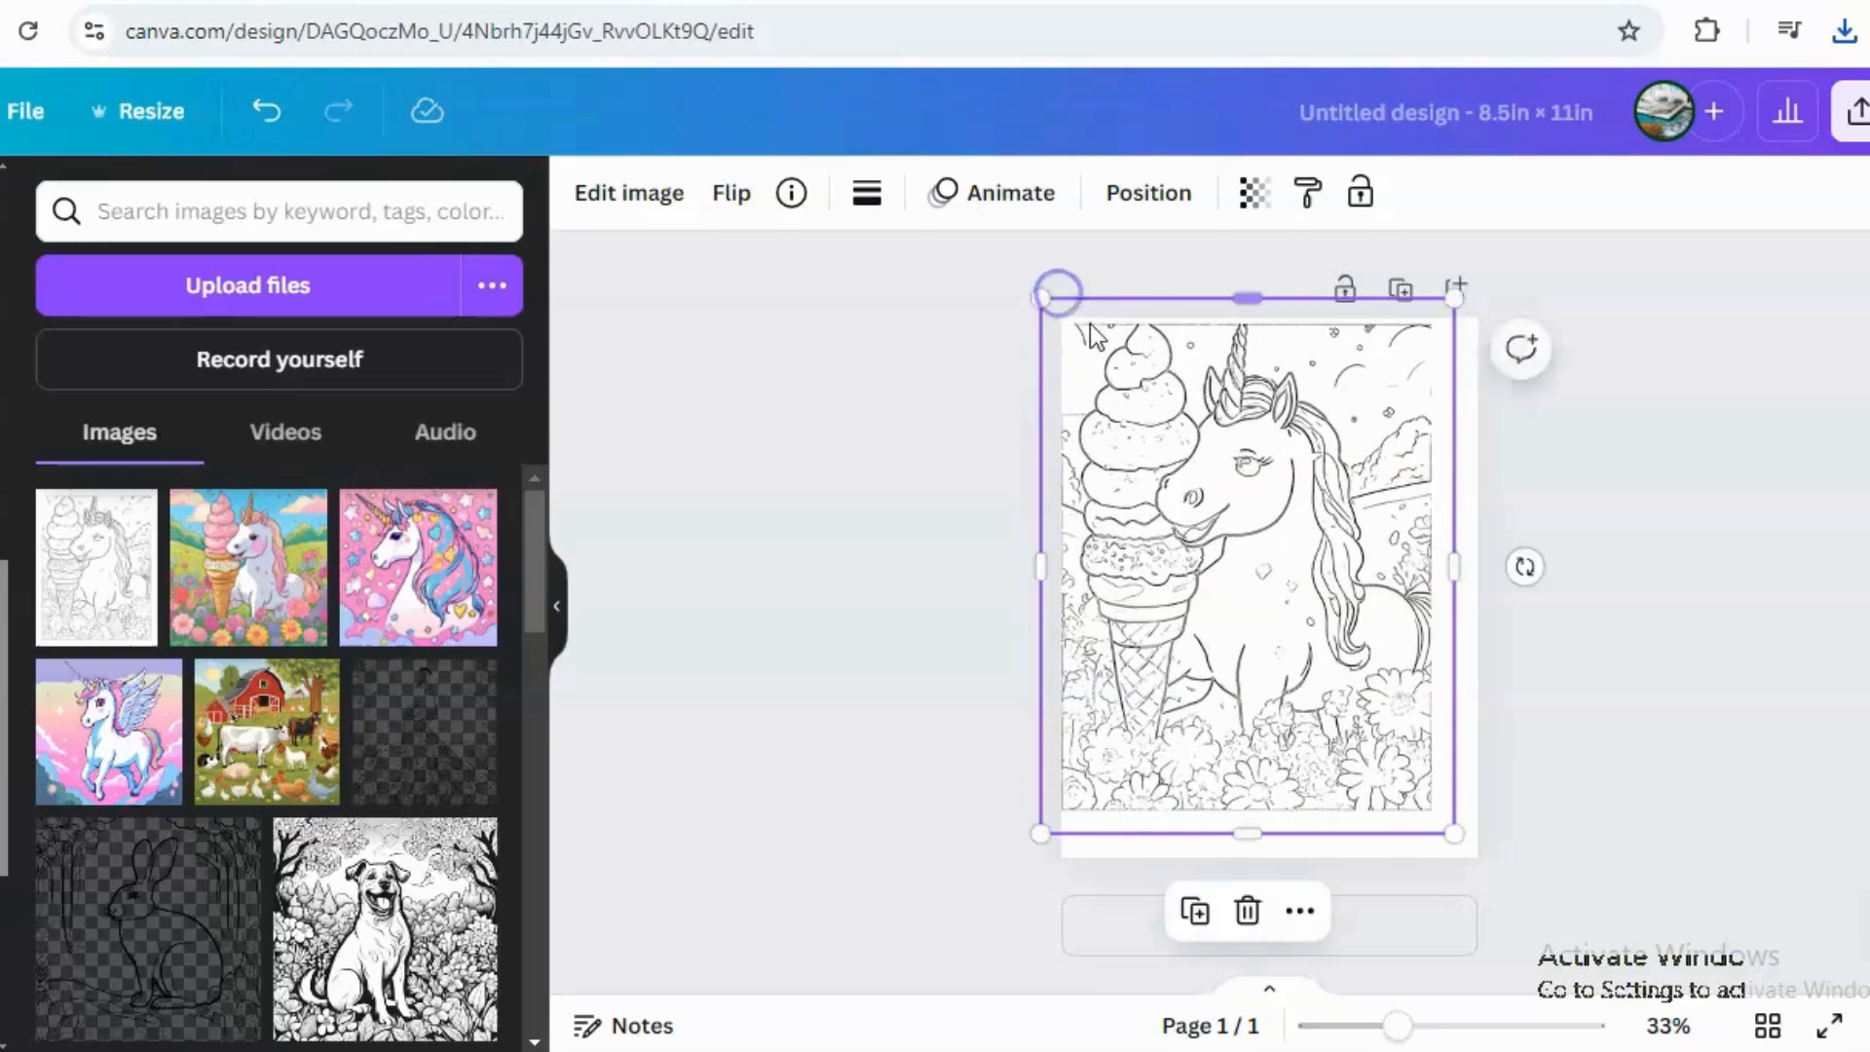
pyautogui.moveTo(1211, 408); pyautogui.dragTo(1235, 437)
pyautogui.click(1628, 438)
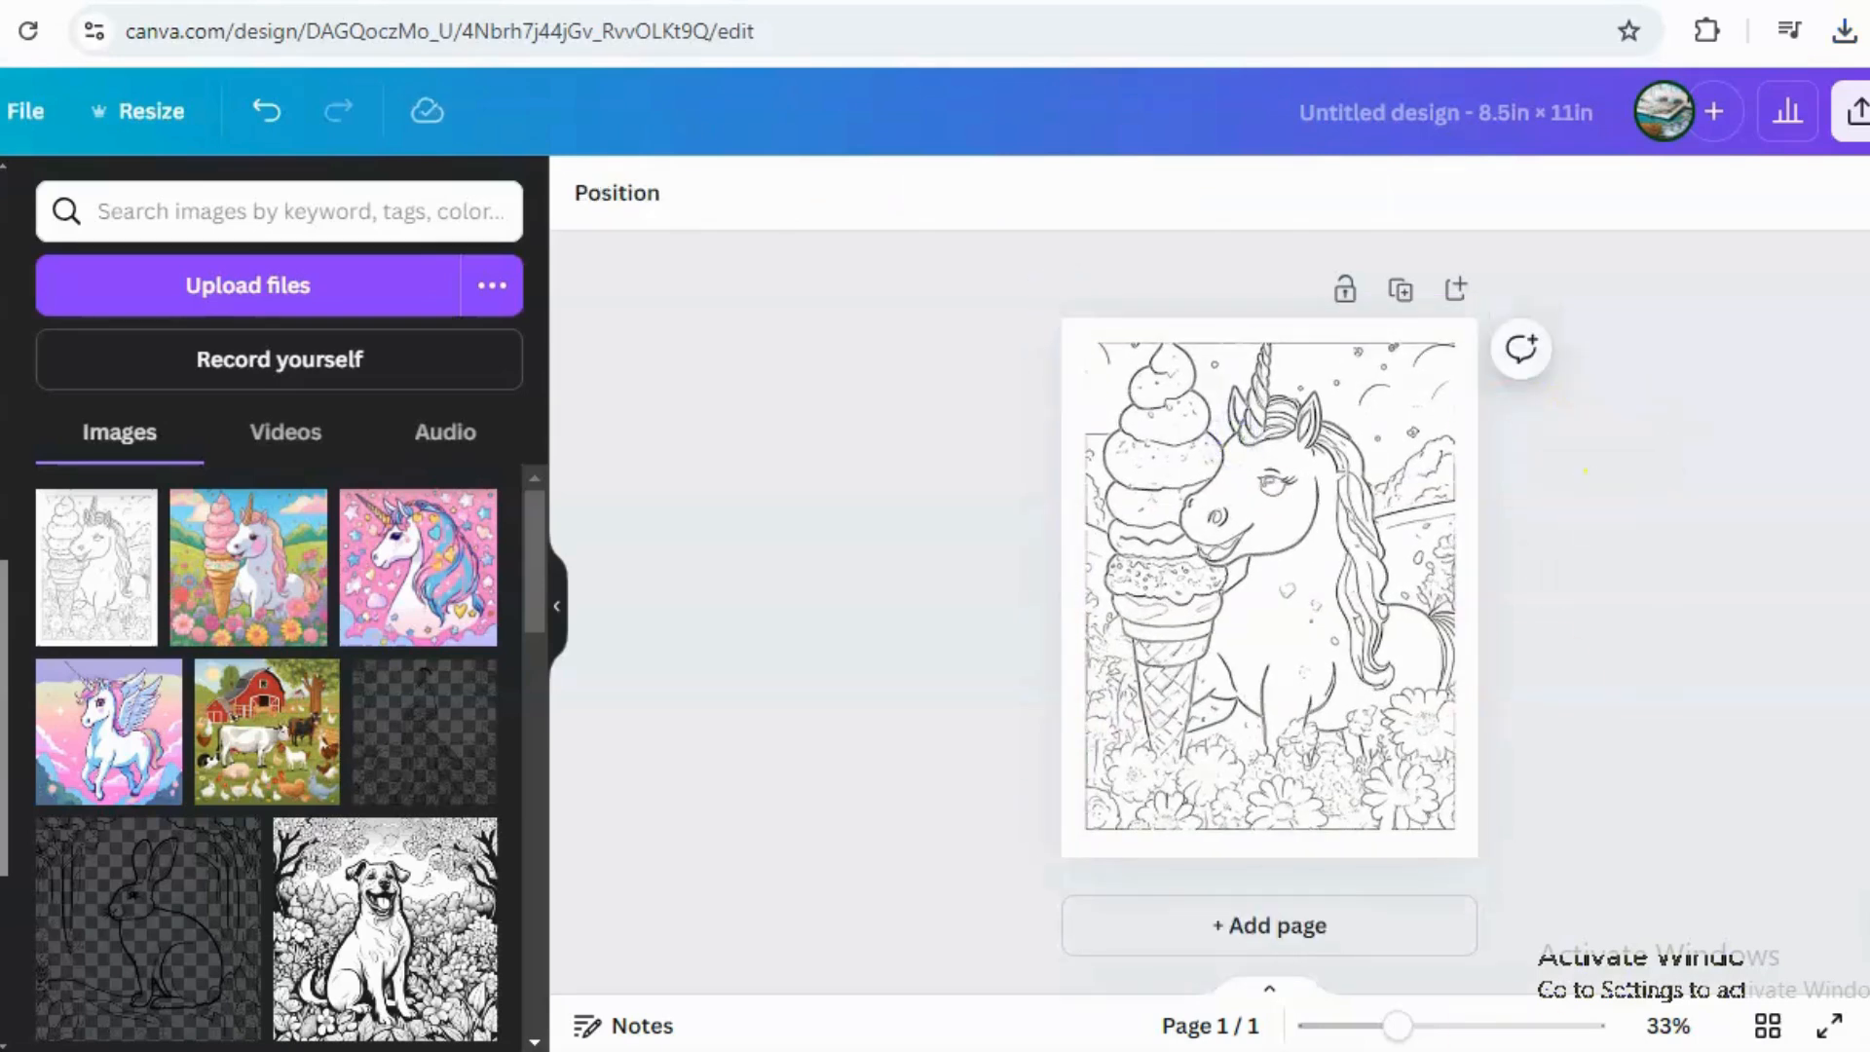
# Add two new blank pages and clear the old prompt from the Magic Media description box.
pyautogui.click(1331, 911)
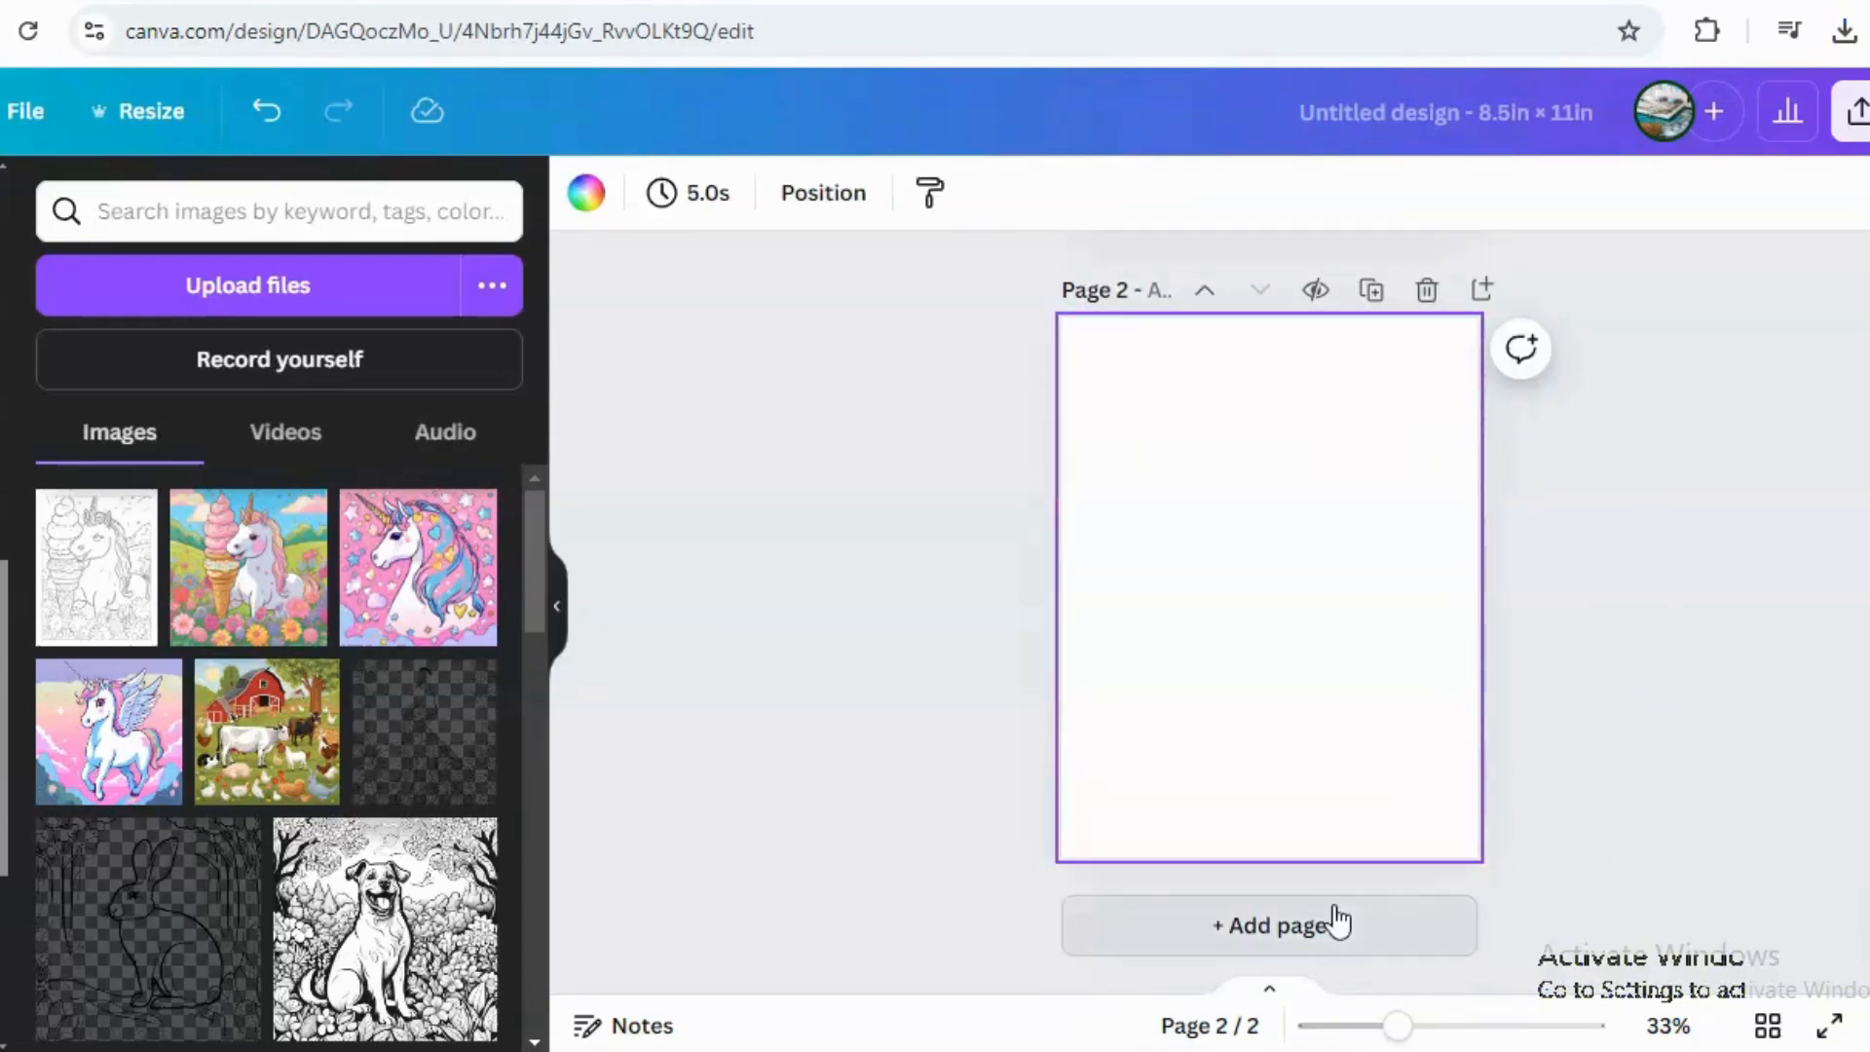
pyautogui.click(1335, 926)
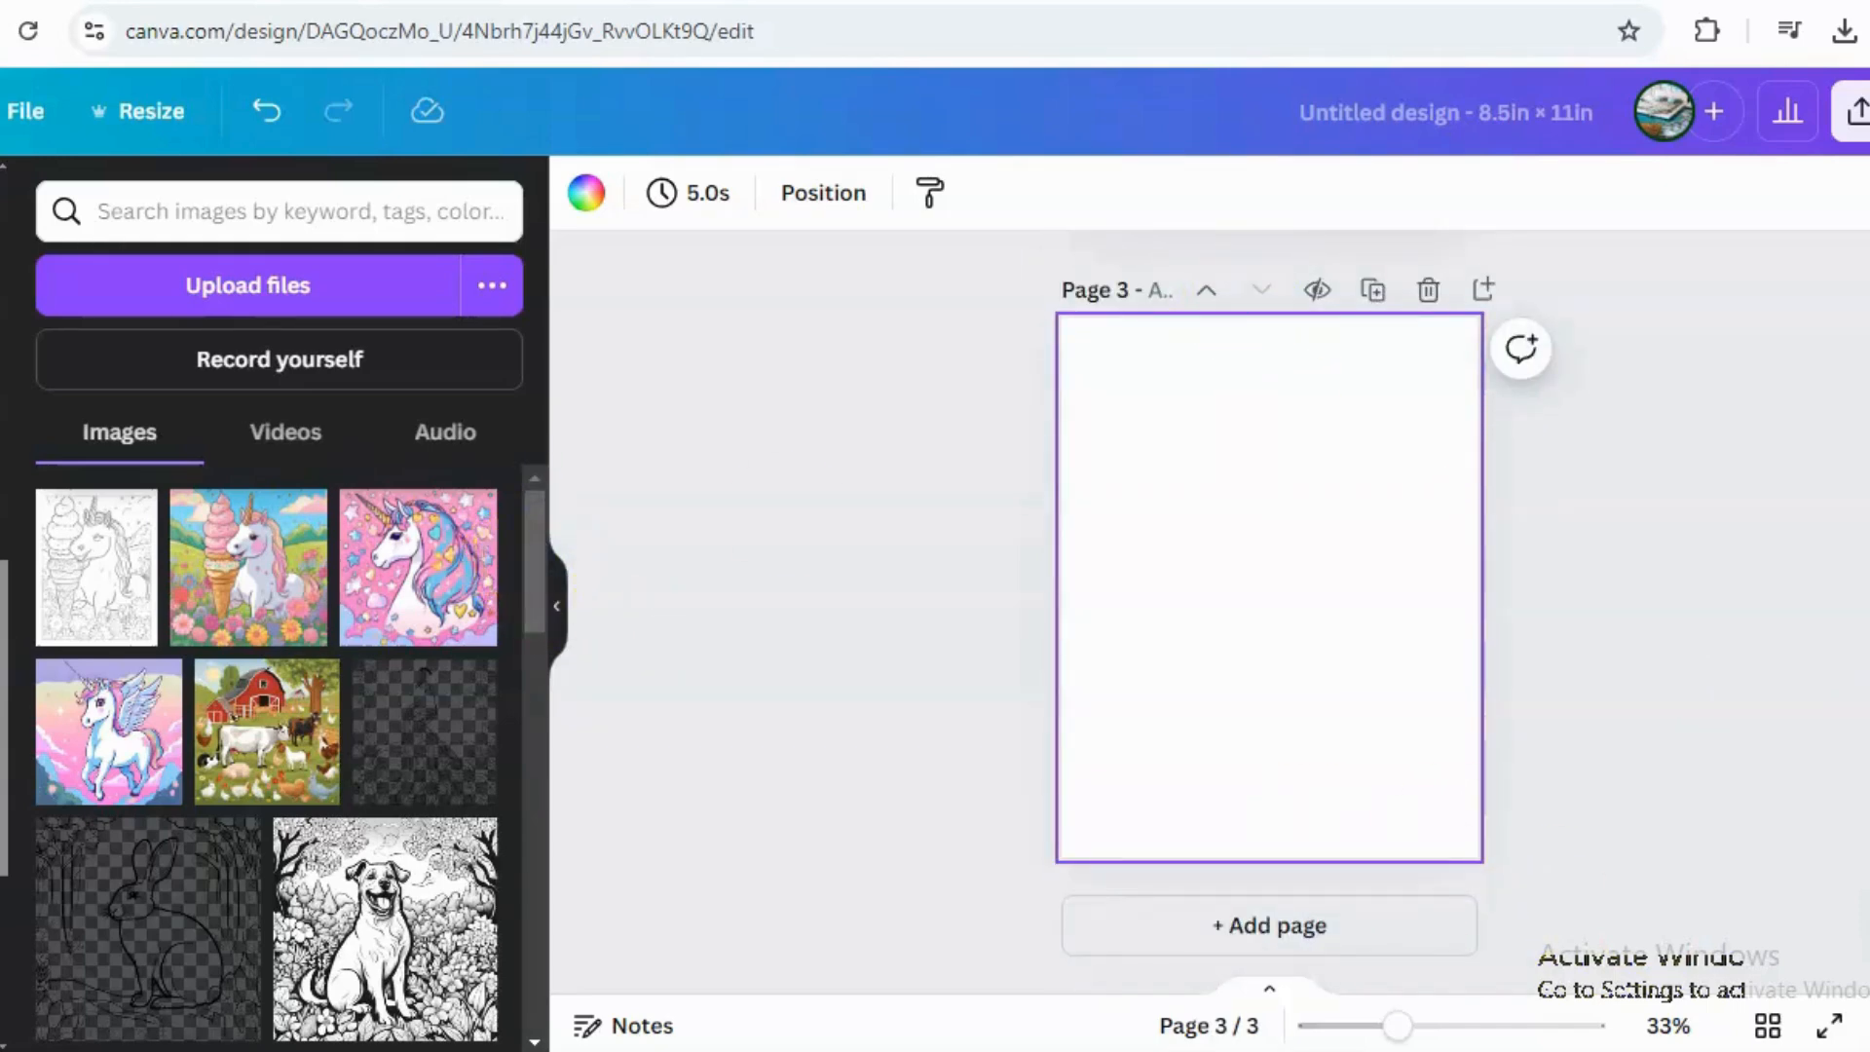
pyautogui.click(2, 682)
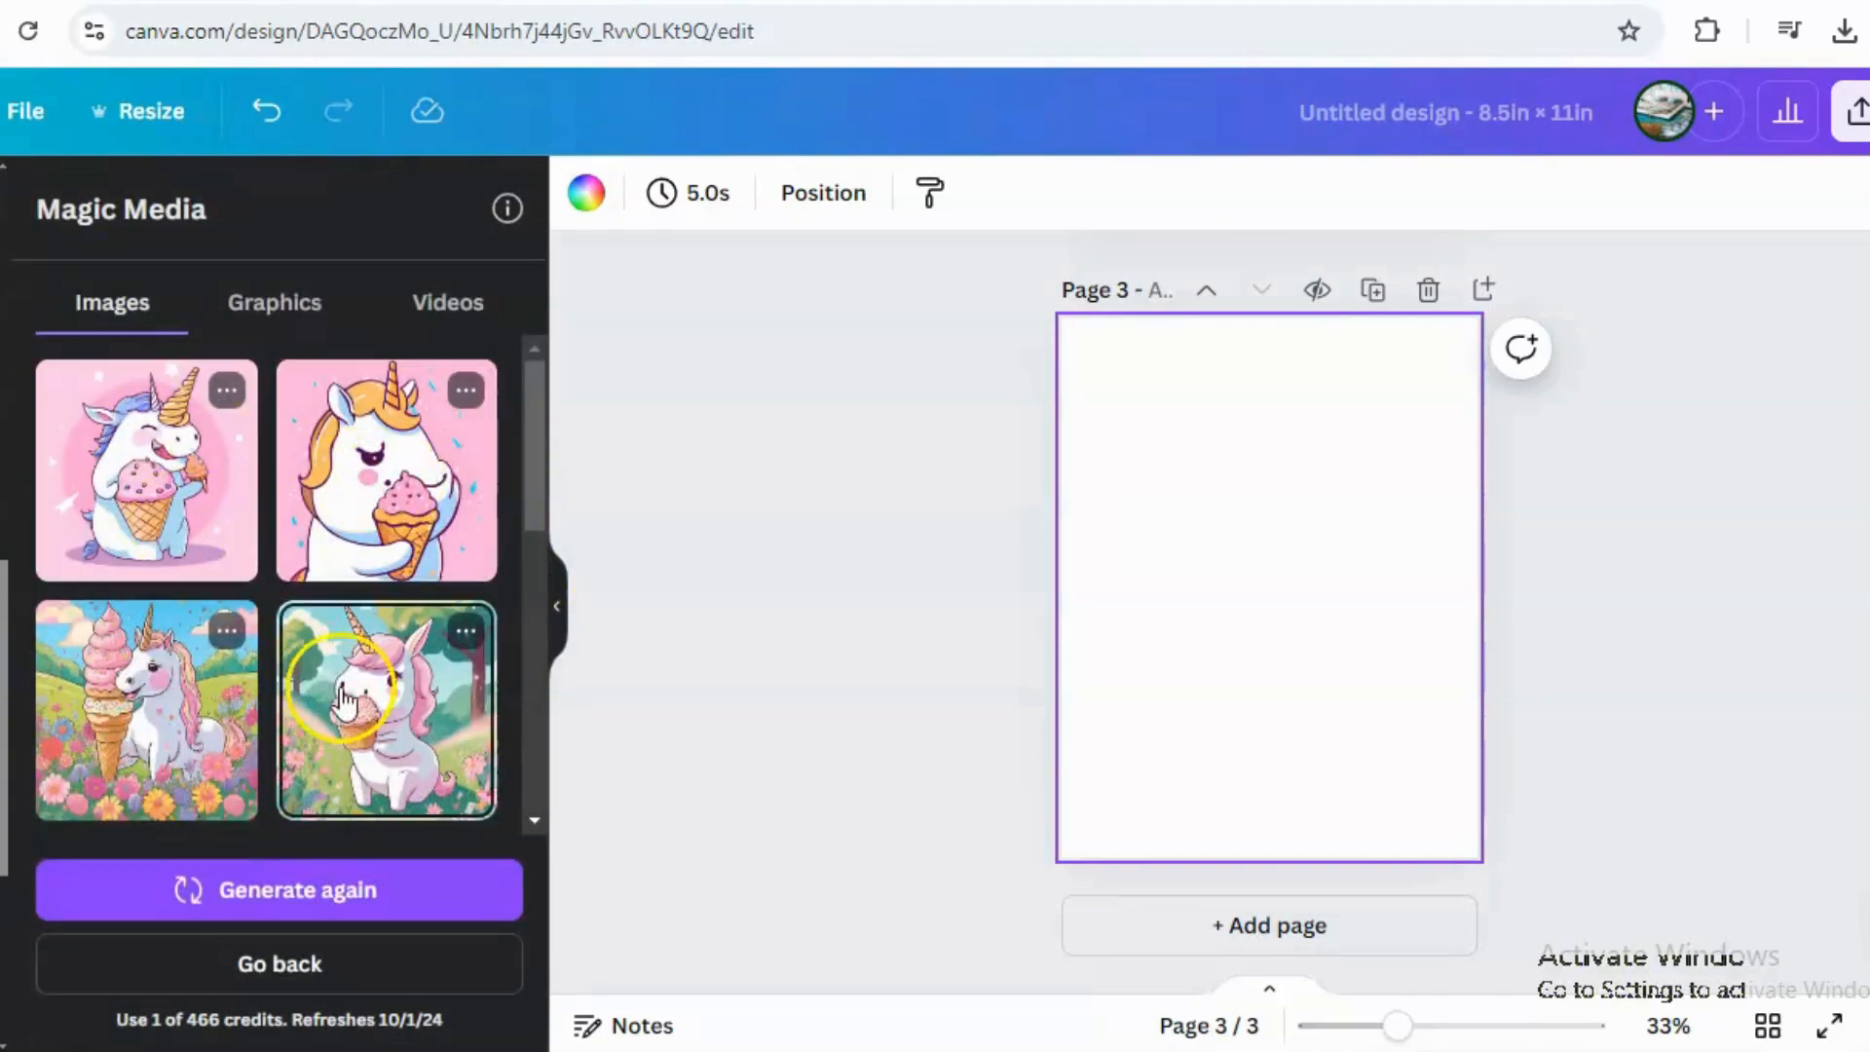
pyautogui.scroll(-5, 522, 576)
pyautogui.scroll(5, 522, 460)
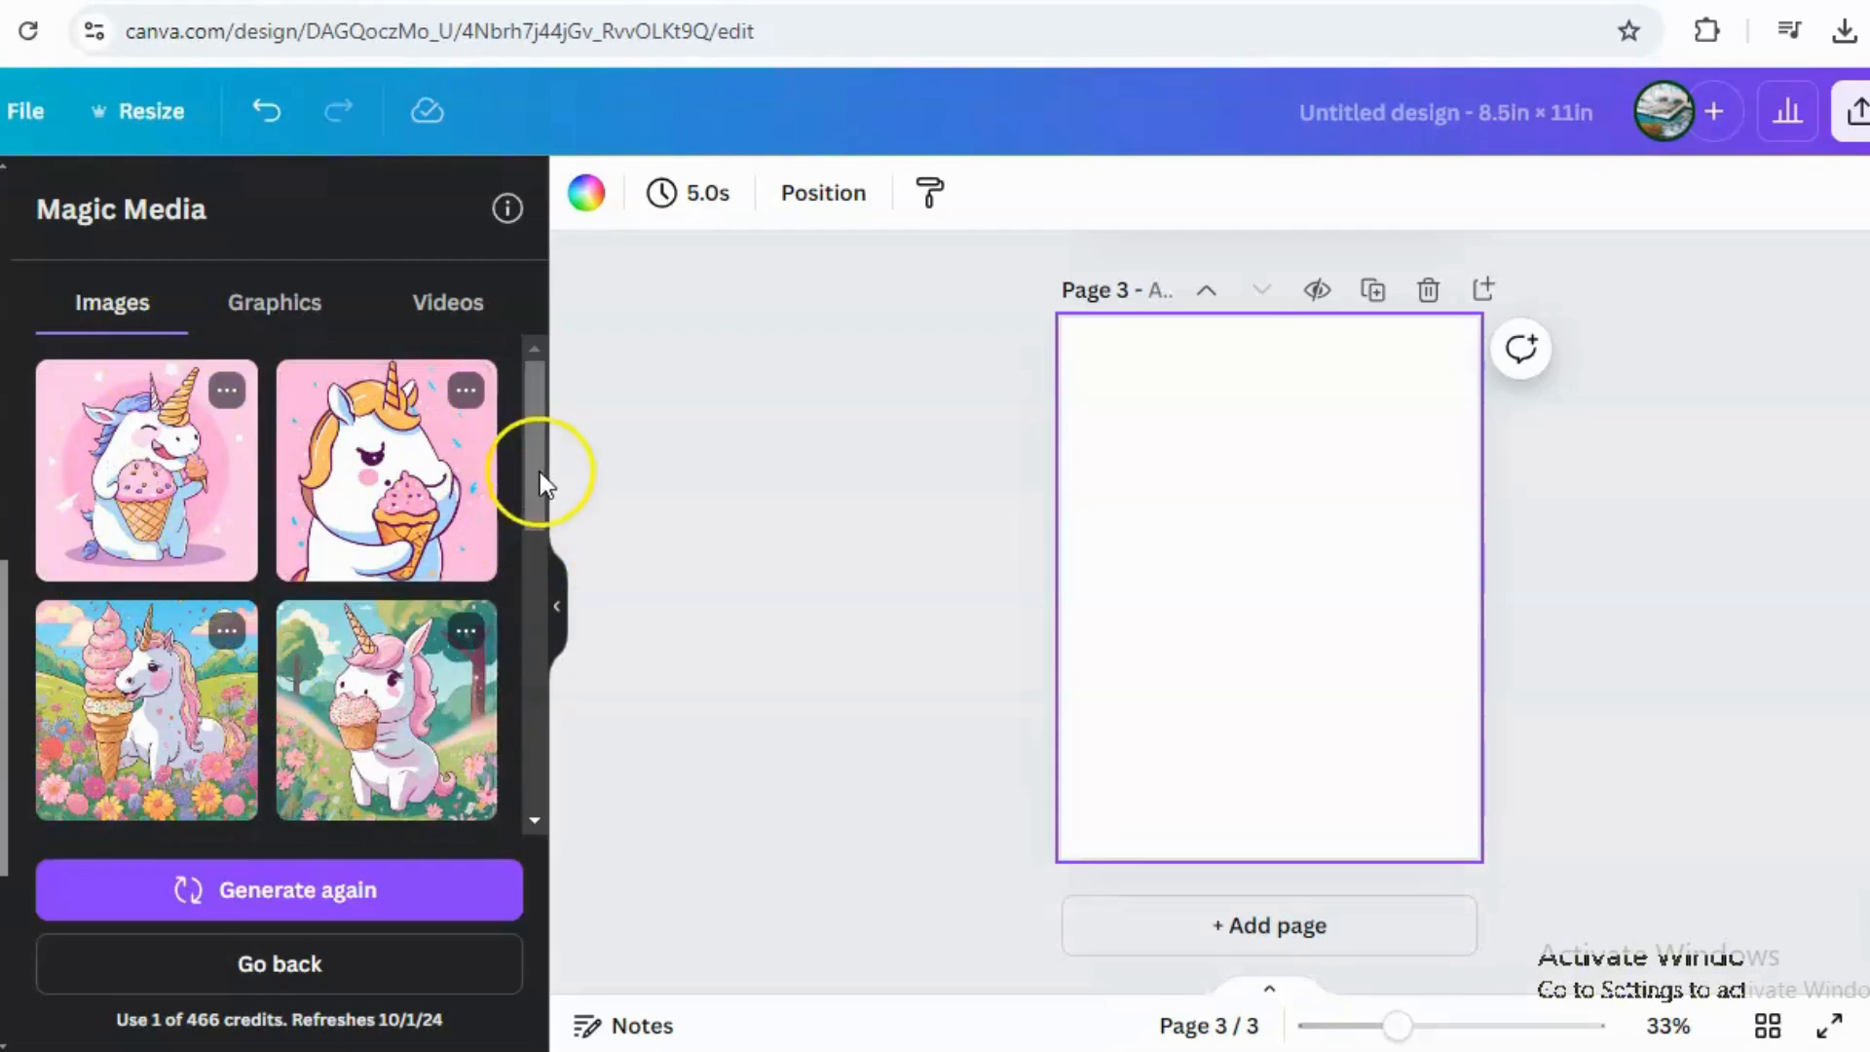
pyautogui.moveTo(540, 466); pyautogui.dragTo(510, 684)
pyautogui.moveTo(343, 596); pyautogui.dragTo(96, 500)
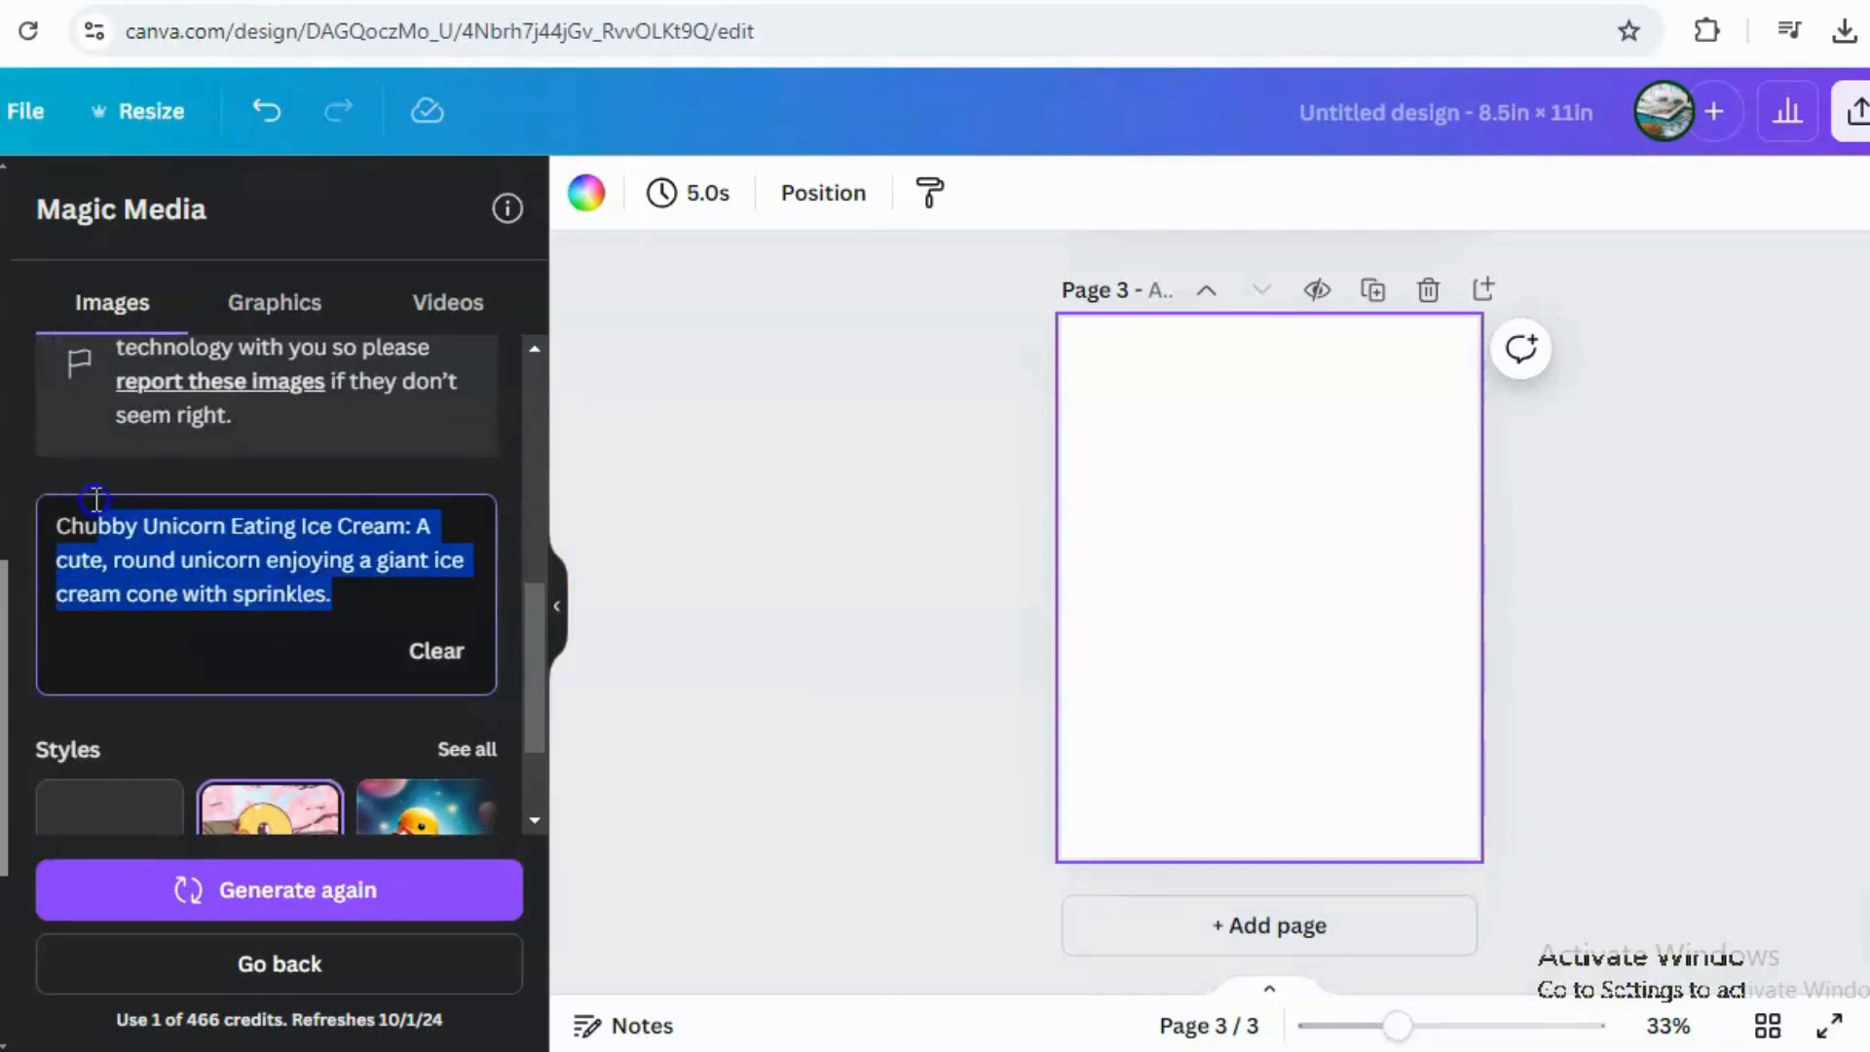
pyautogui.press('BackSpace')
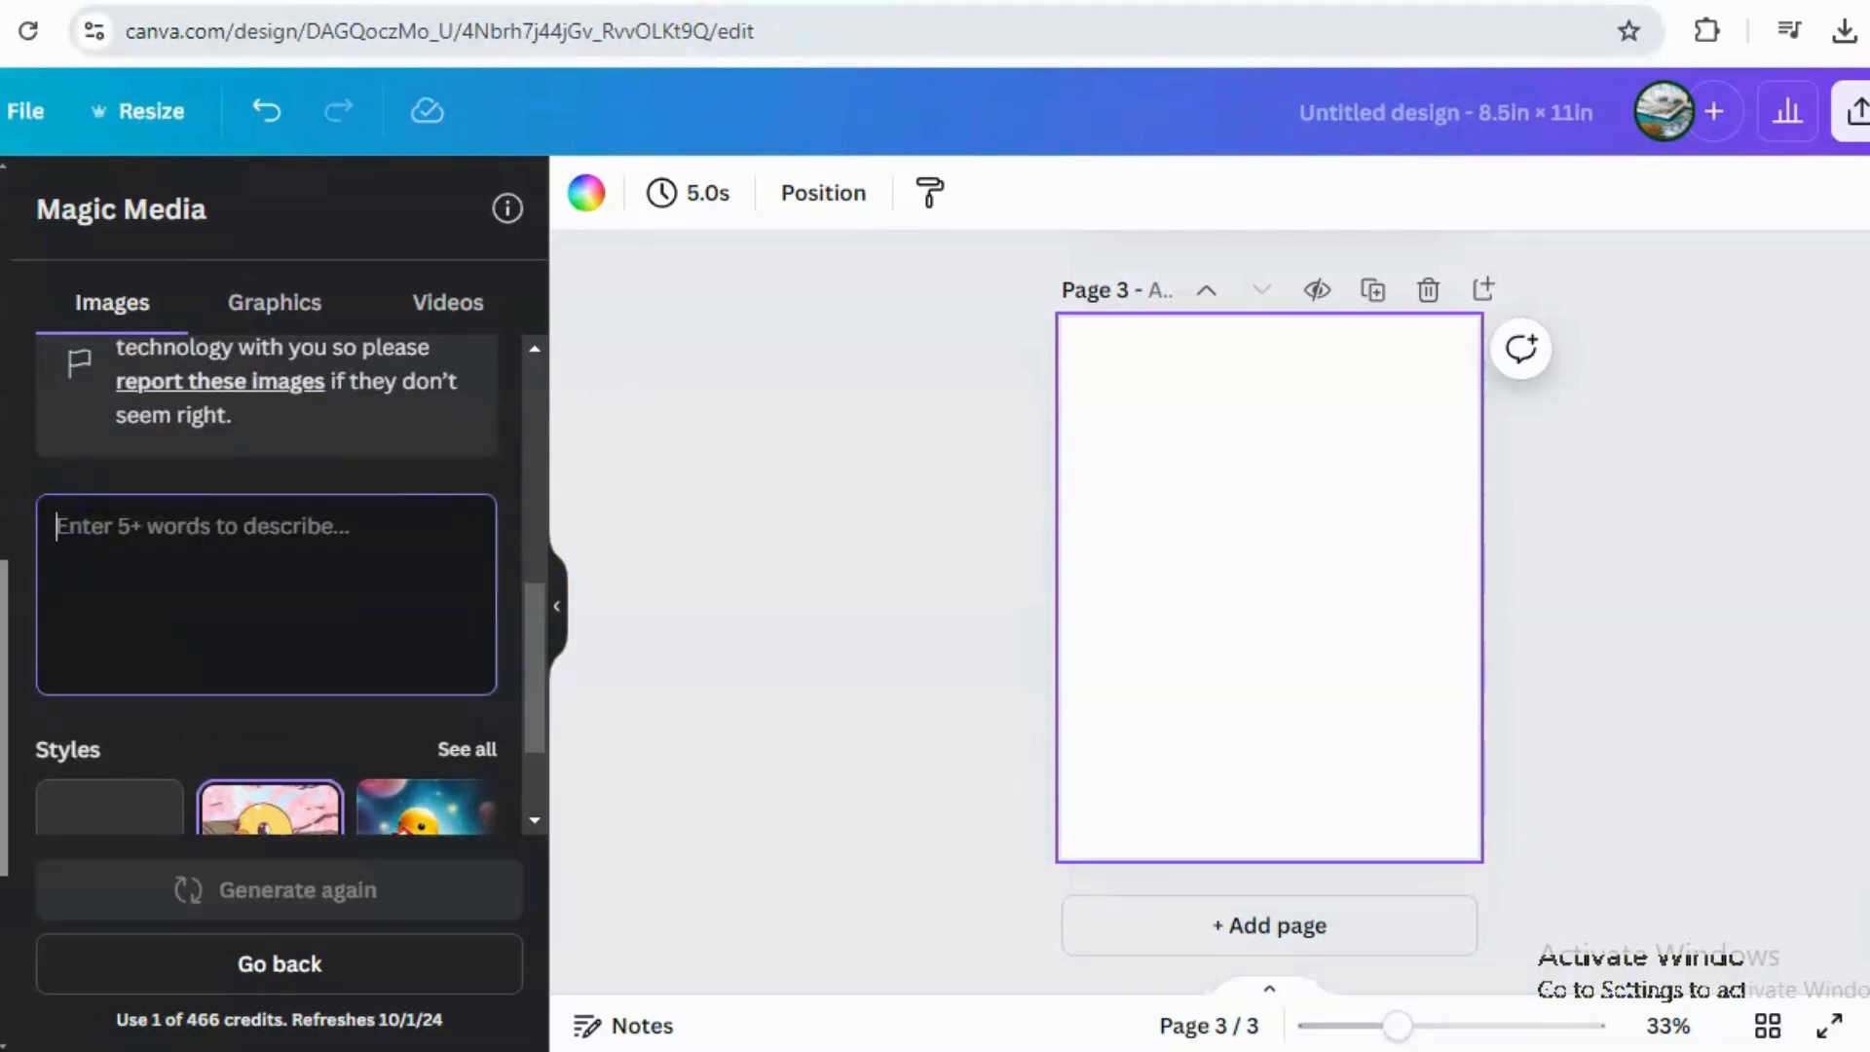
# Copy the 'Unicorn in a Donut Floatie' prompt from the ChatGPT idea list.
pyautogui.click(721, 3)
pyautogui.click(974, 454)
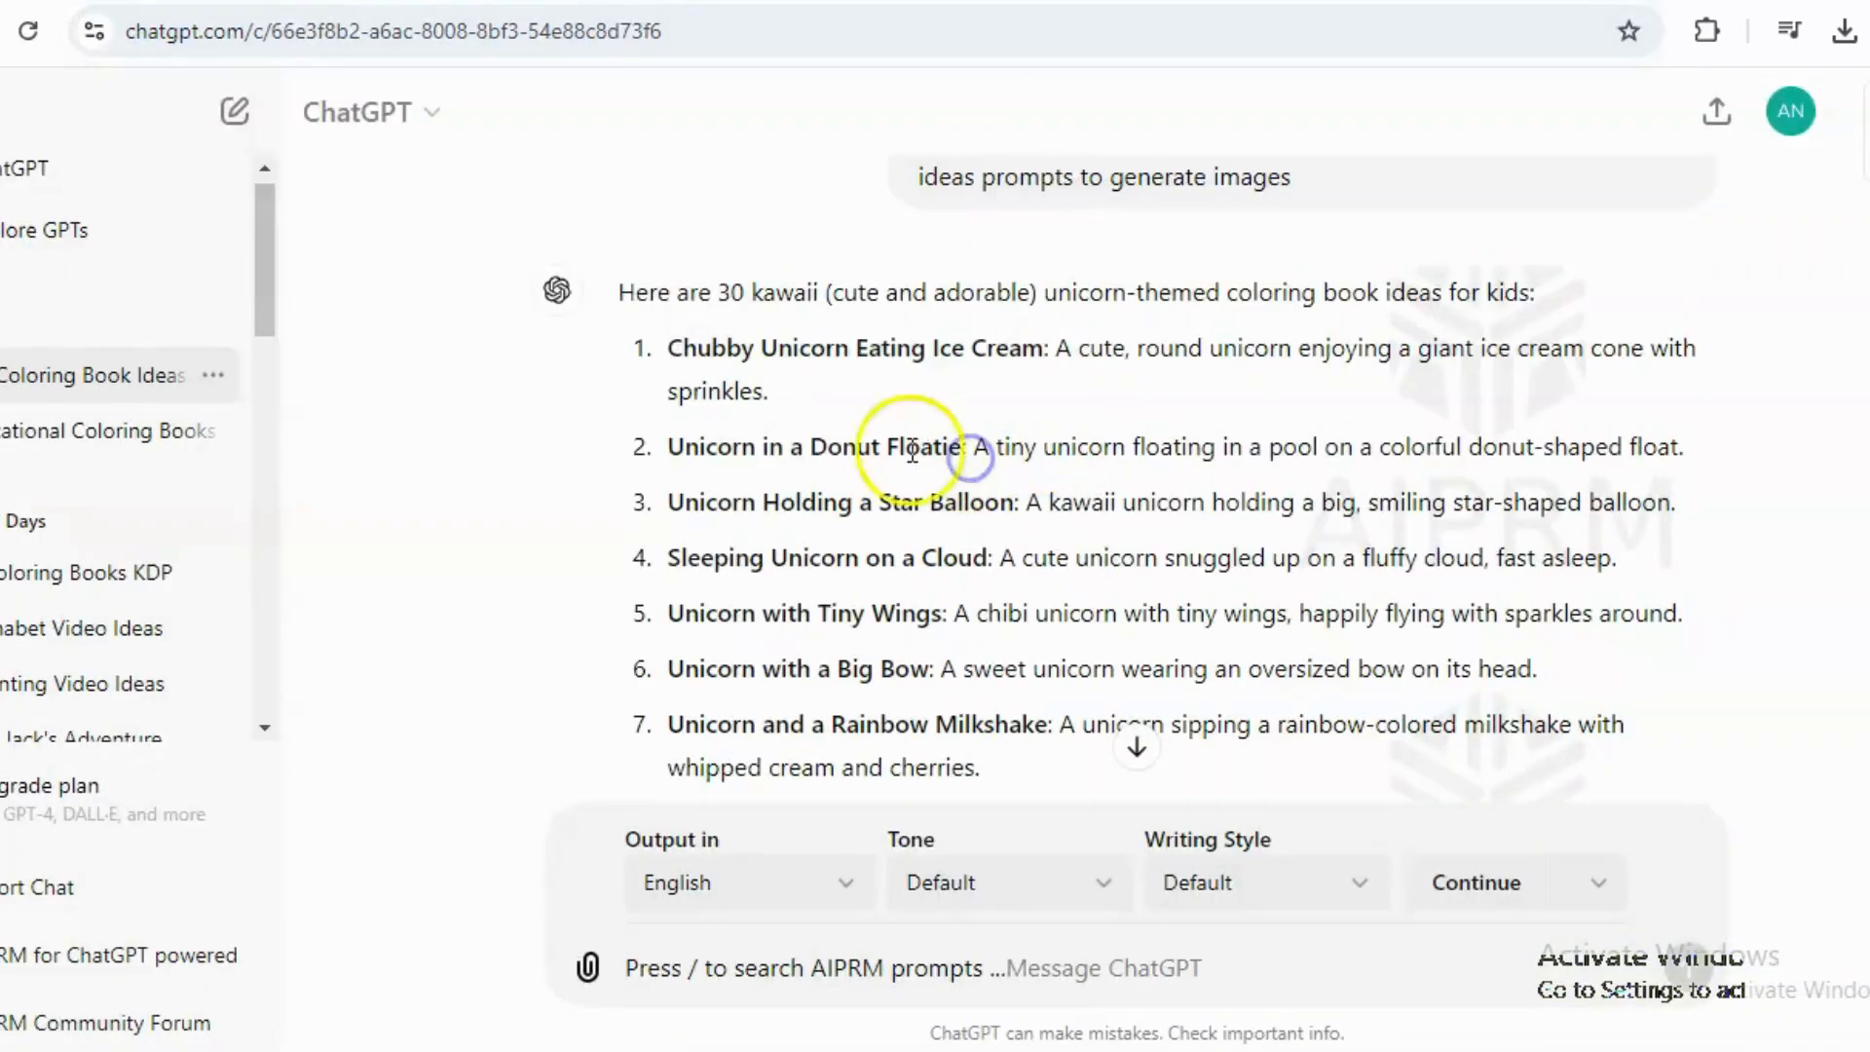
pyautogui.moveTo(690, 454); pyautogui.dragTo(1730, 465)
pyautogui.hotkey('ctrl', 'c')
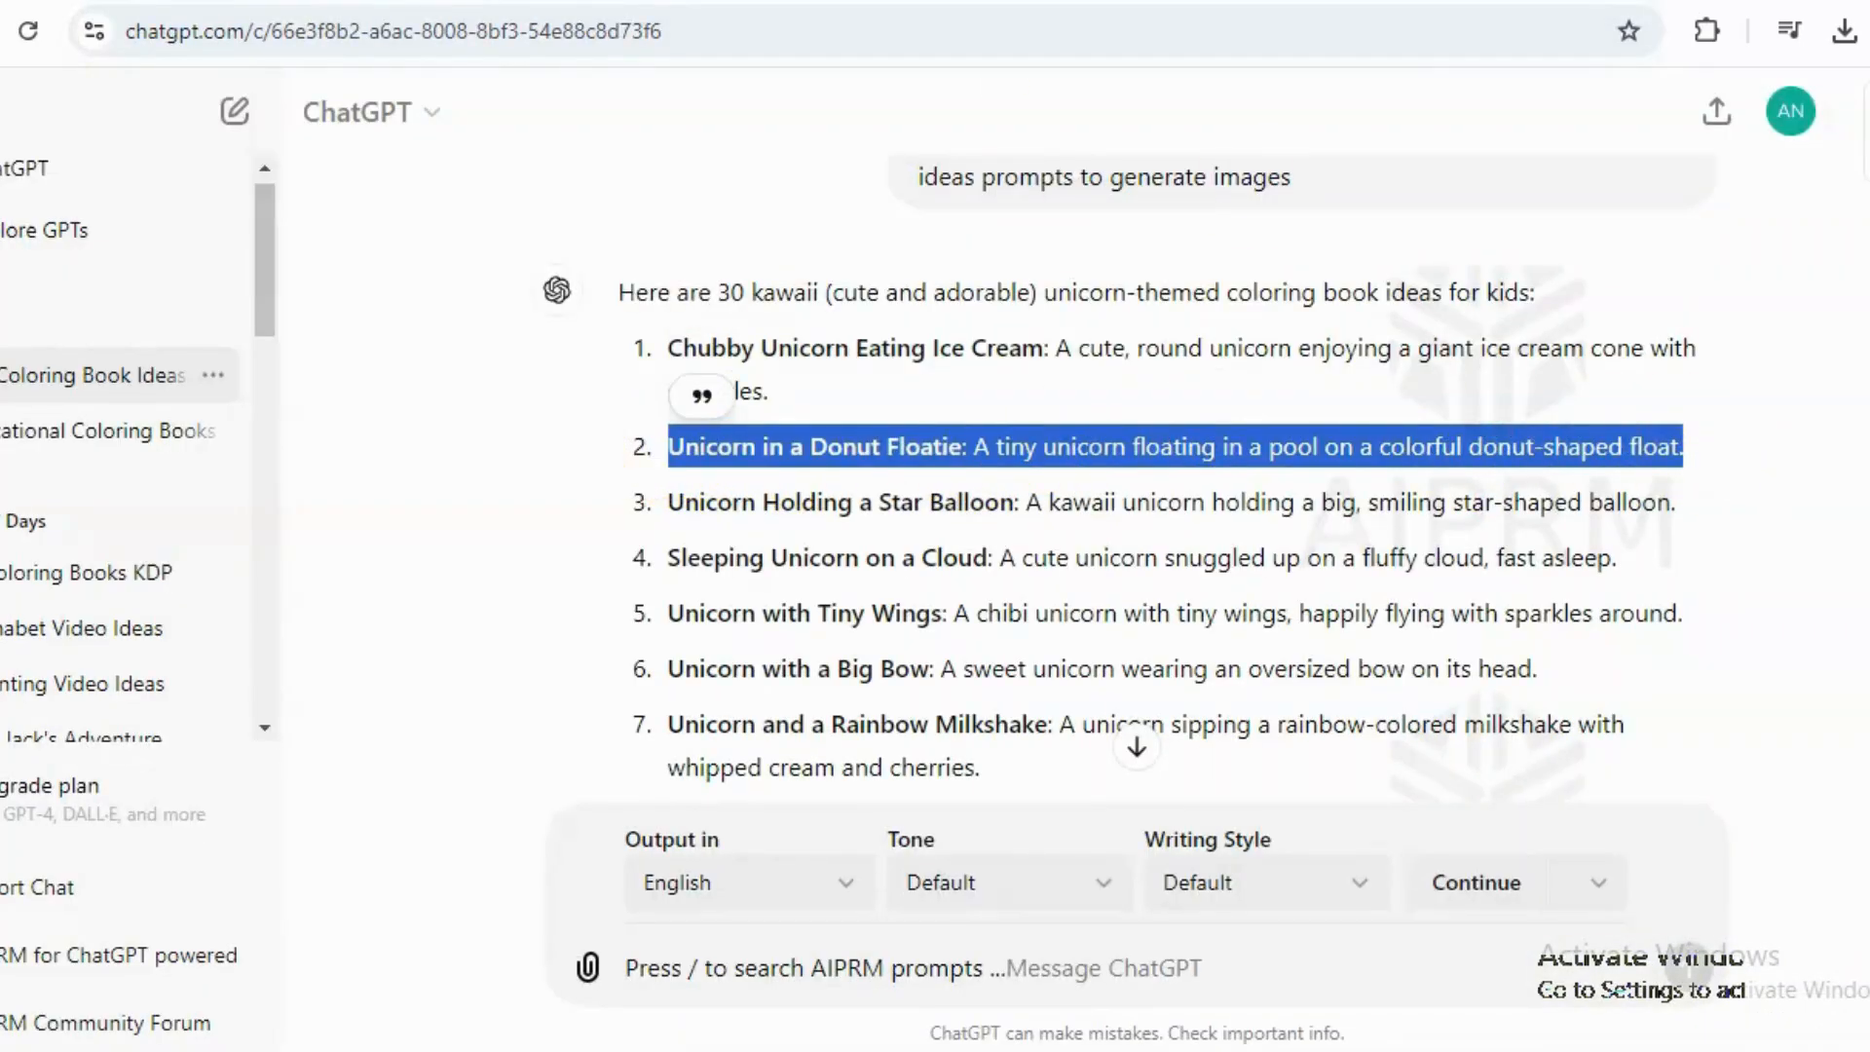
pyautogui.hotkey('ctrl', 'Tab')
pyautogui.hotkey('ctrl', 'Tab')
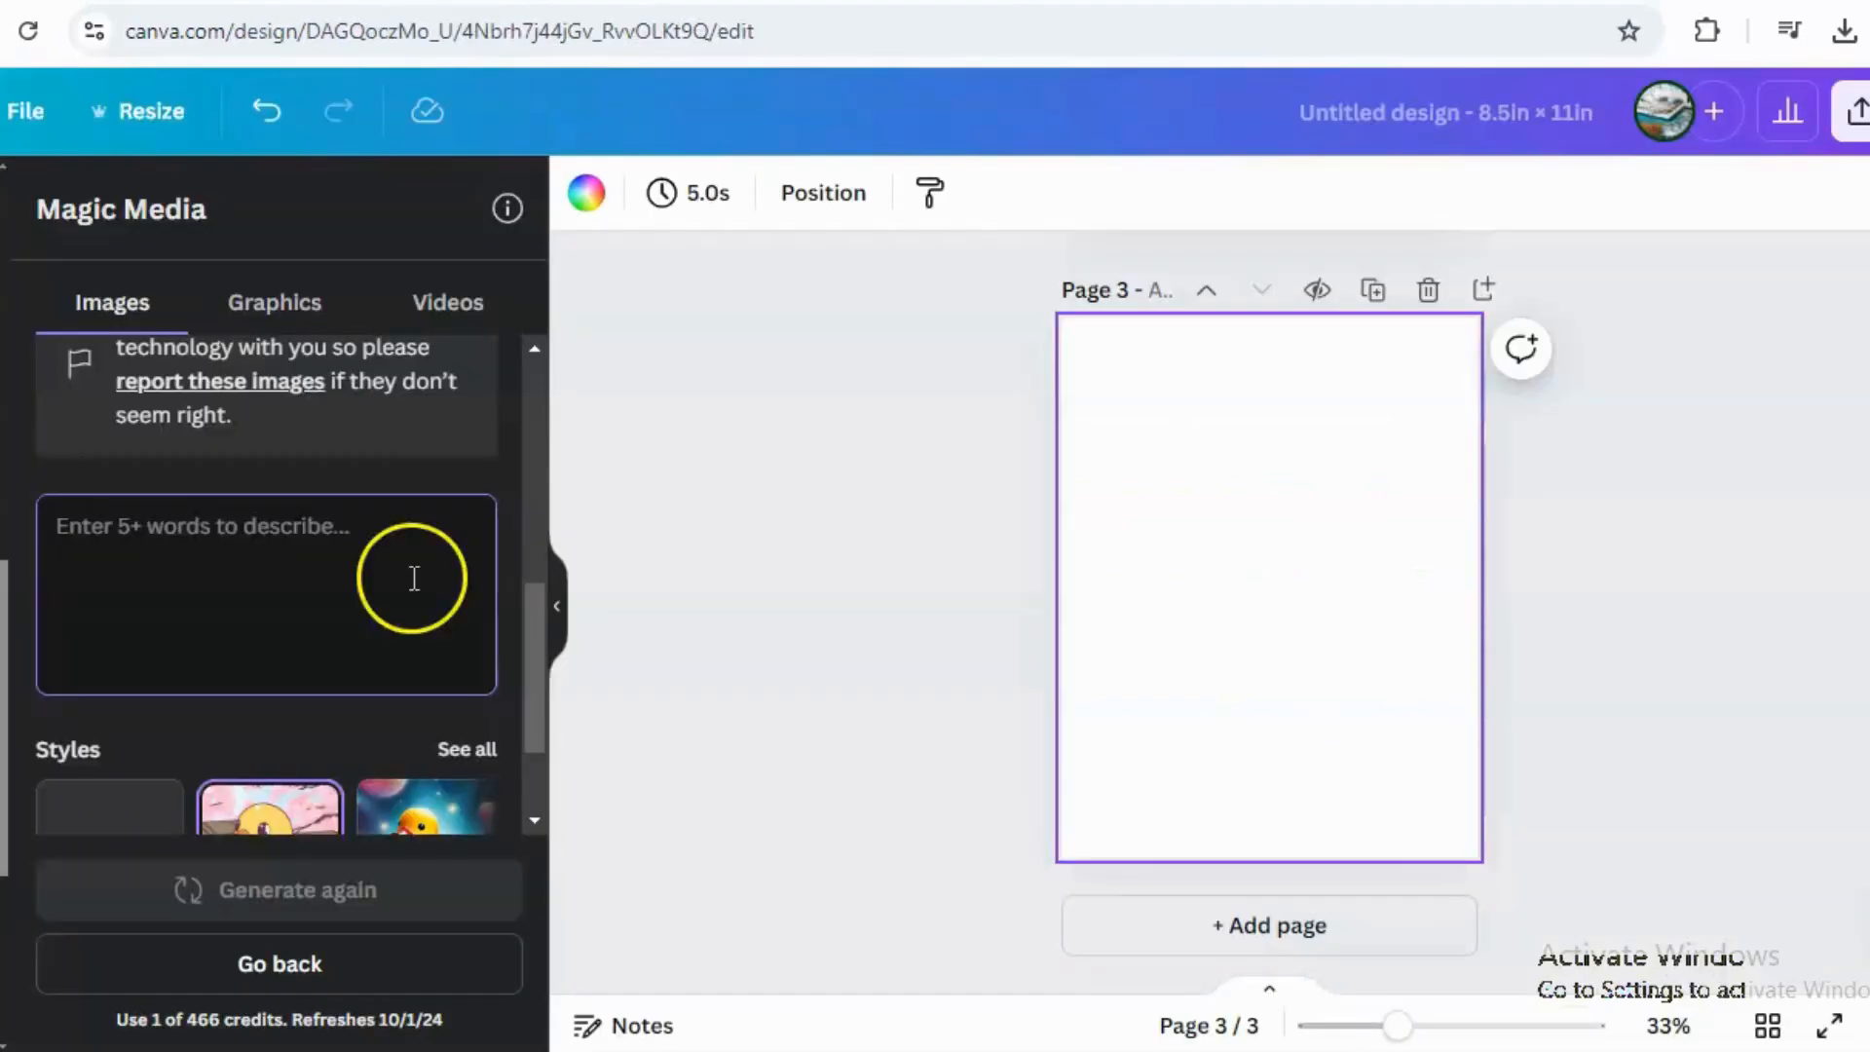
# Paste the donut floatie prompt into Magic Media and generate new images.
pyautogui.click(283, 583)
pyautogui.hotkey('ctrl', 'v')
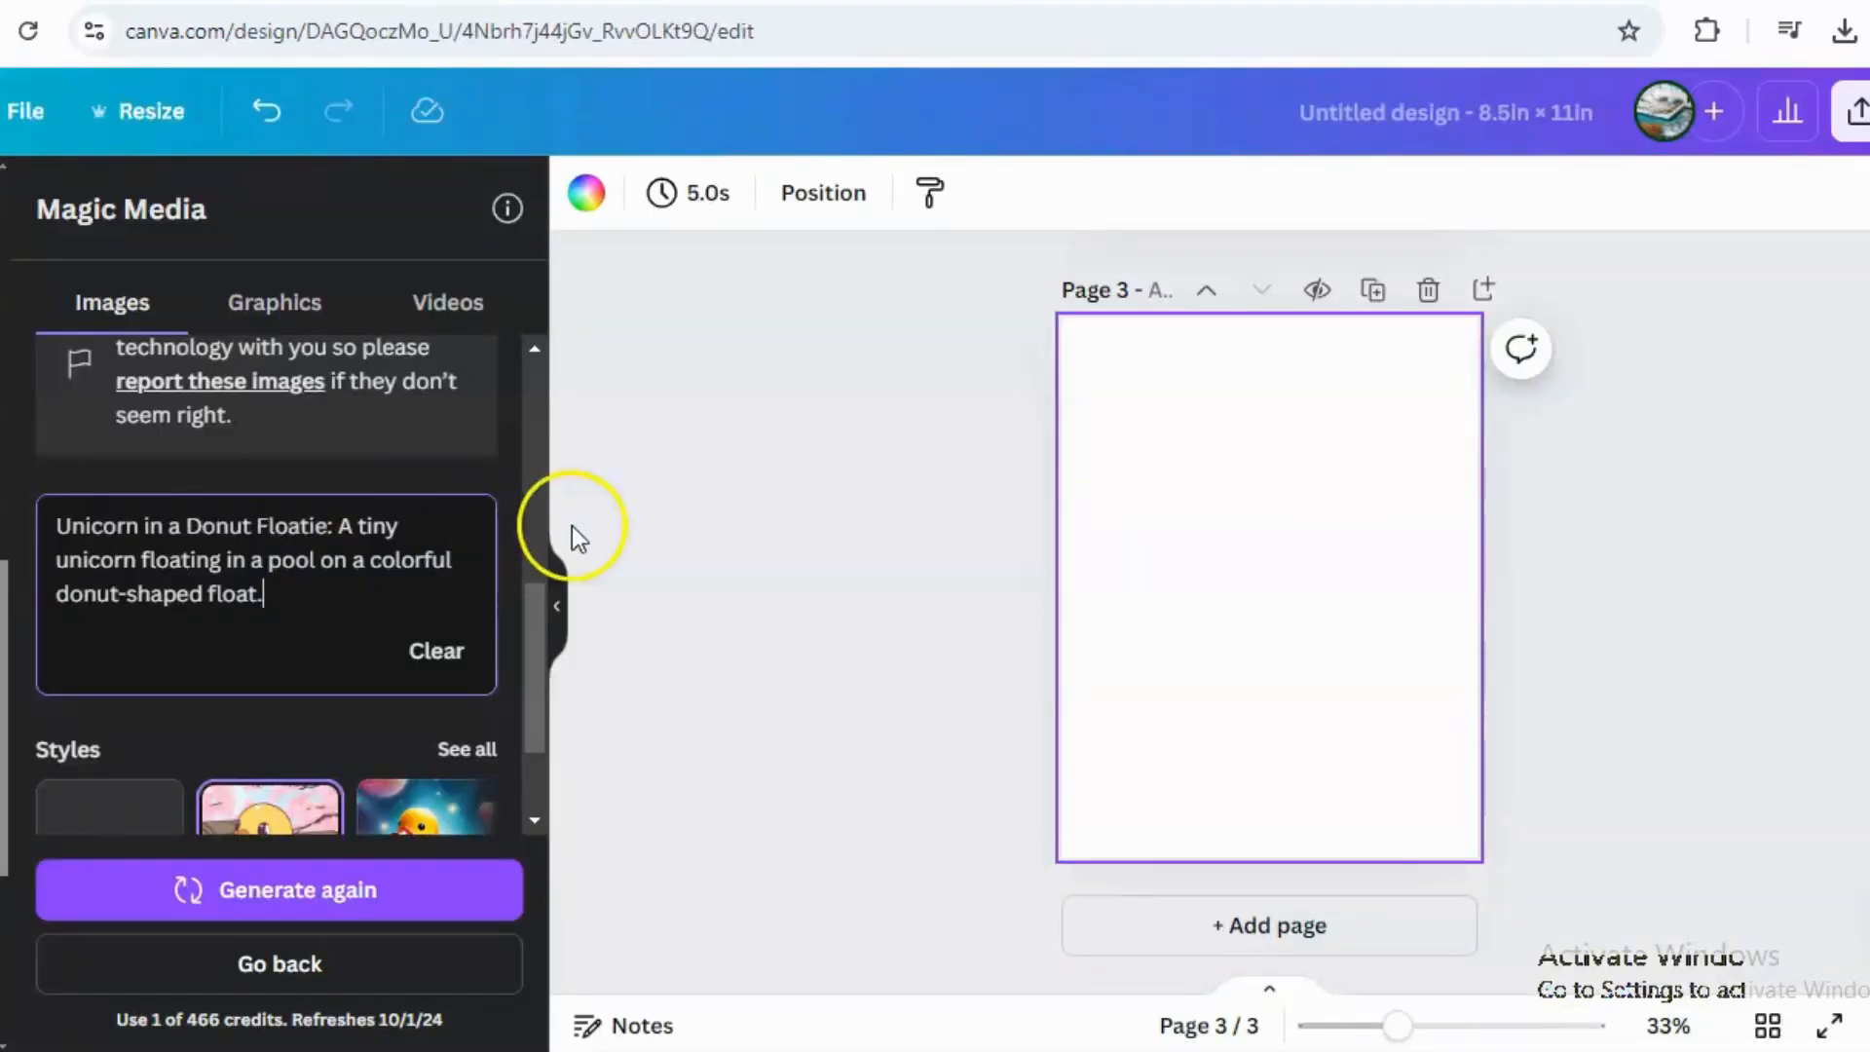
pyautogui.press('Return')
pyautogui.moveTo(534, 470); pyautogui.dragTo(552, 395)
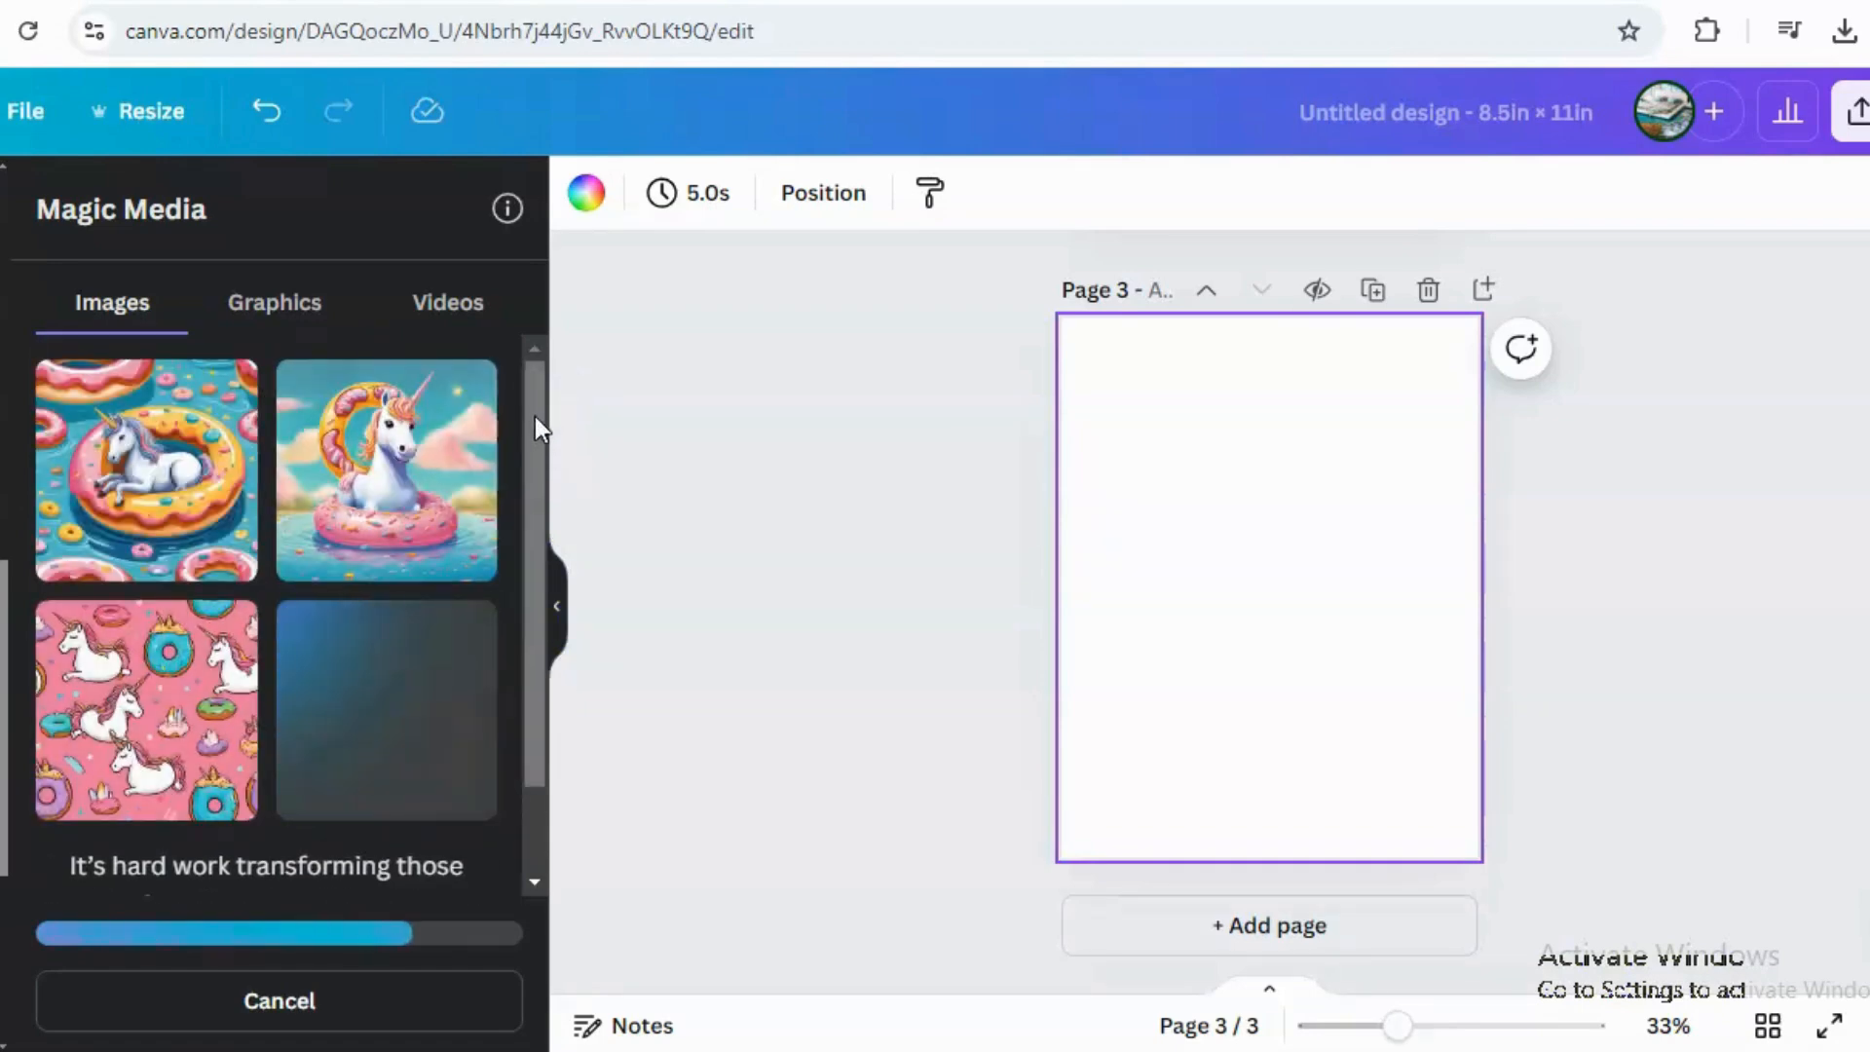
pyautogui.moveTo(545, 422); pyautogui.dragTo(535, 534)
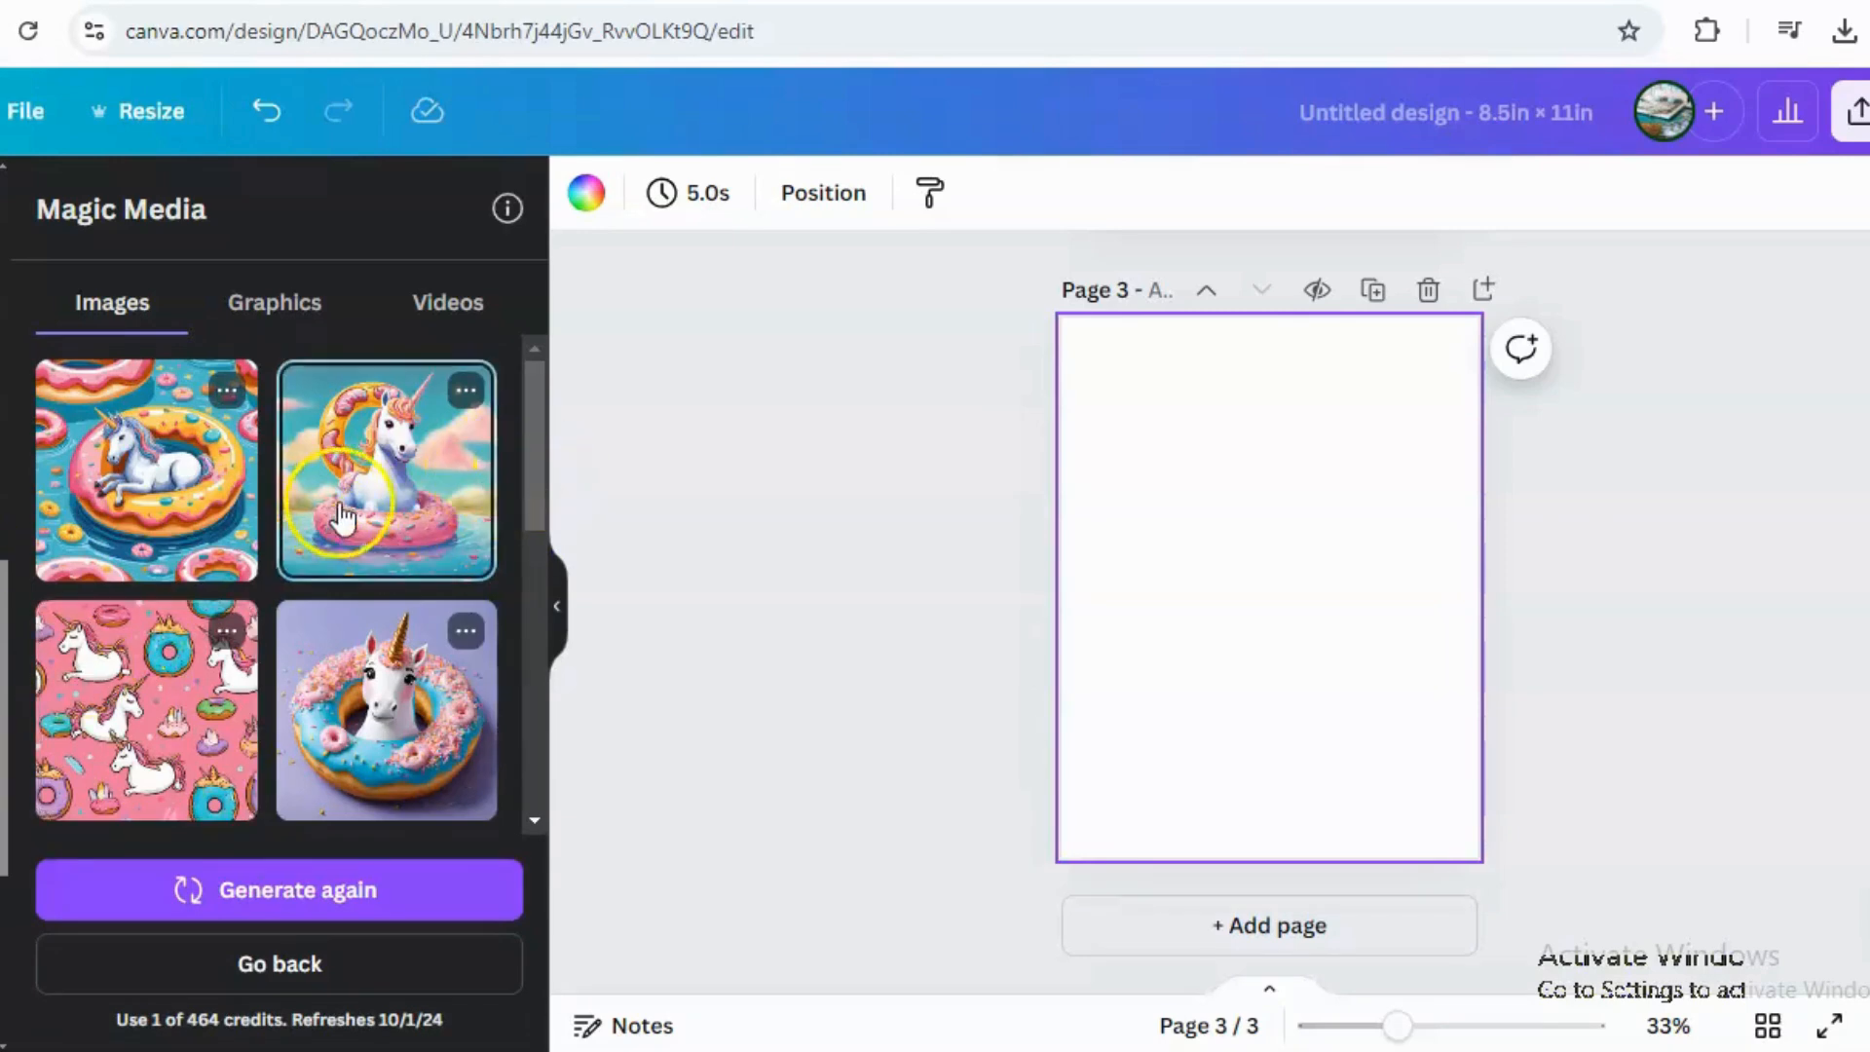
# Add the second donut floatie unicorn image to page 3 and enlarge it to fill the page.
pyautogui.click(402, 492)
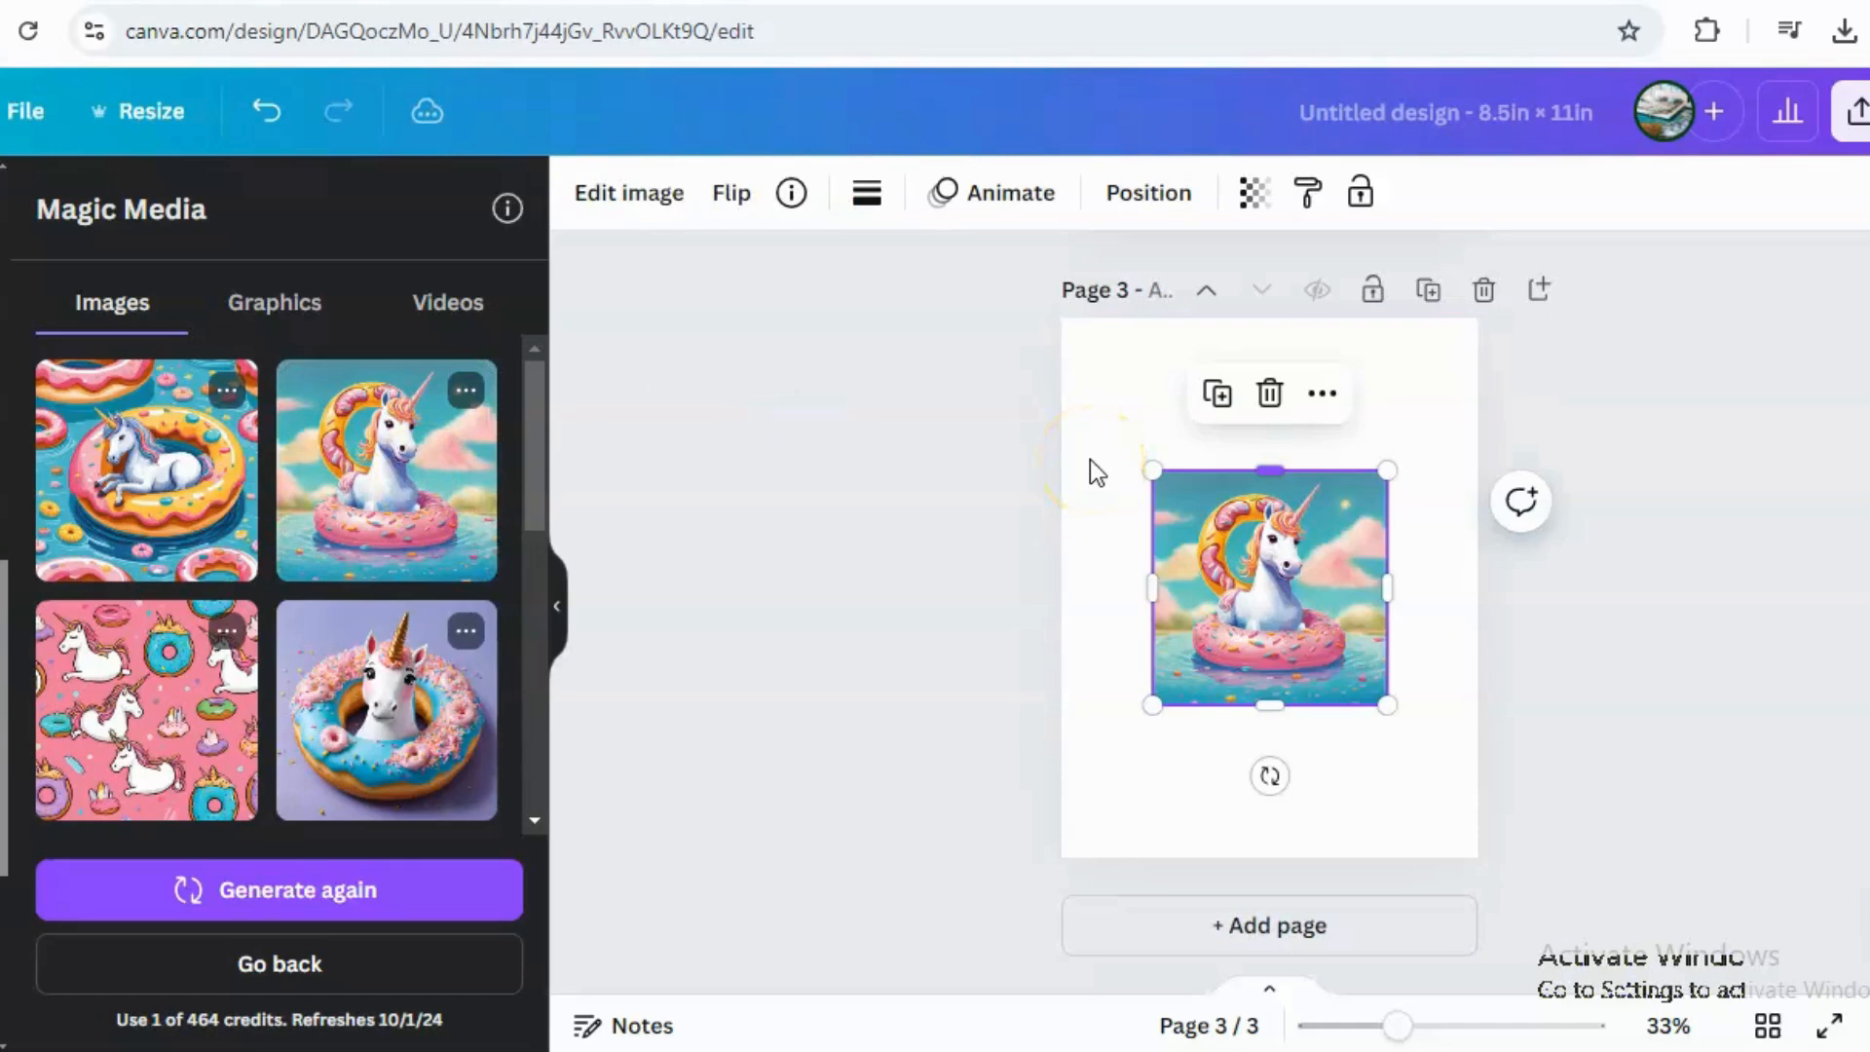
pyautogui.moveTo(1270, 470); pyautogui.dragTo(1261, 319)
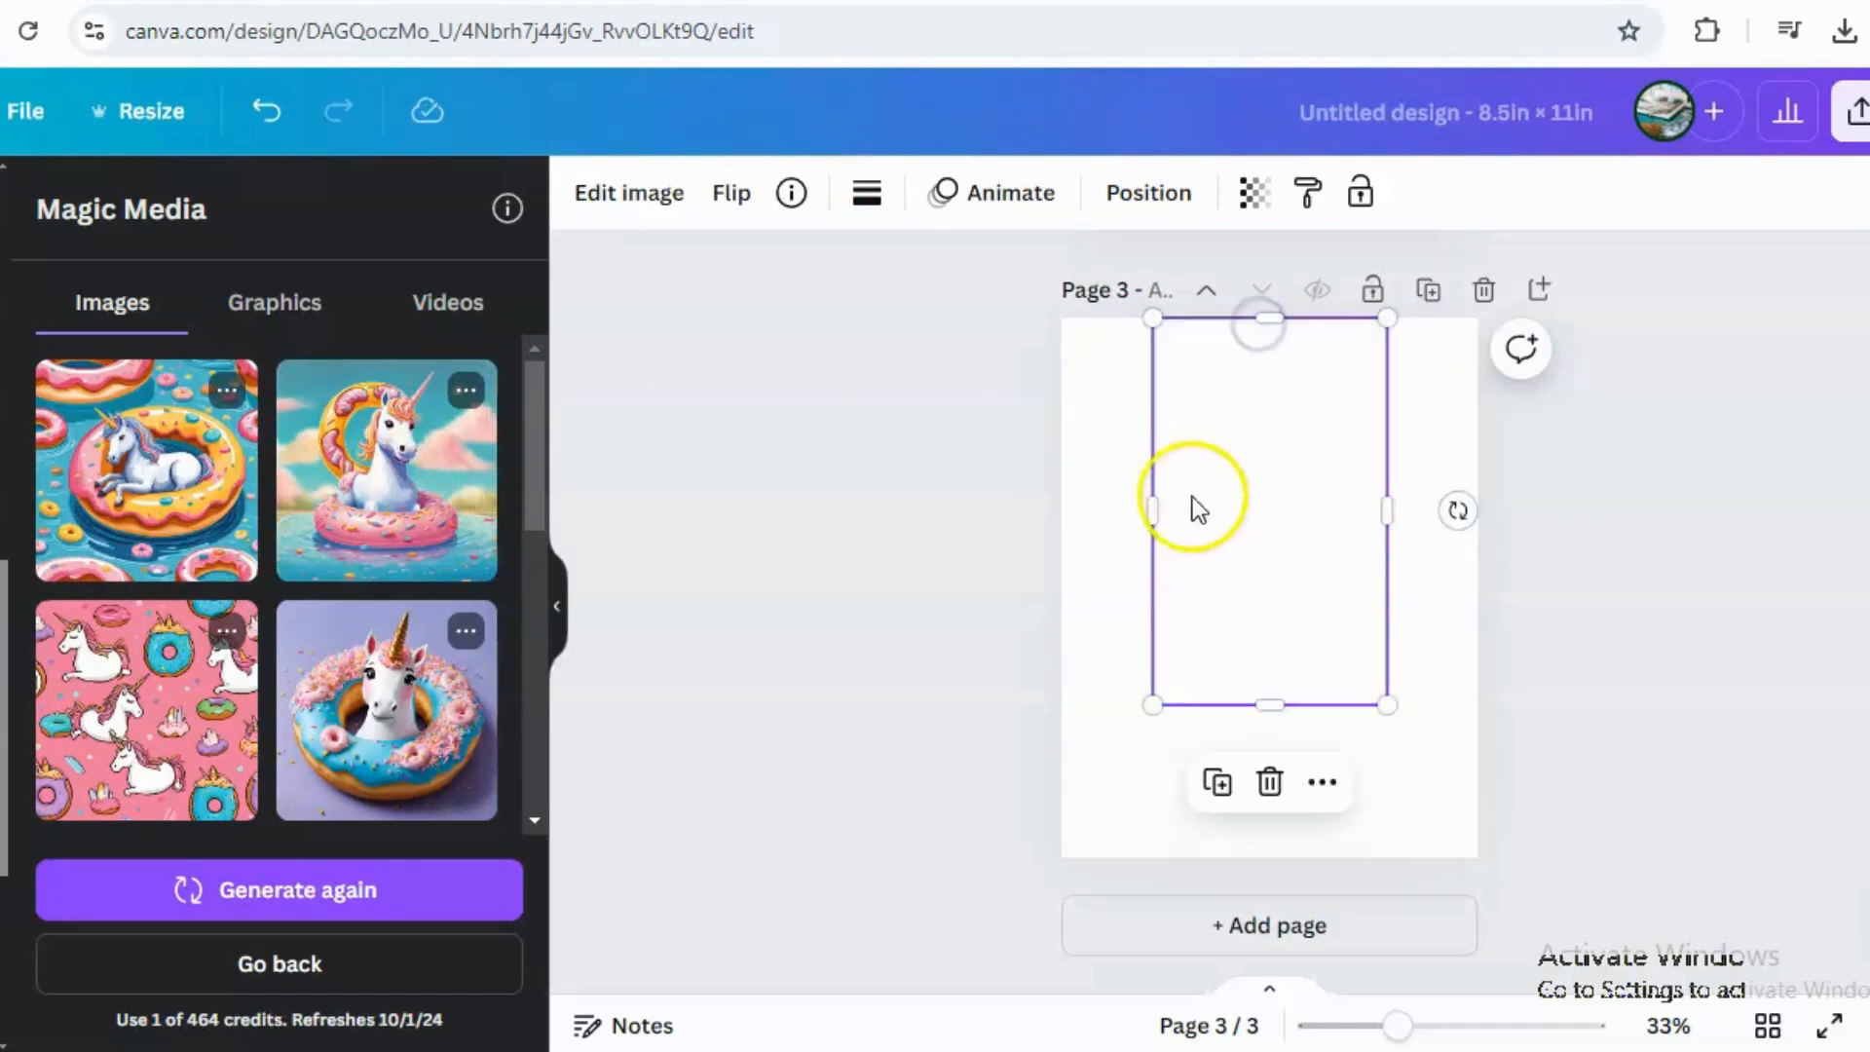
pyautogui.moveTo(1157, 508); pyautogui.dragTo(1077, 514)
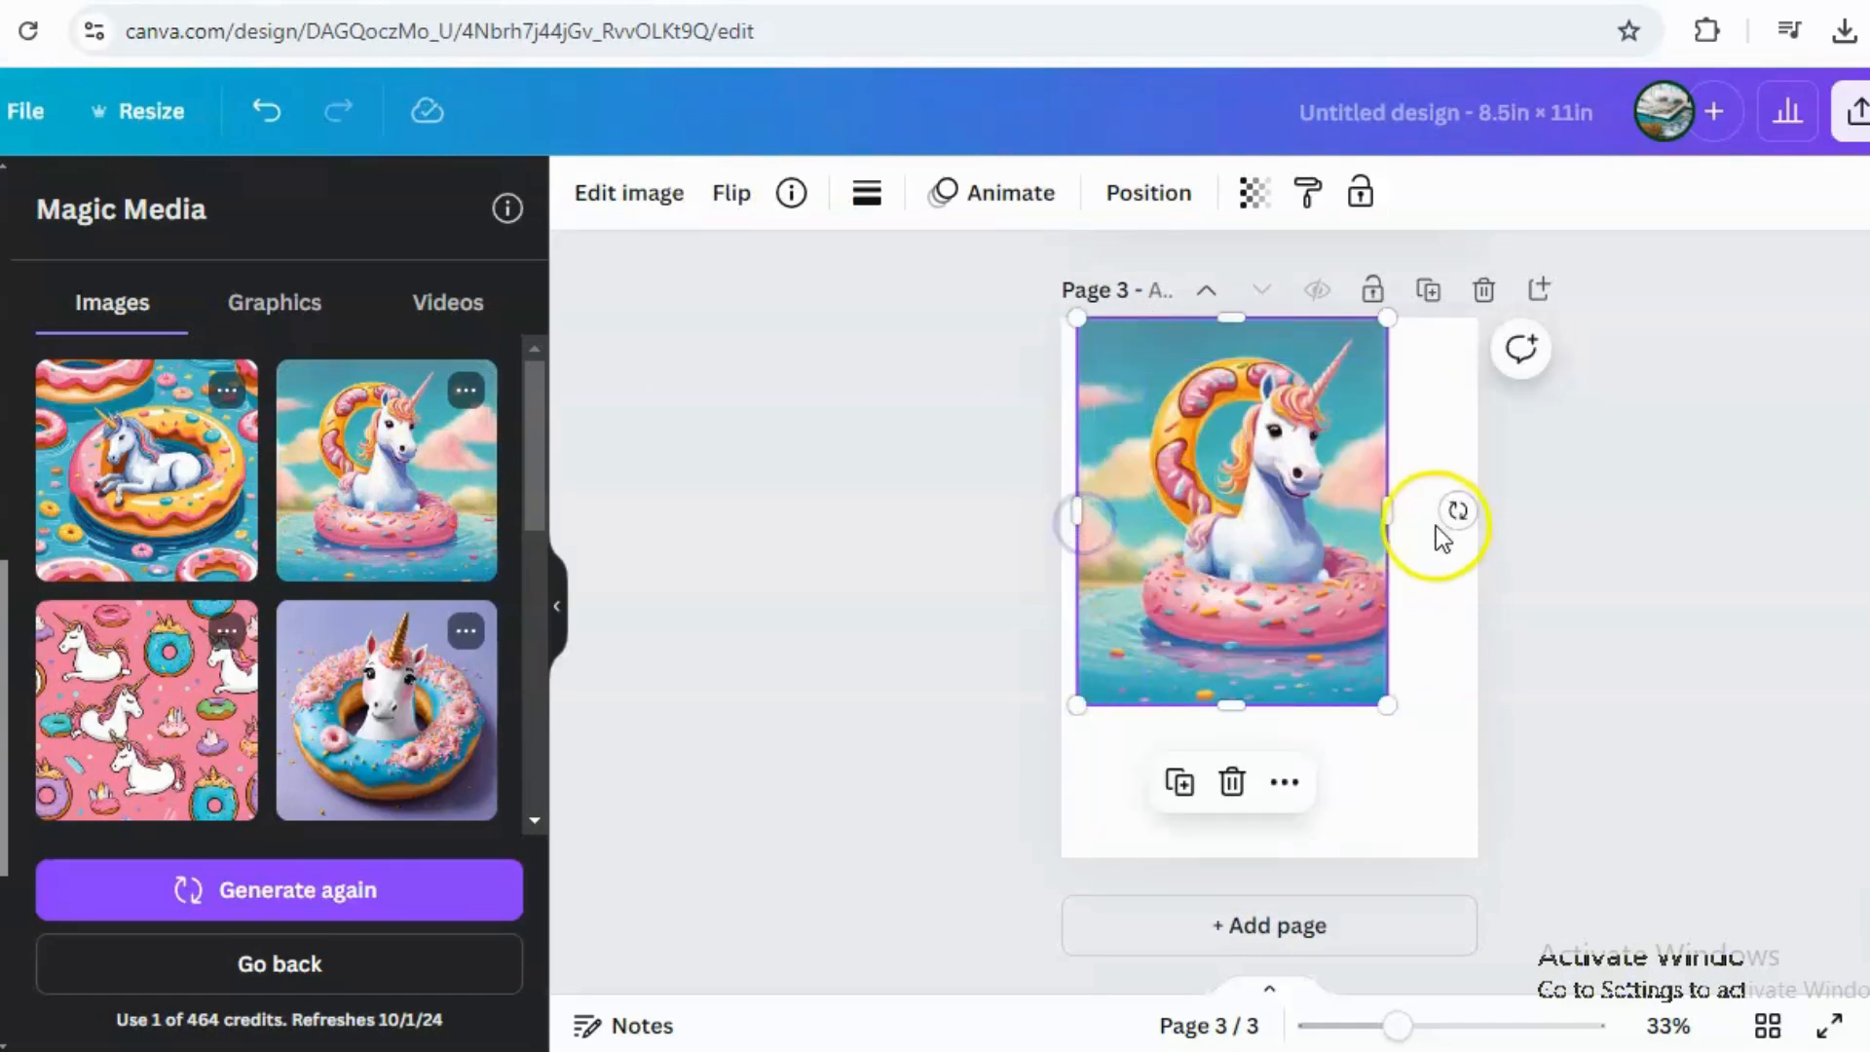
pyautogui.moveTo(1400, 506); pyautogui.dragTo(1495, 514)
pyautogui.moveTo(1286, 703); pyautogui.dragTo(1265, 883)
pyautogui.click(1728, 672)
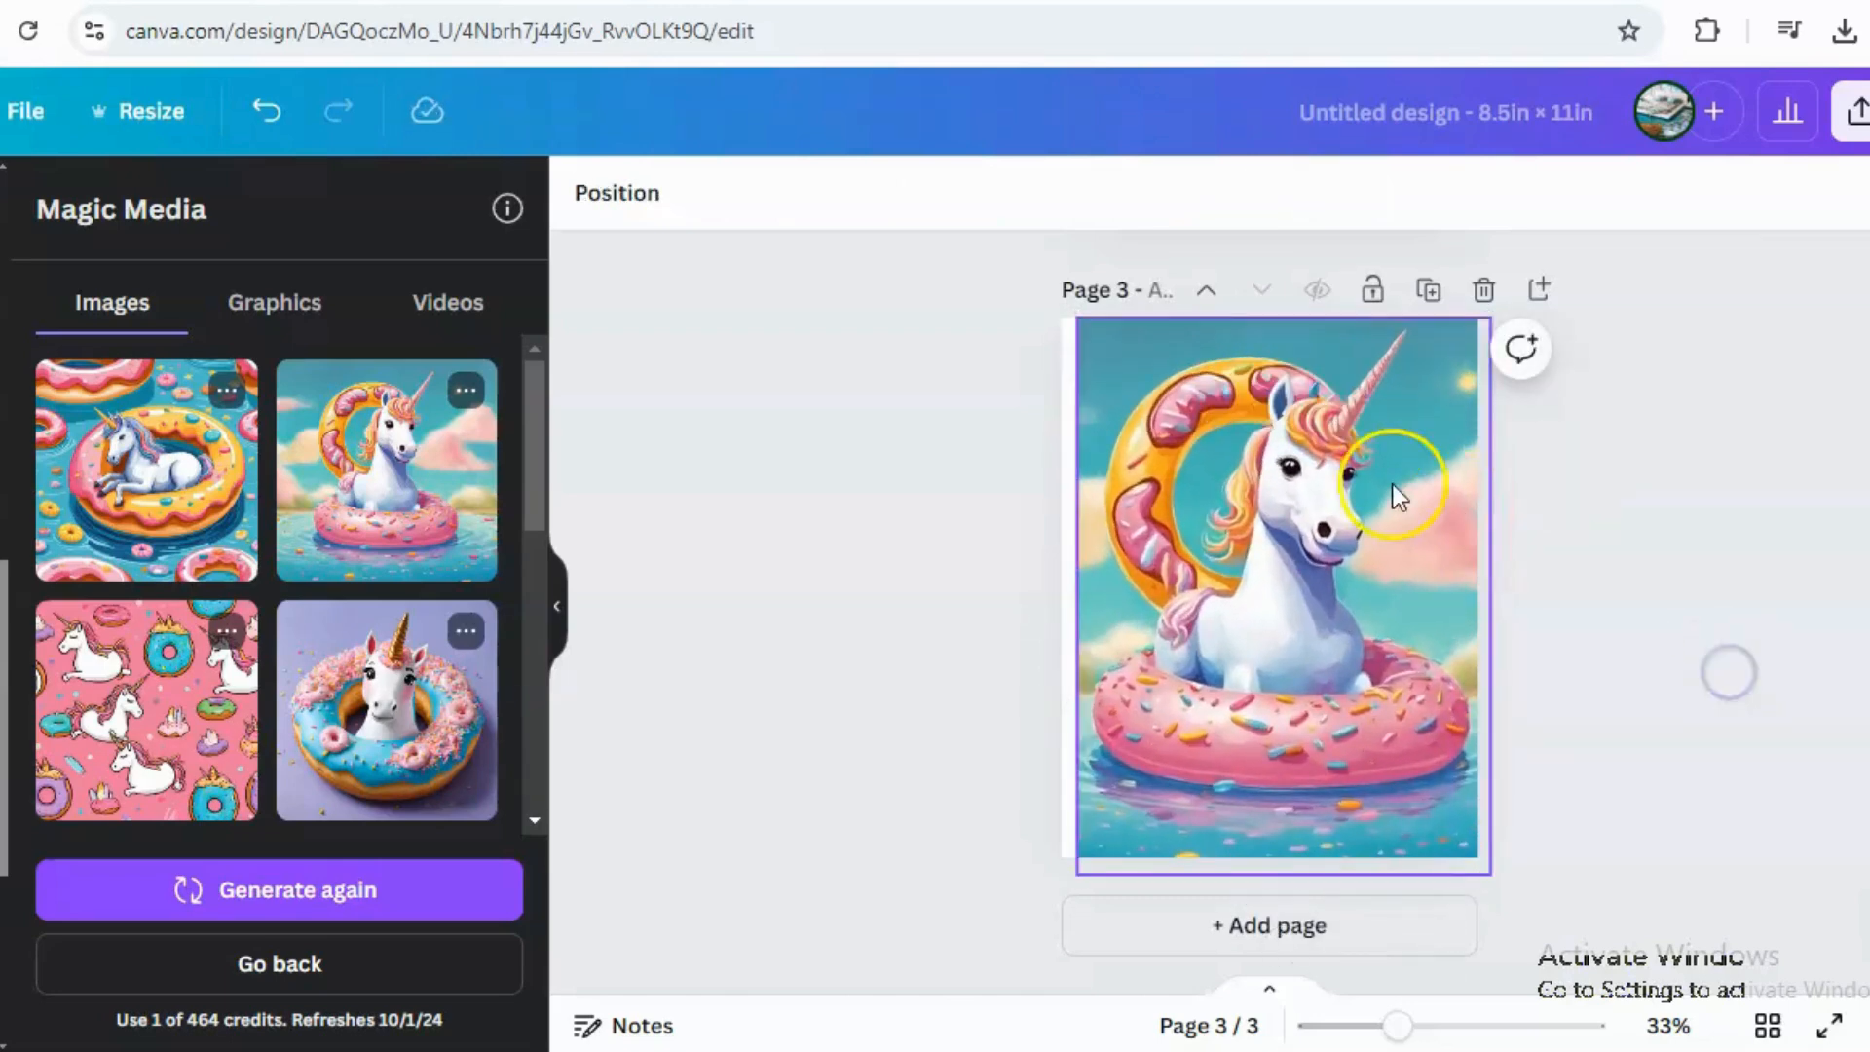
# Stretch the unicorn image's left edge out to the edge of page 3.
pyautogui.click(1861, 110)
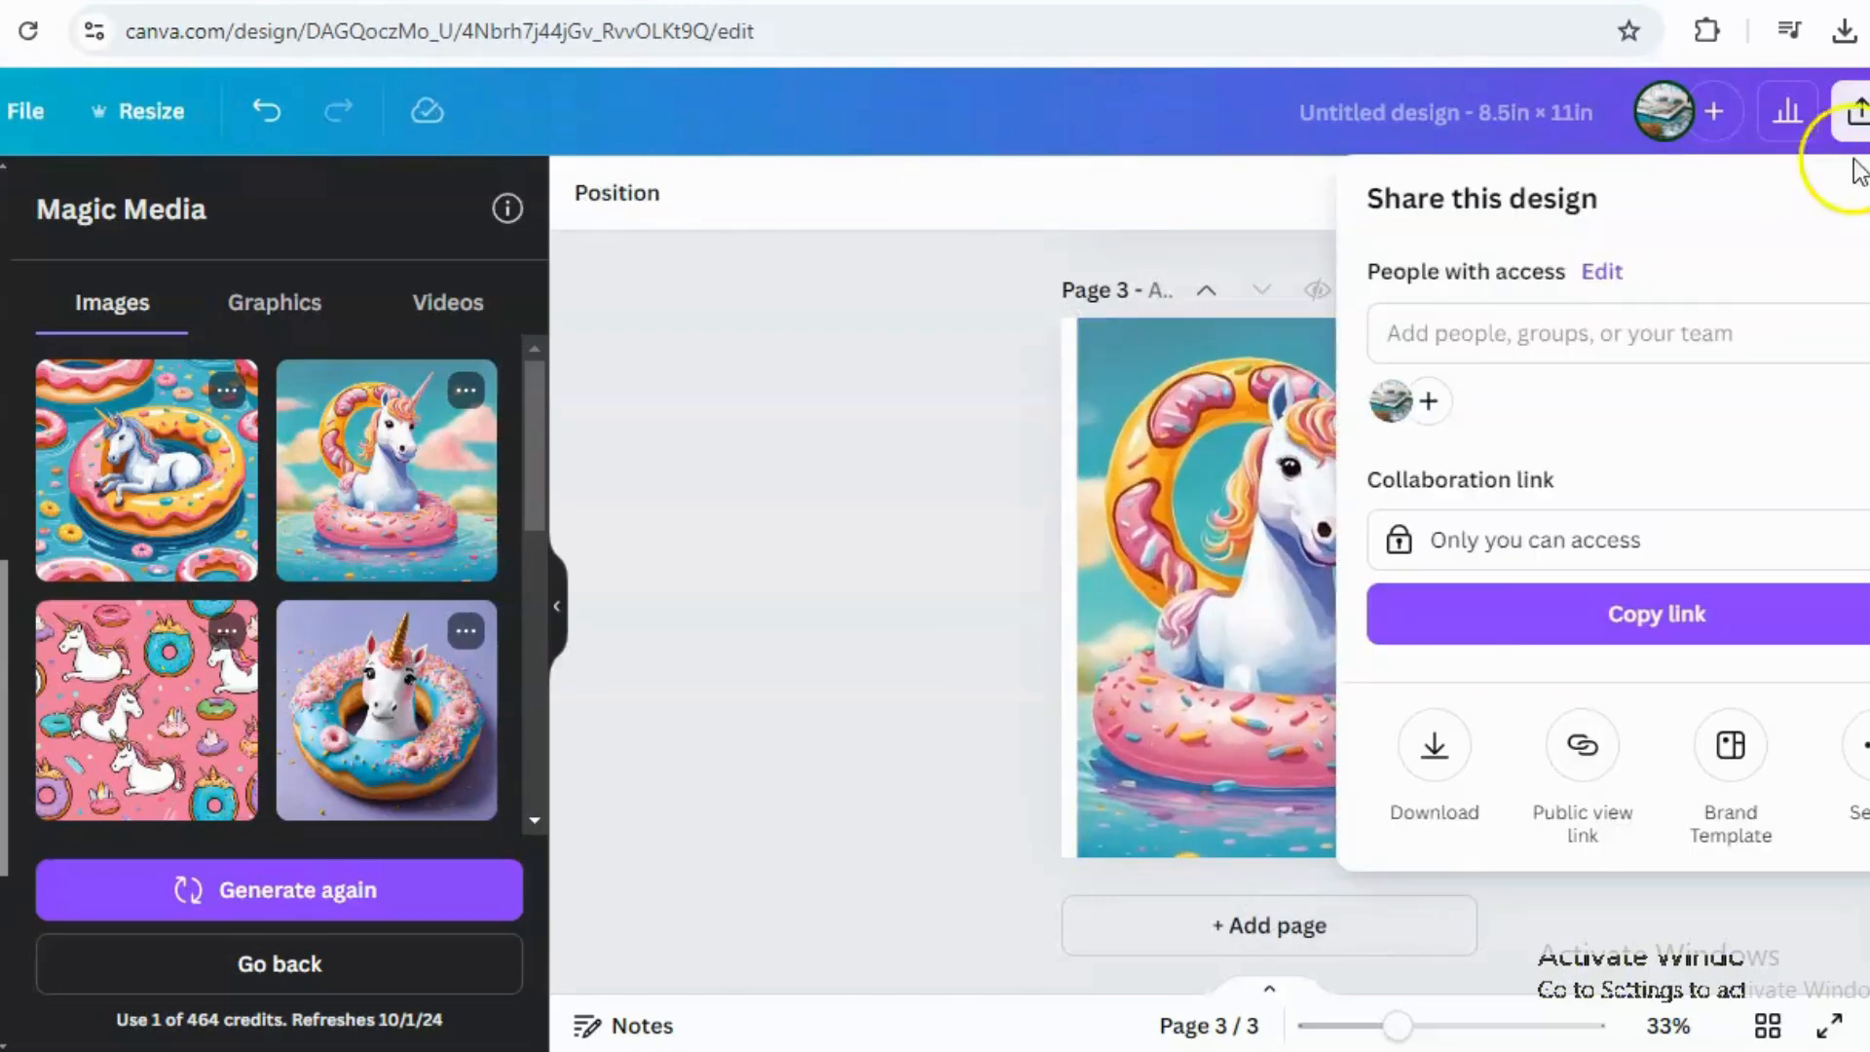
pyautogui.click(1194, 569)
pyautogui.click(1078, 578)
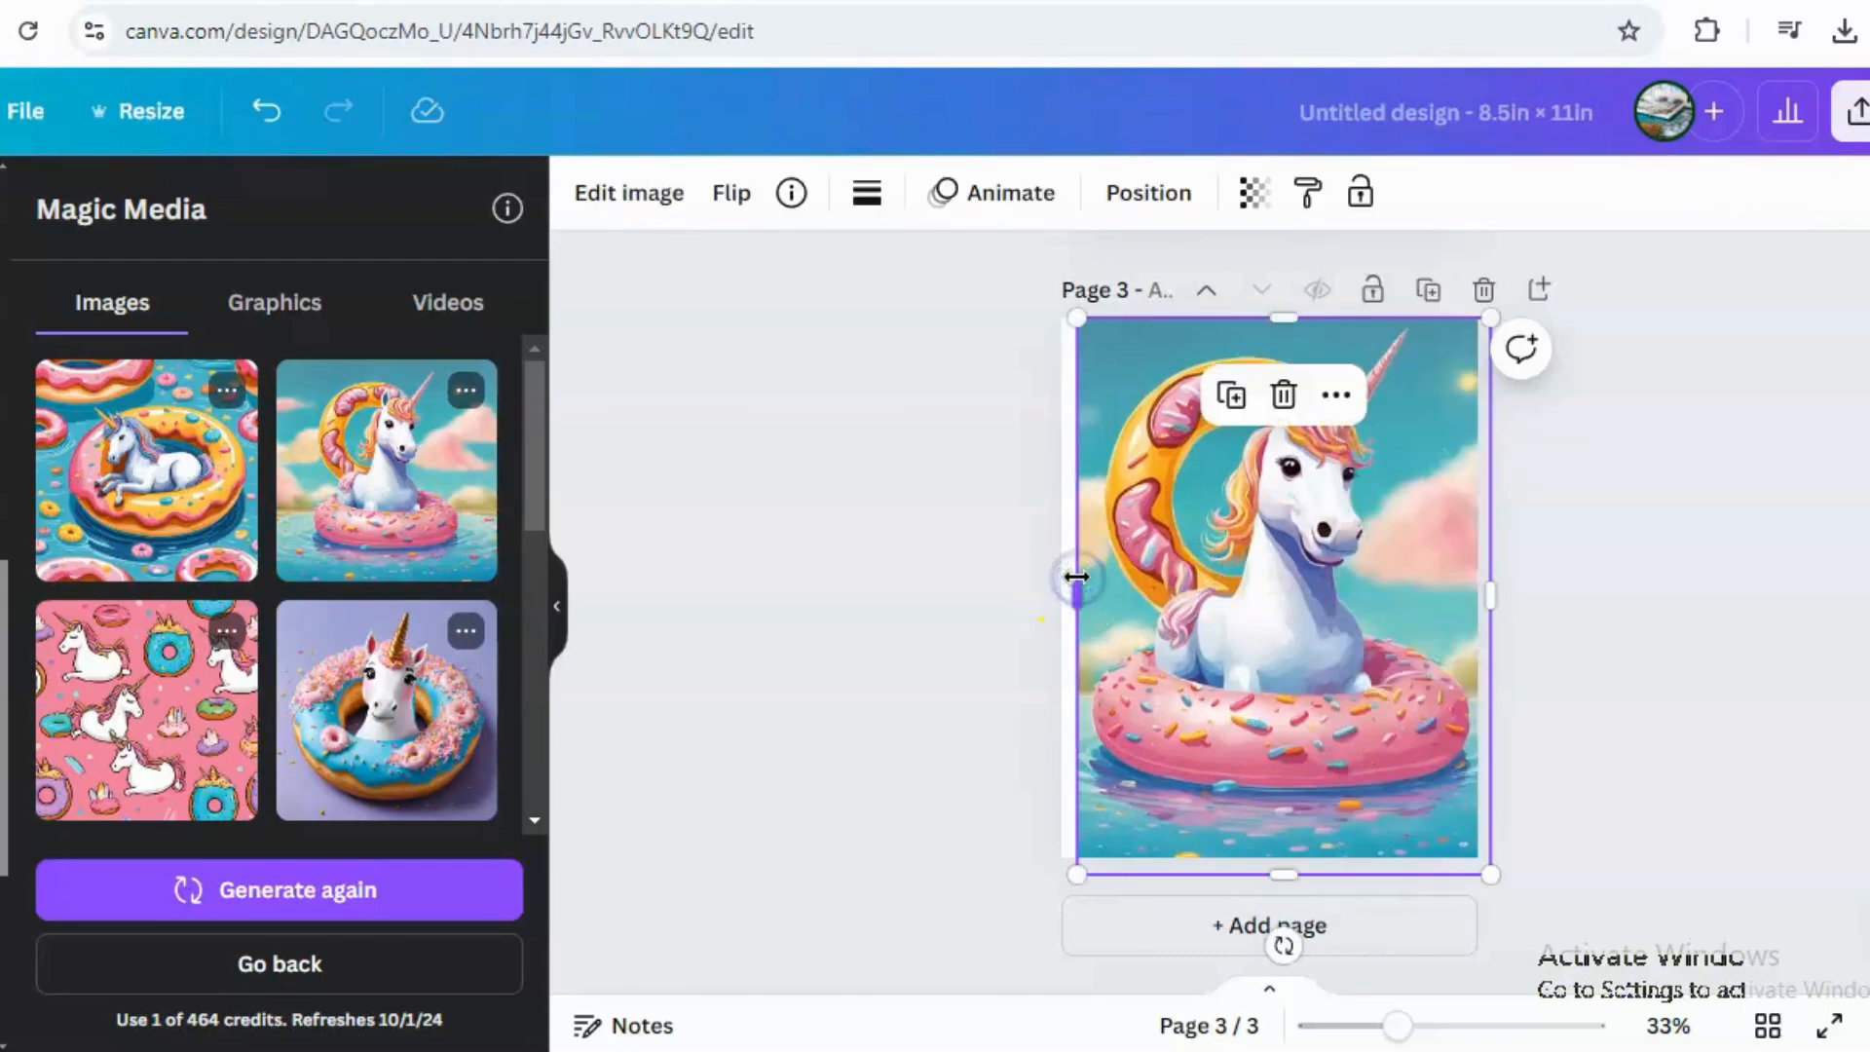
pyautogui.moveTo(1078, 580); pyautogui.dragTo(1052, 572)
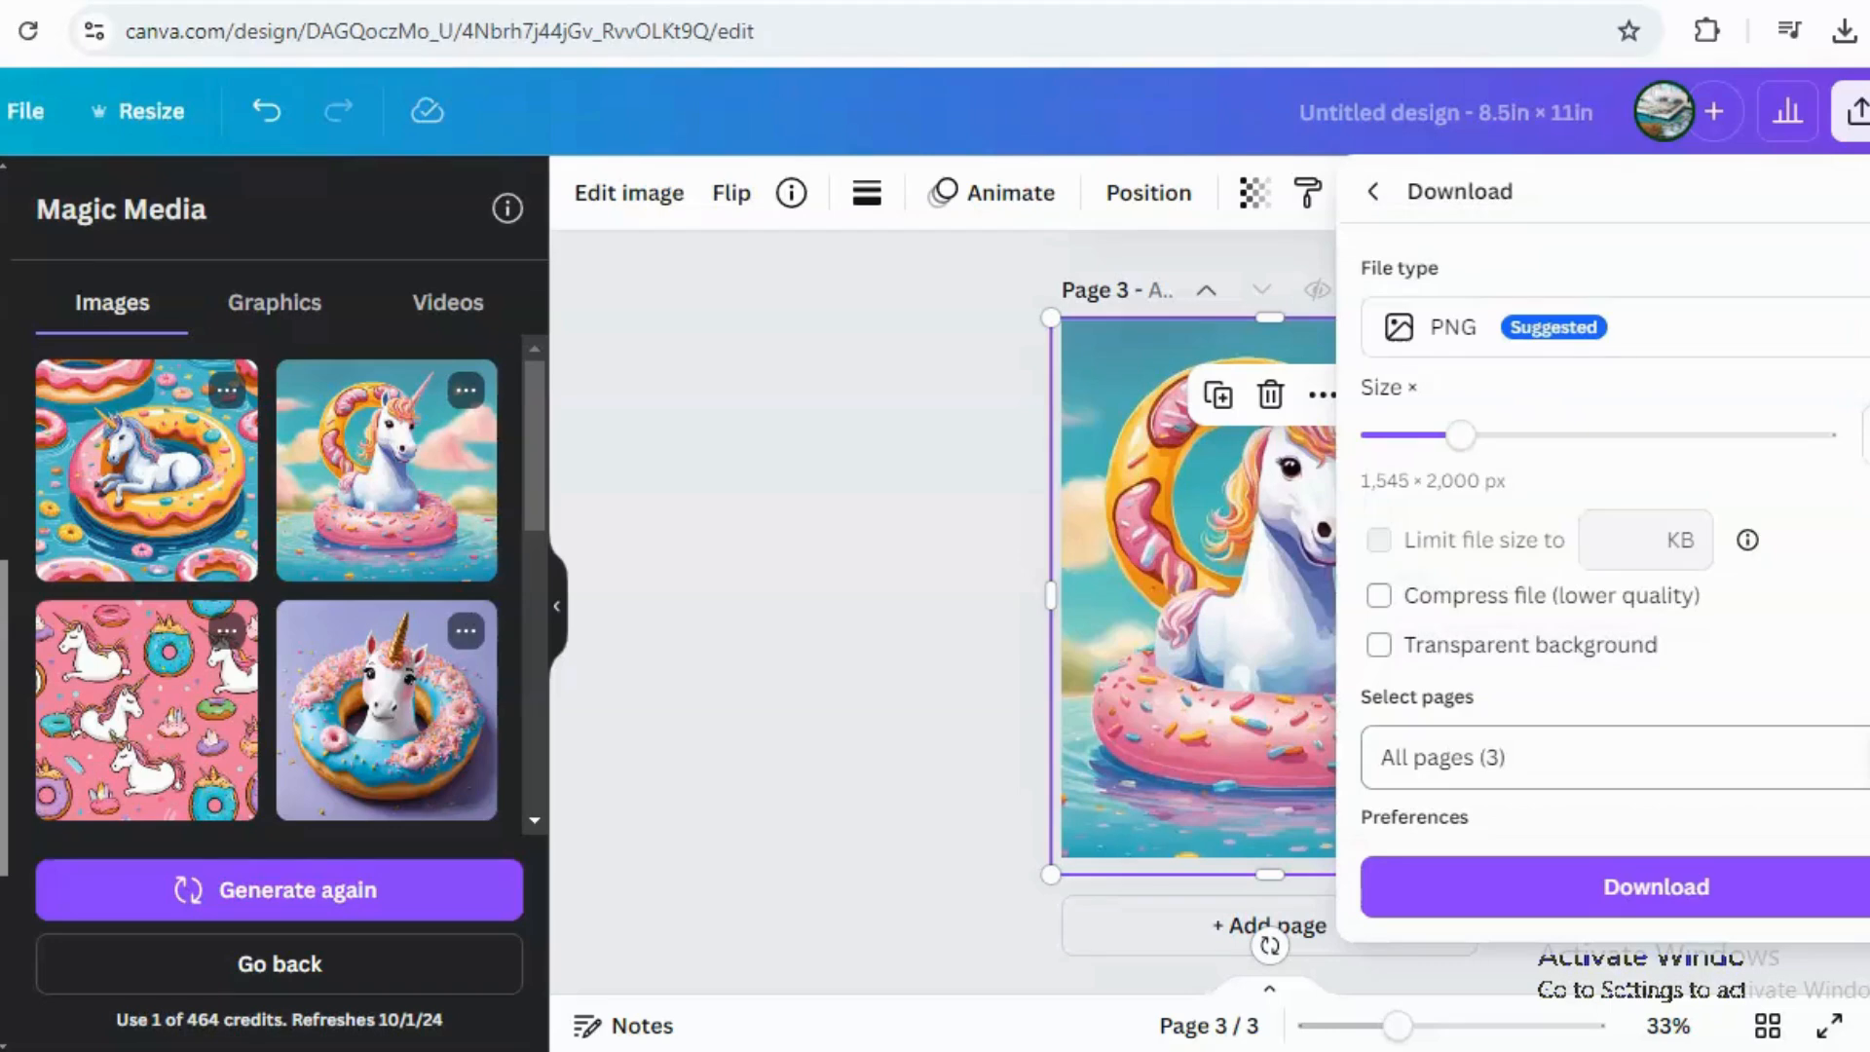
# Download only page 3 of the design as a PNG file.
pyautogui.click(1862, 757)
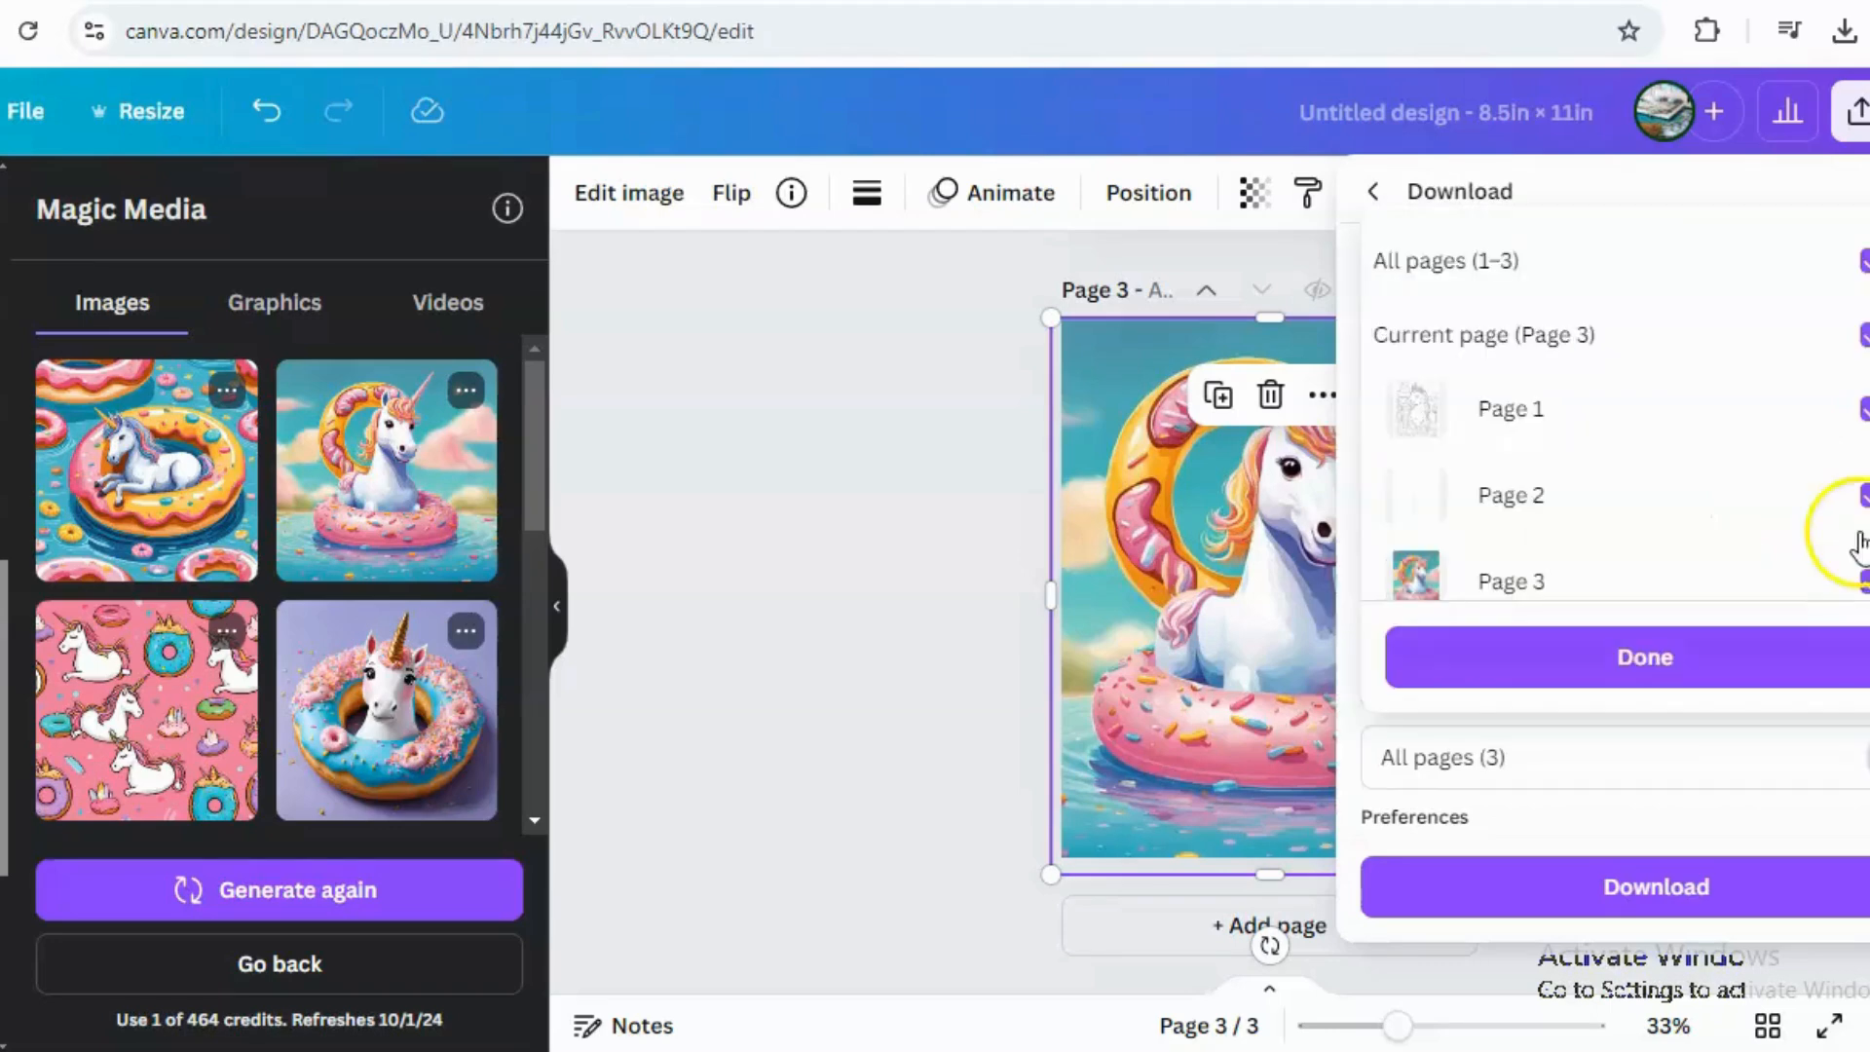
pyautogui.click(1865, 265)
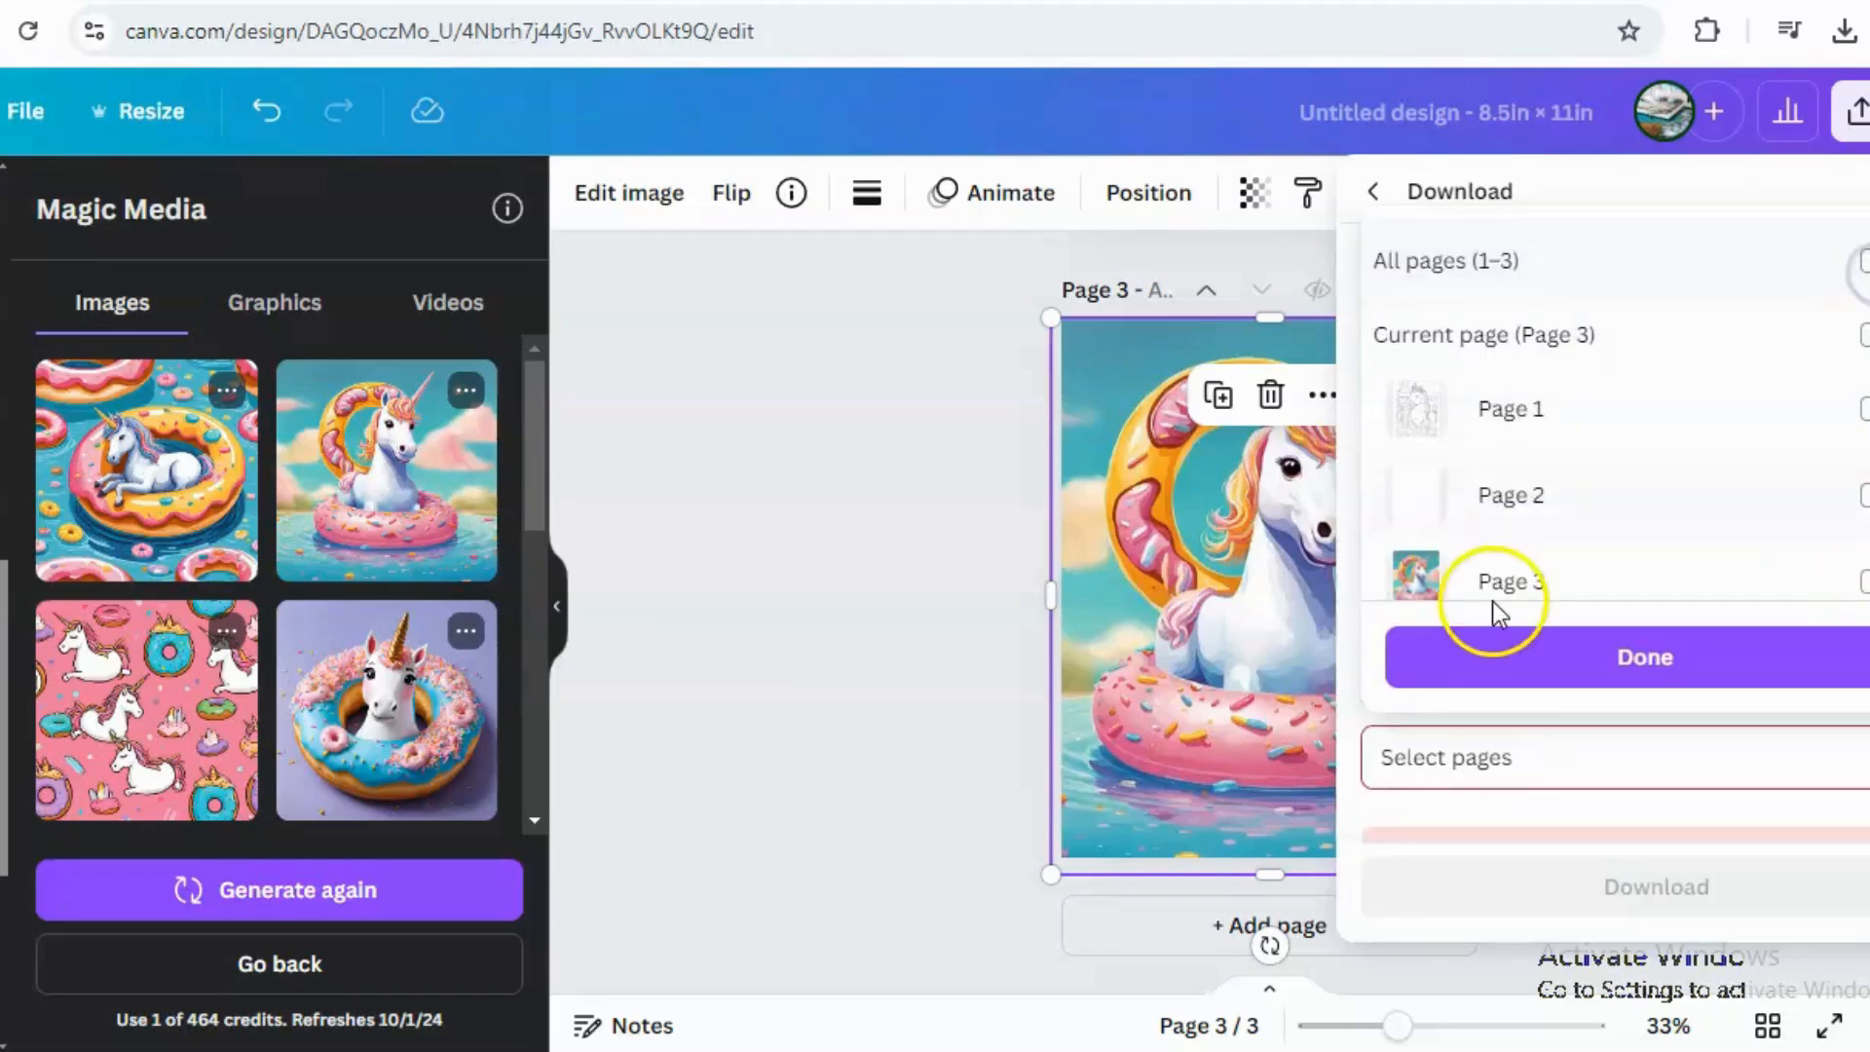
pyautogui.click(1407, 575)
pyautogui.click(1620, 656)
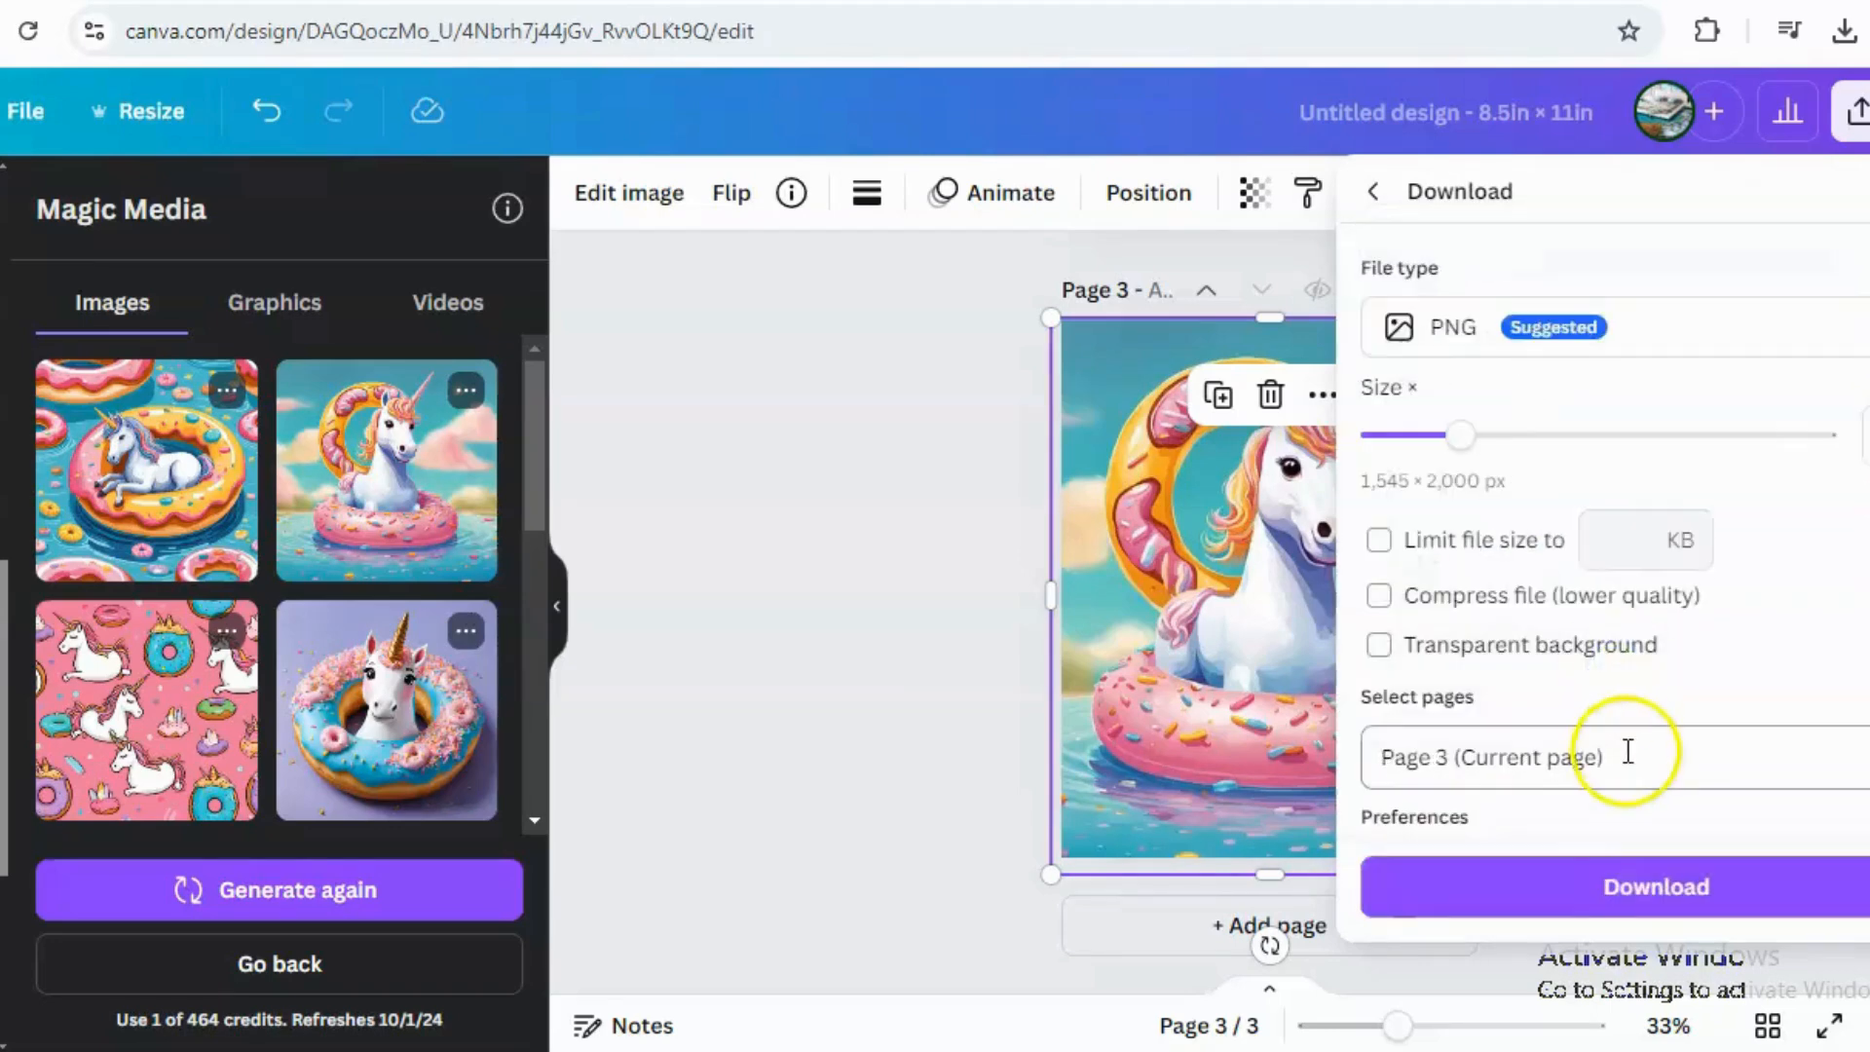
pyautogui.click(1593, 887)
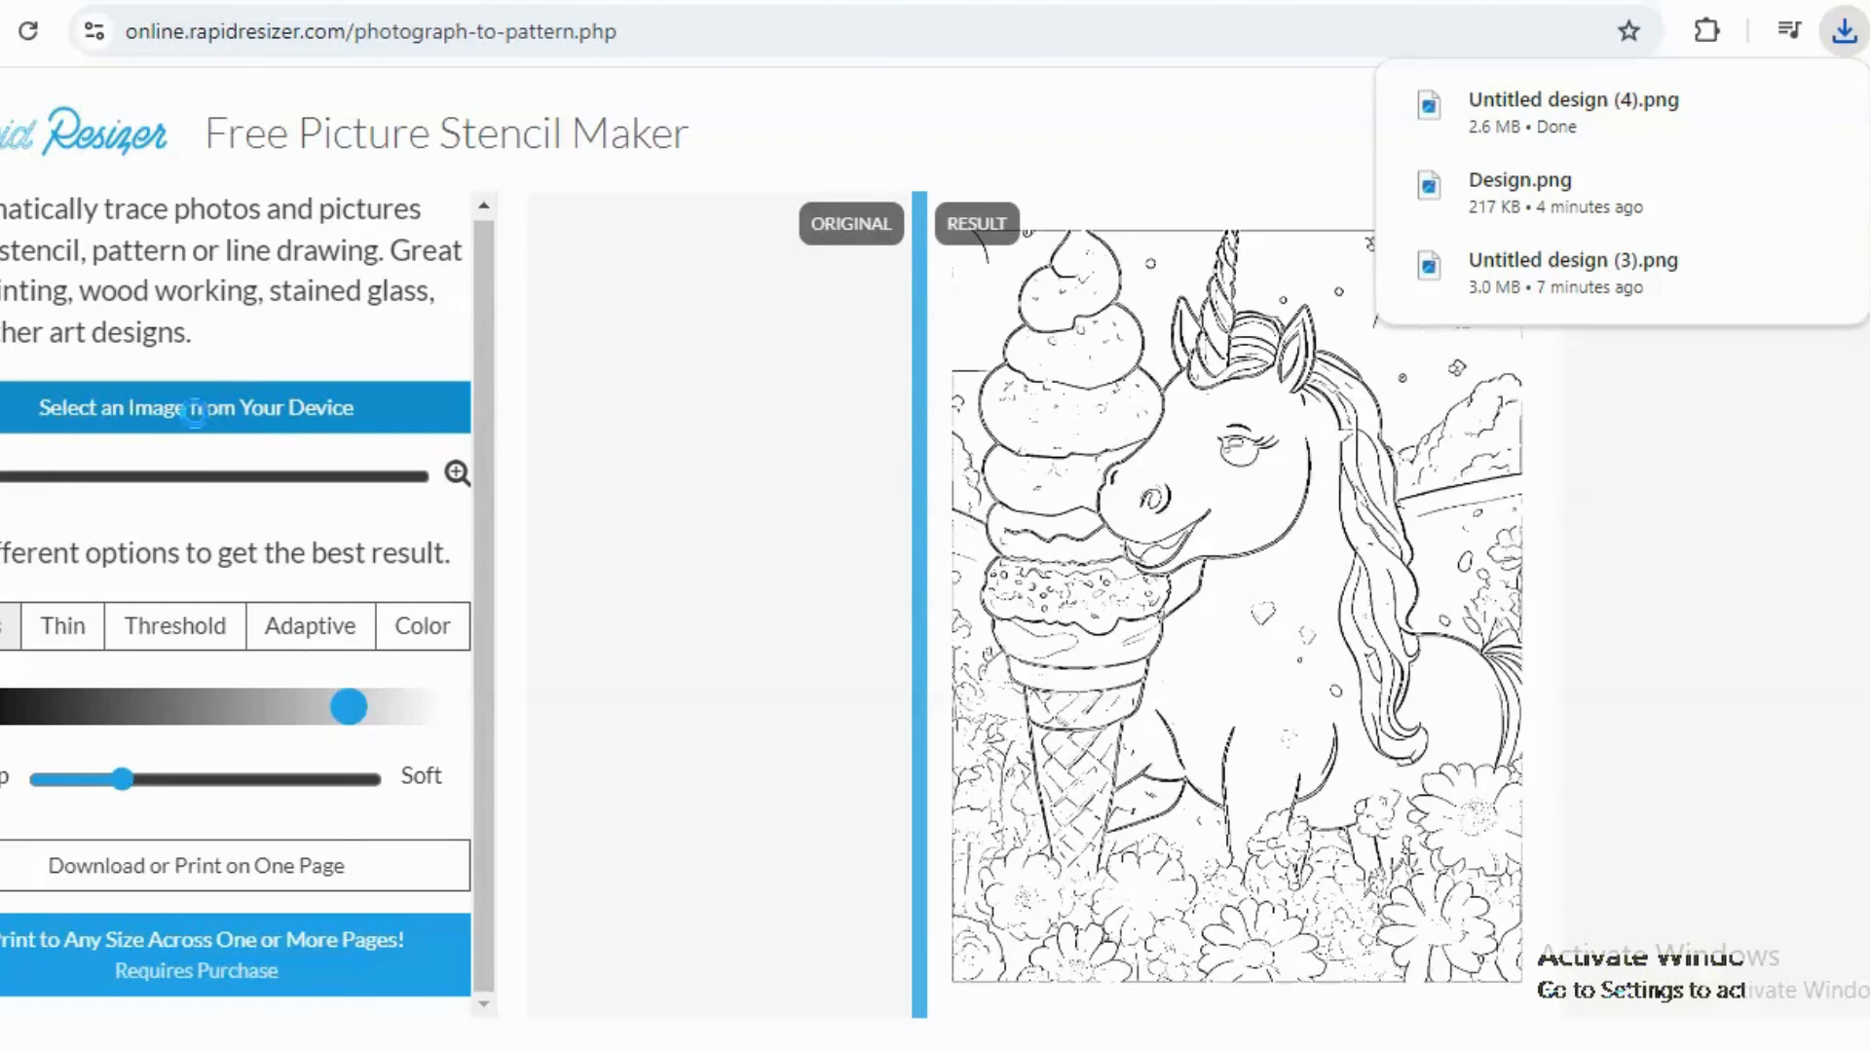
# Load Untitled design (4).png into Rapid Resizer's stencil maker.
pyautogui.click(196, 409)
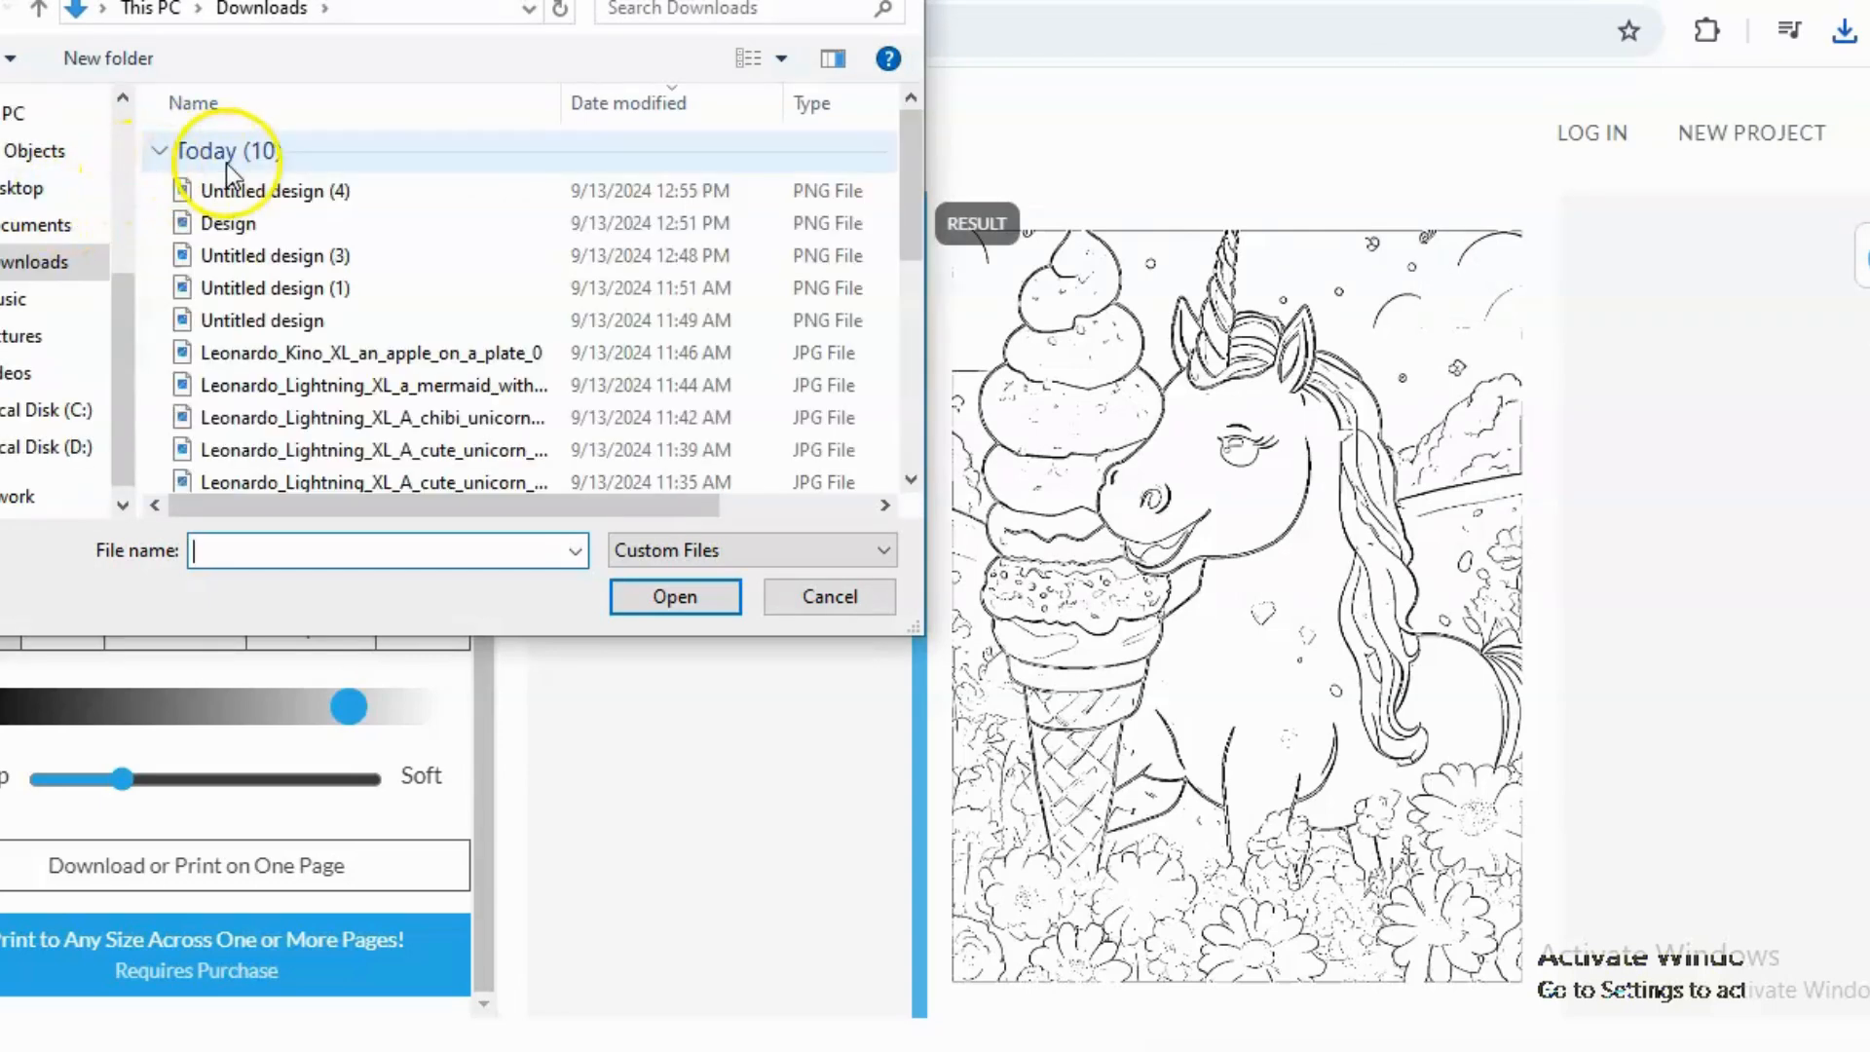
pyautogui.click(237, 193)
pyautogui.click(692, 608)
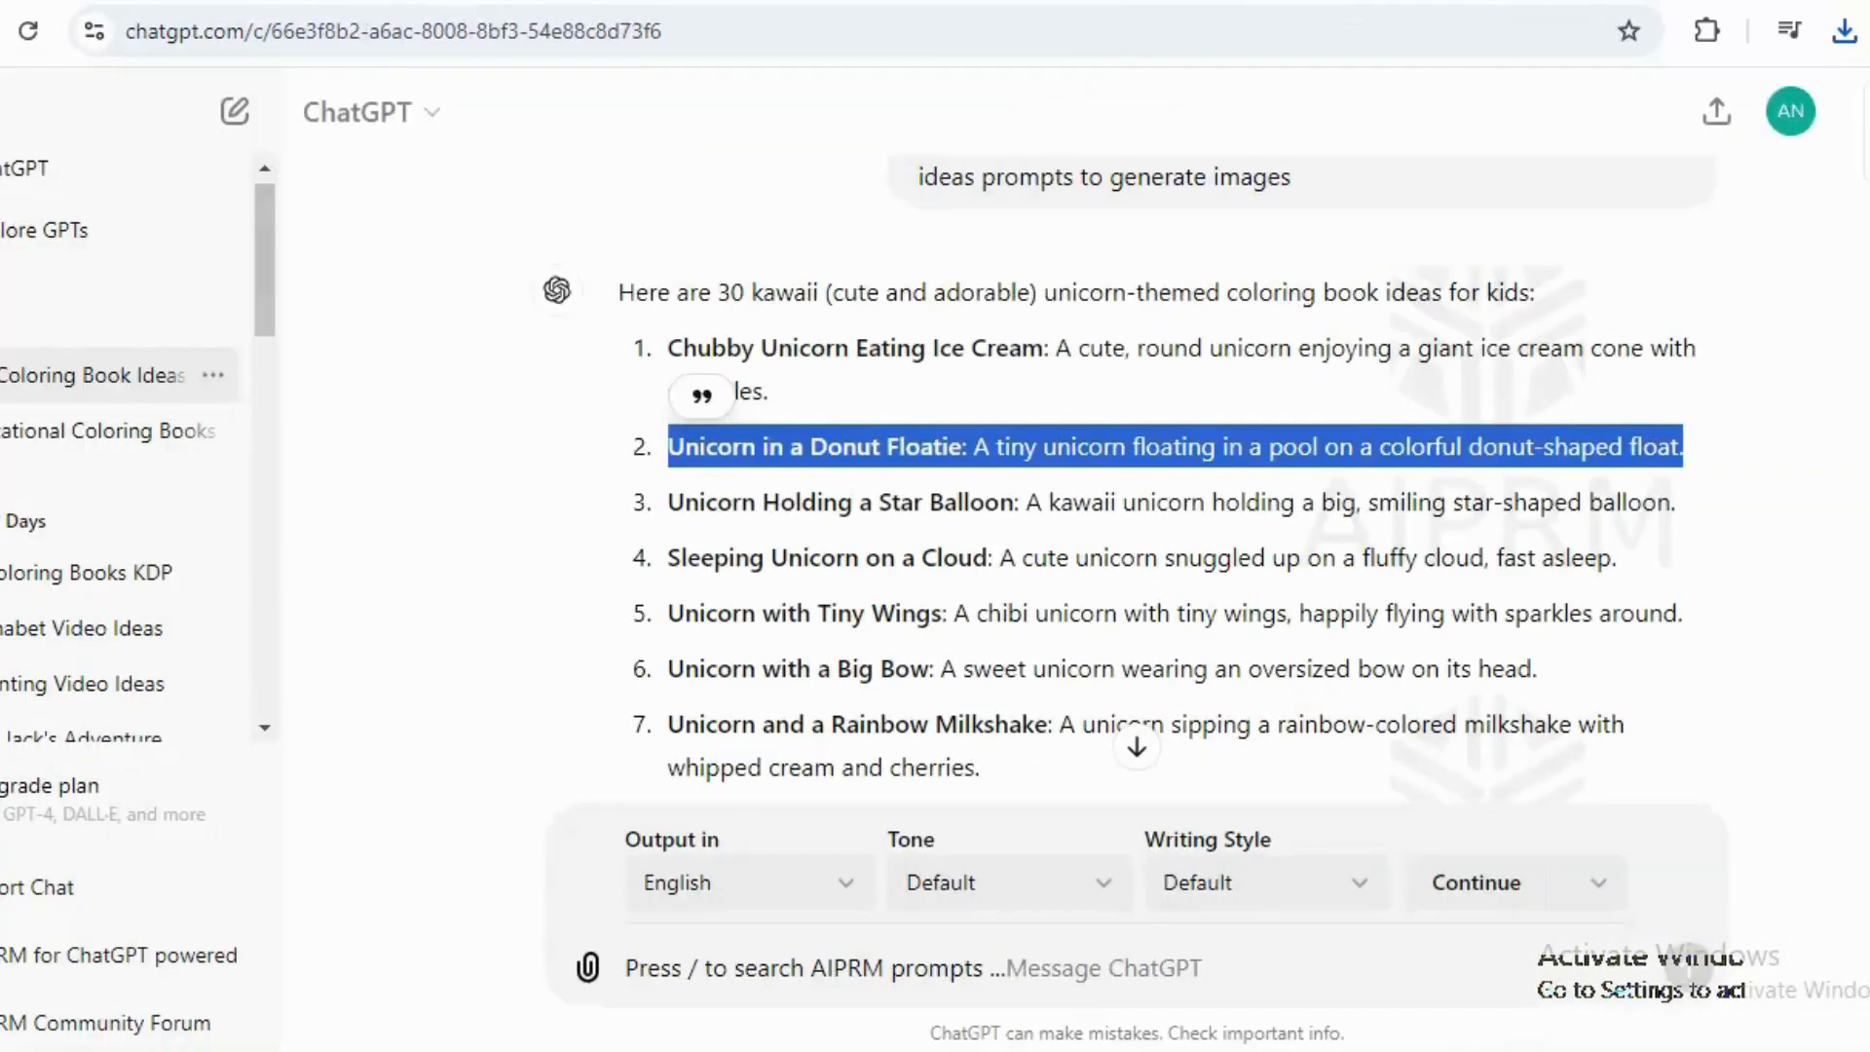
# Review the kawaii unicorn prompt ideas by highlighting items 2 to 5 of the list.
pyautogui.click(1044, 577)
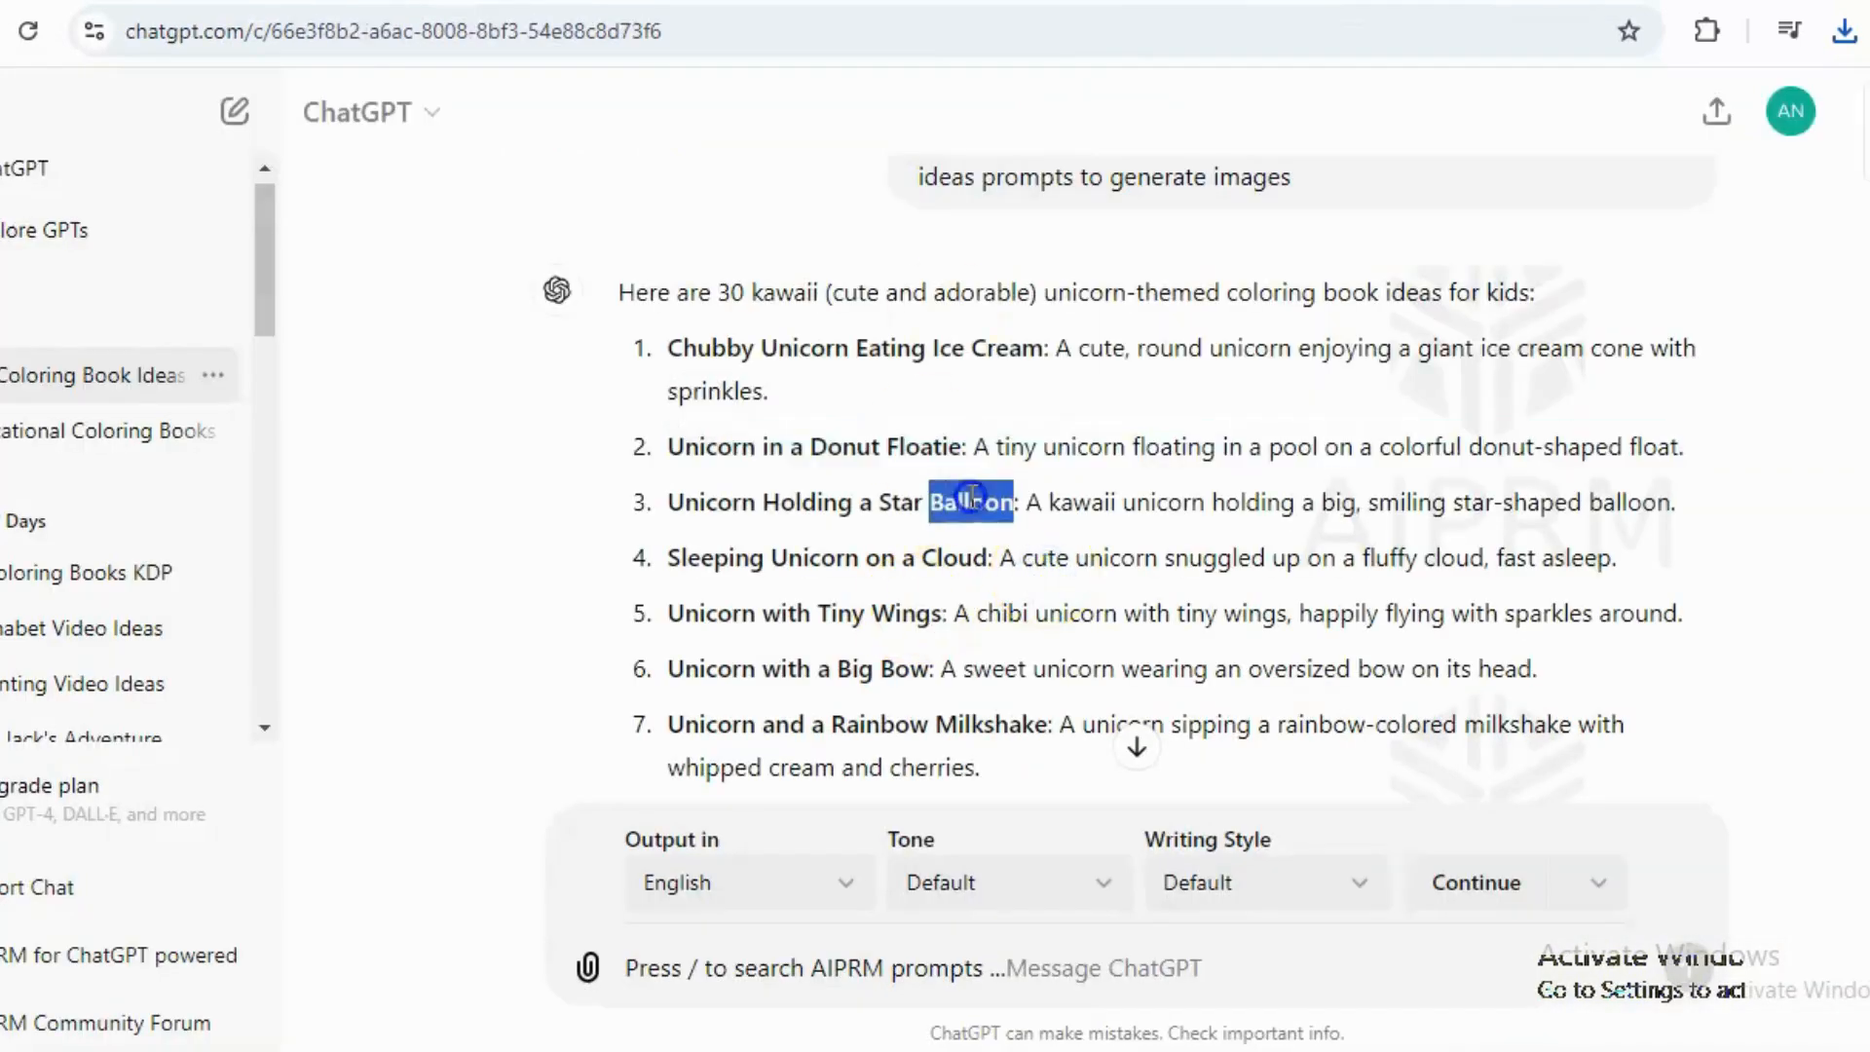
pyautogui.tripleClick(984, 499)
pyautogui.tripleClick(992, 541)
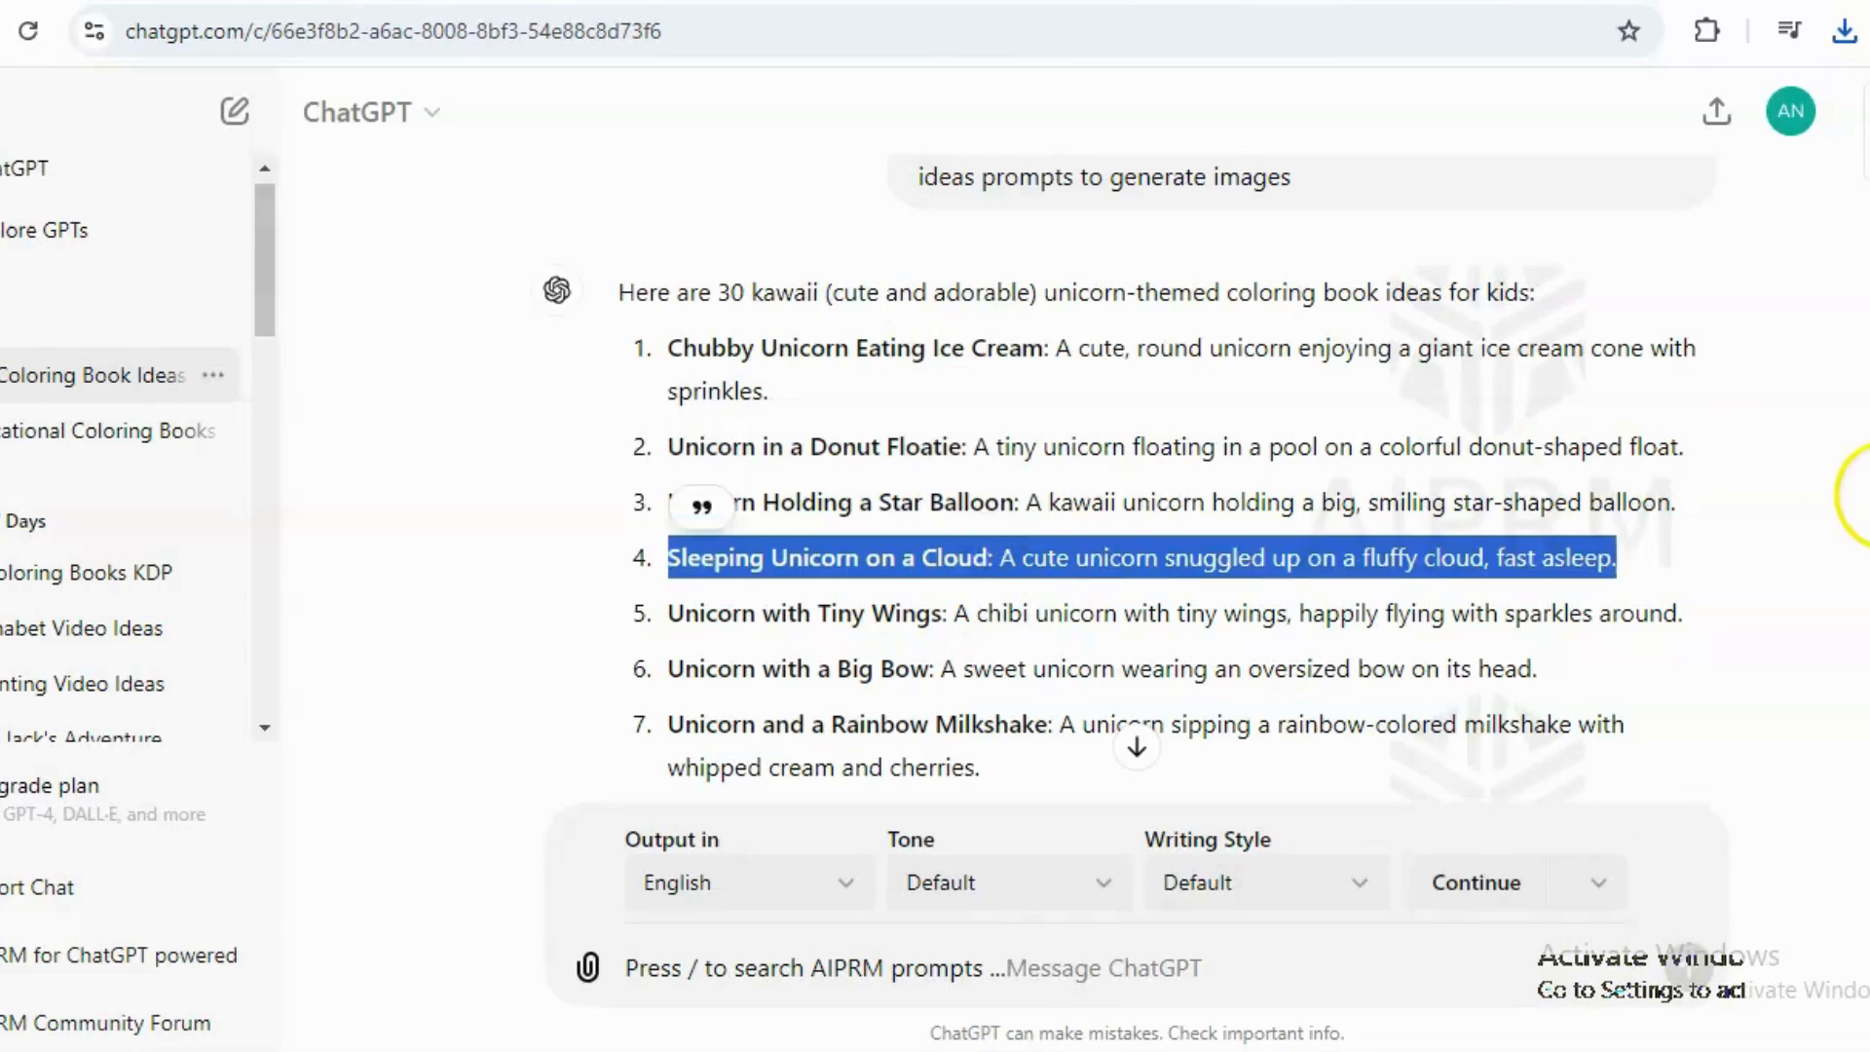
pyautogui.click(994, 613)
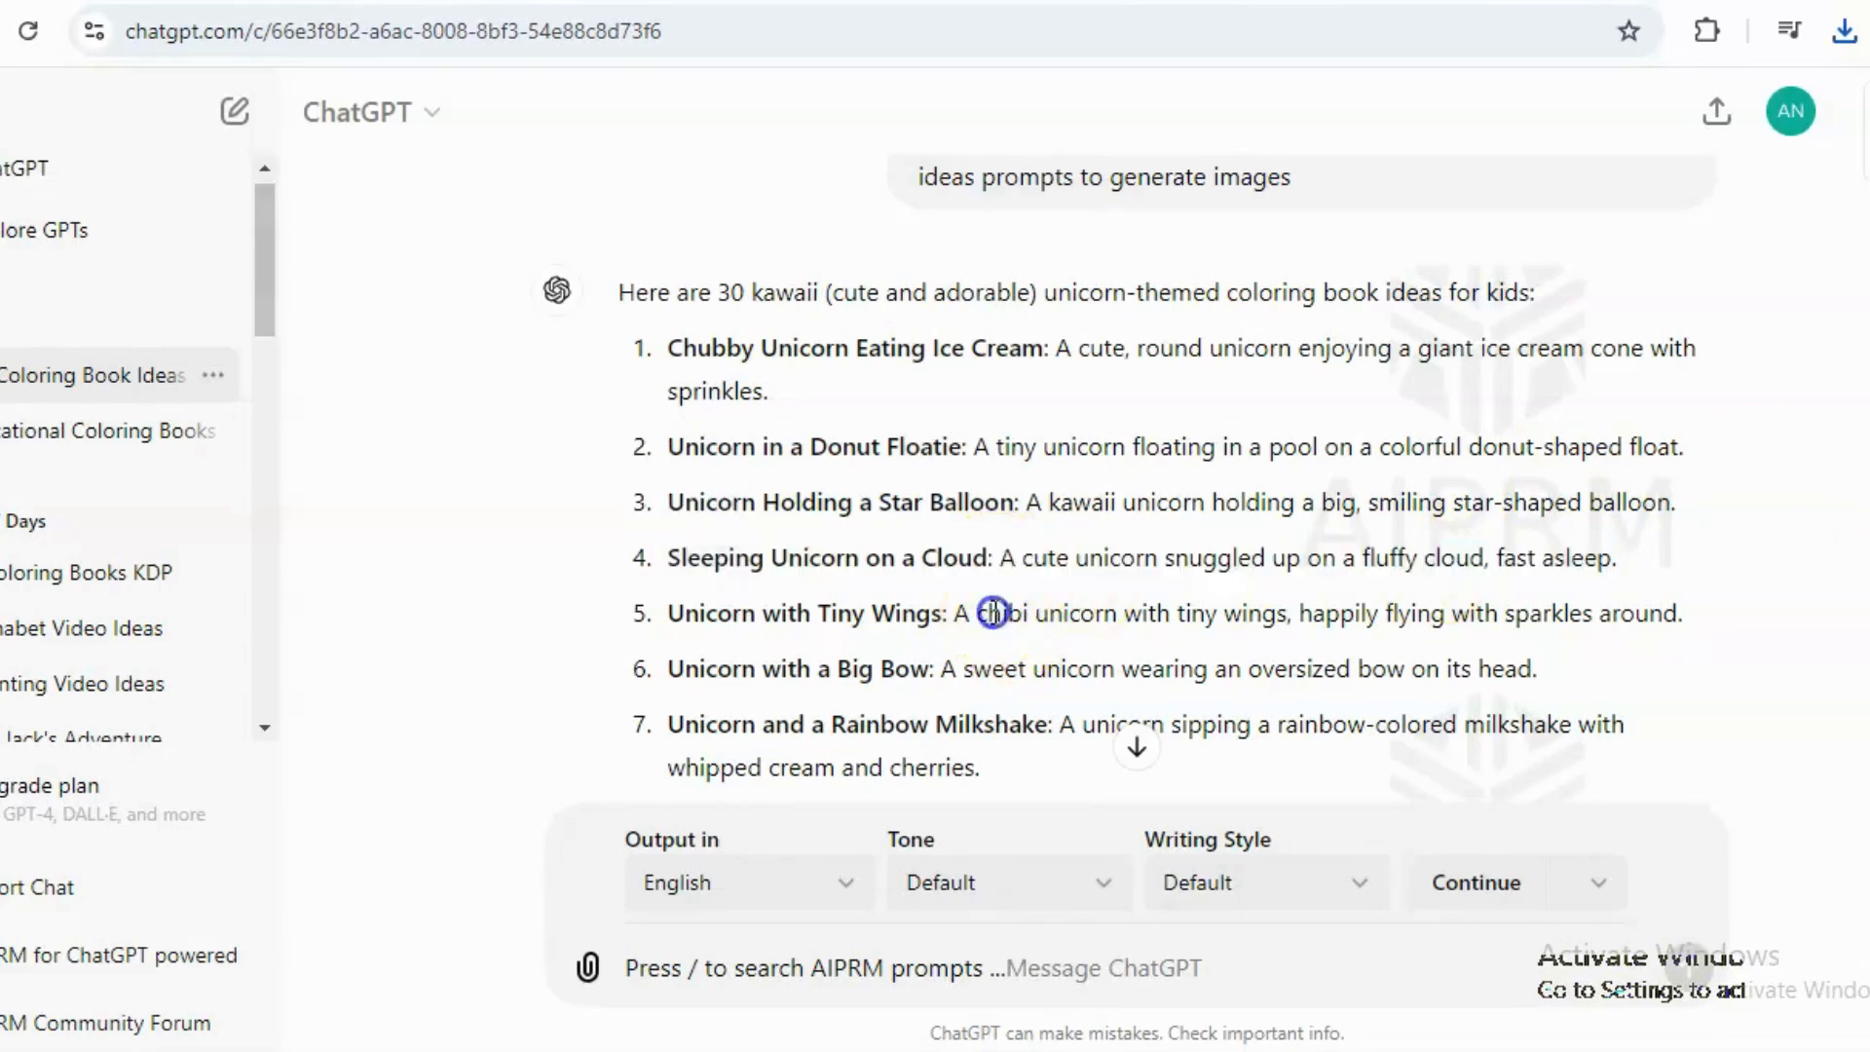
pyautogui.tripleClick(994, 613)
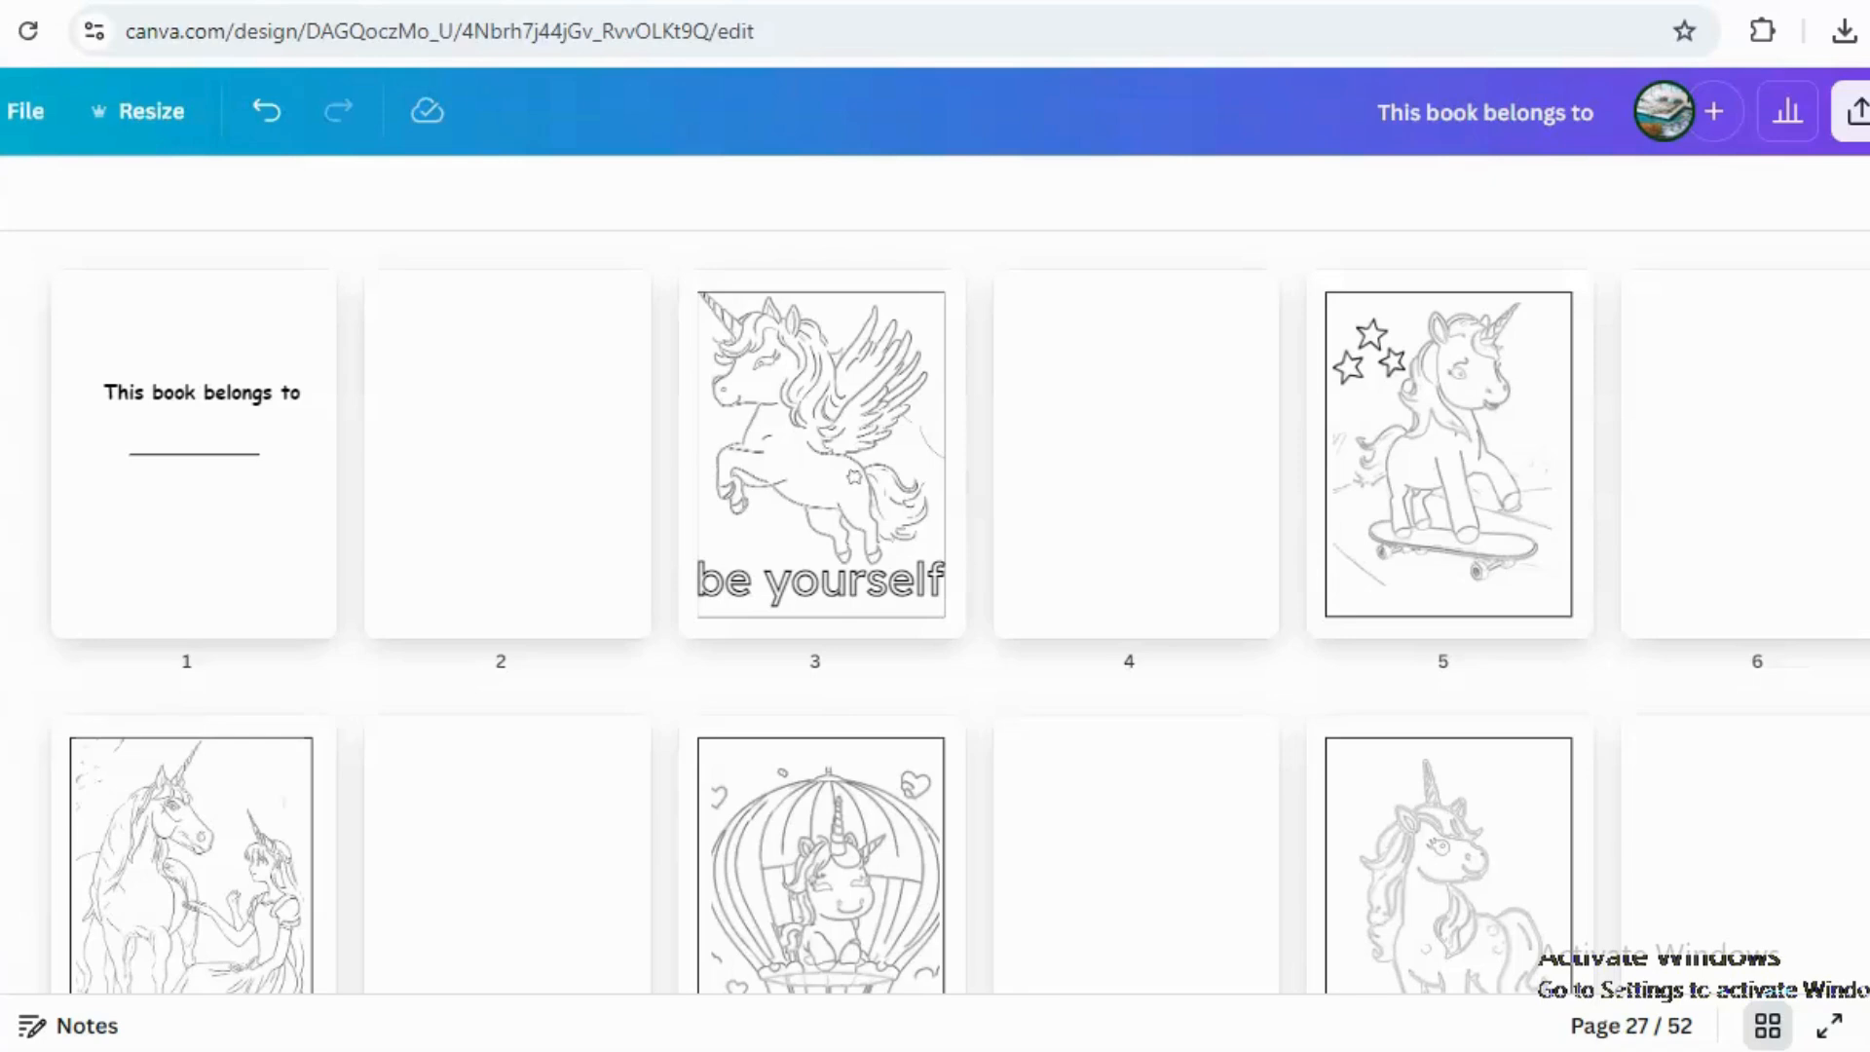
# Browse through all pages of the colouring book design in grid view.
pyautogui.moveTo(1294, 310)
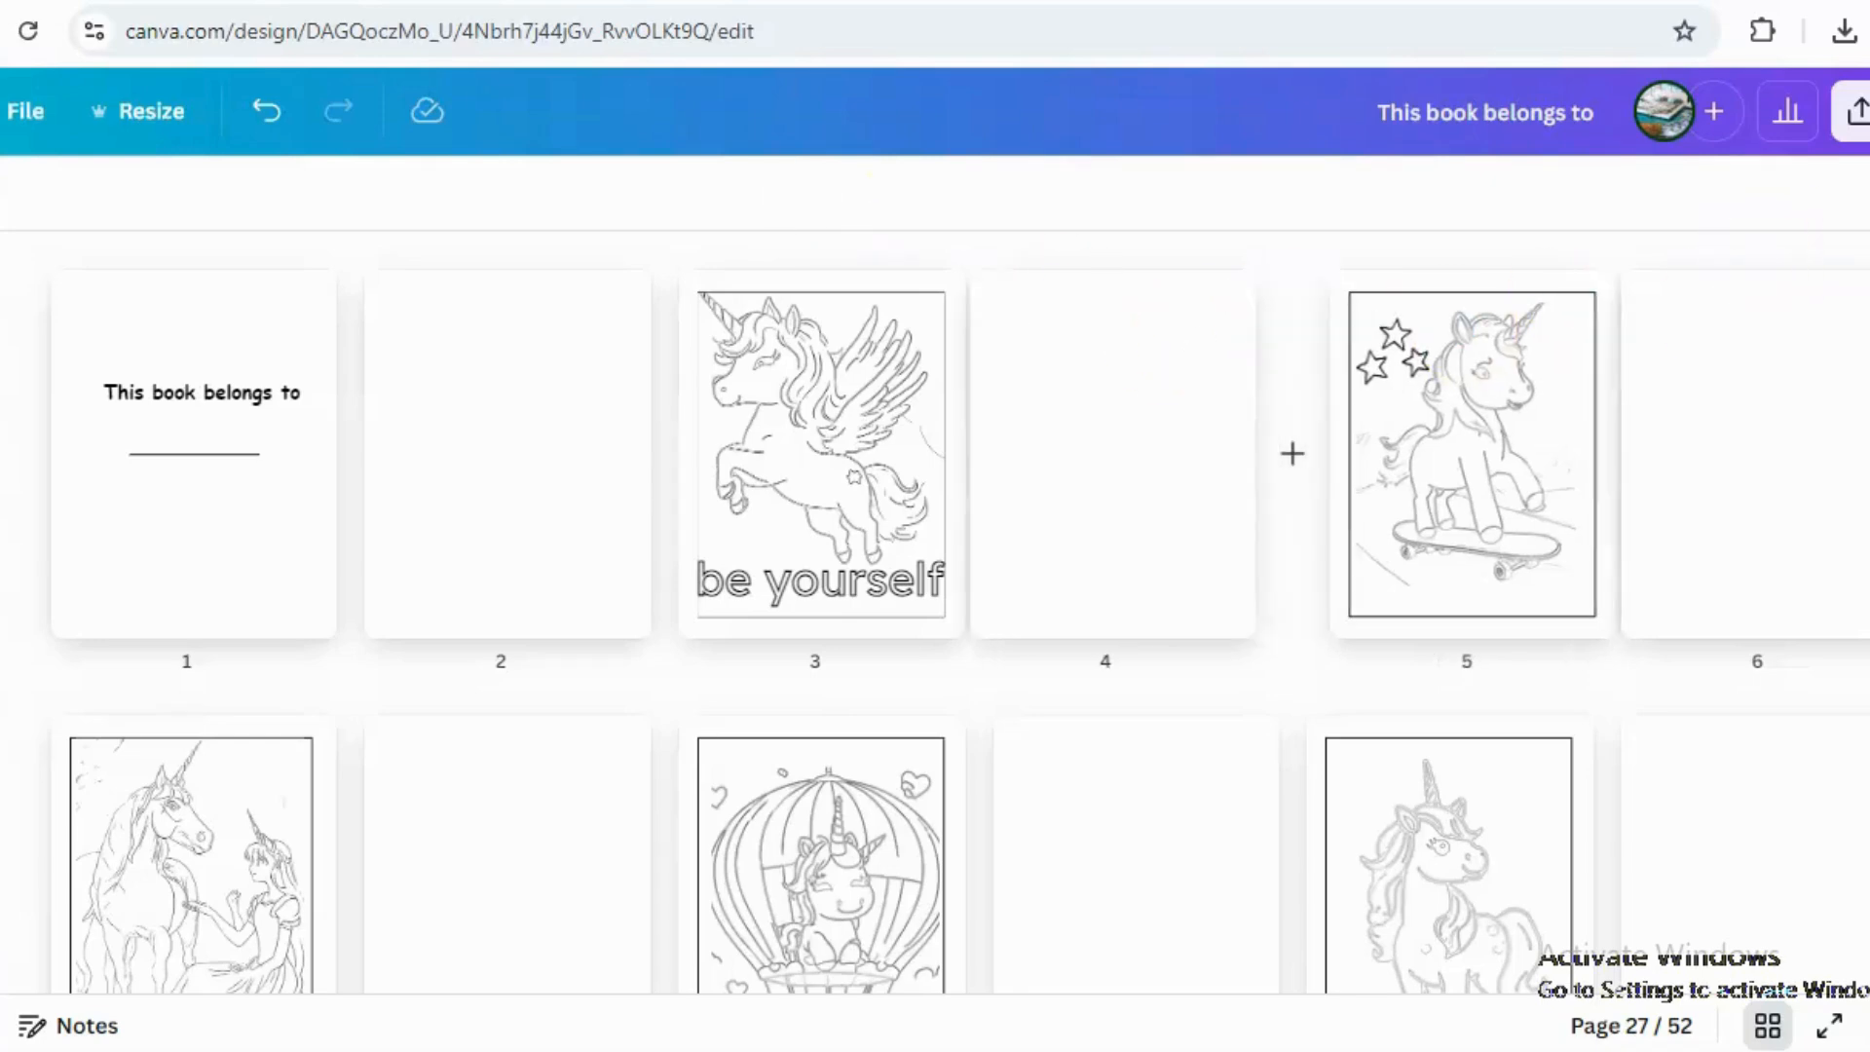
pyautogui.scroll(-7, 935, 585)
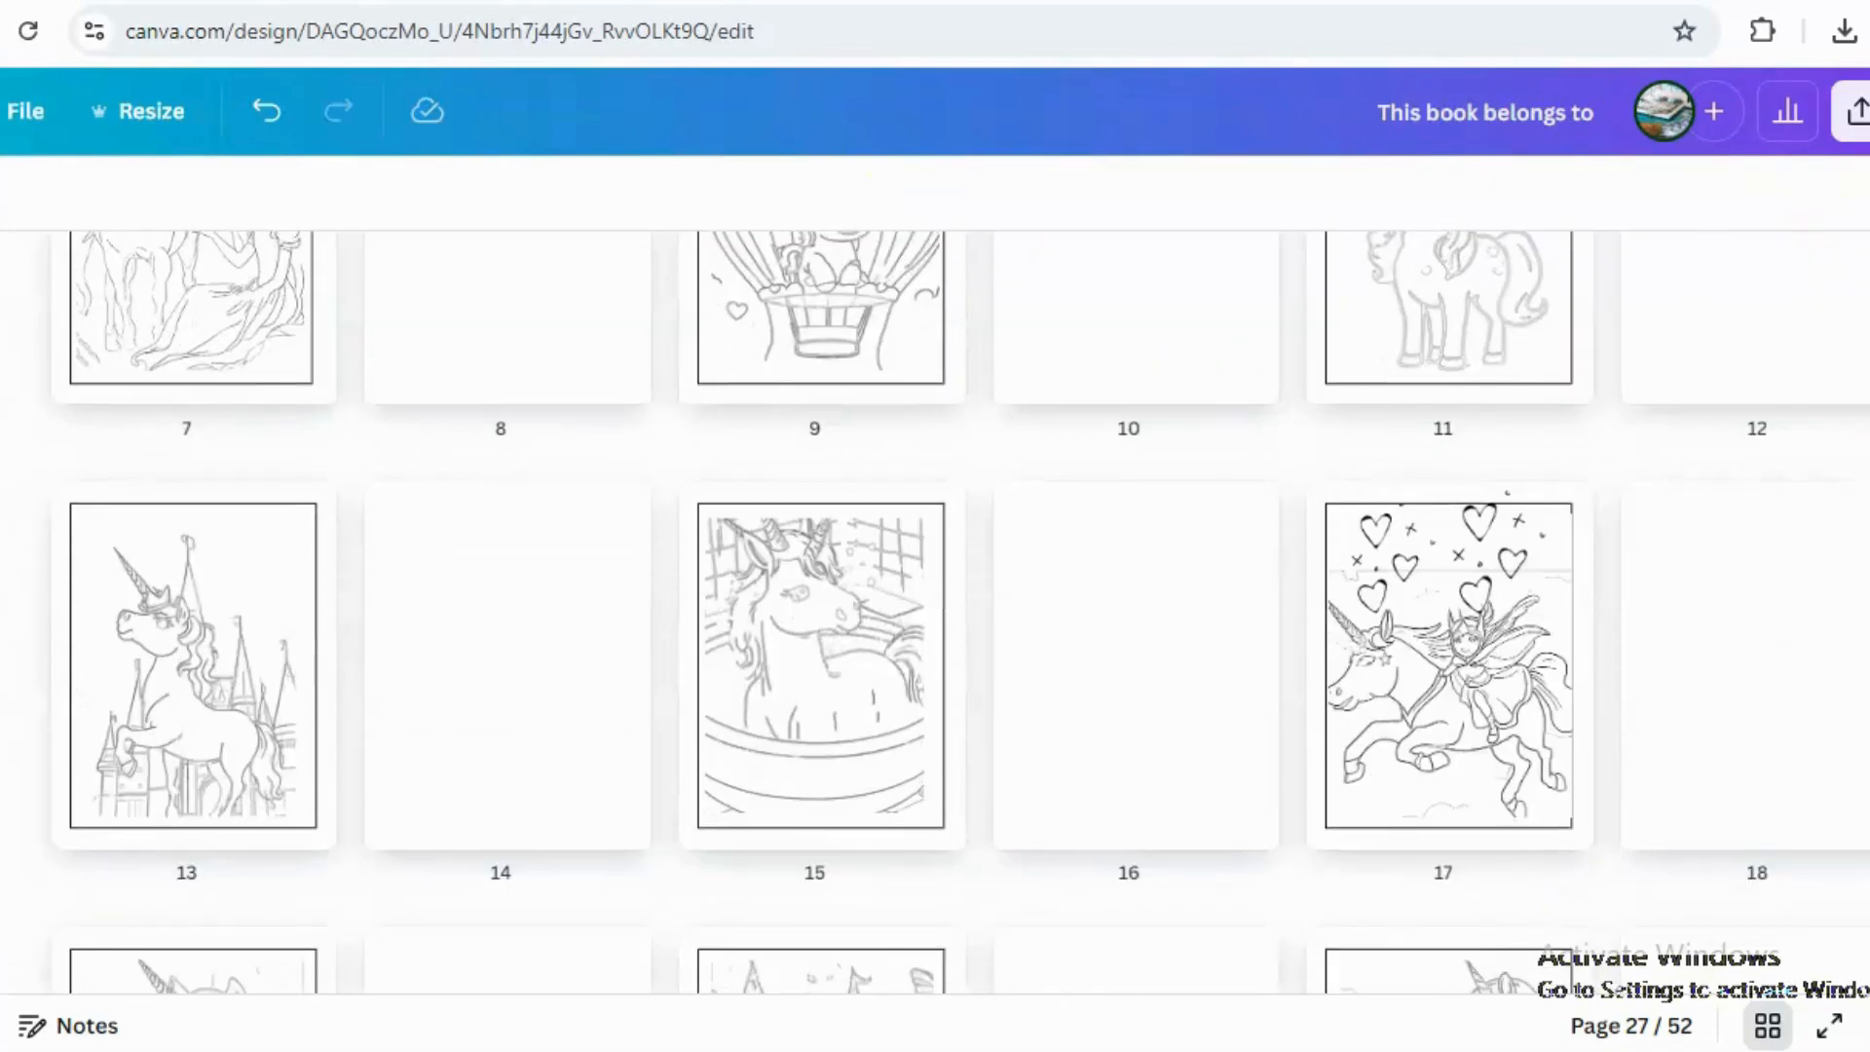
pyautogui.scroll(-12, 935, 585)
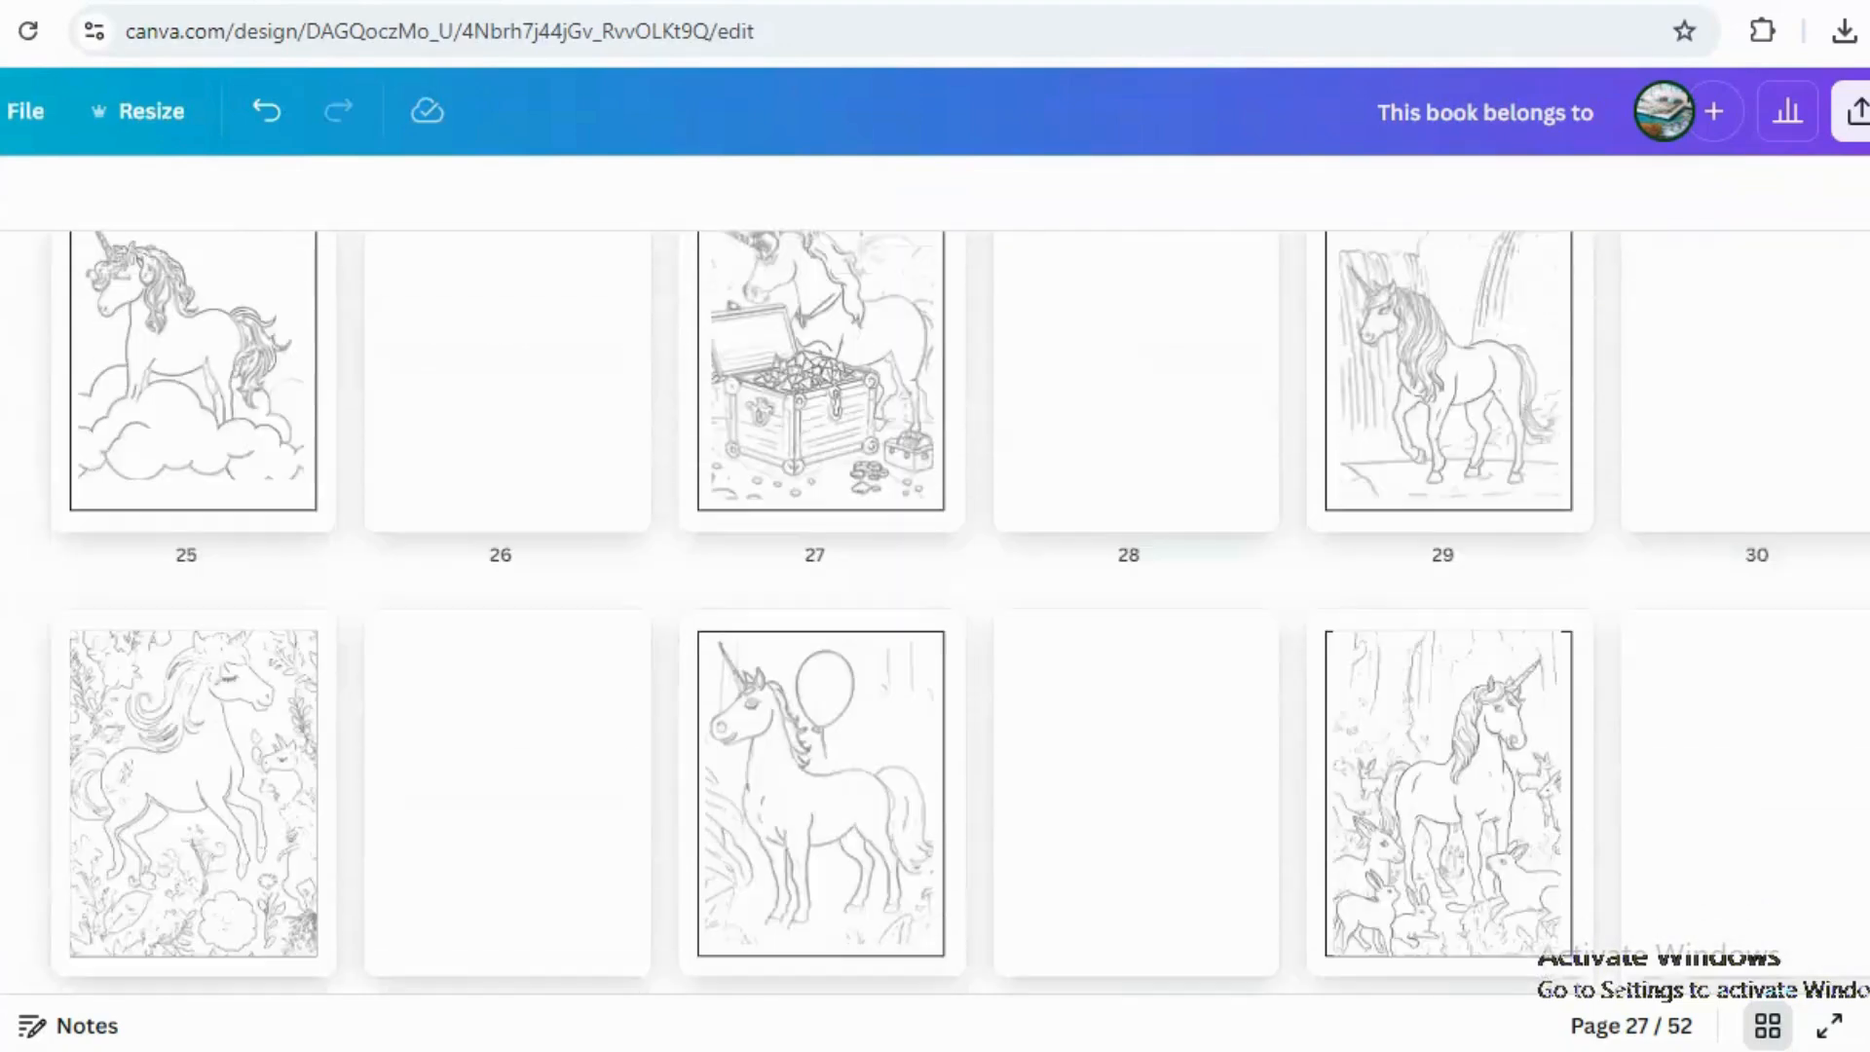
pyautogui.scroll(-5, 935, 585)
pyautogui.scroll(-7, 935, 584)
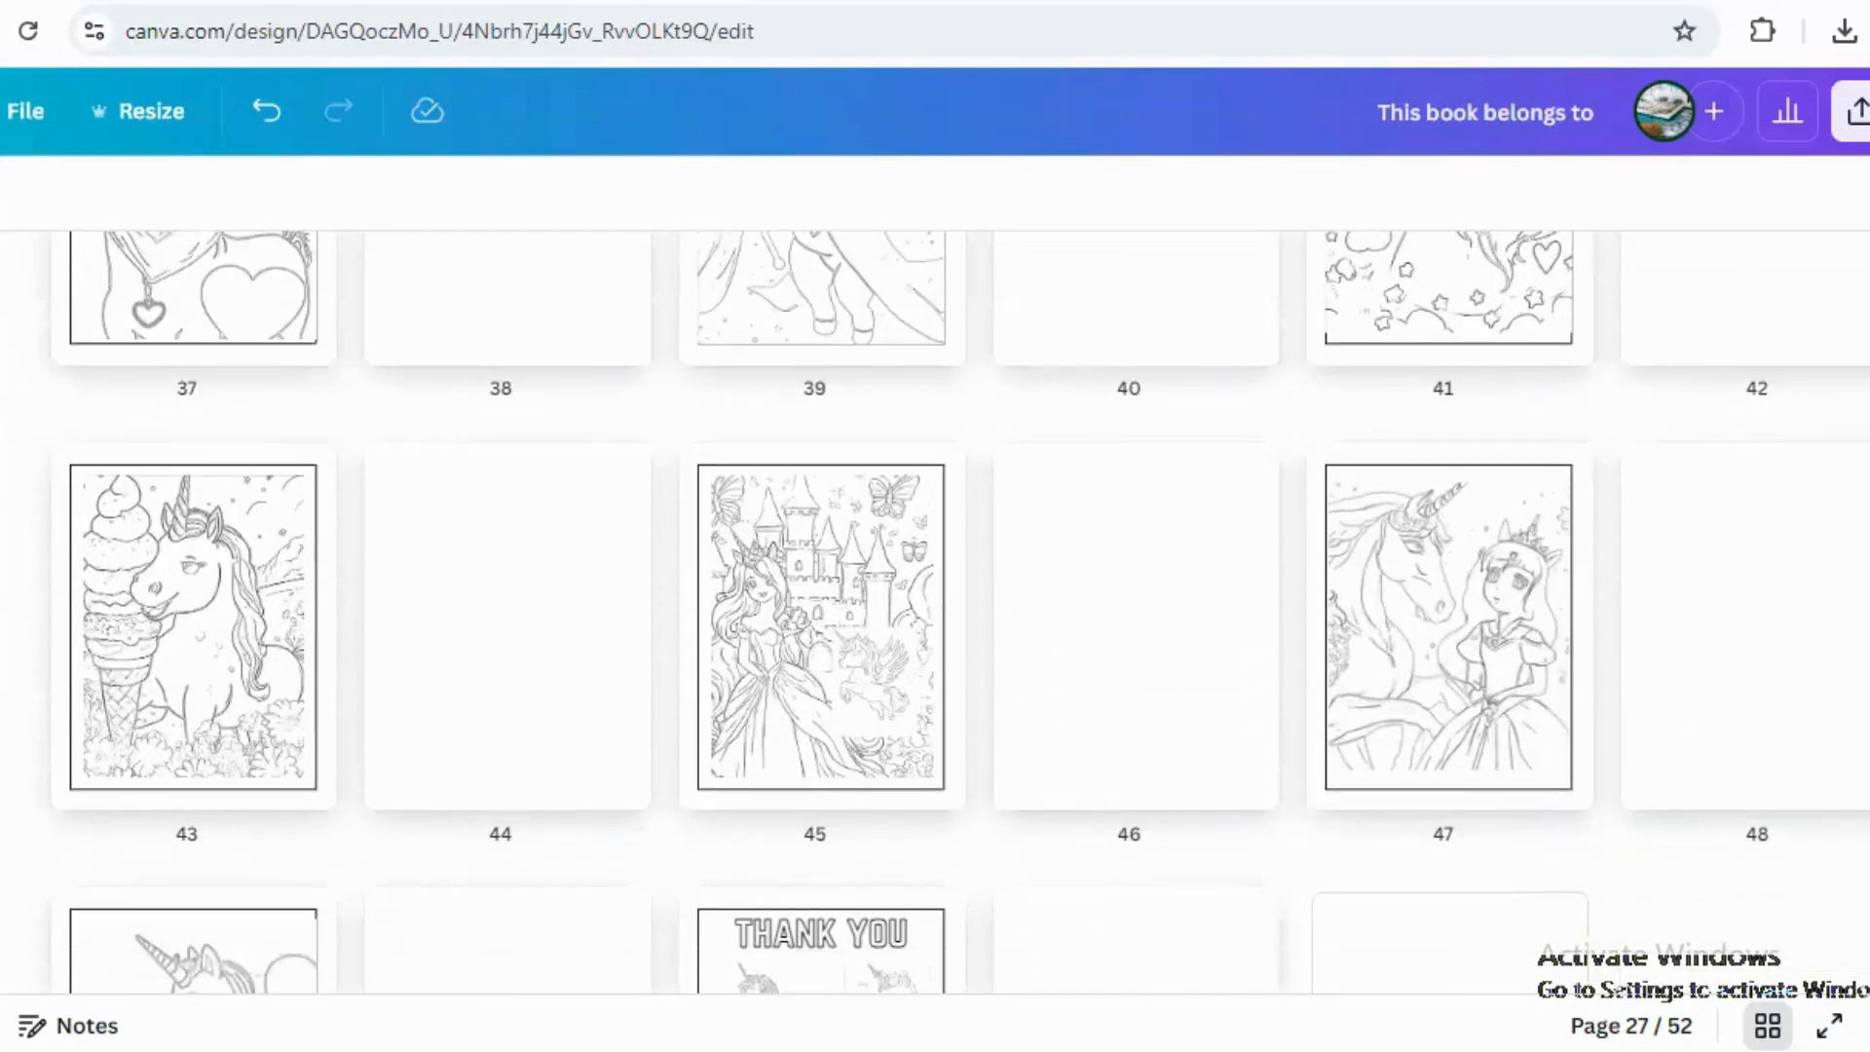
pyautogui.scroll(6, 935, 585)
pyautogui.scroll(20, 935, 584)
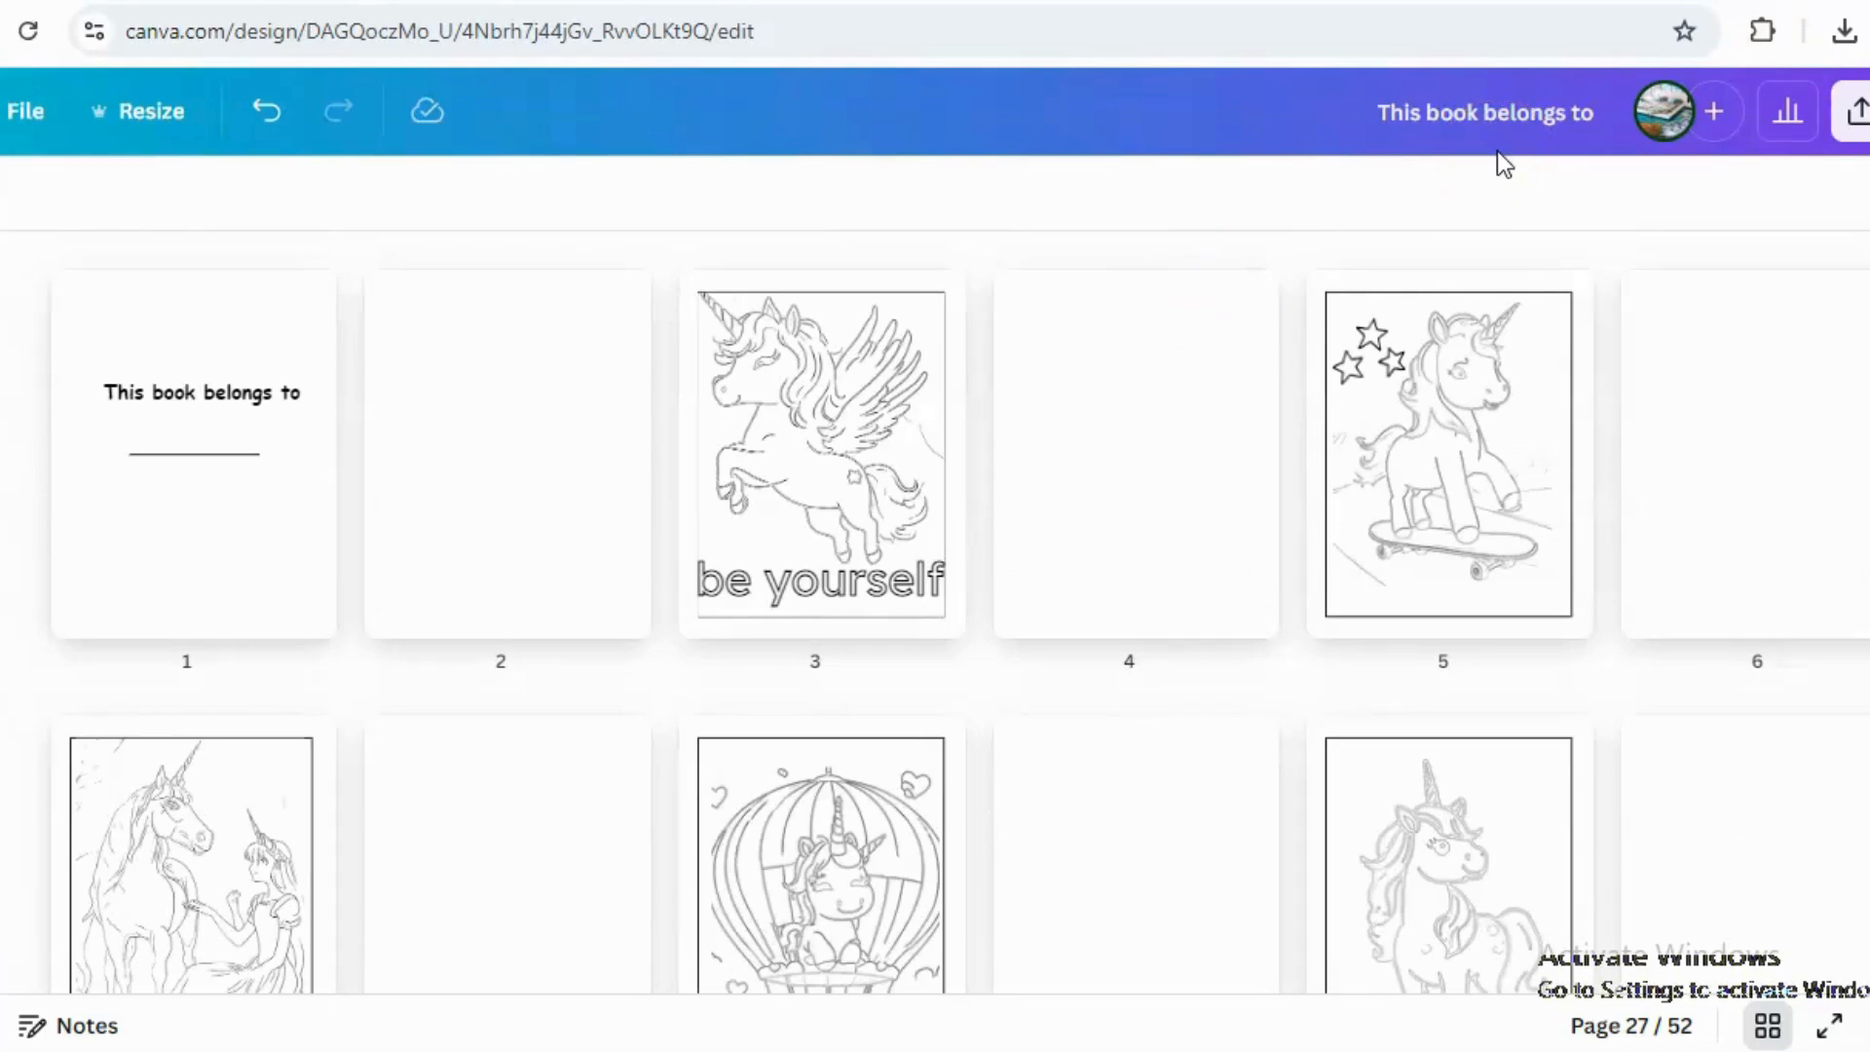
# Switch to the KDP cover calculator and set binding type to Paperback and interior type to Black & white.
pyautogui.hotkey('ctrl', 'Tab')
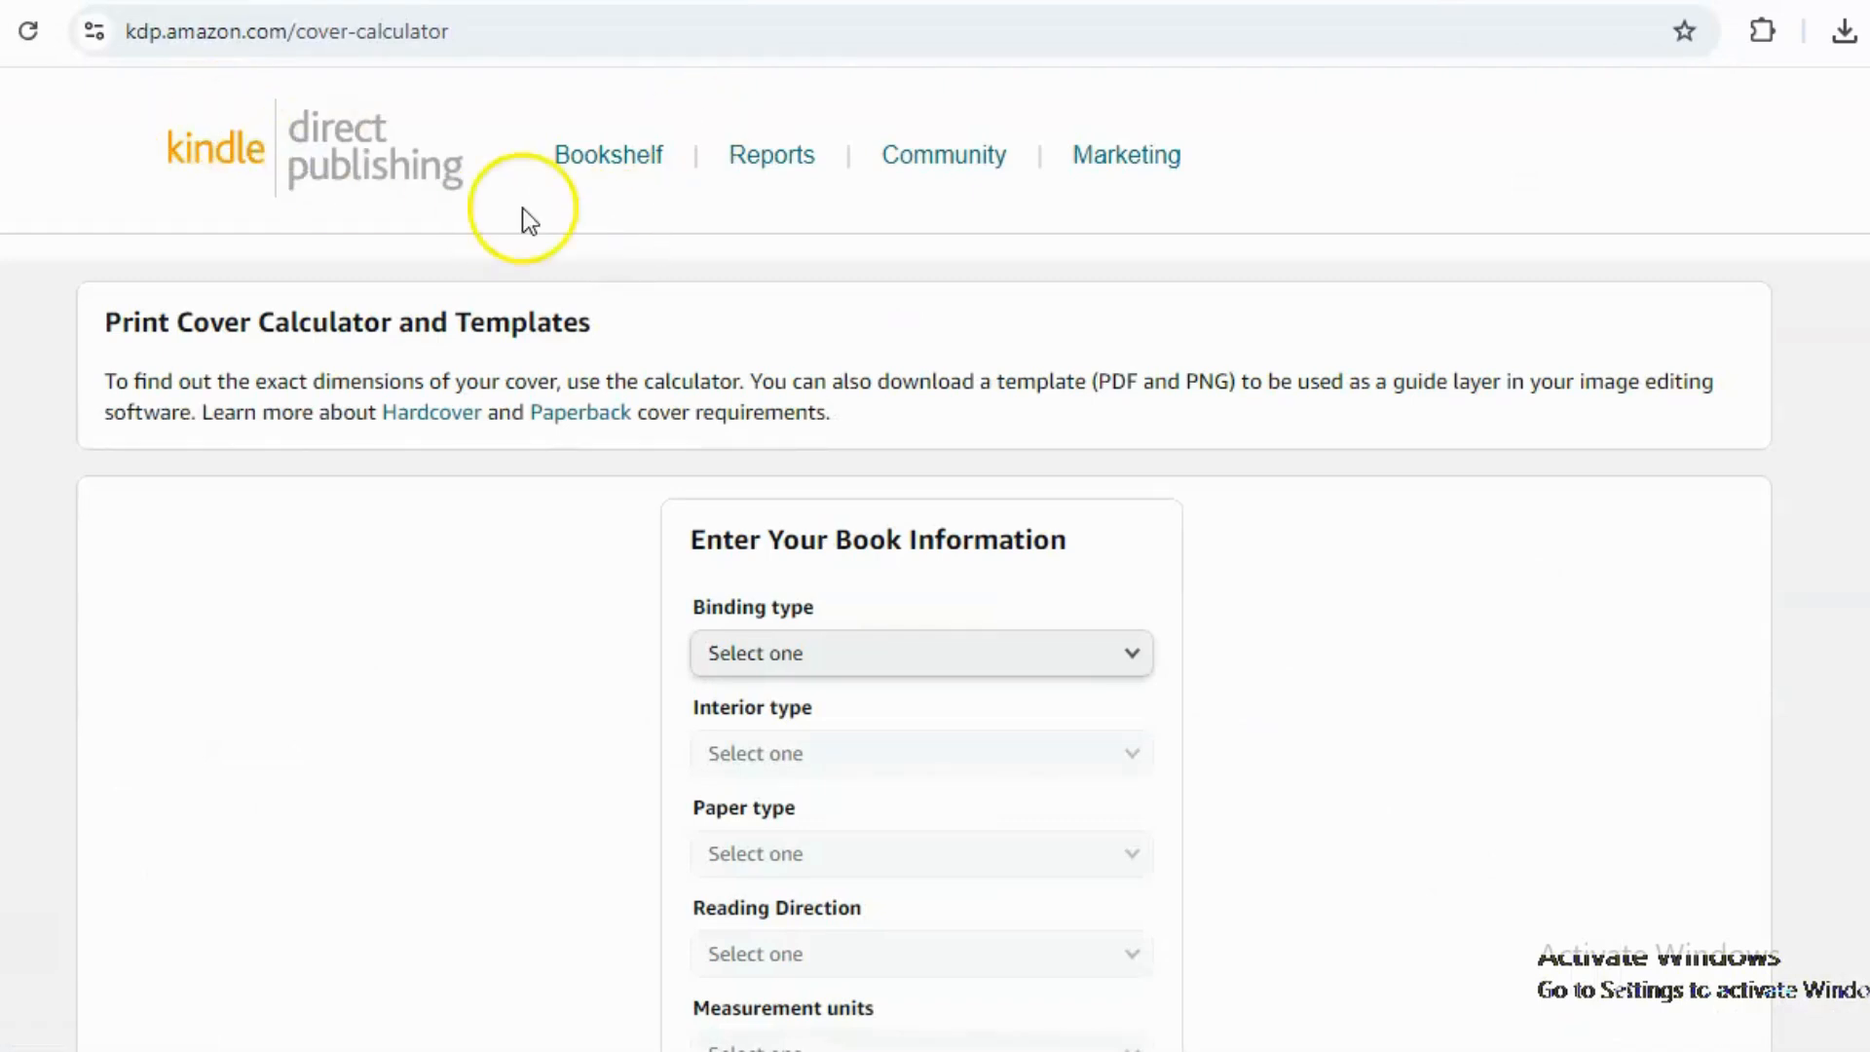
pyautogui.click(956, 666)
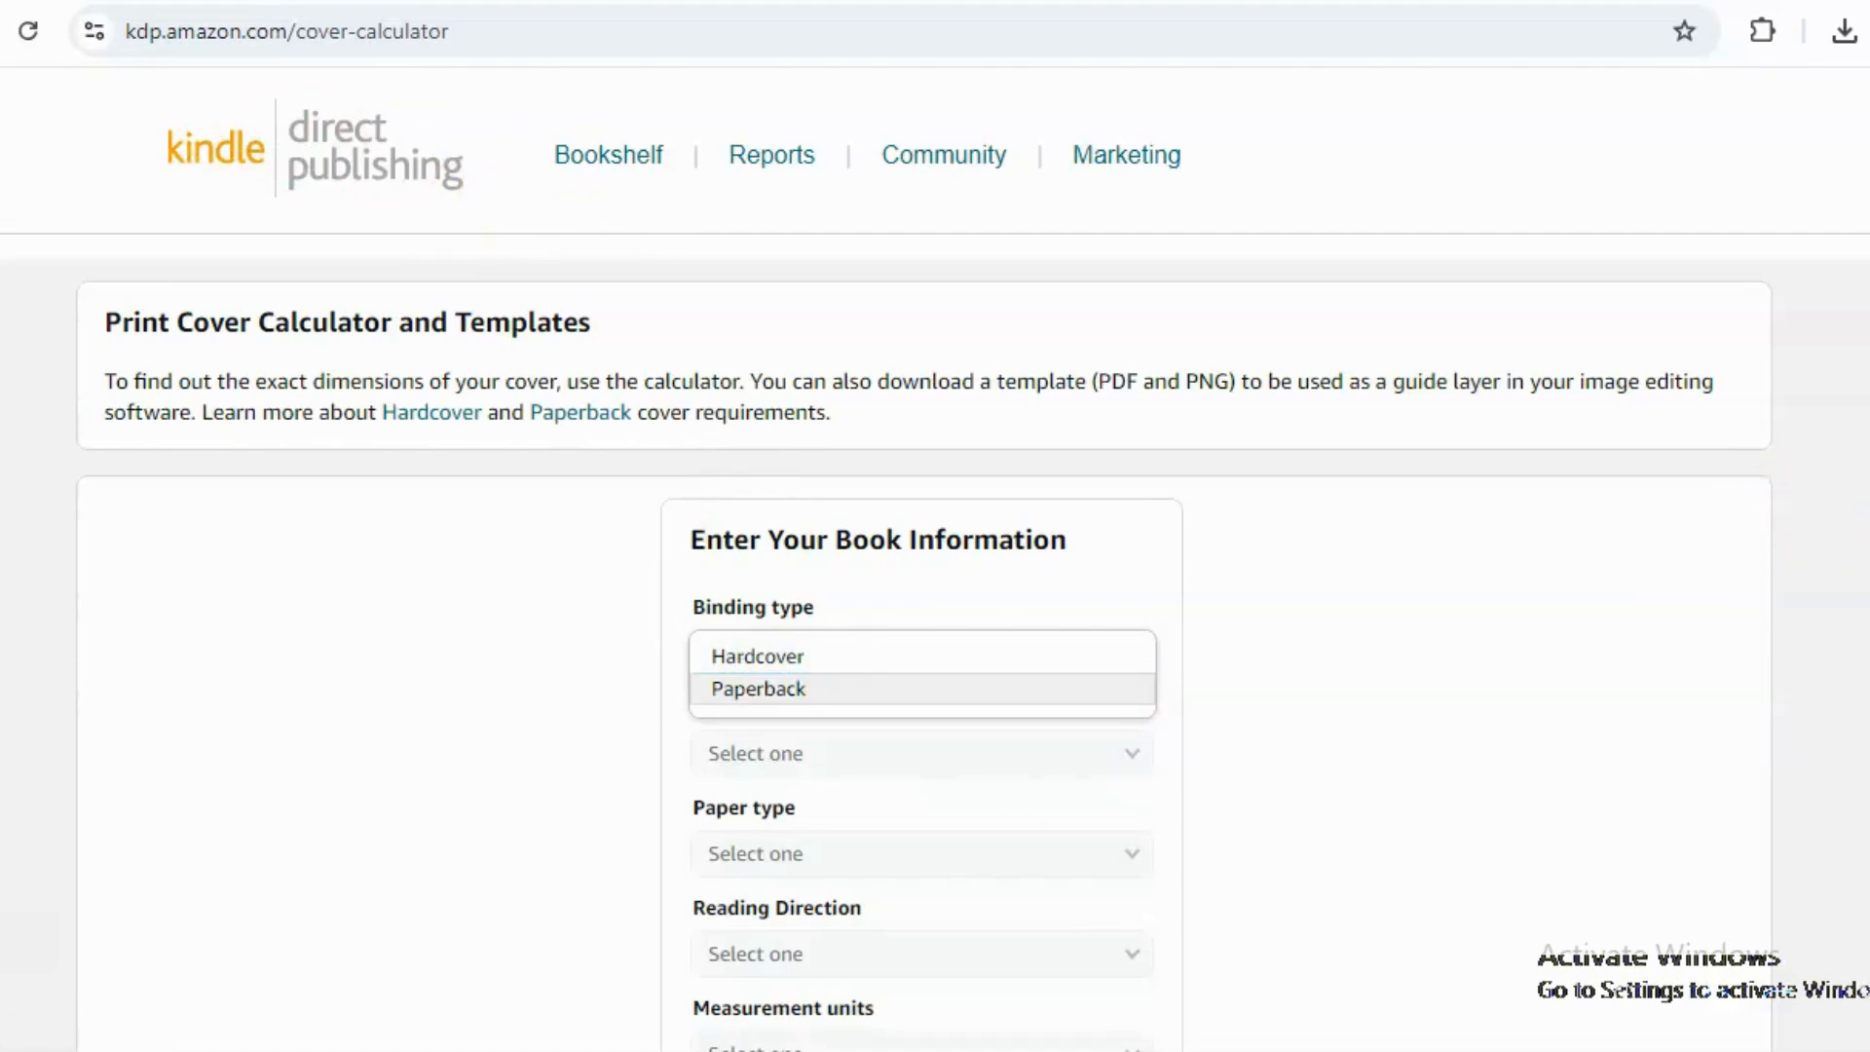
pyautogui.scroll(-2, 1165, 546)
pyautogui.click(1089, 498)
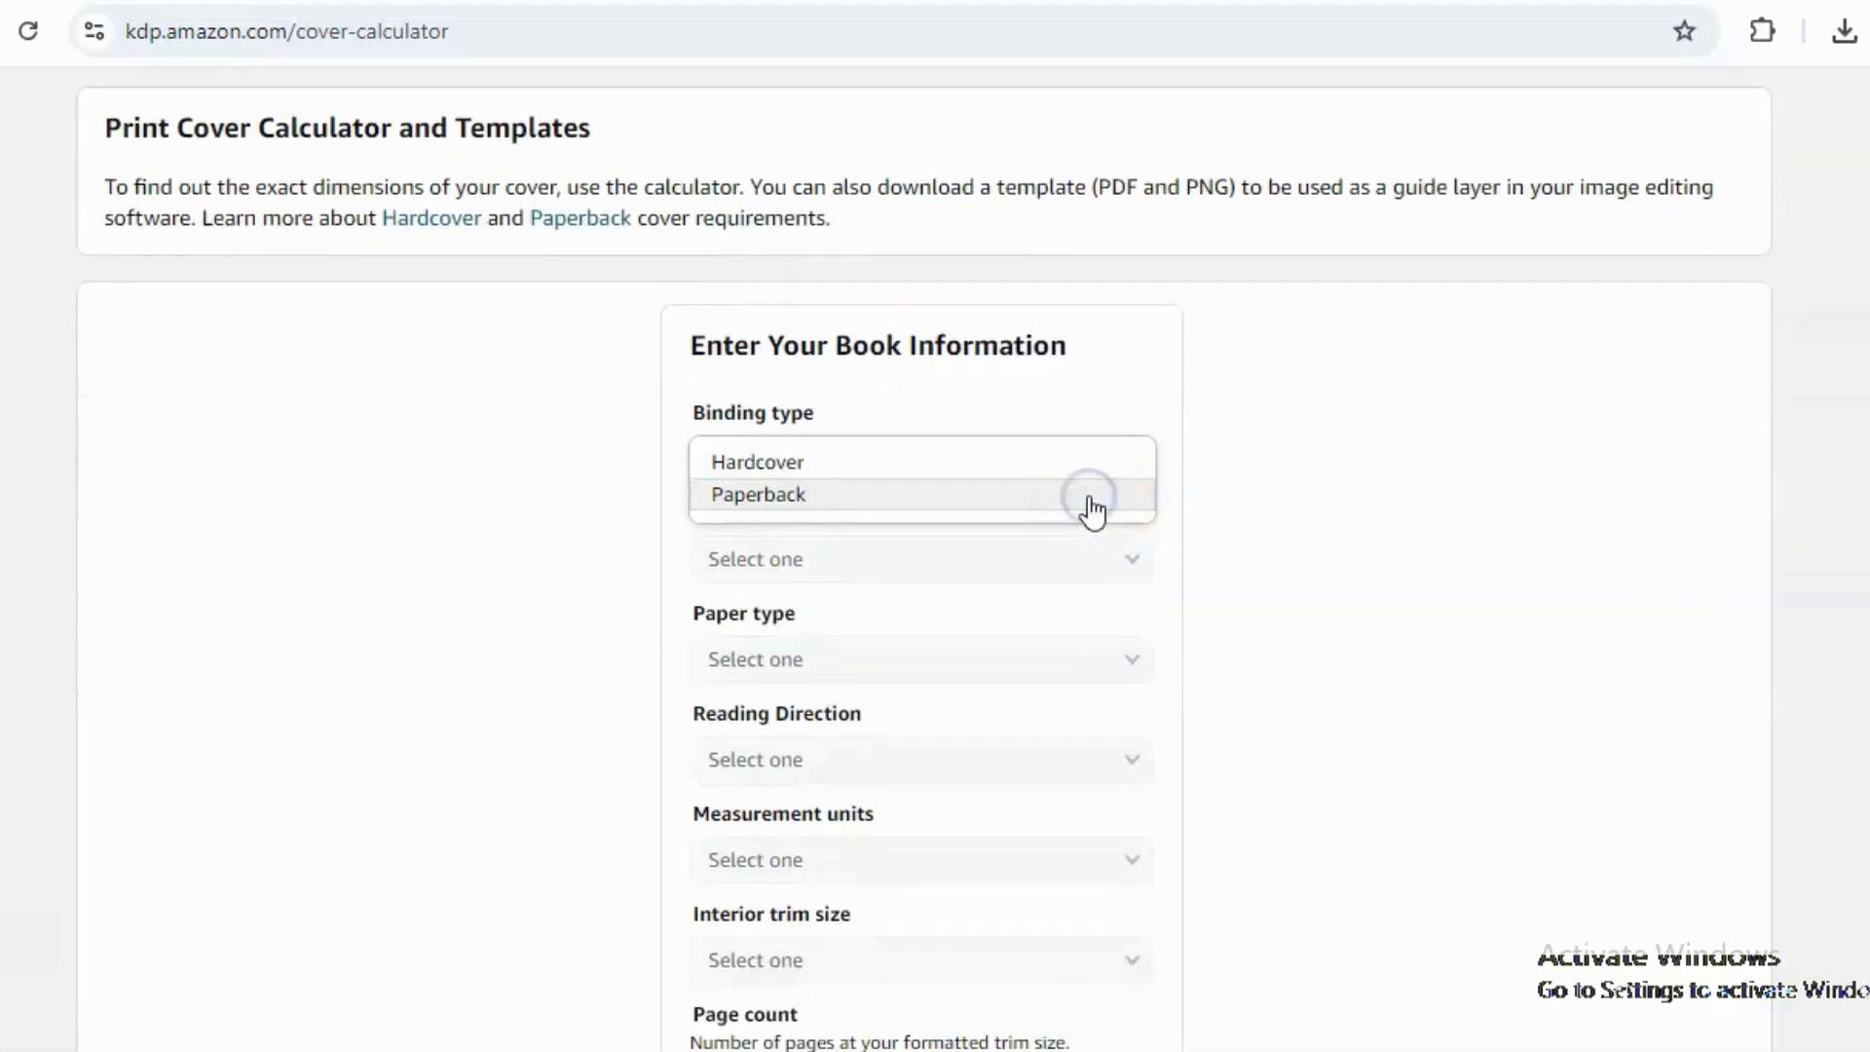
pyautogui.click(833, 560)
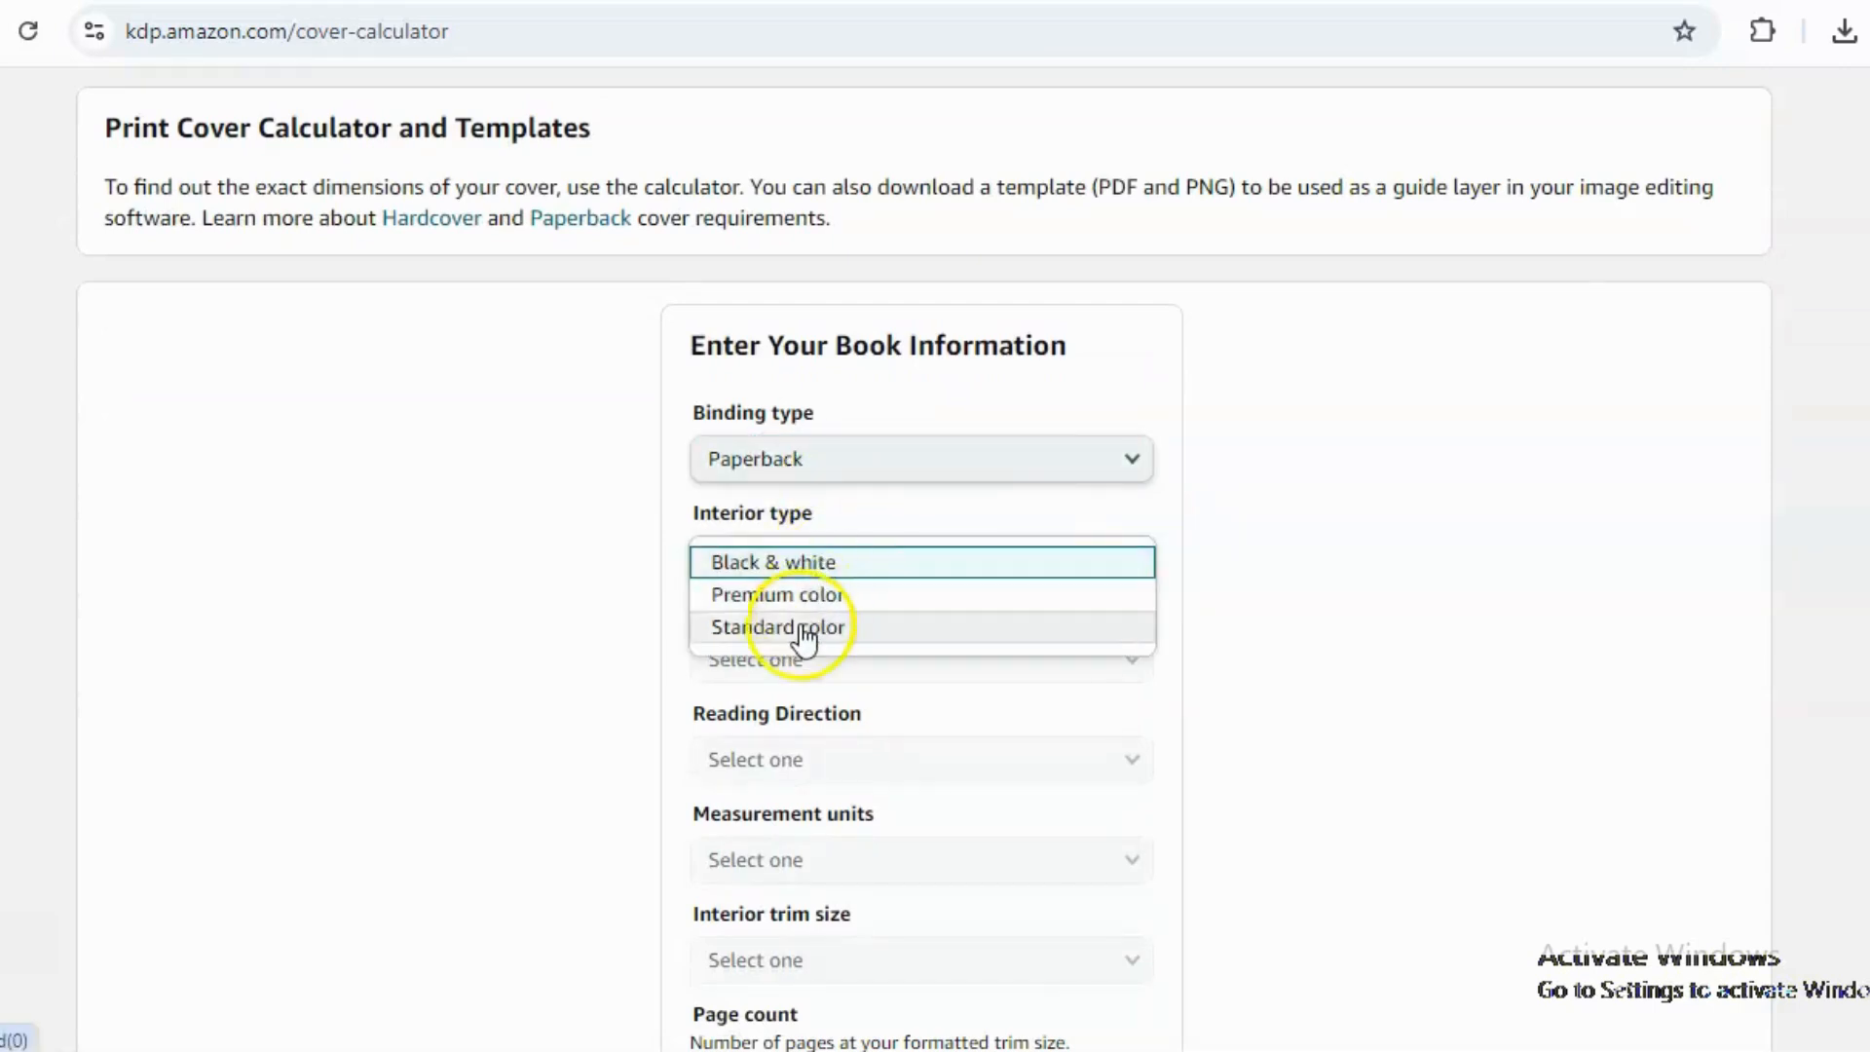
pyautogui.click(804, 638)
pyautogui.click(789, 575)
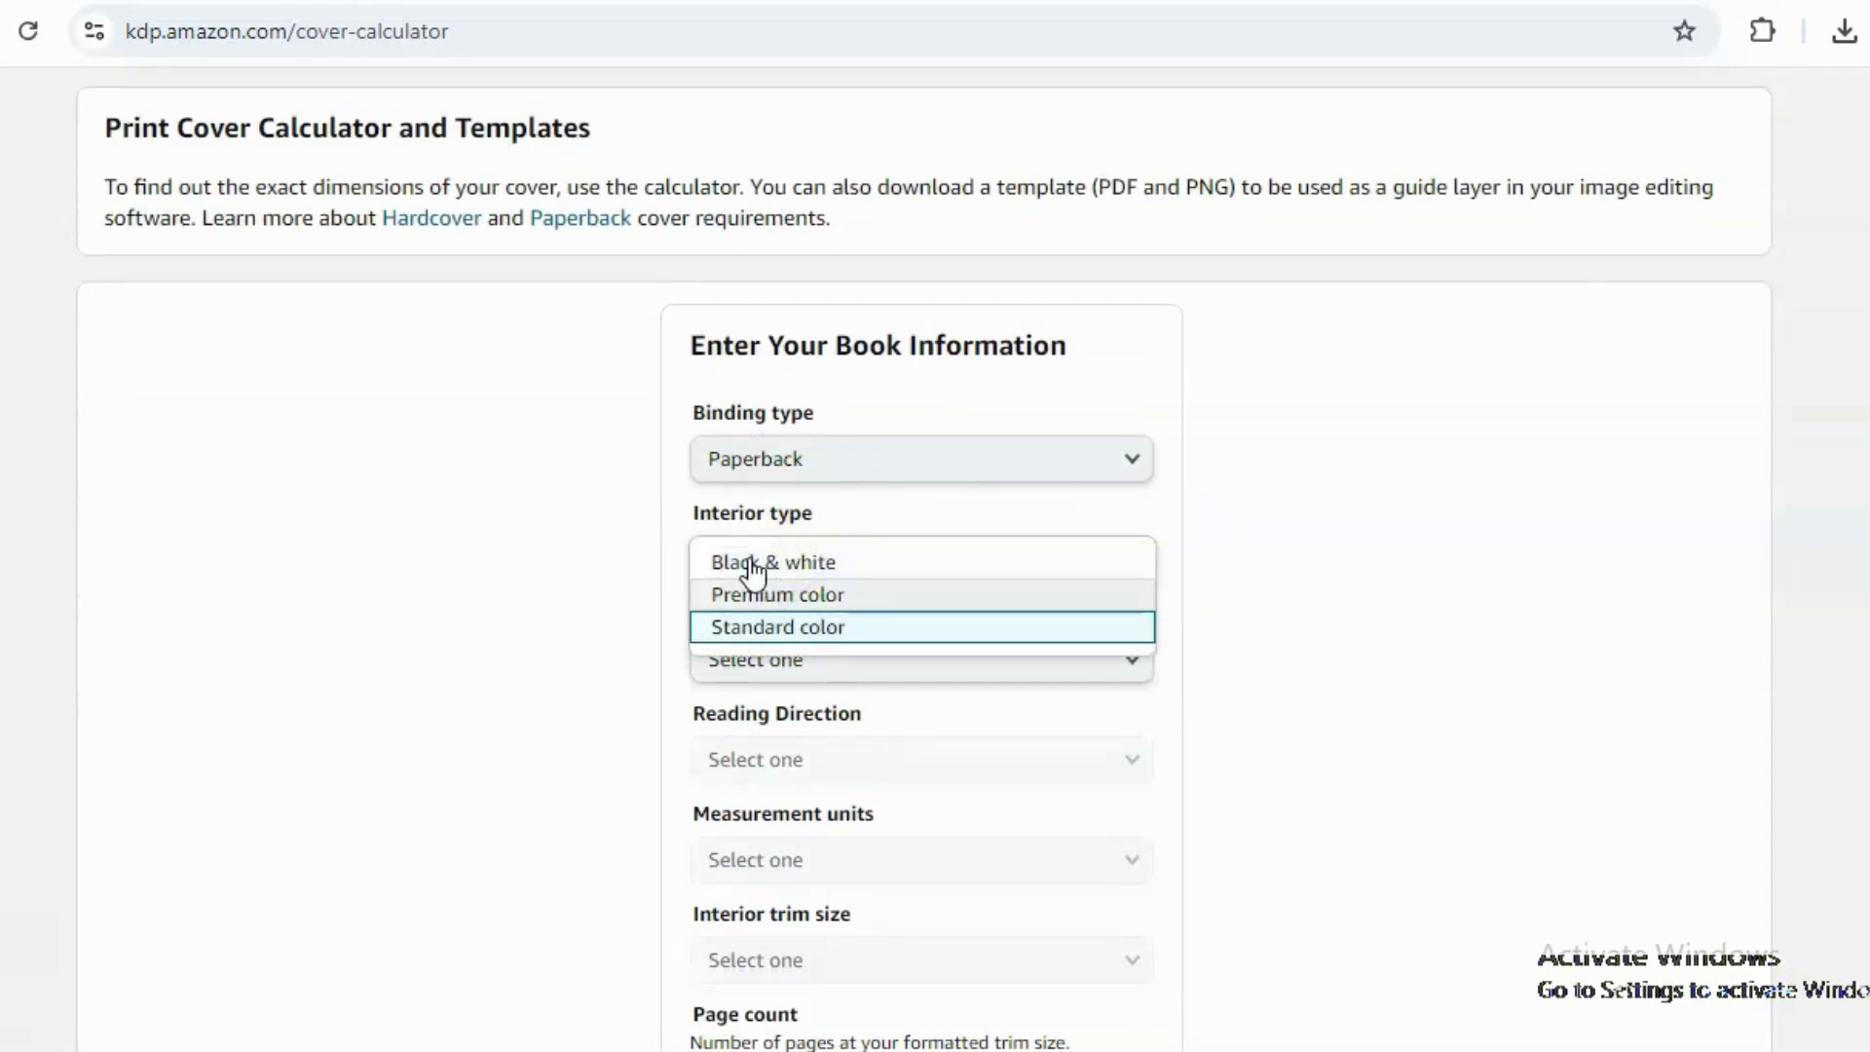
pyautogui.click(755, 567)
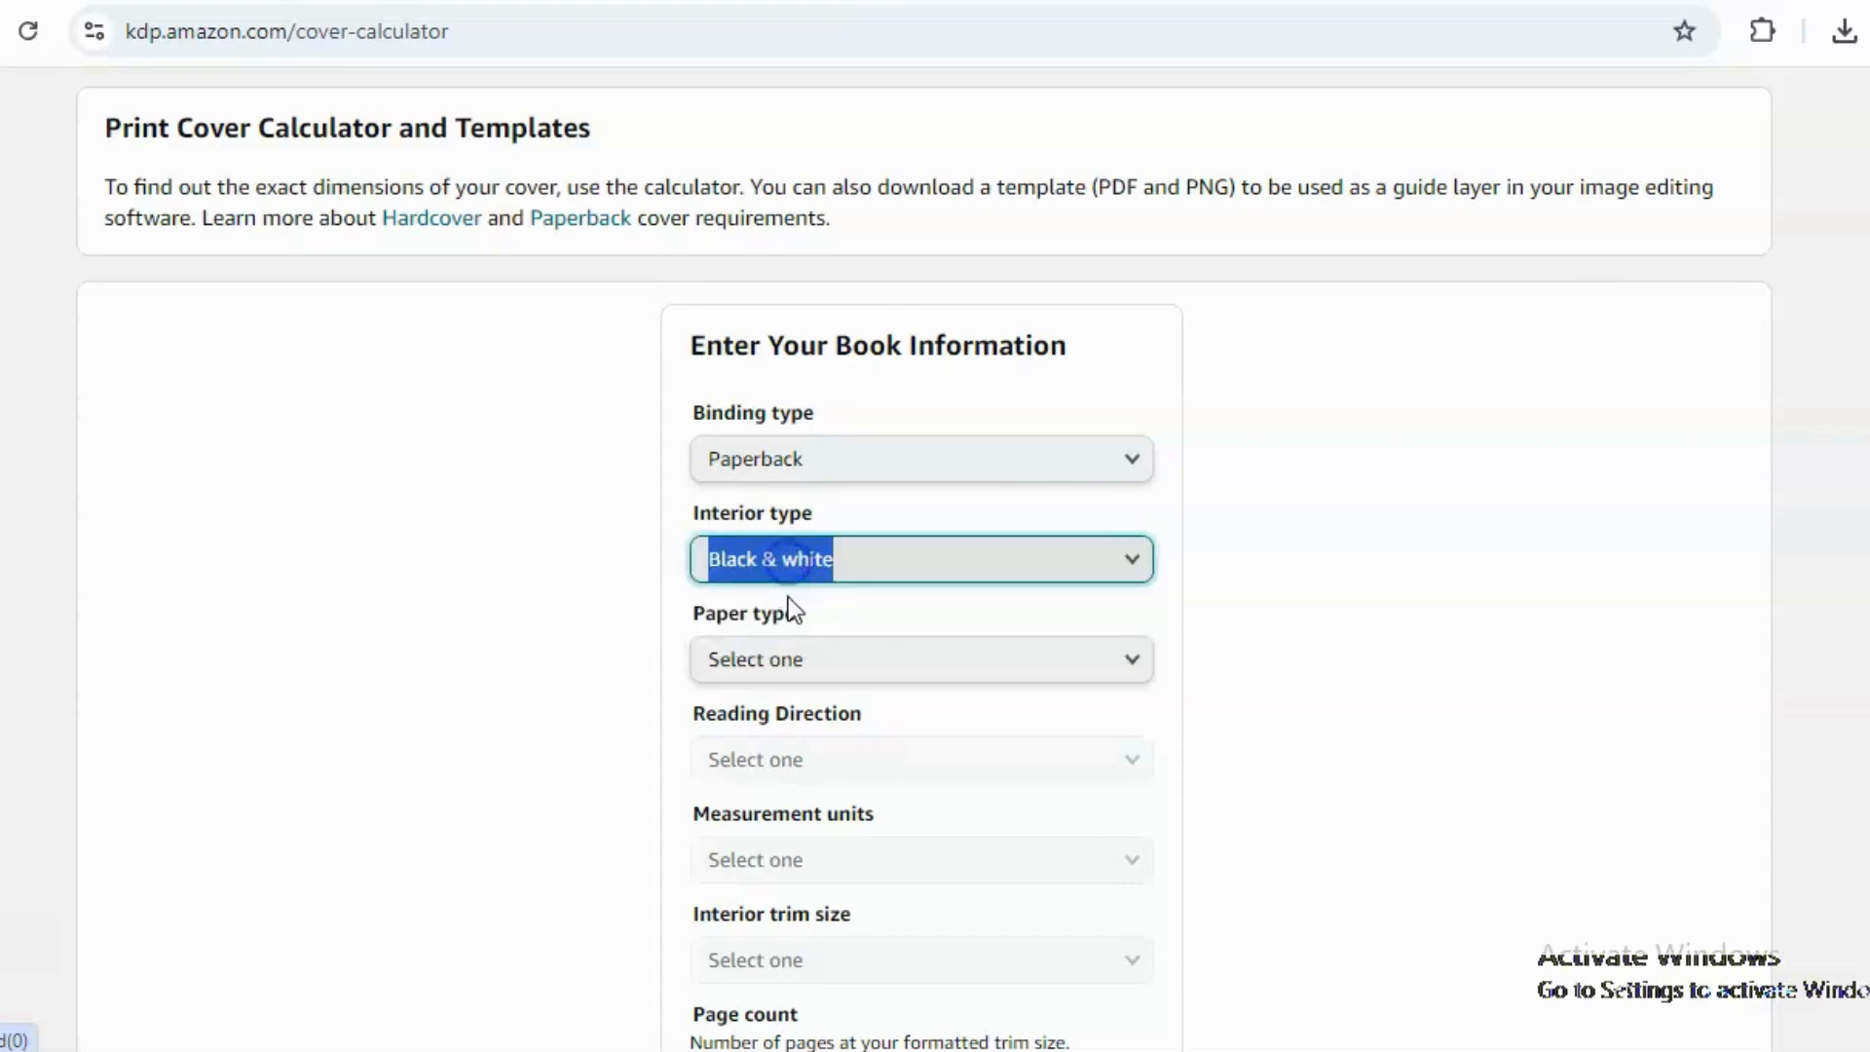
# Set paper type to White paper, reading direction to Right to Left, and measurement units to Inches.
pyautogui.click(793, 670)
pyautogui.click(782, 697)
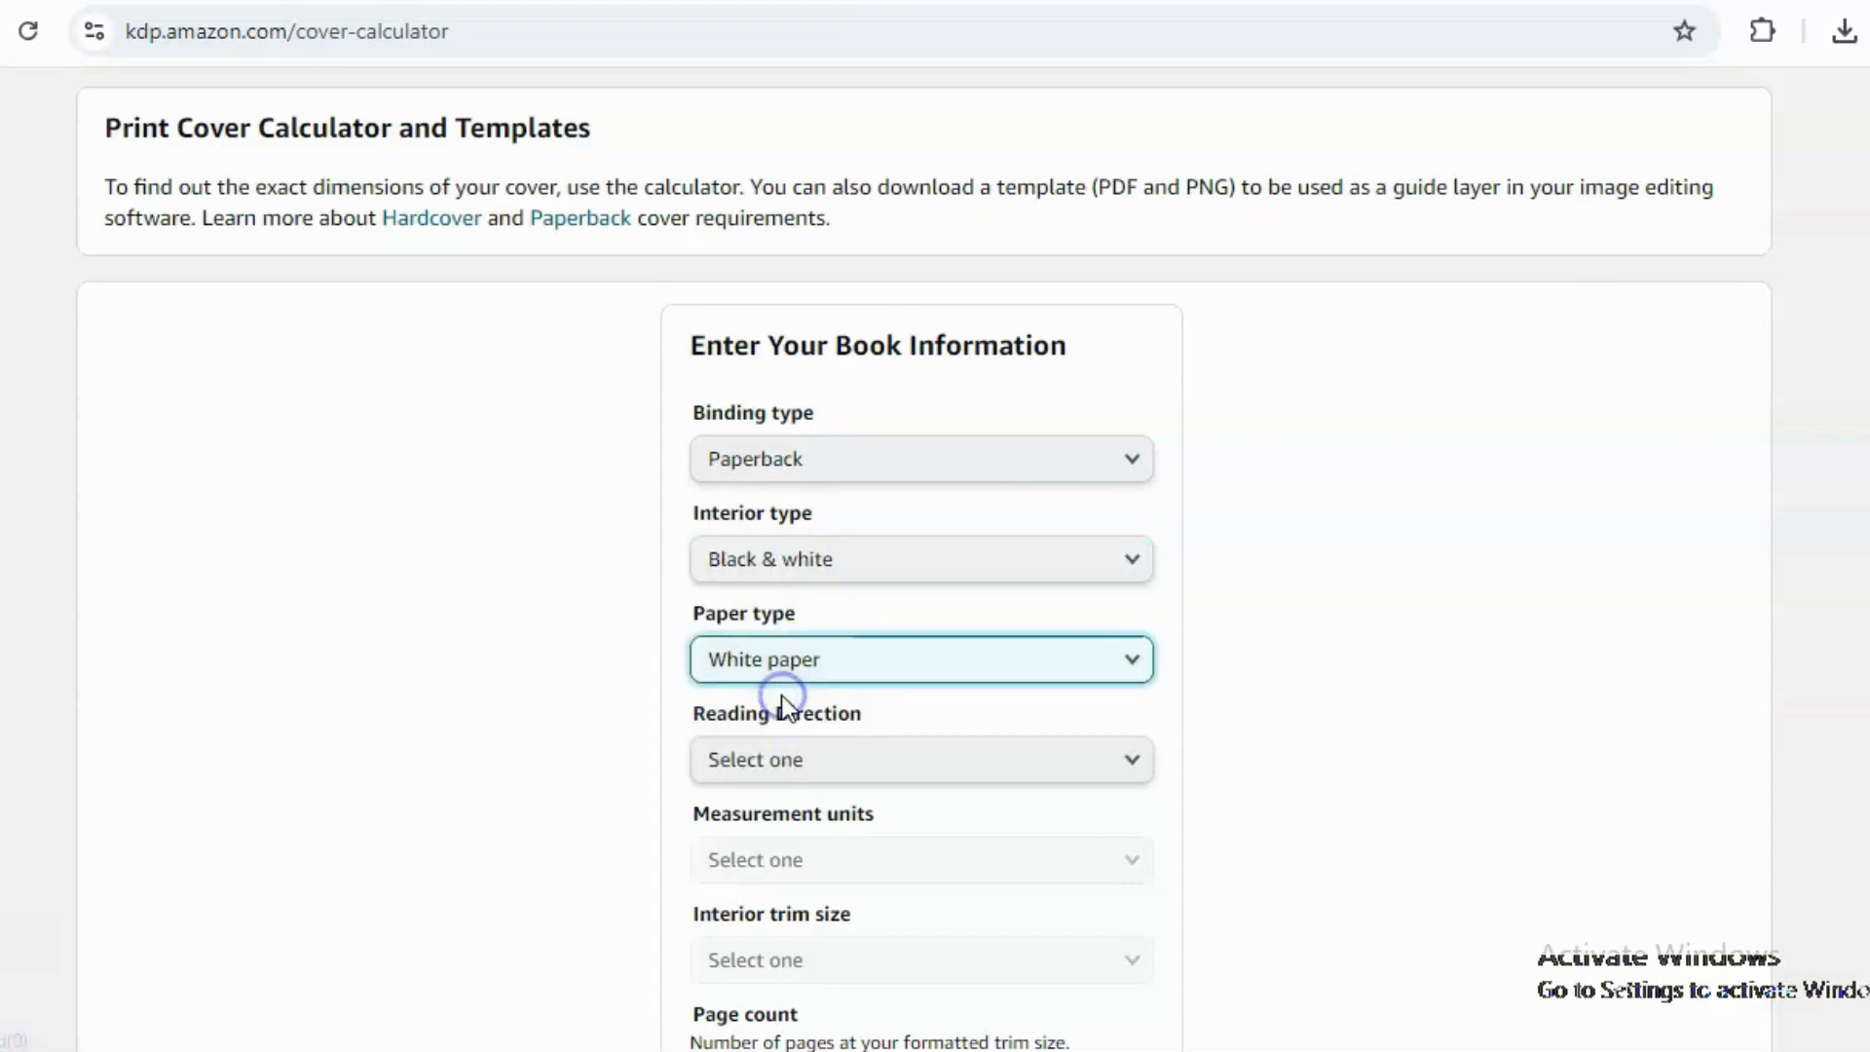
pyautogui.click(793, 762)
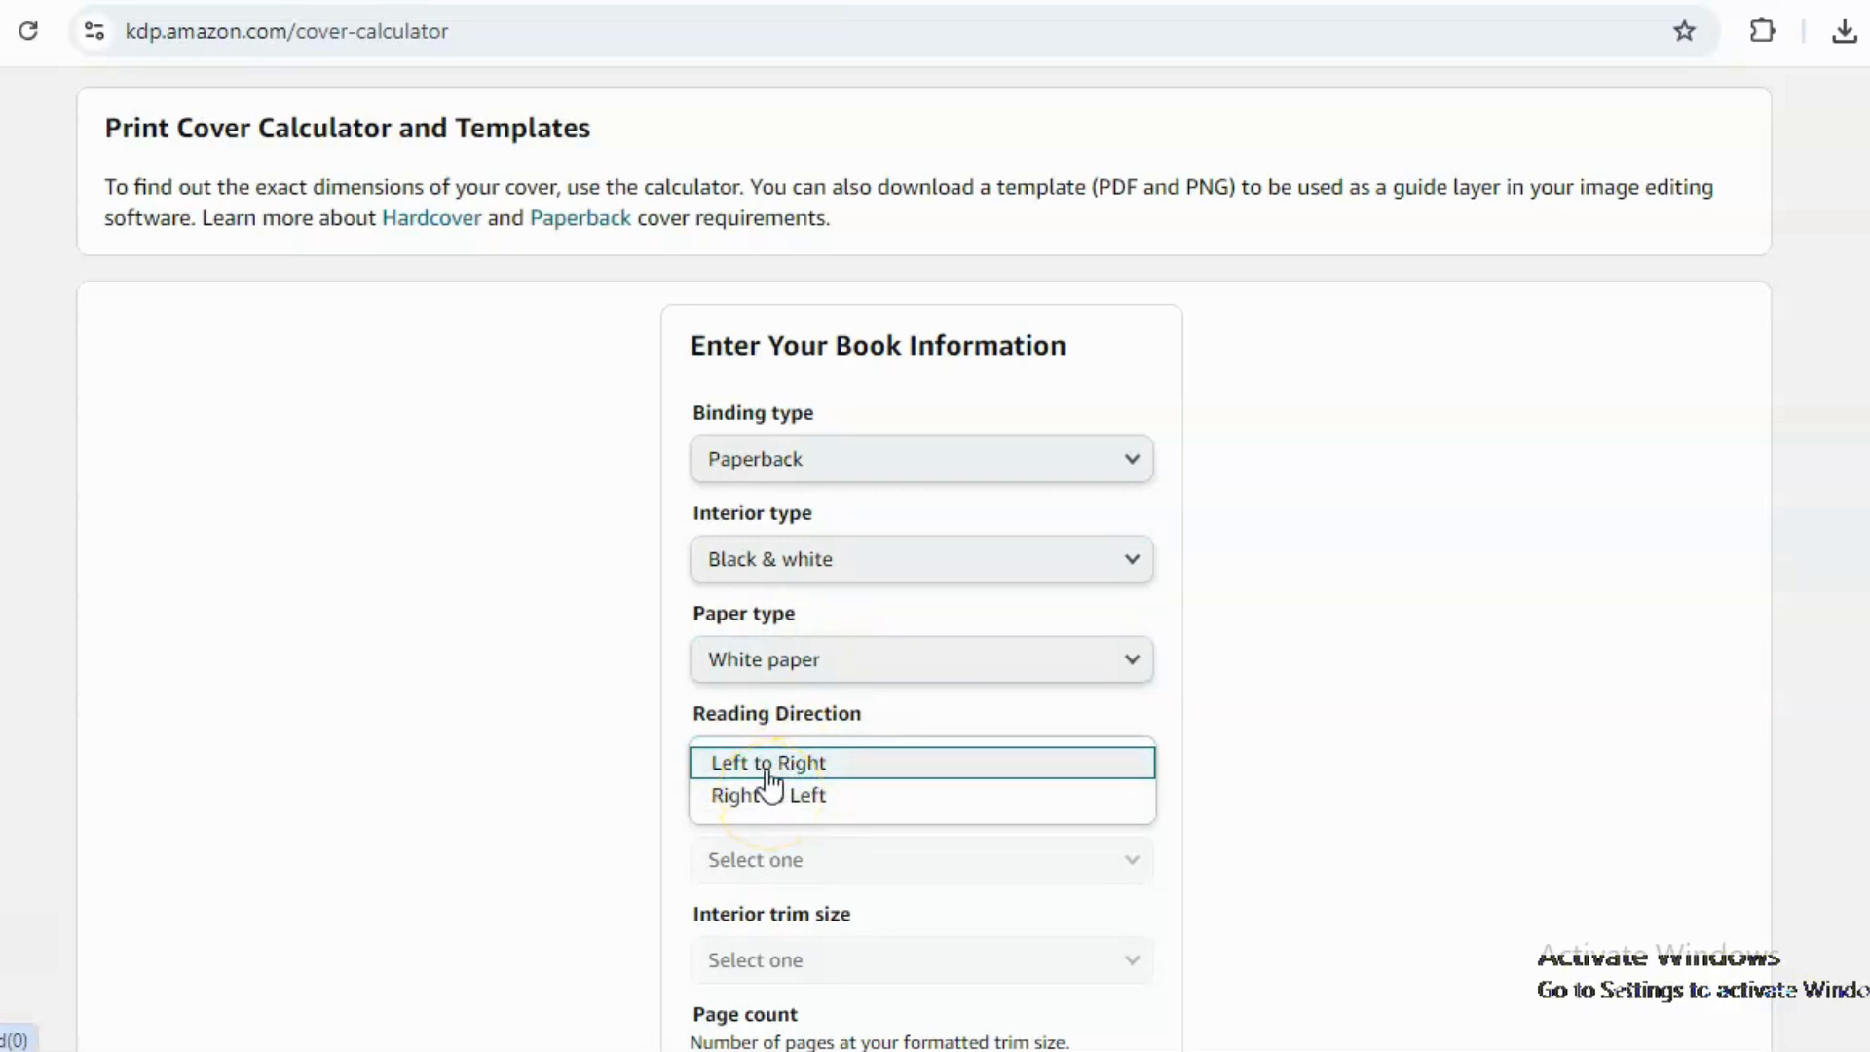
pyautogui.click(764, 795)
pyautogui.click(805, 862)
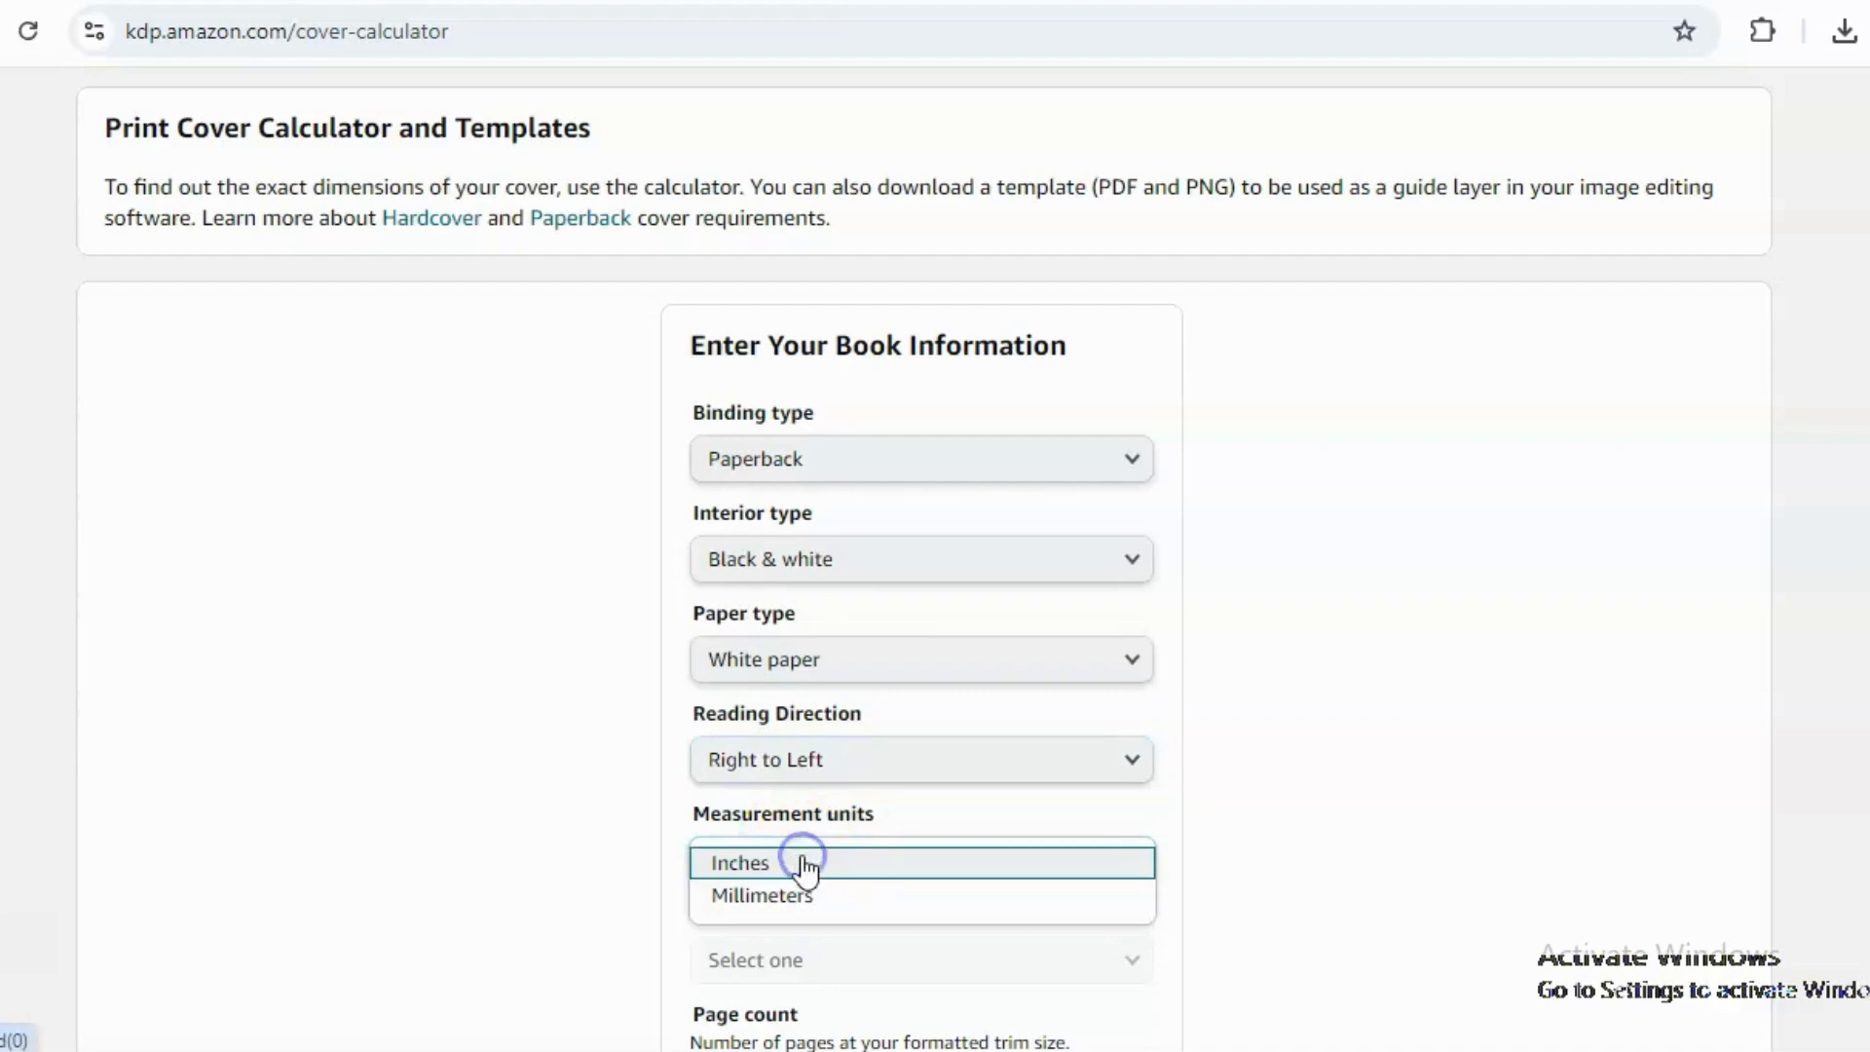
pyautogui.click(780, 857)
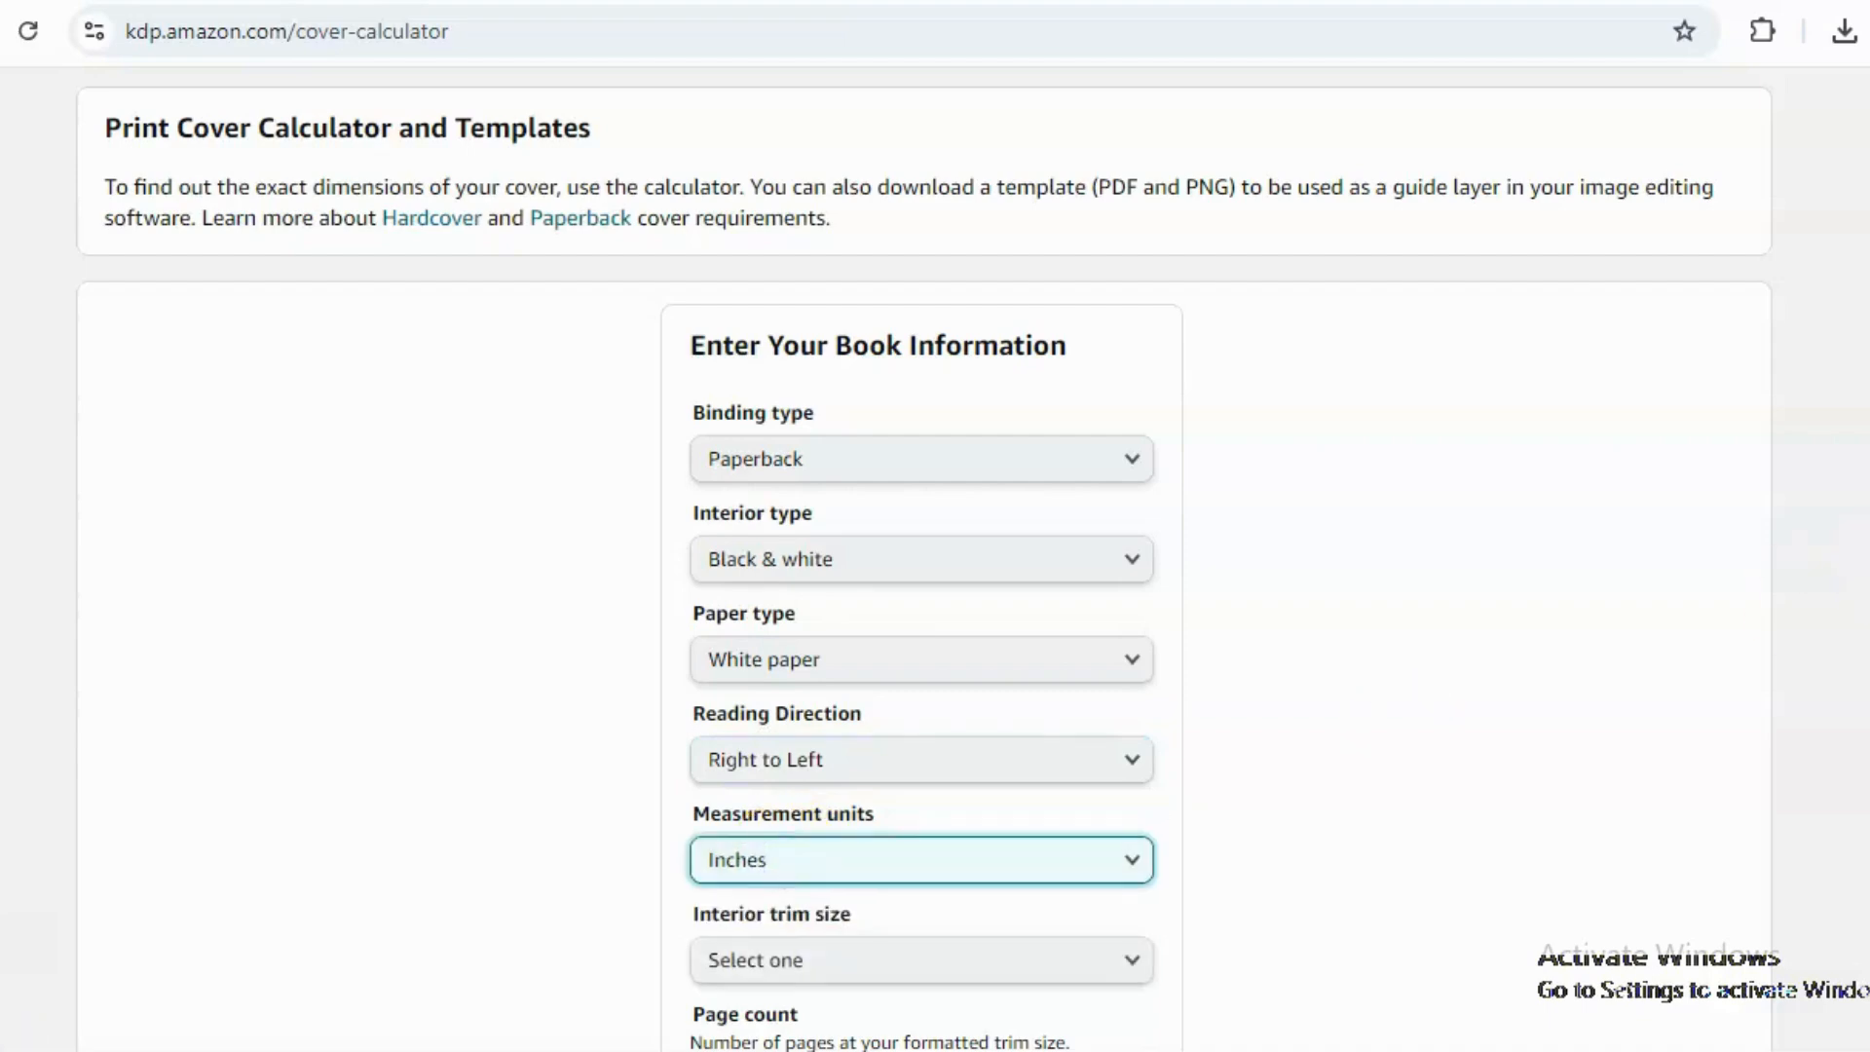
# Choose 8.5 x 11 in interior trim size, enter a page count of 50, and calculate the dimensions.
pyautogui.scroll(-3, 926, 560)
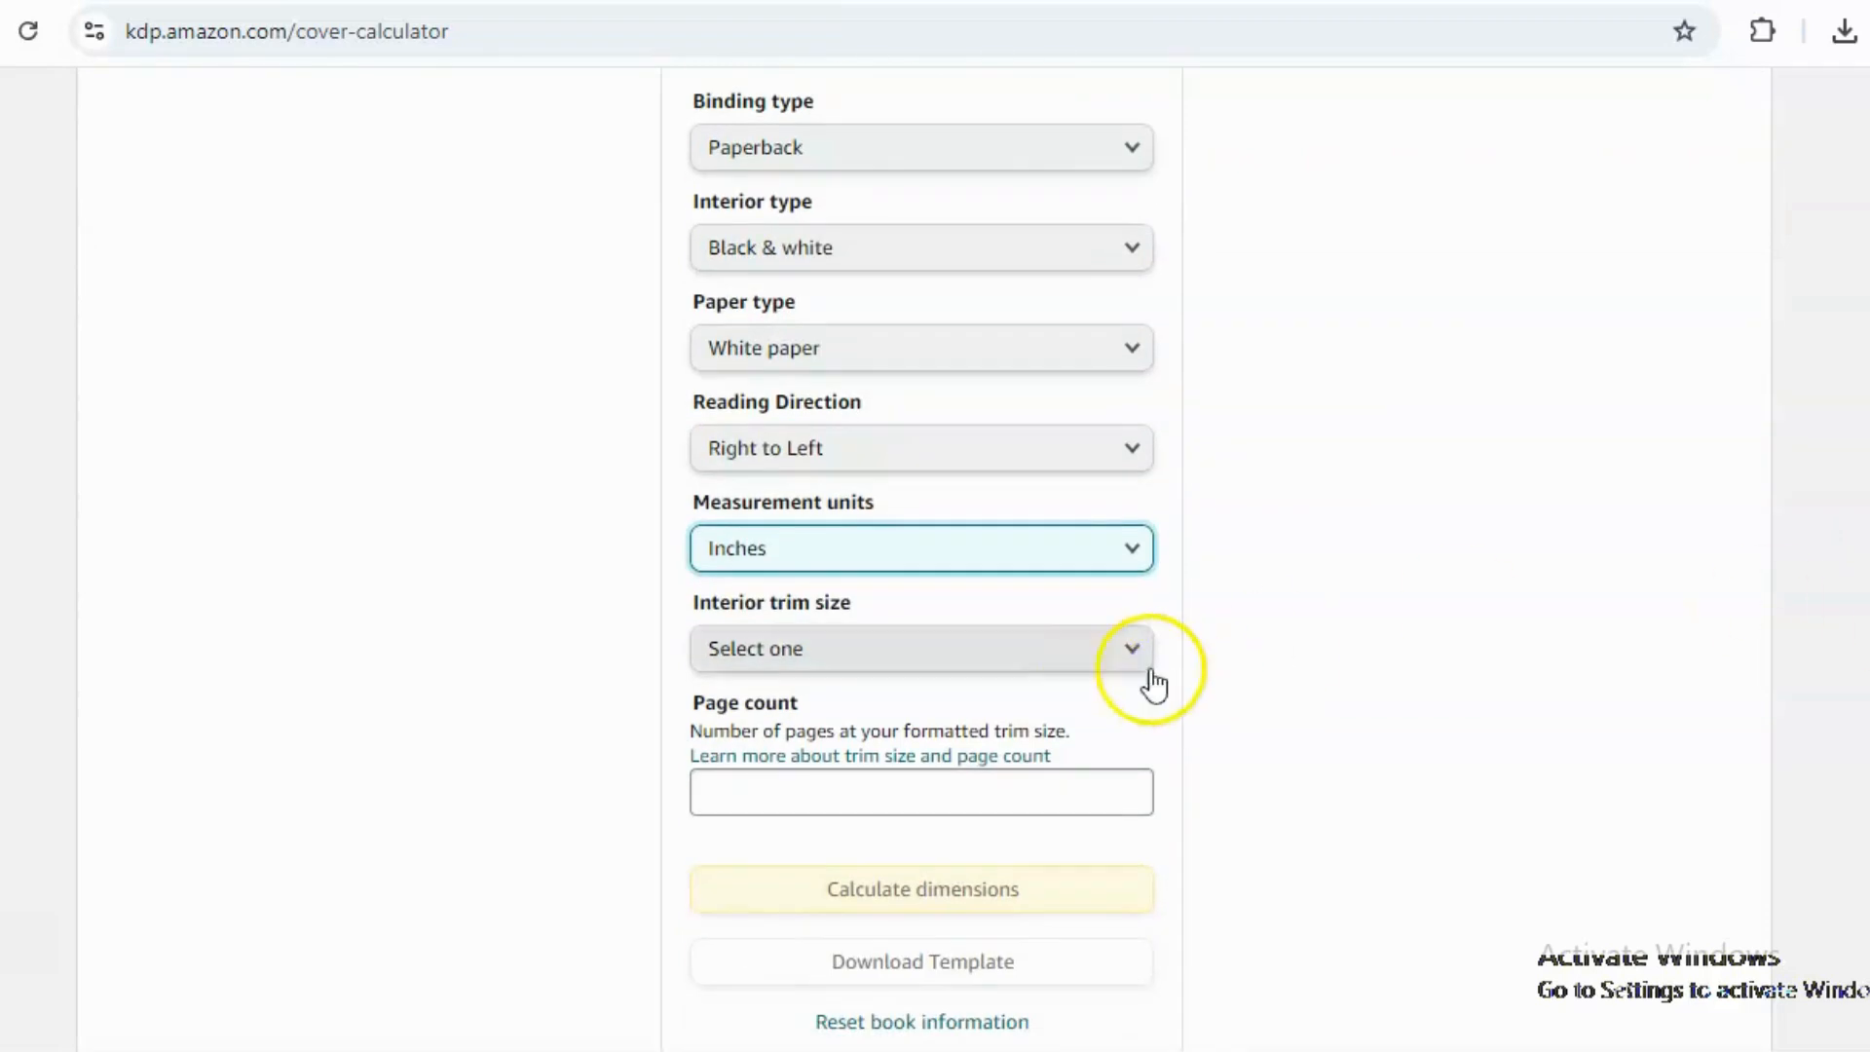
pyautogui.click(1081, 643)
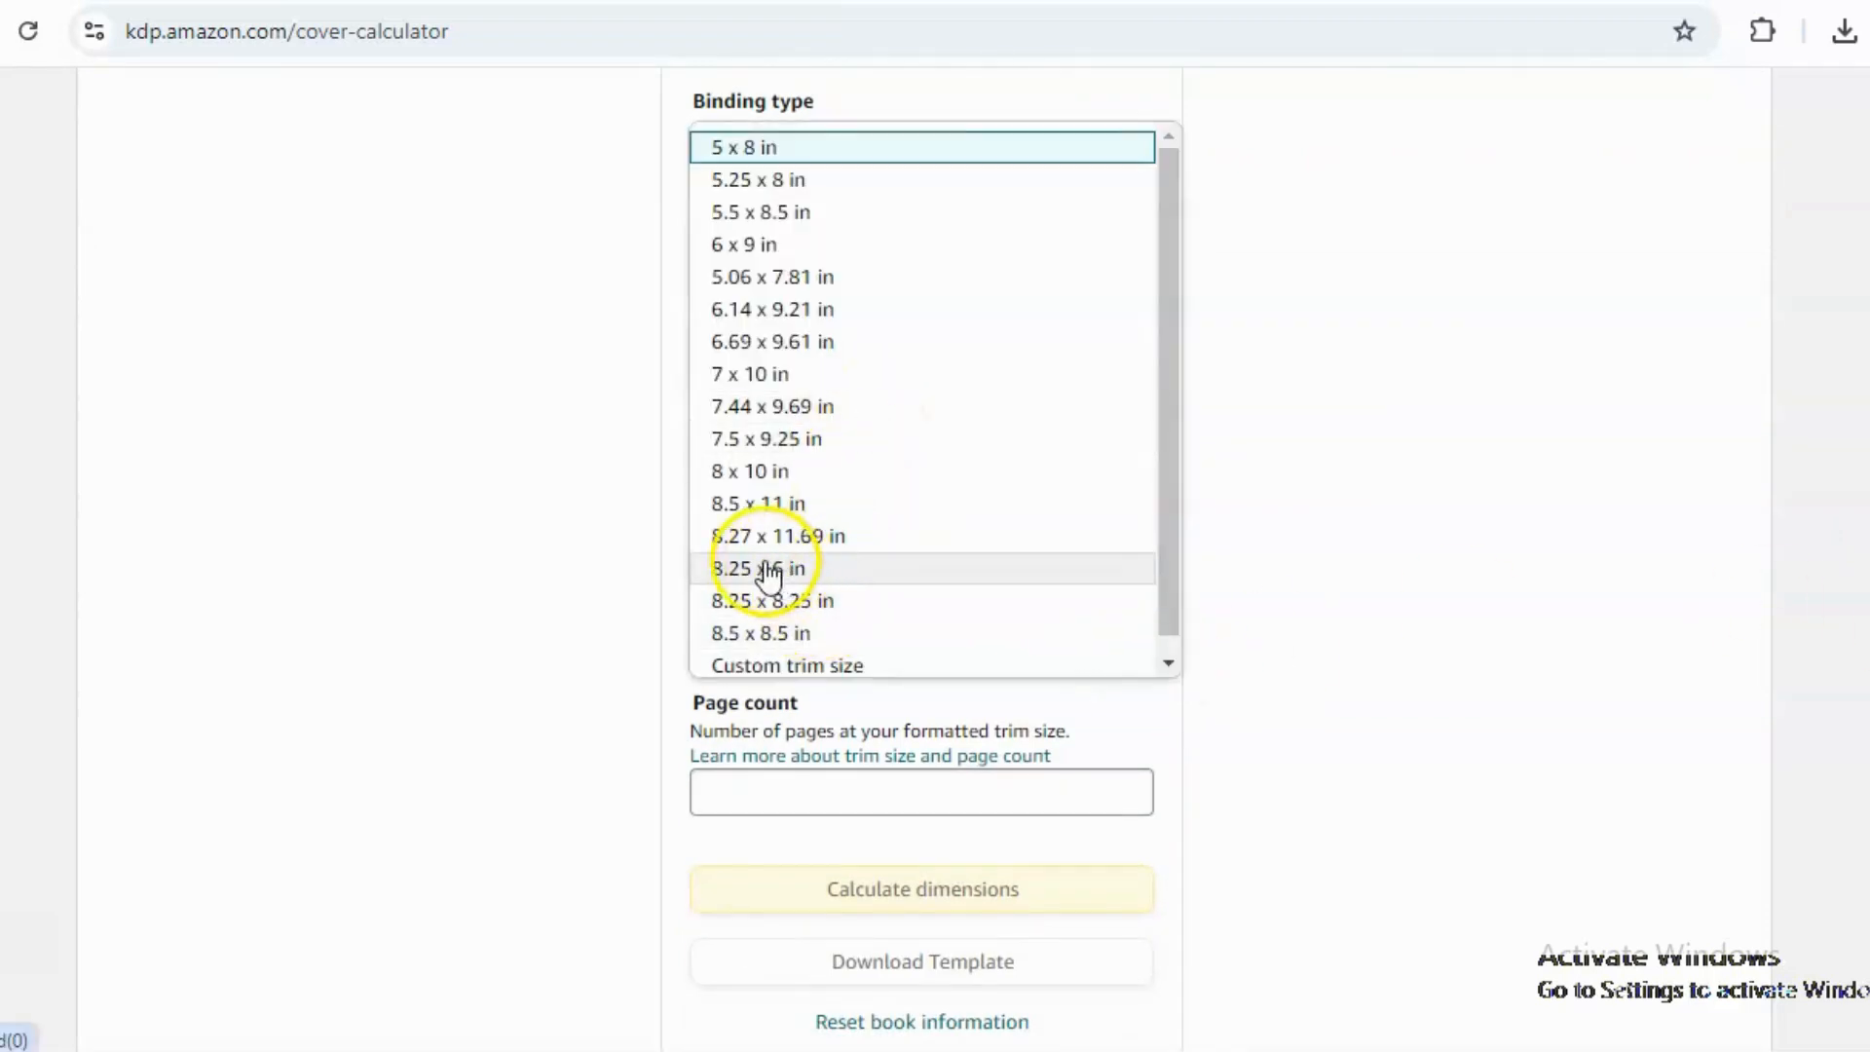
pyautogui.click(740, 504)
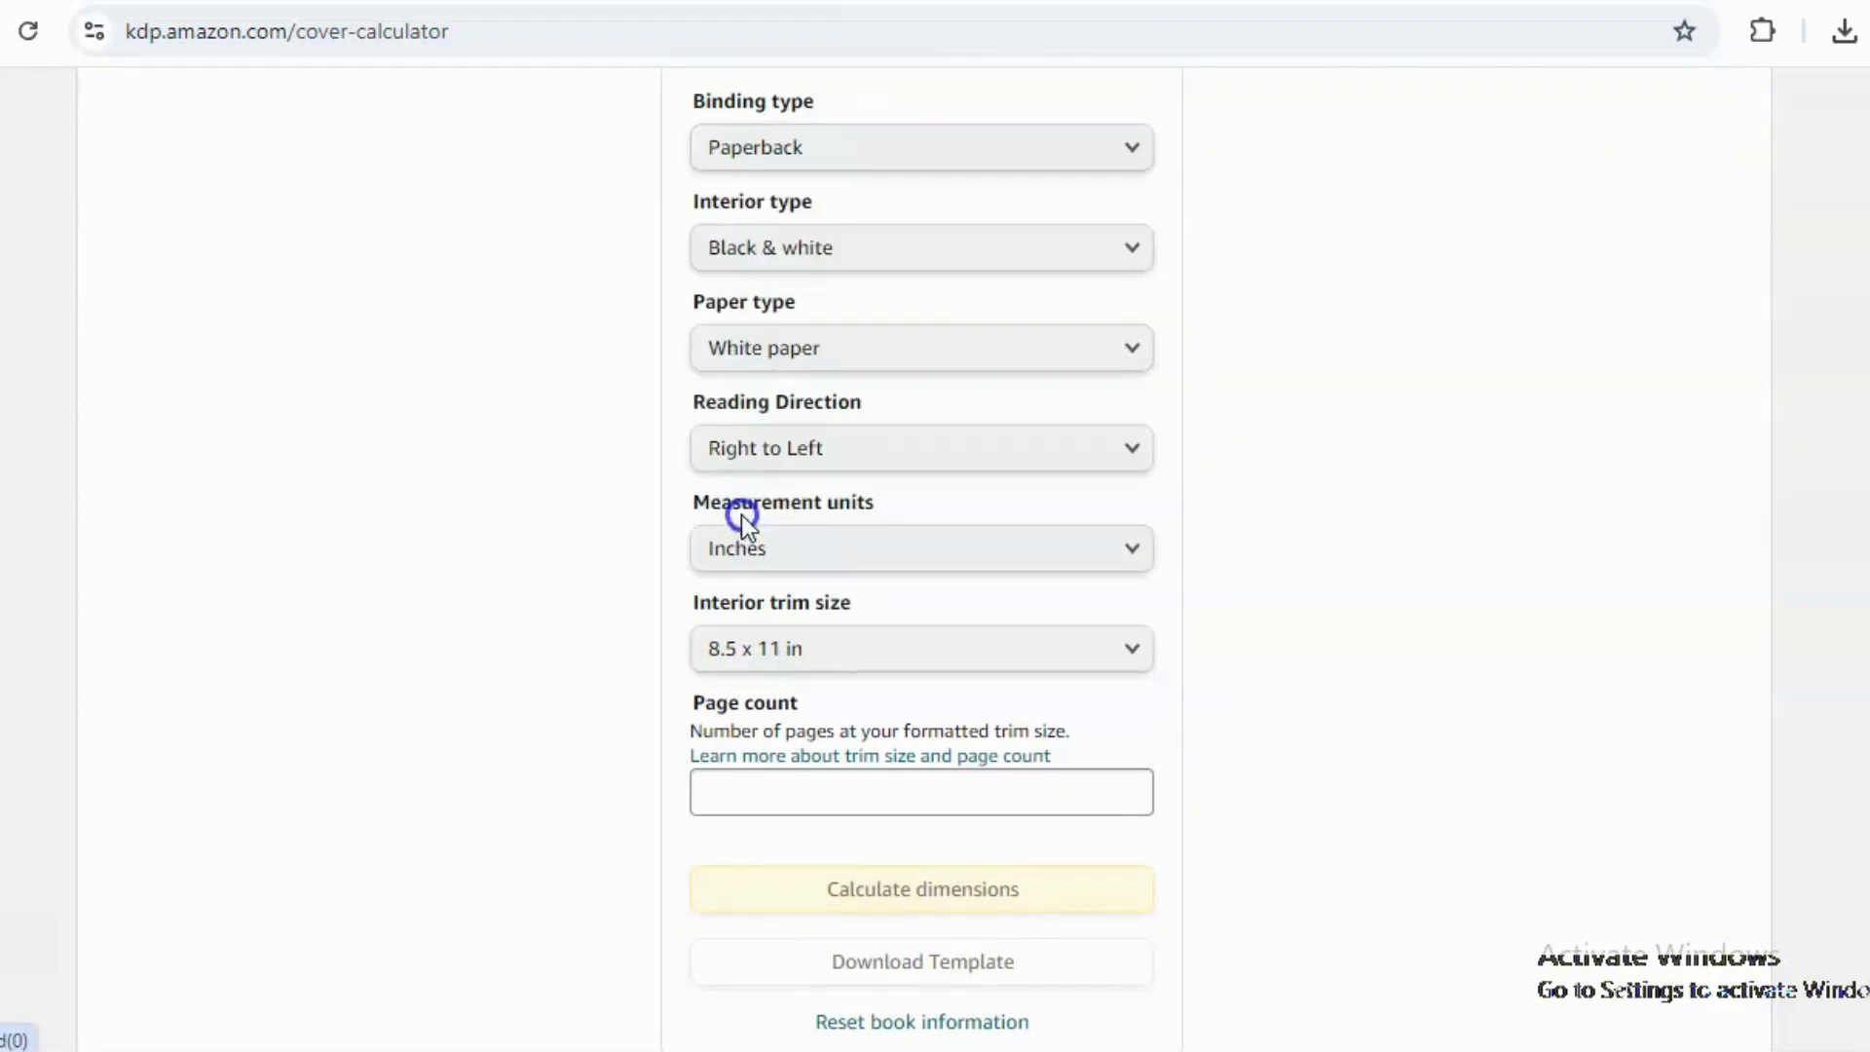
pyautogui.click(773, 794)
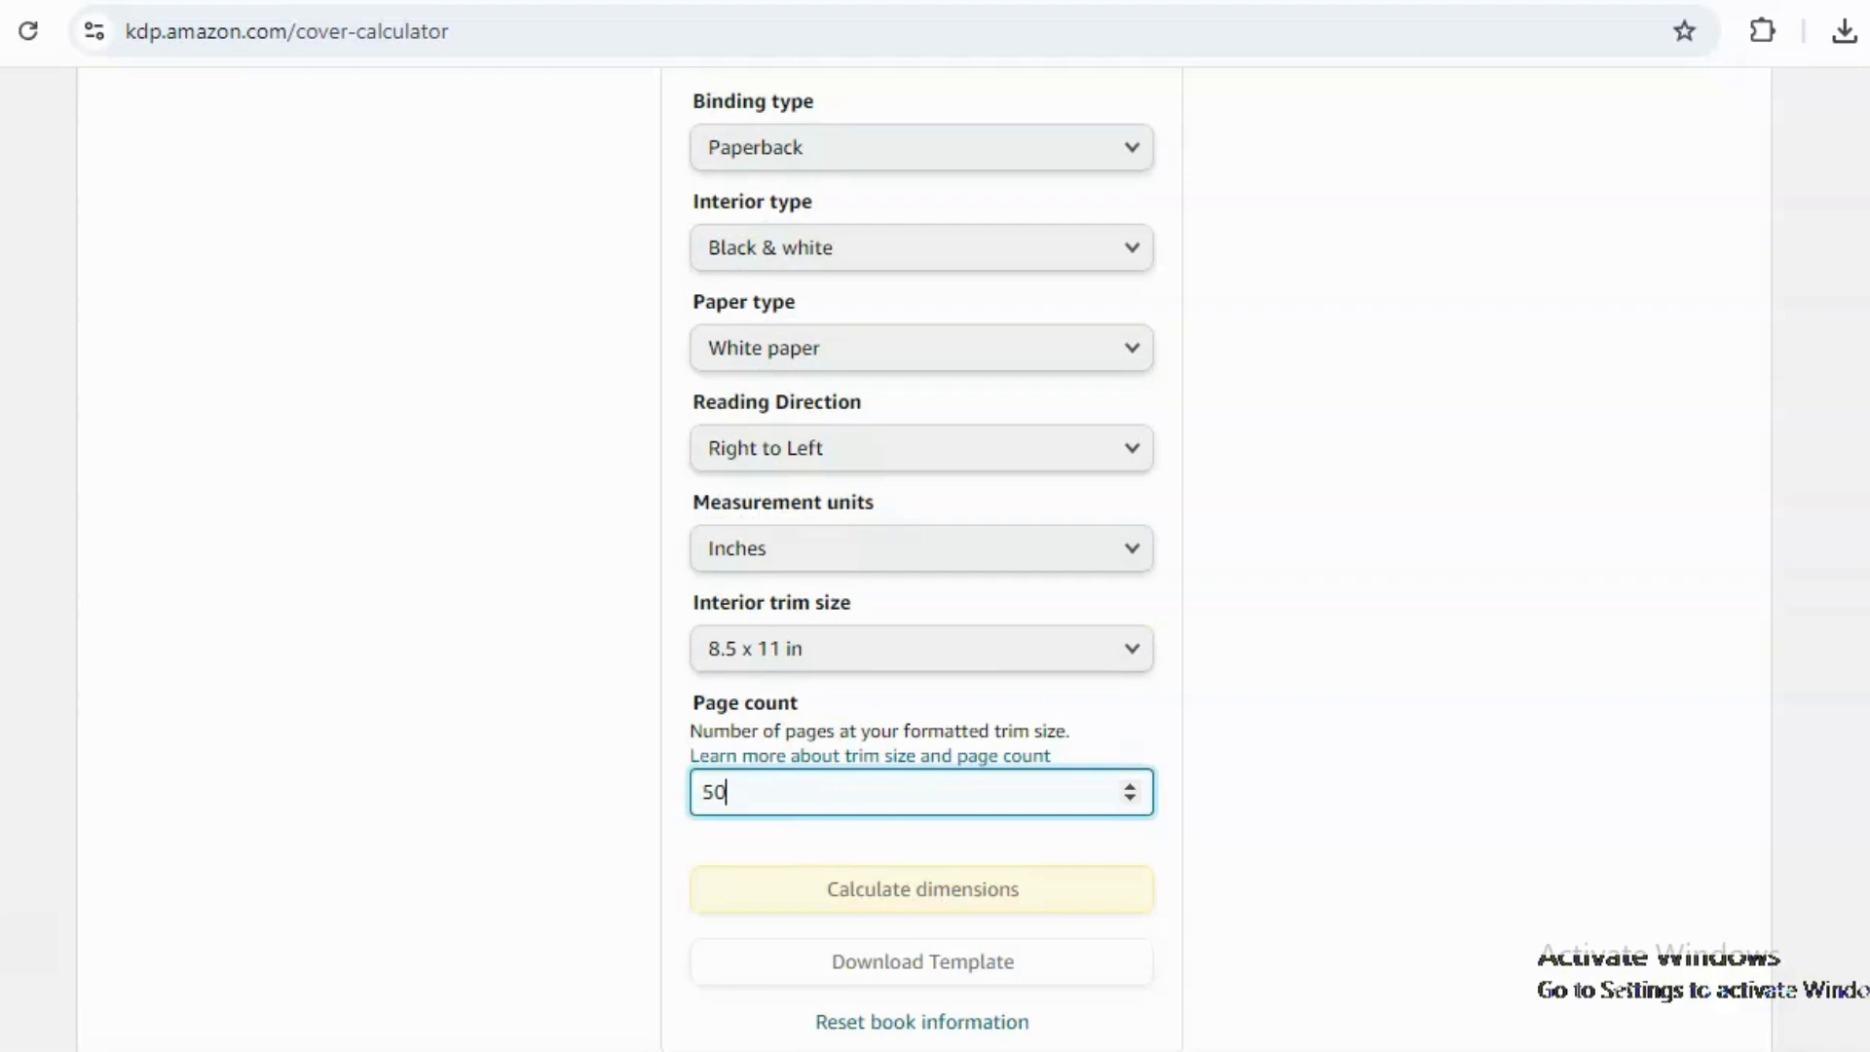
pyautogui.scroll(-3, 1058, 675)
pyautogui.click(956, 654)
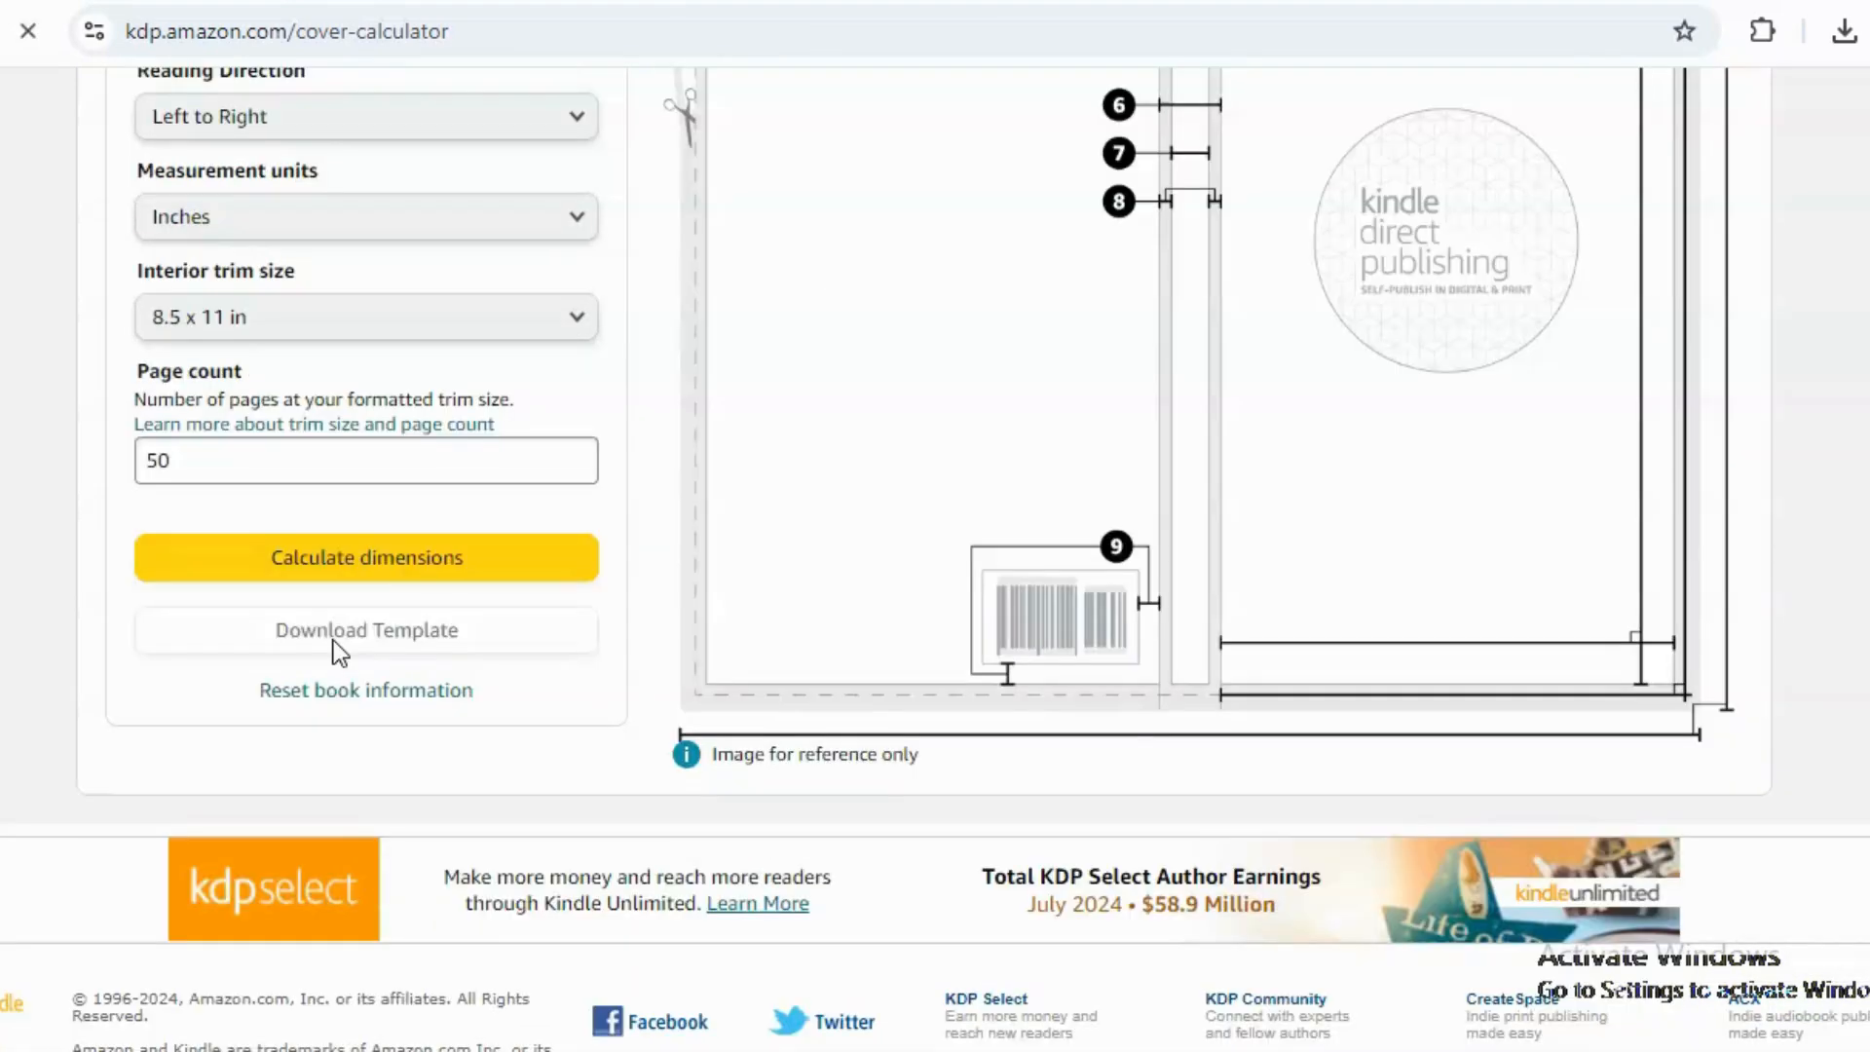
# Download the cover template and open the downloaded zip file from the download history.
pyautogui.click(333, 640)
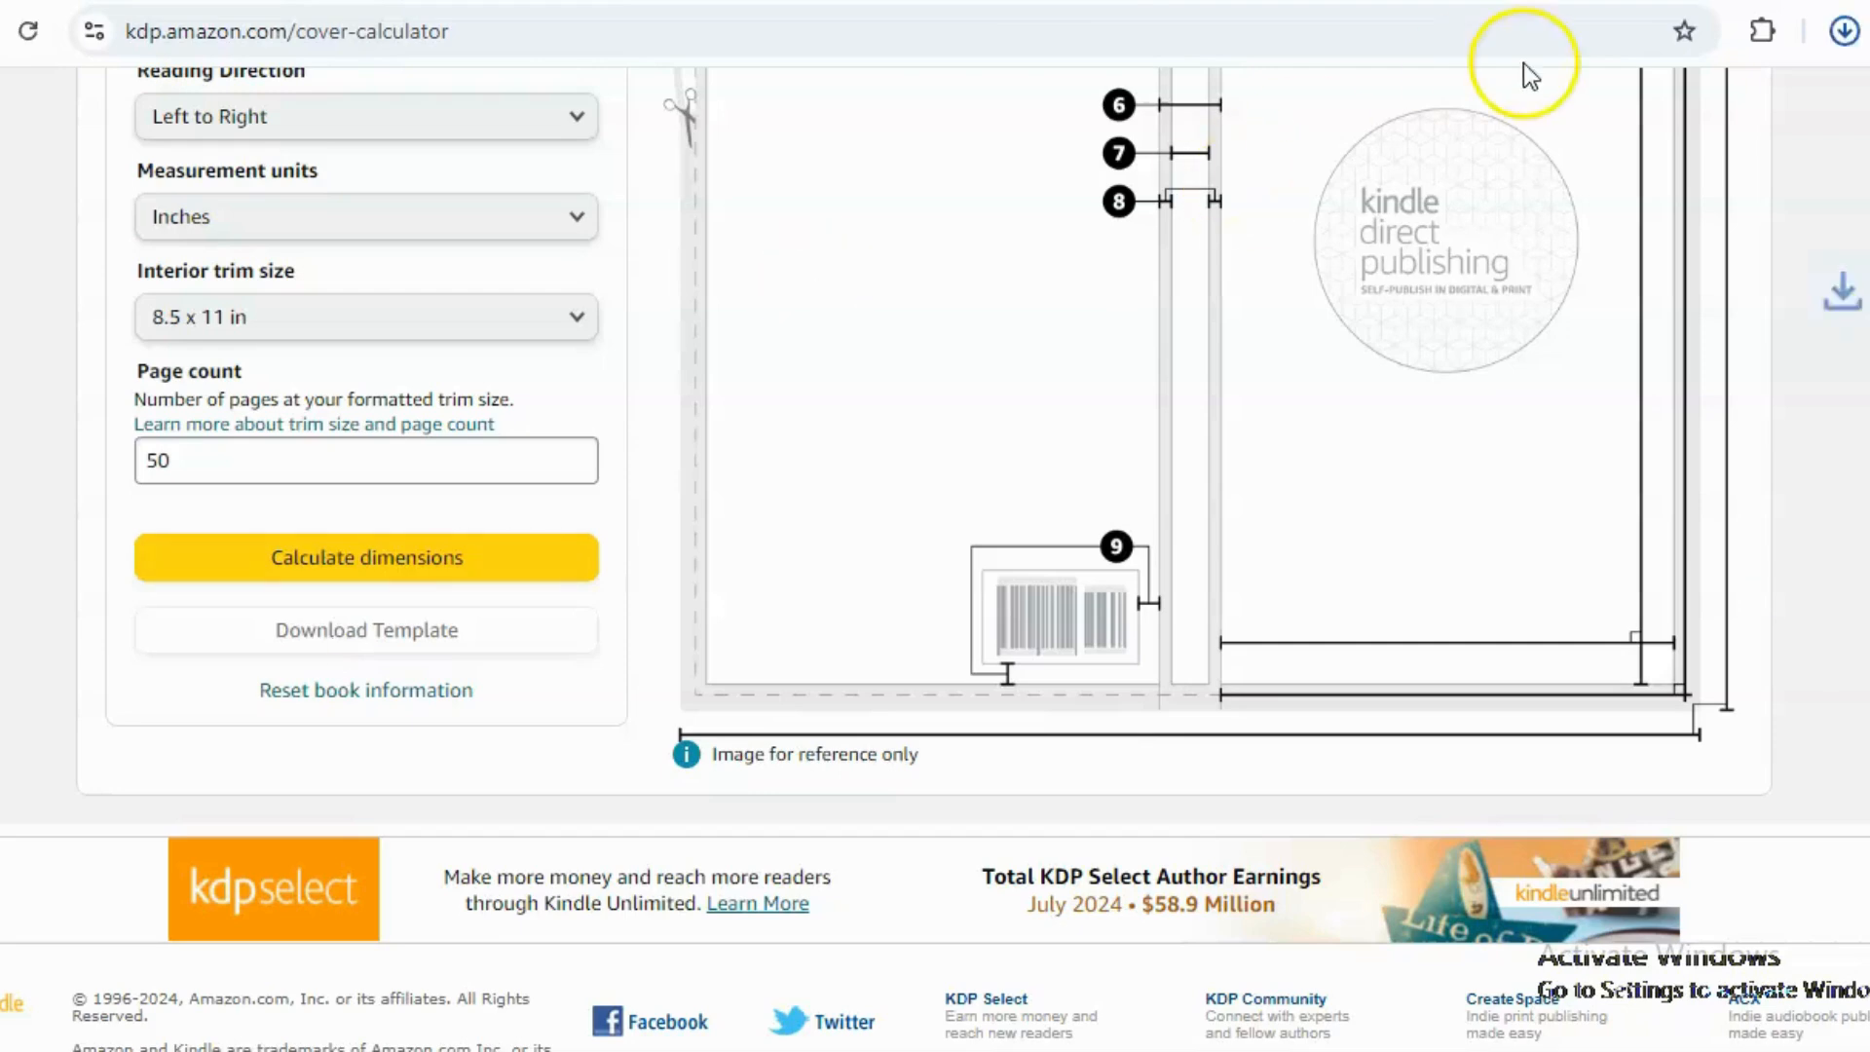
pyautogui.click(1843, 31)
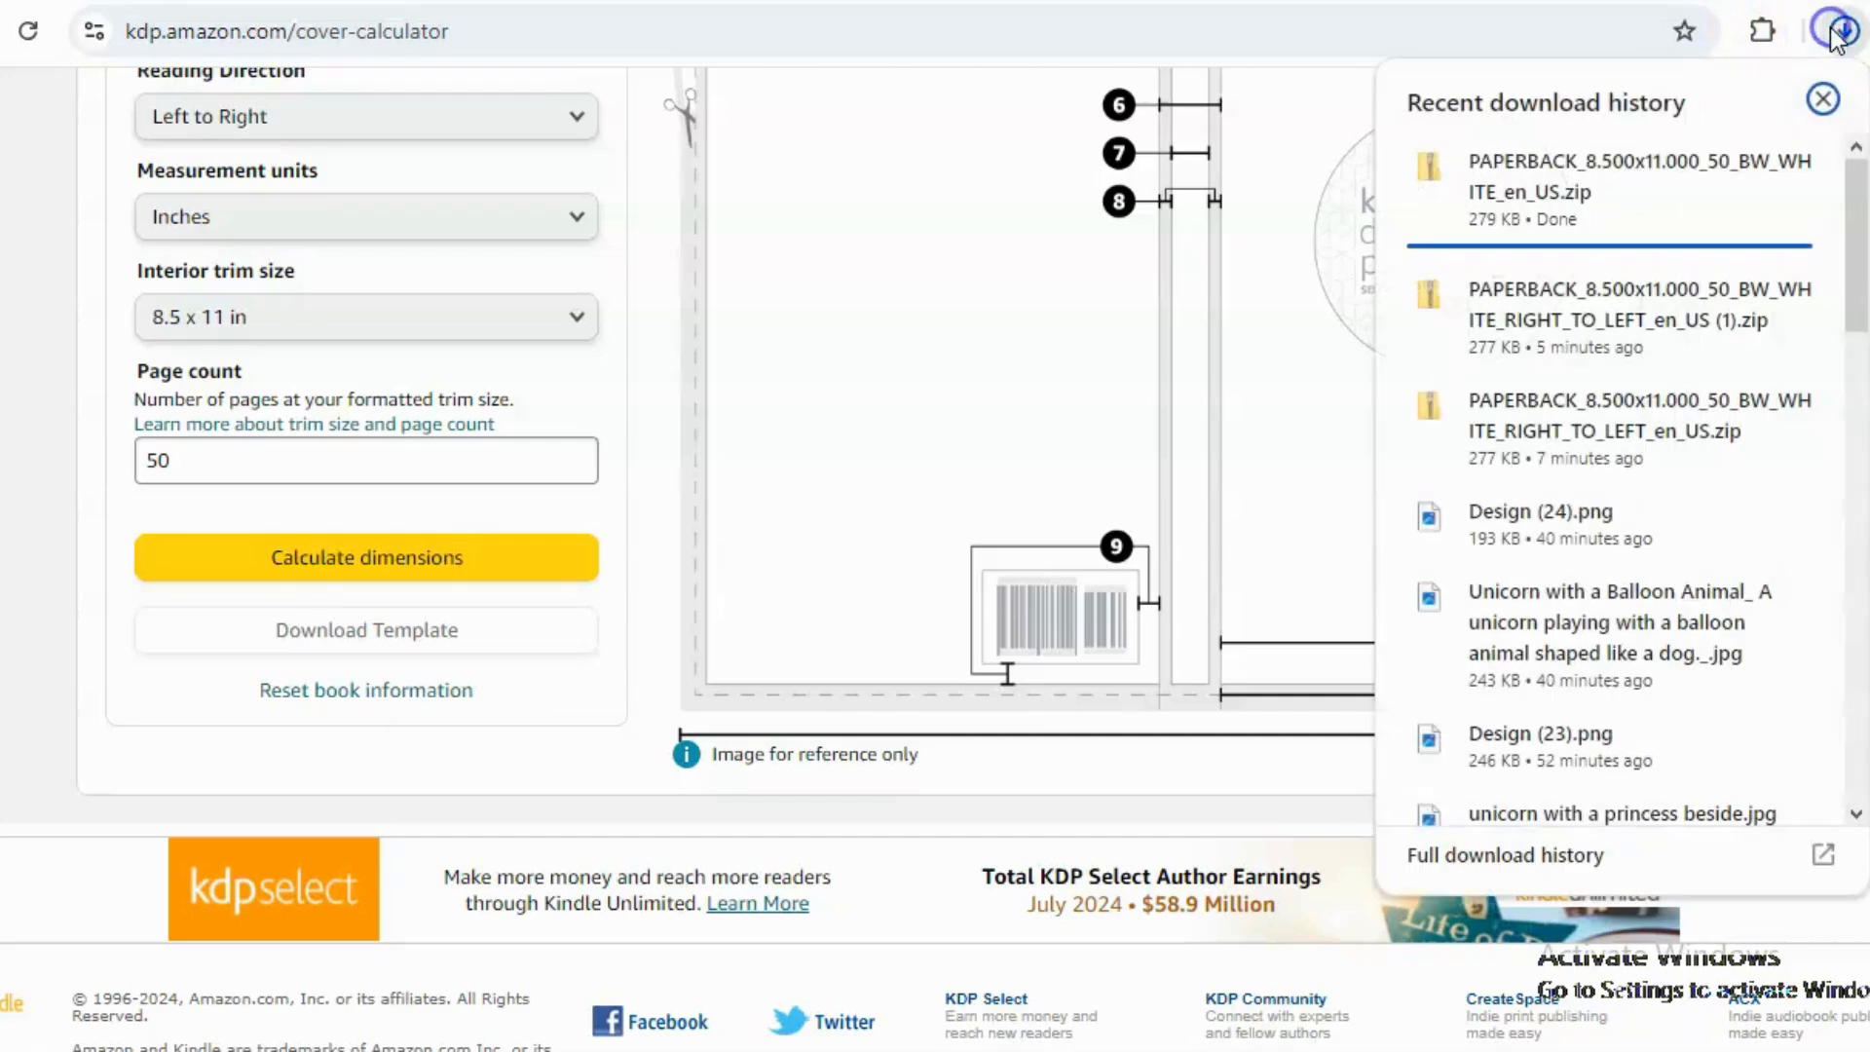
pyautogui.click(1793, 170)
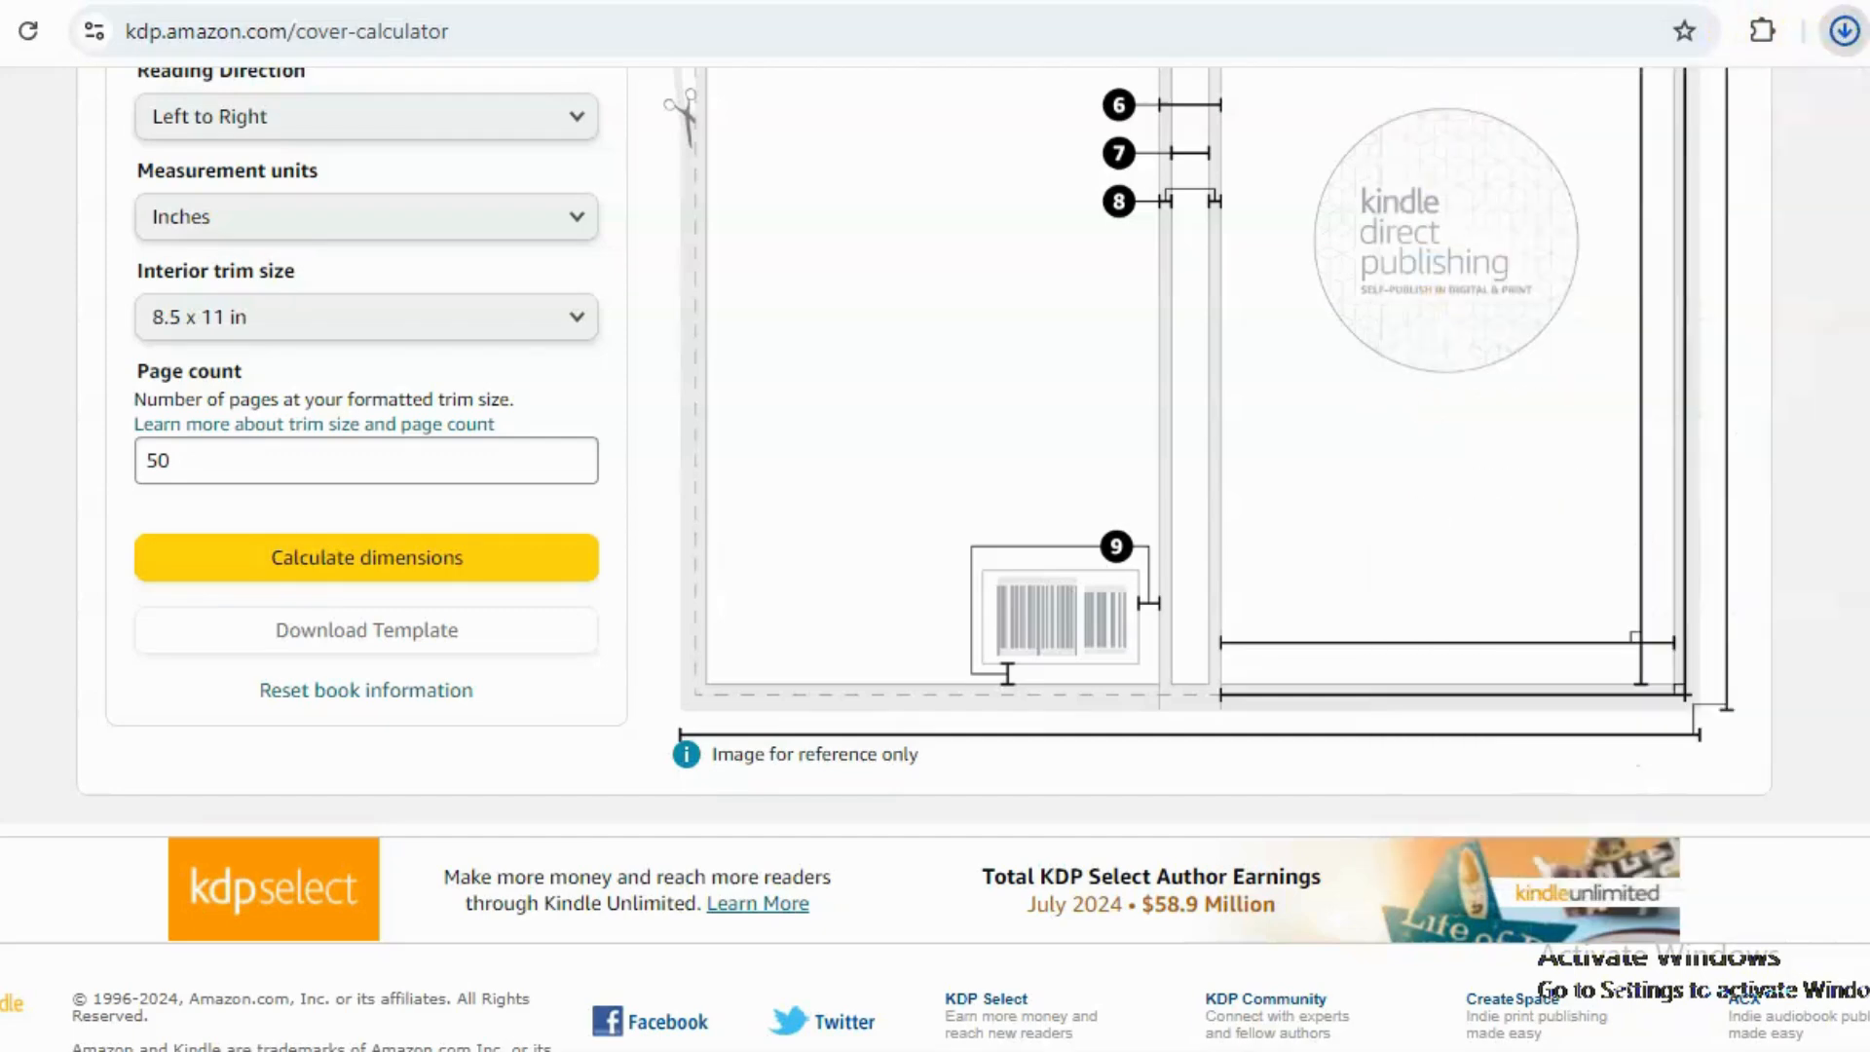
pyautogui.click(1841, 32)
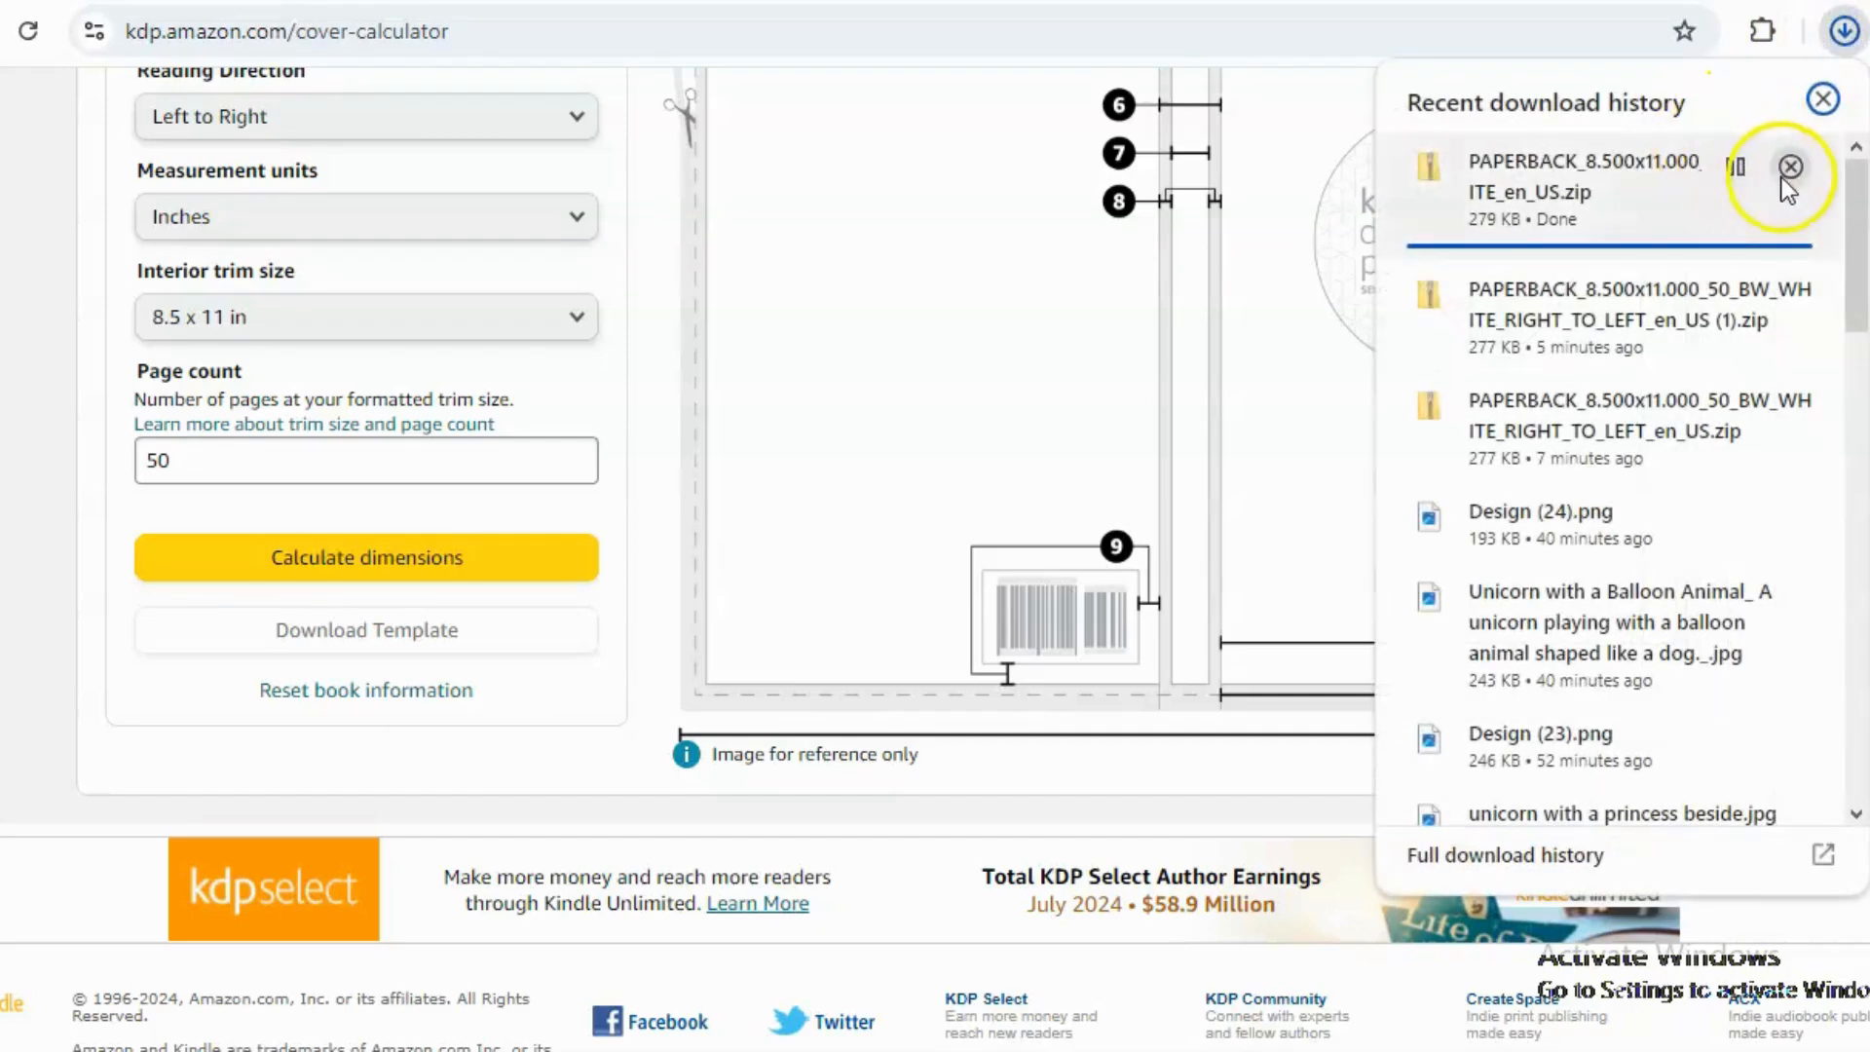
pyautogui.click(1868, 234)
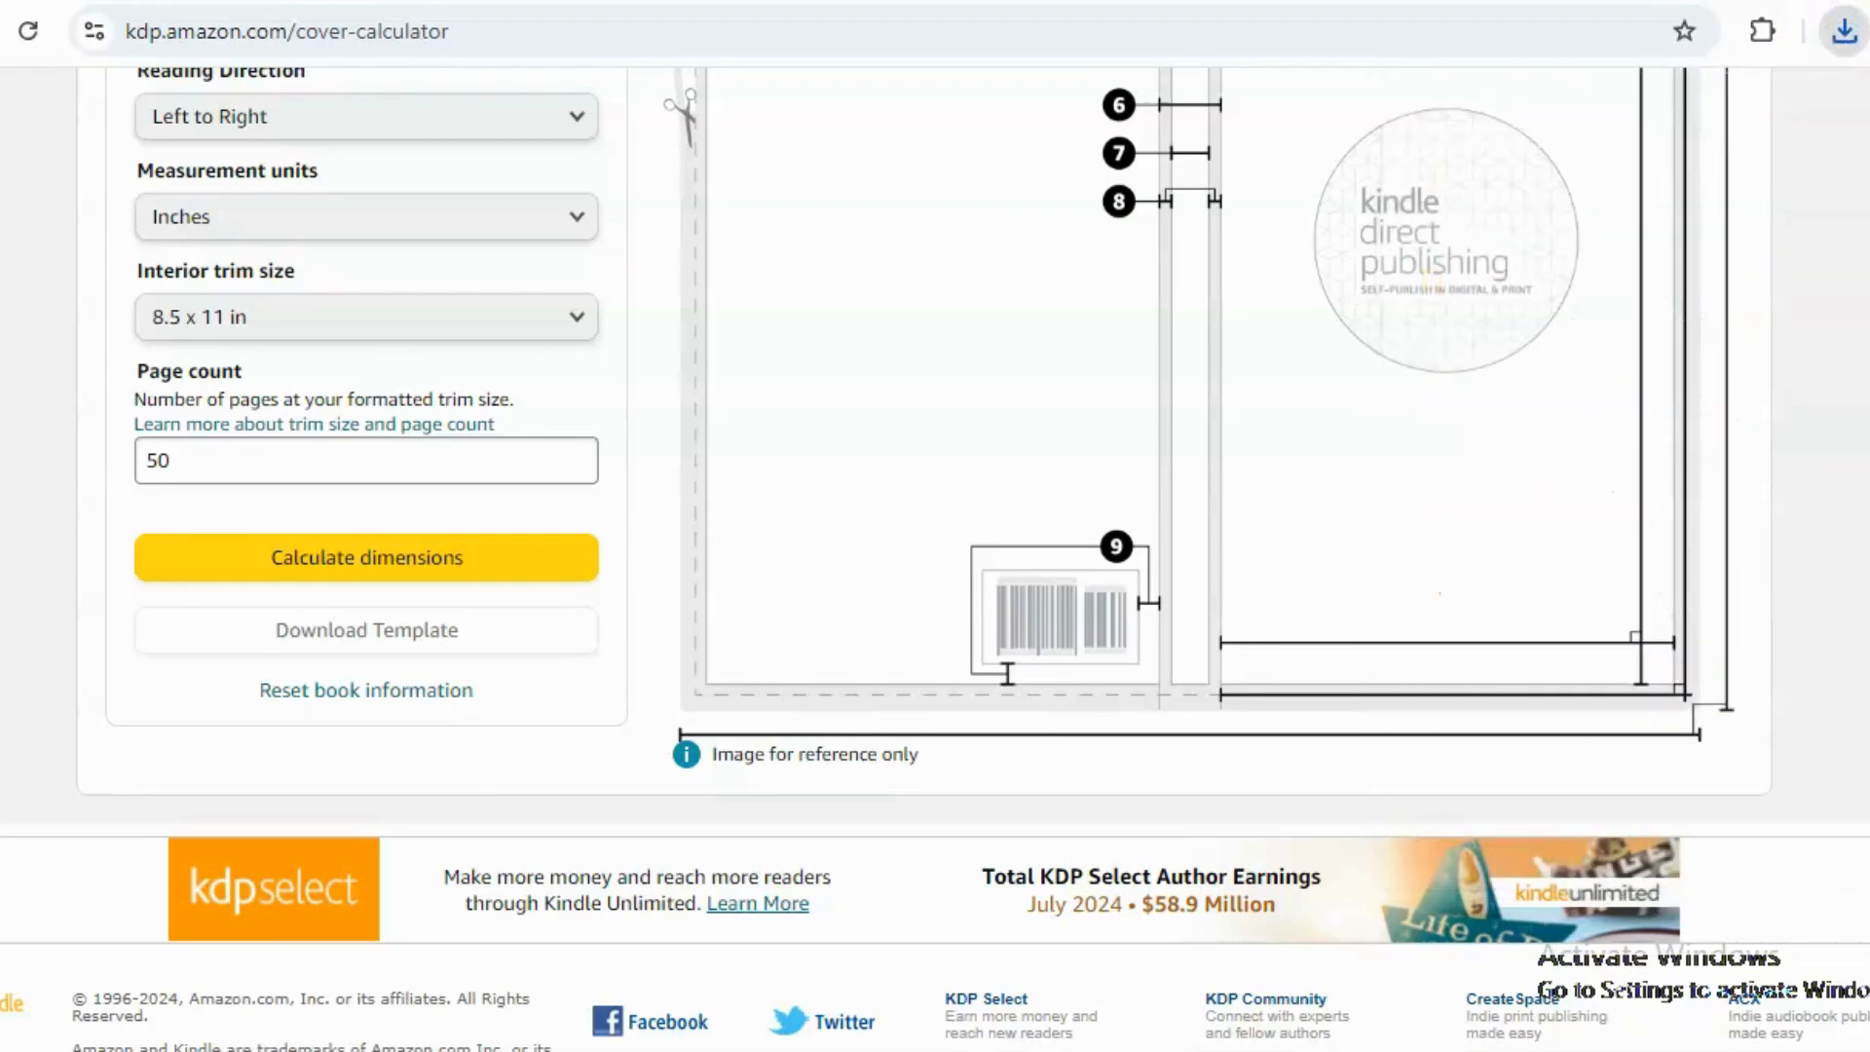
pyautogui.click(1844, 39)
pyautogui.click(1797, 168)
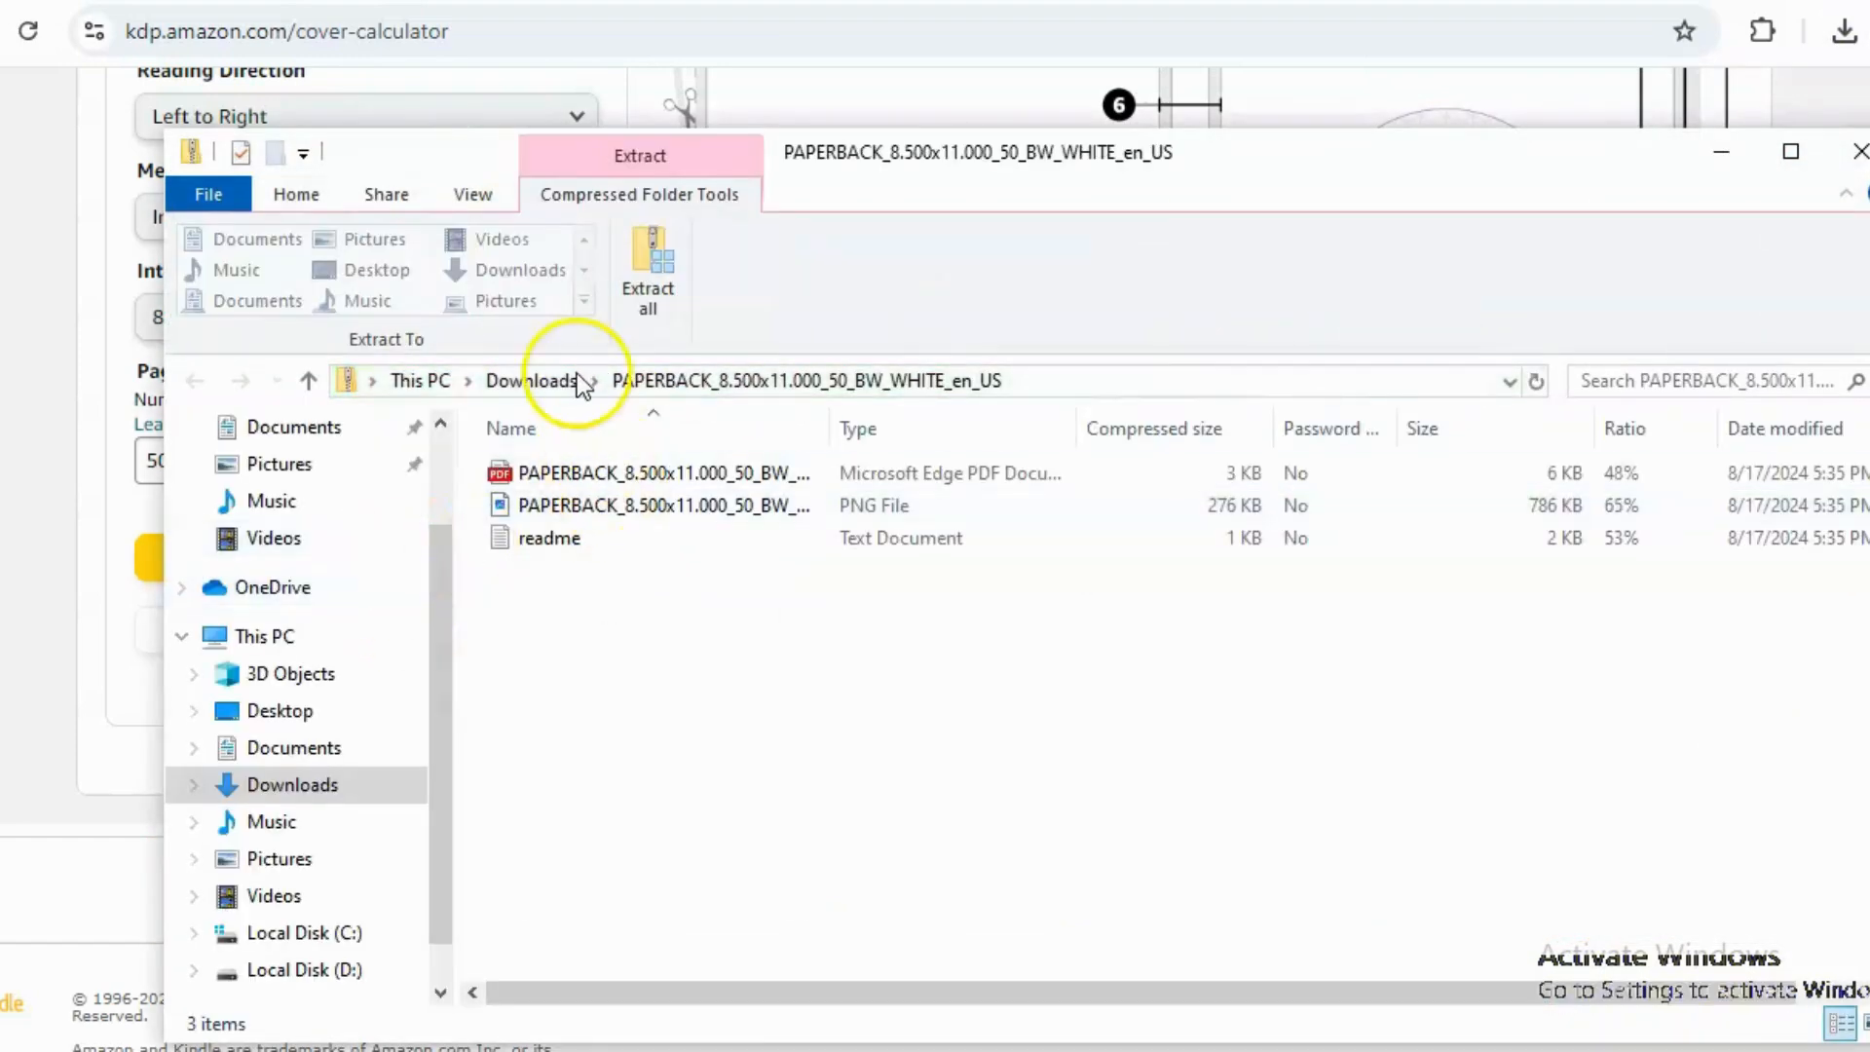
# Extract all template files into the Downloads folder, replacing the existing files.
pyautogui.click(657, 292)
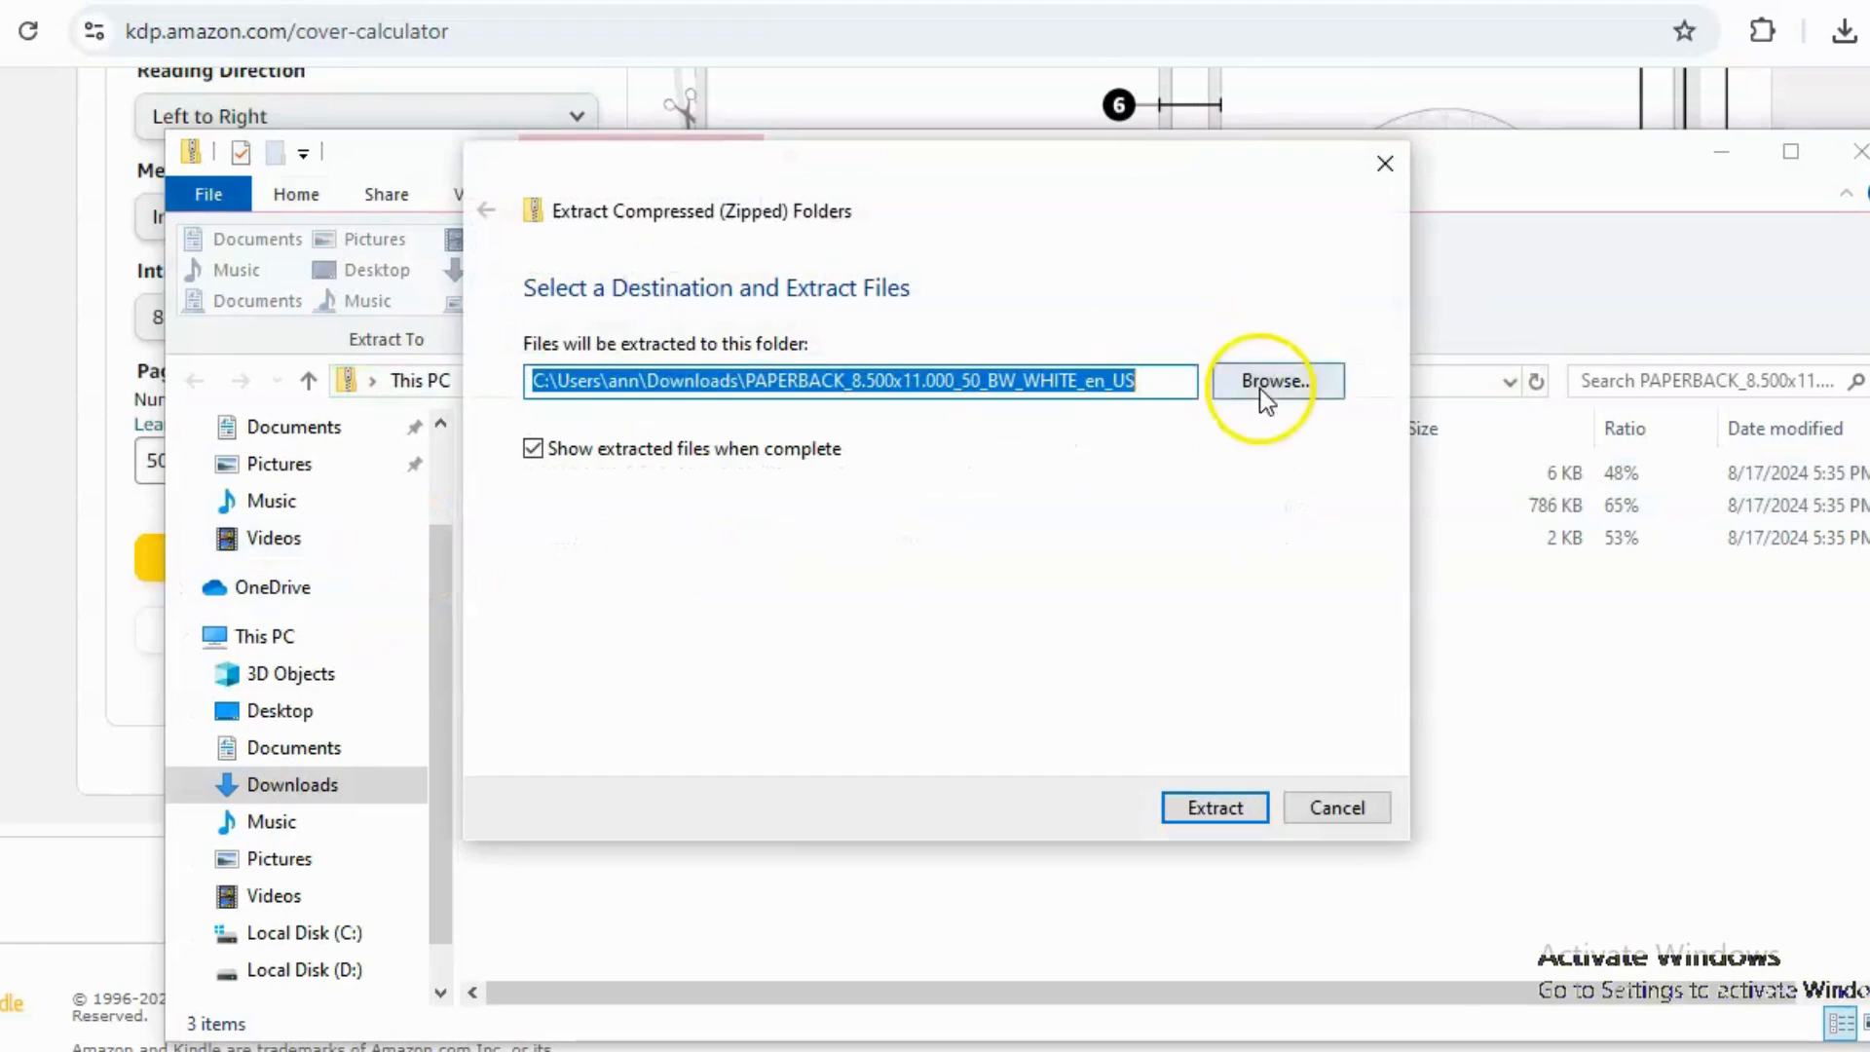
pyautogui.click(1260, 385)
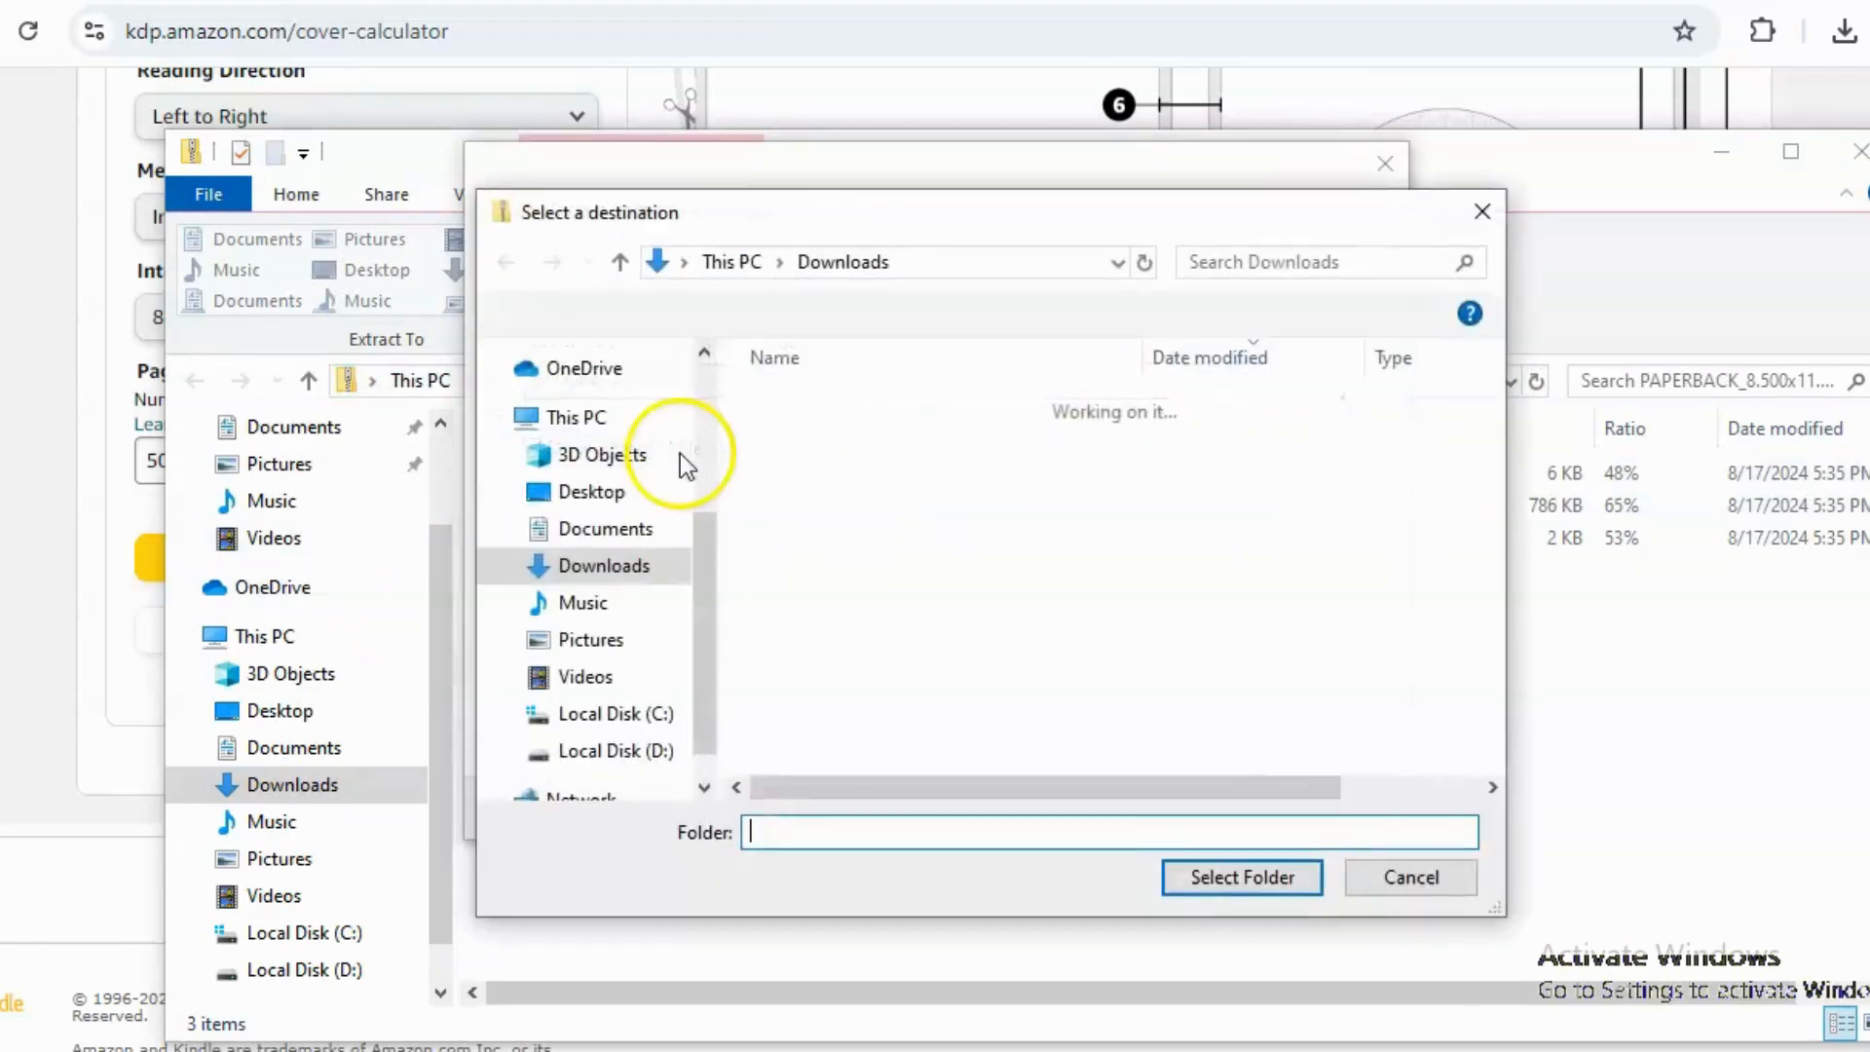
pyautogui.click(1243, 877)
pyautogui.click(1225, 811)
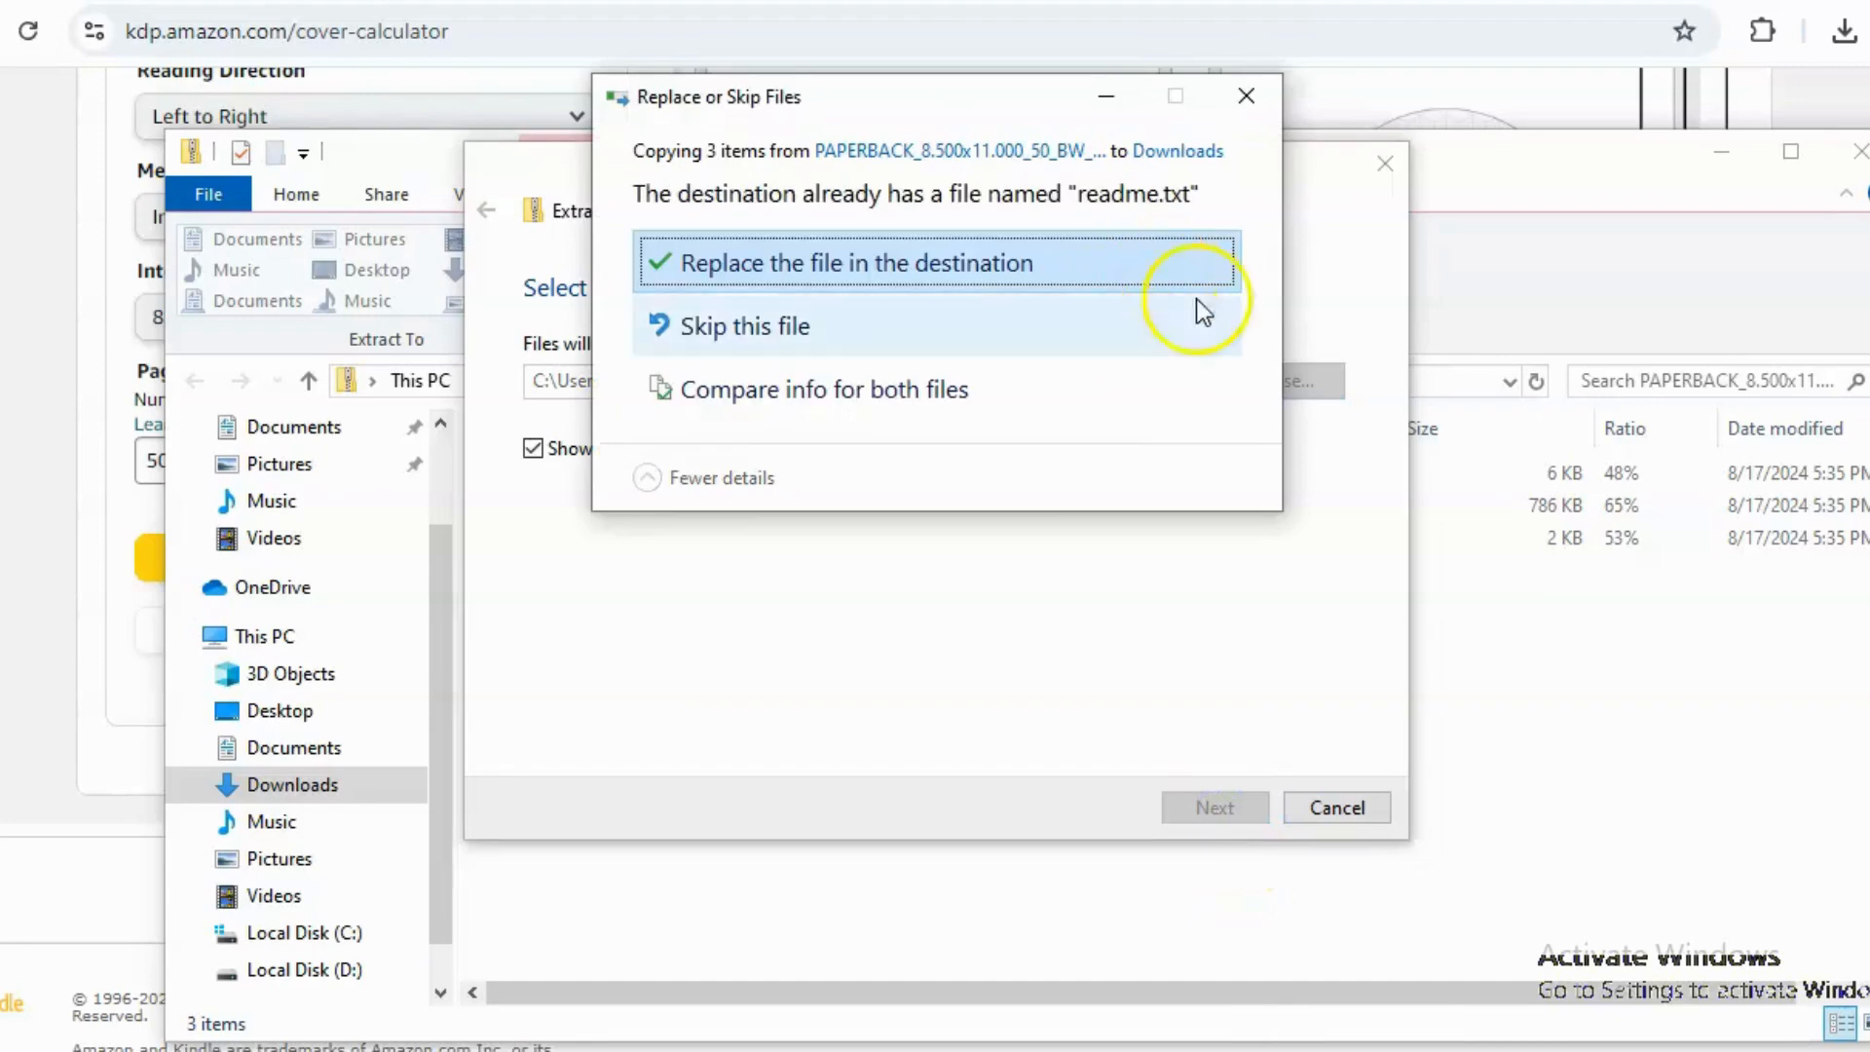
pyautogui.click(902, 265)
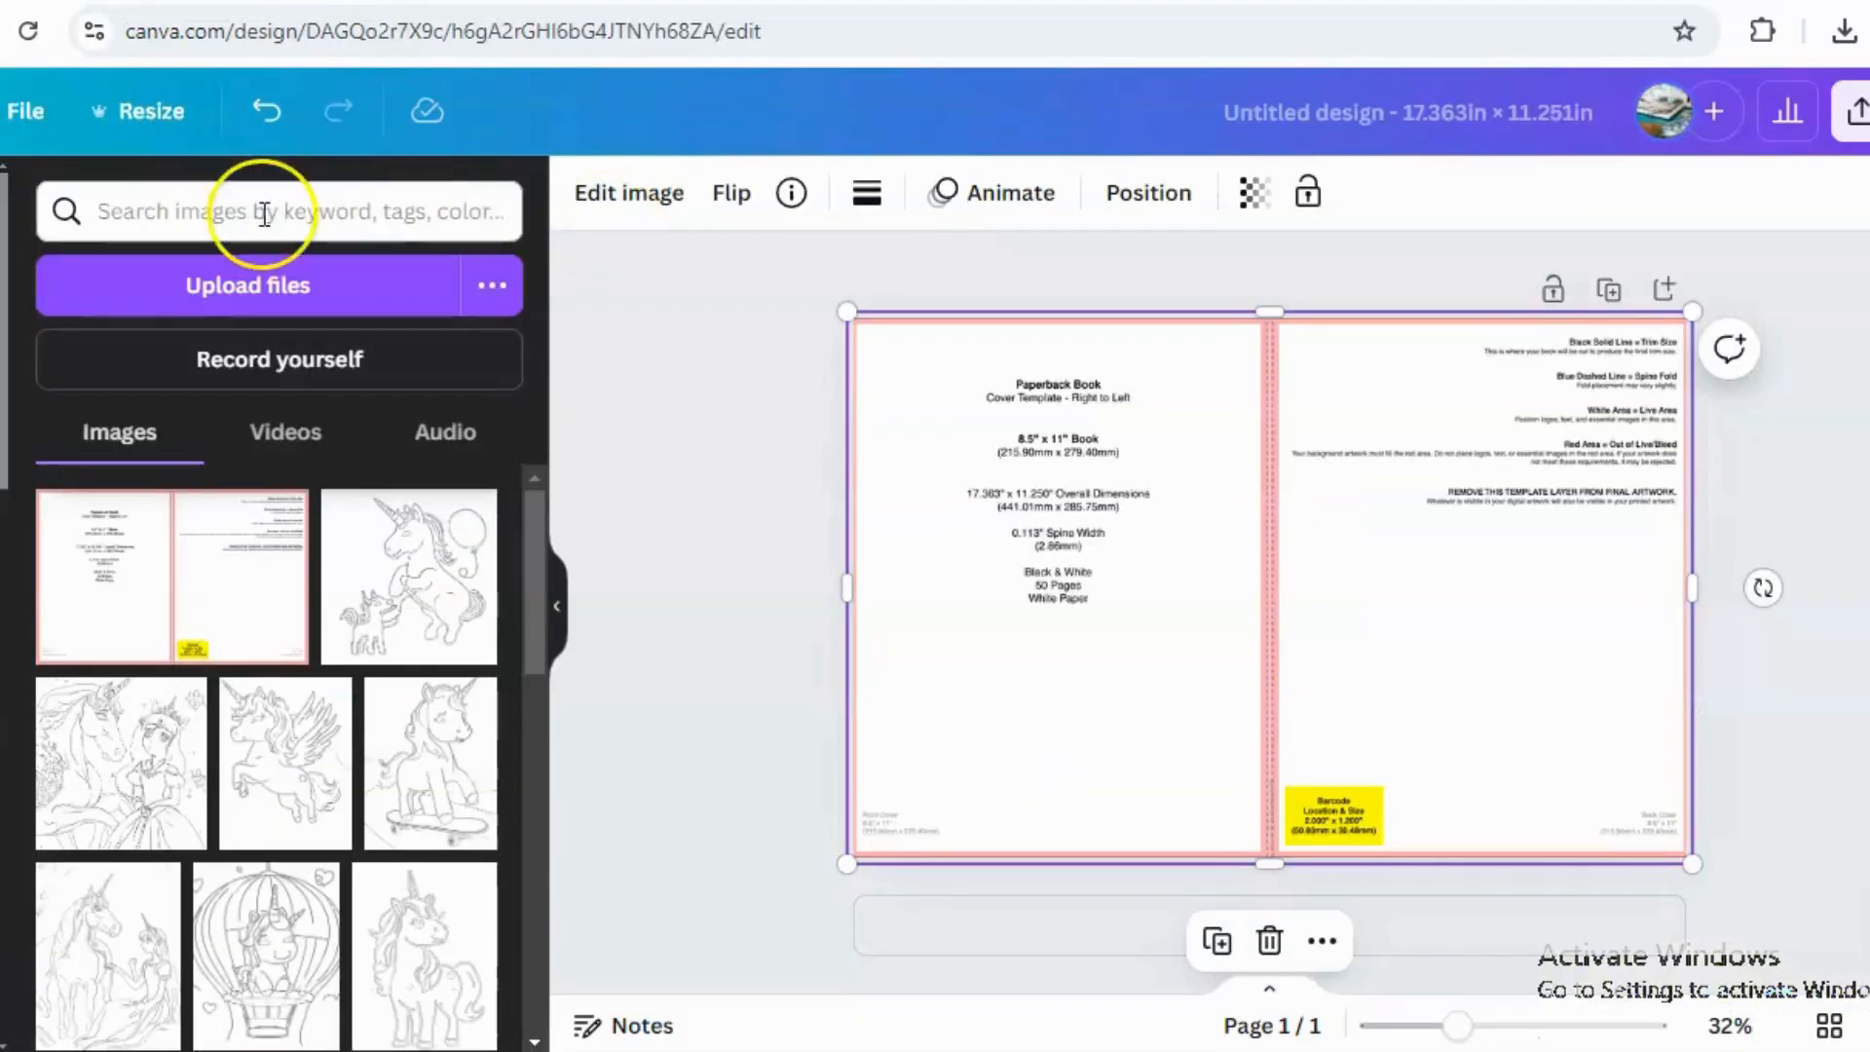
# Upload the downloaded paperback cover template PNG from the Downloads folder.
pyautogui.click(238, 290)
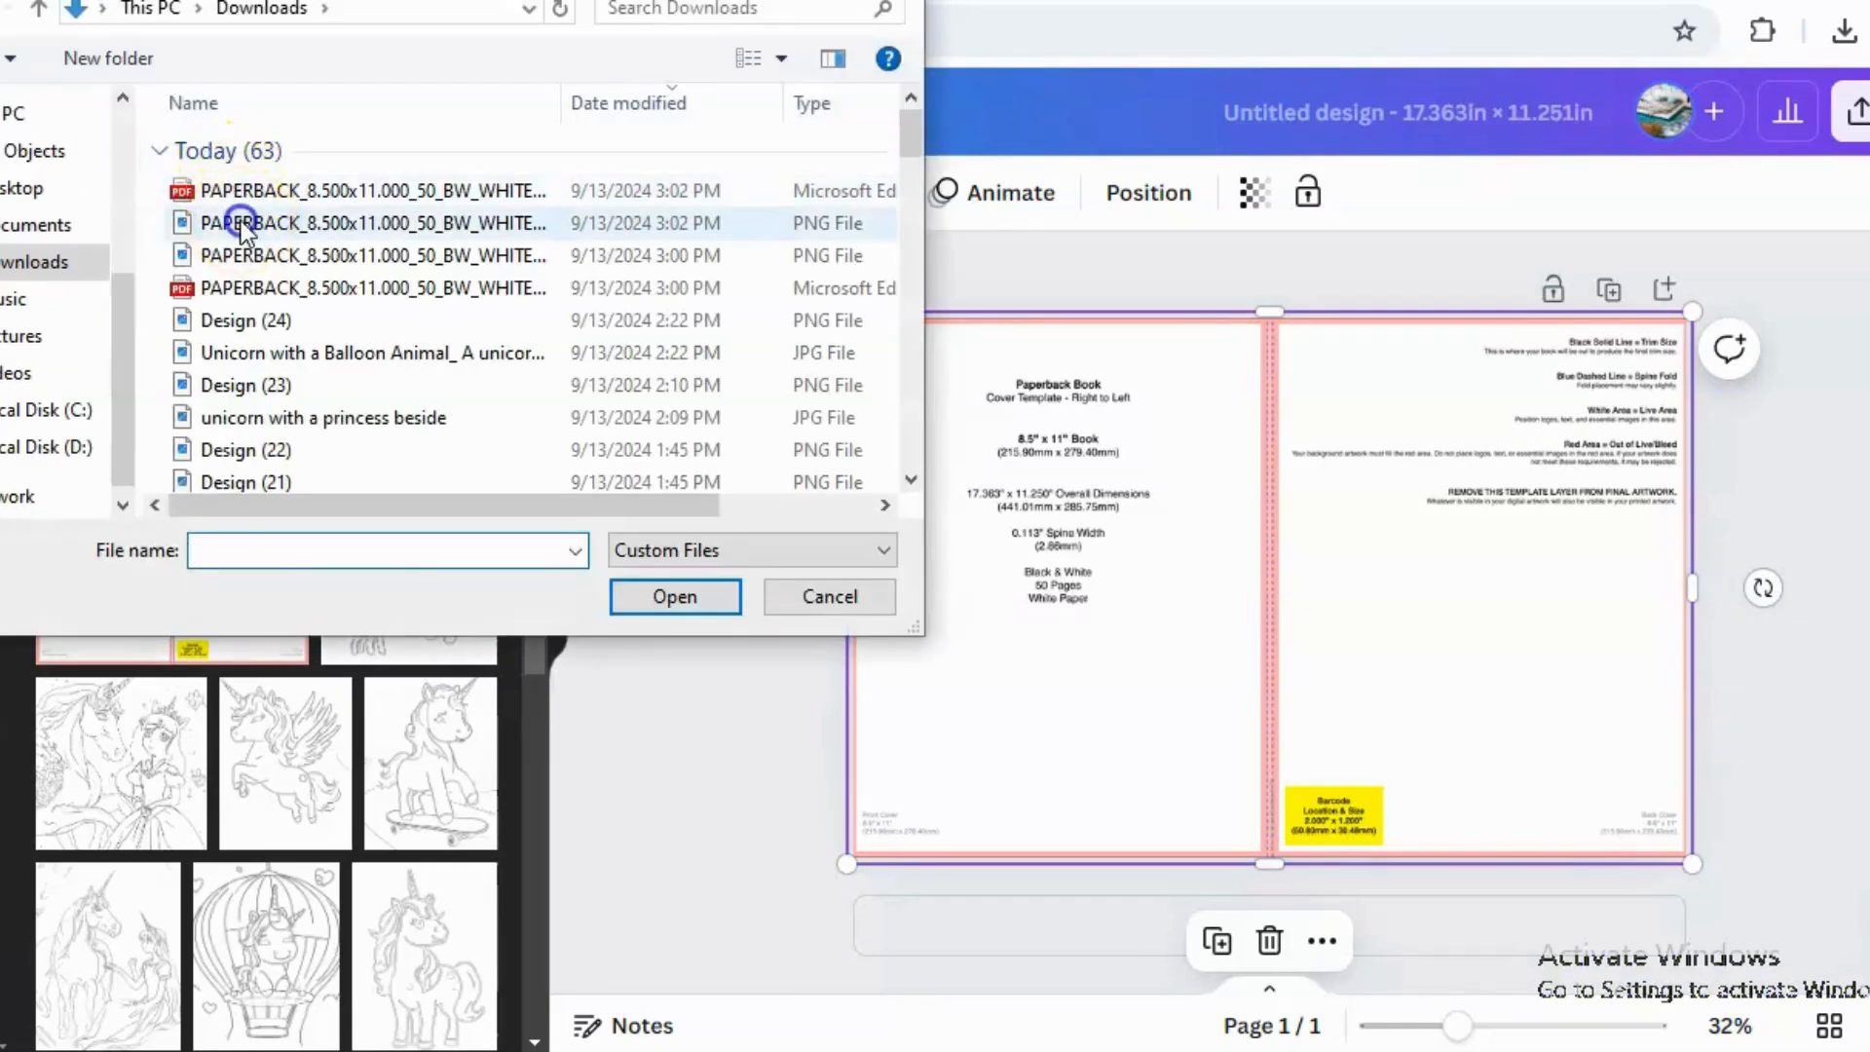
pyautogui.click(242, 223)
pyautogui.click(698, 591)
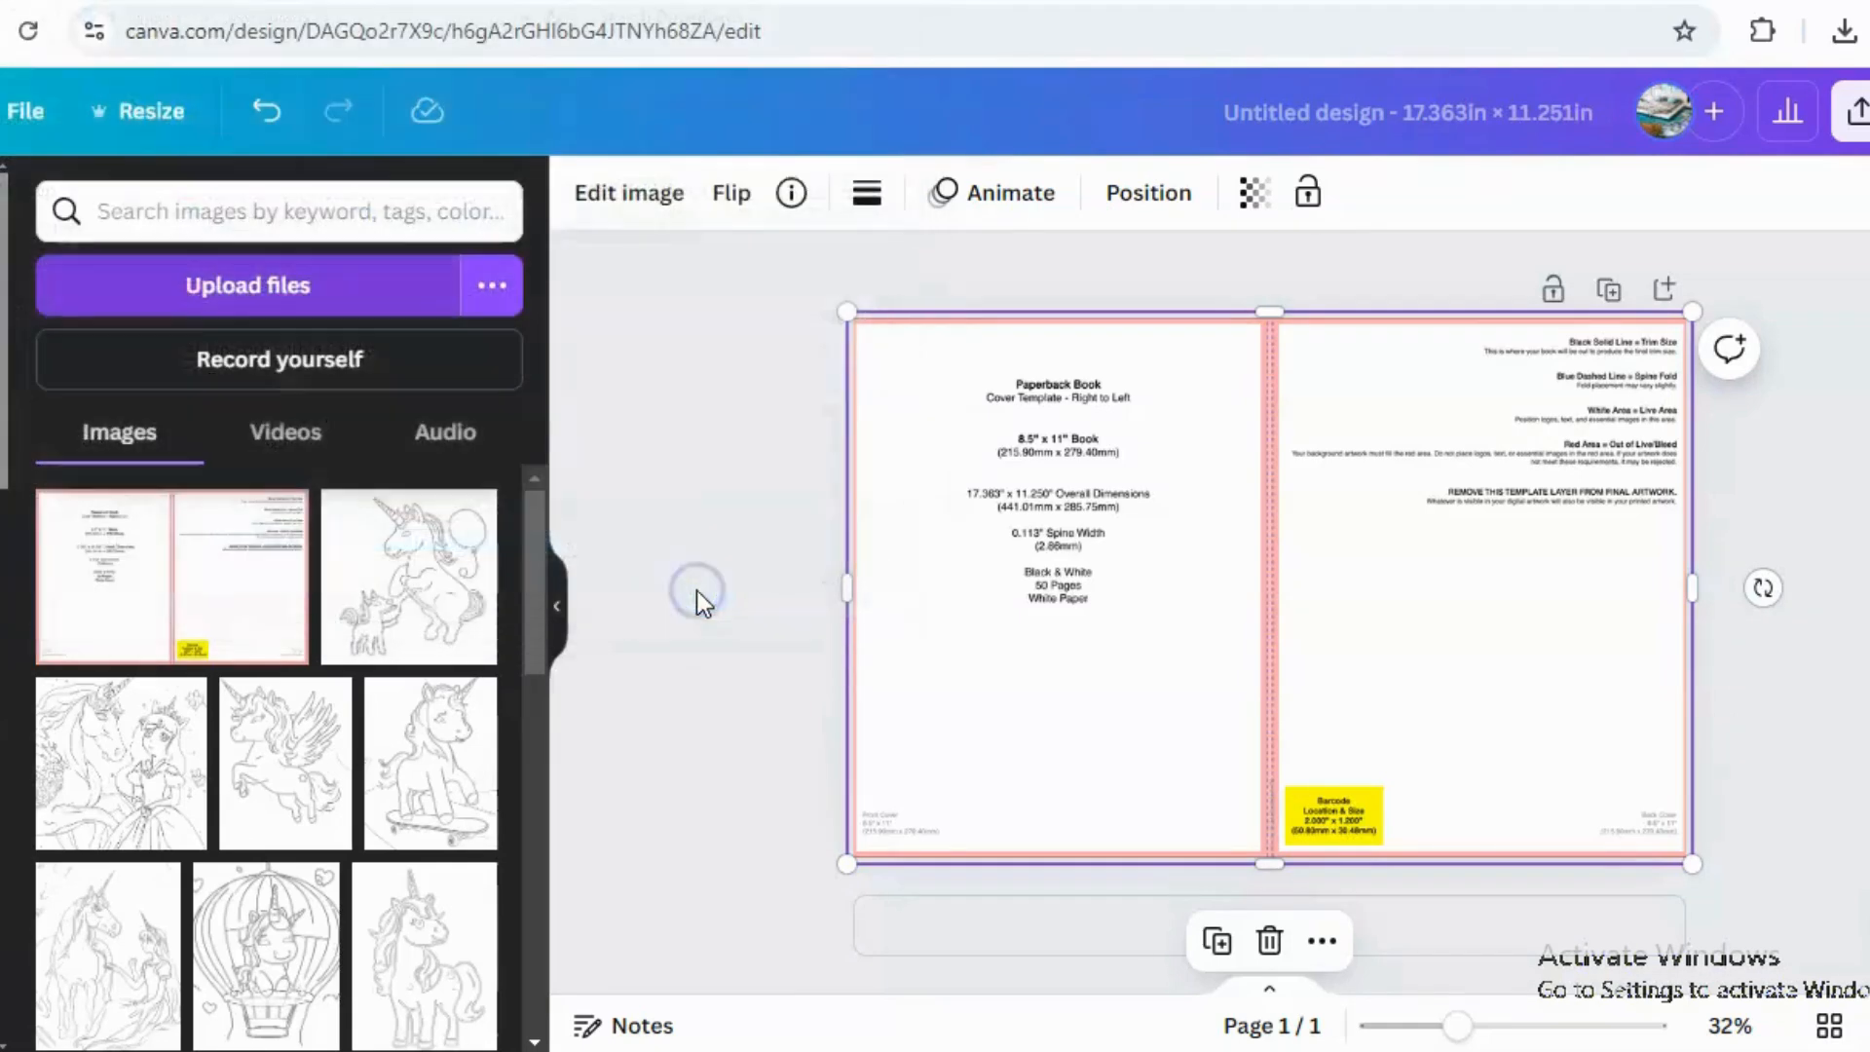
# Delete the right-to-left template image from the canvas and place the newly uploaded left-to-right template in its place.
pyautogui.click(1376, 857)
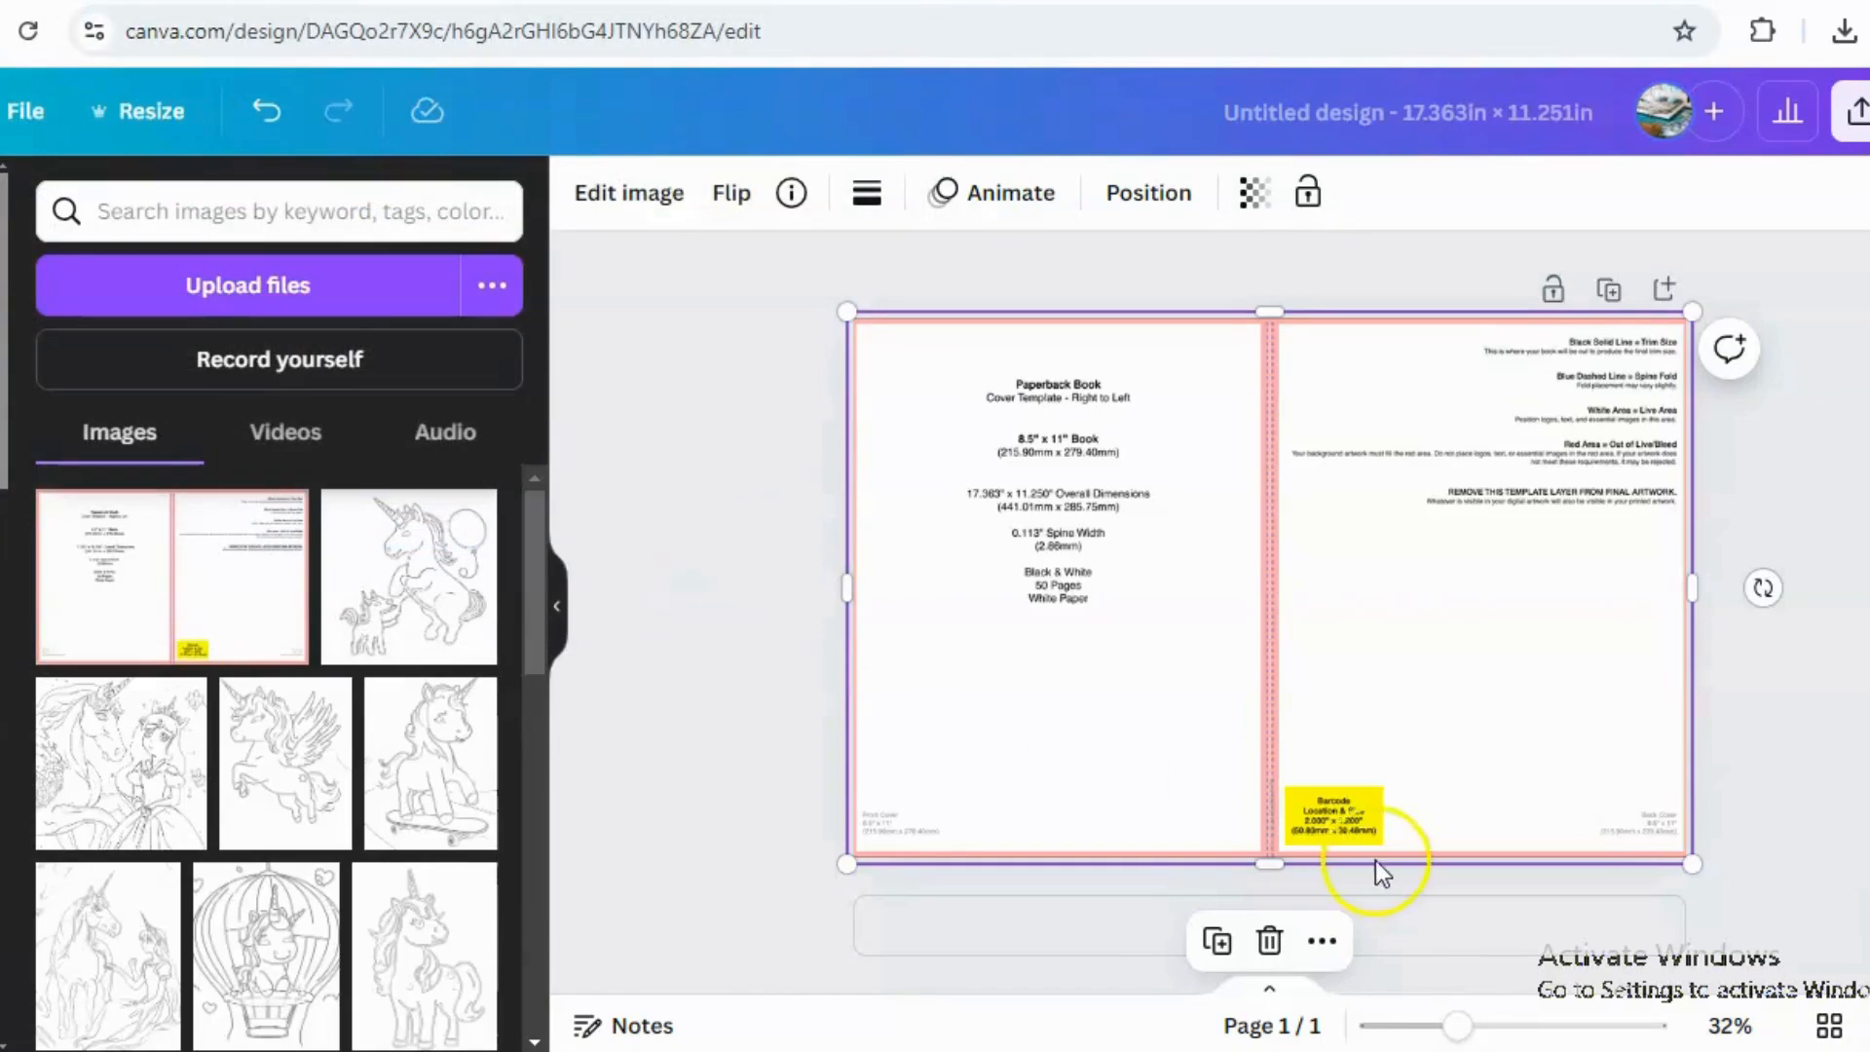
pyautogui.click(1037, 482)
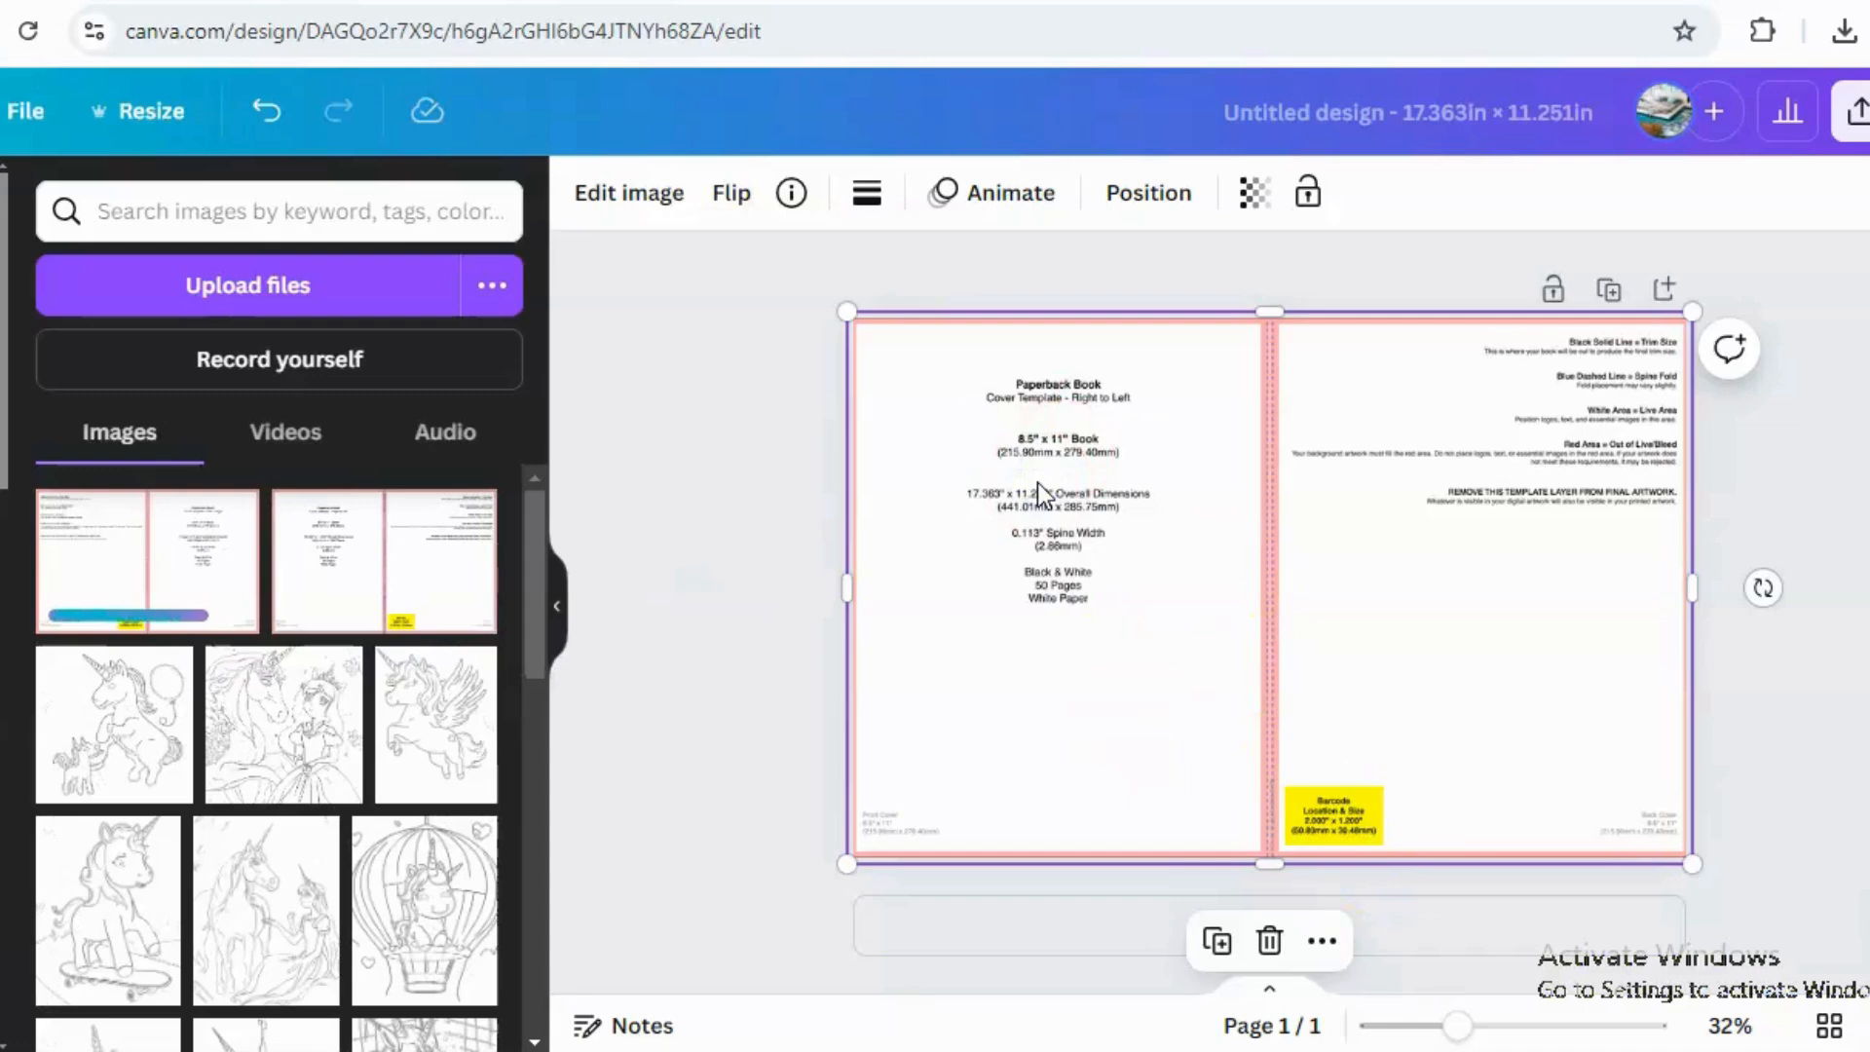
pyautogui.press('Delete')
pyautogui.click(274, 532)
pyautogui.moveTo(274, 531); pyautogui.dragTo(889, 352)
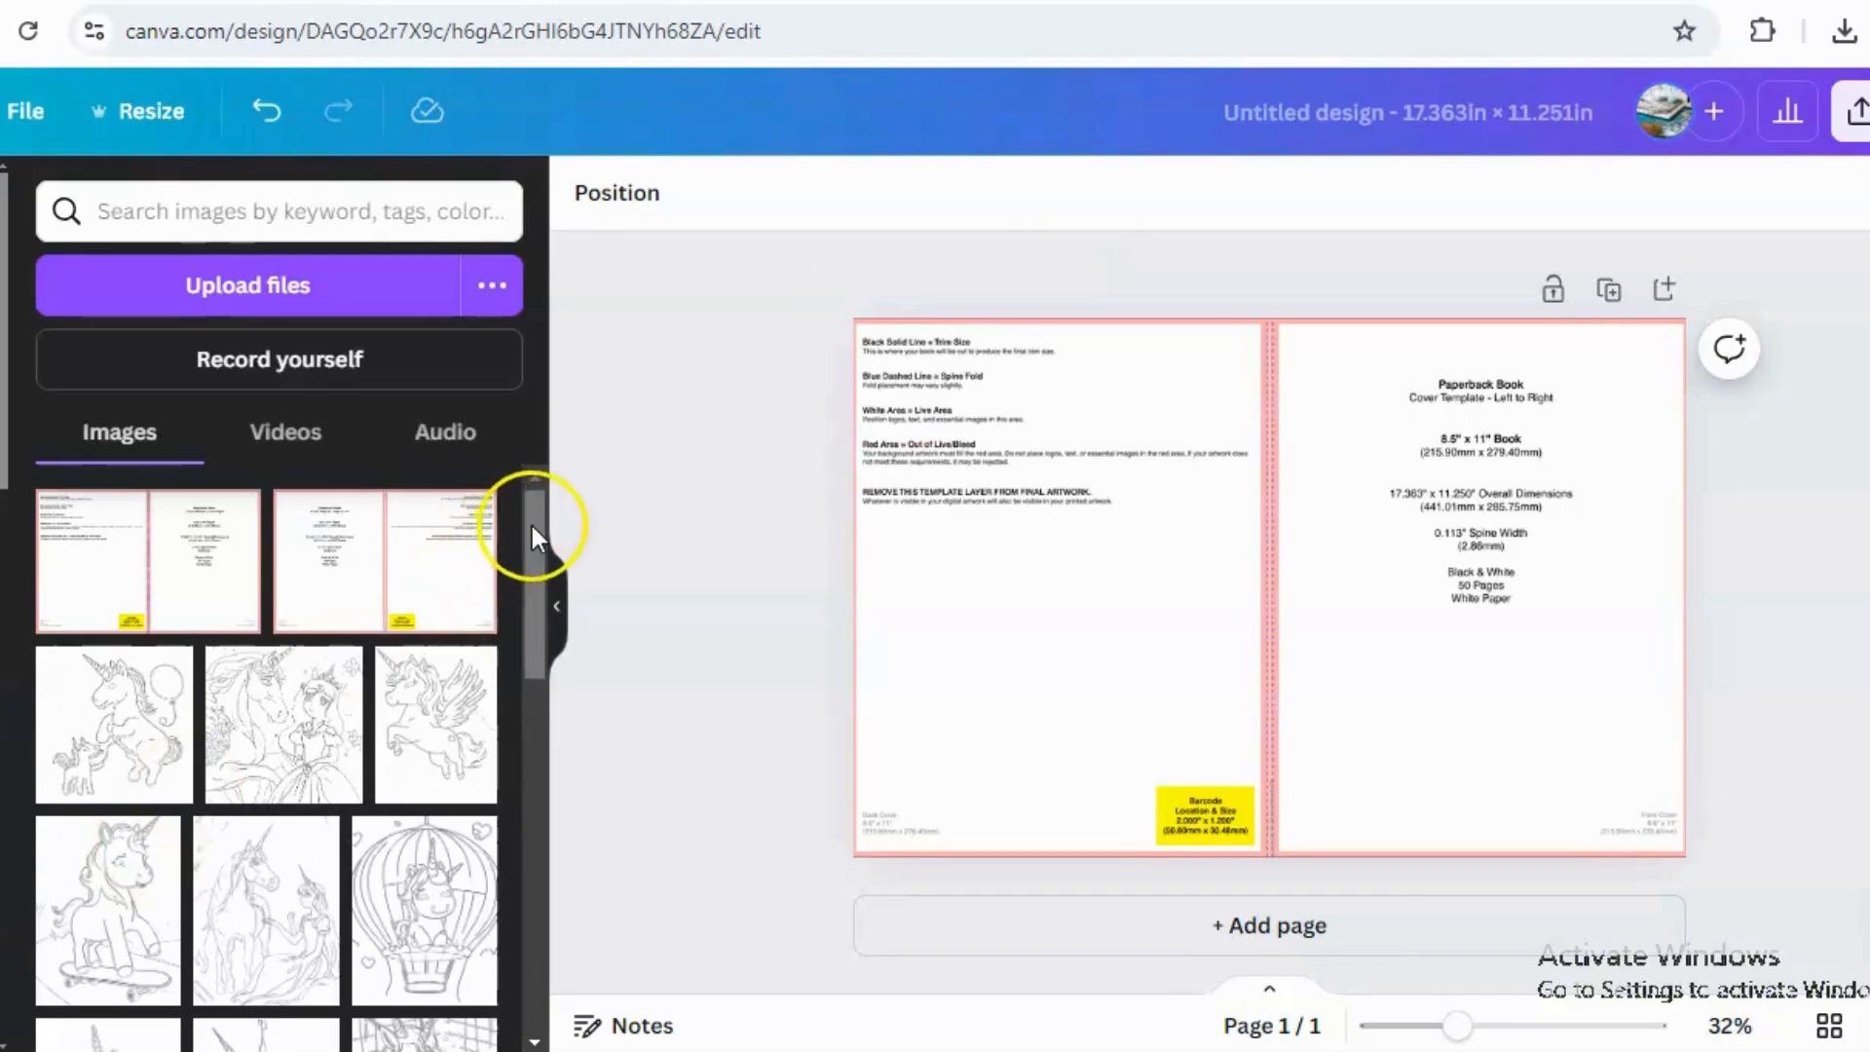
# Add the unicorn-and-castle illustration from the uploads to the design and move it onto the front cover.
pyautogui.moveTo(532, 526); pyautogui.dragTo(534, 888)
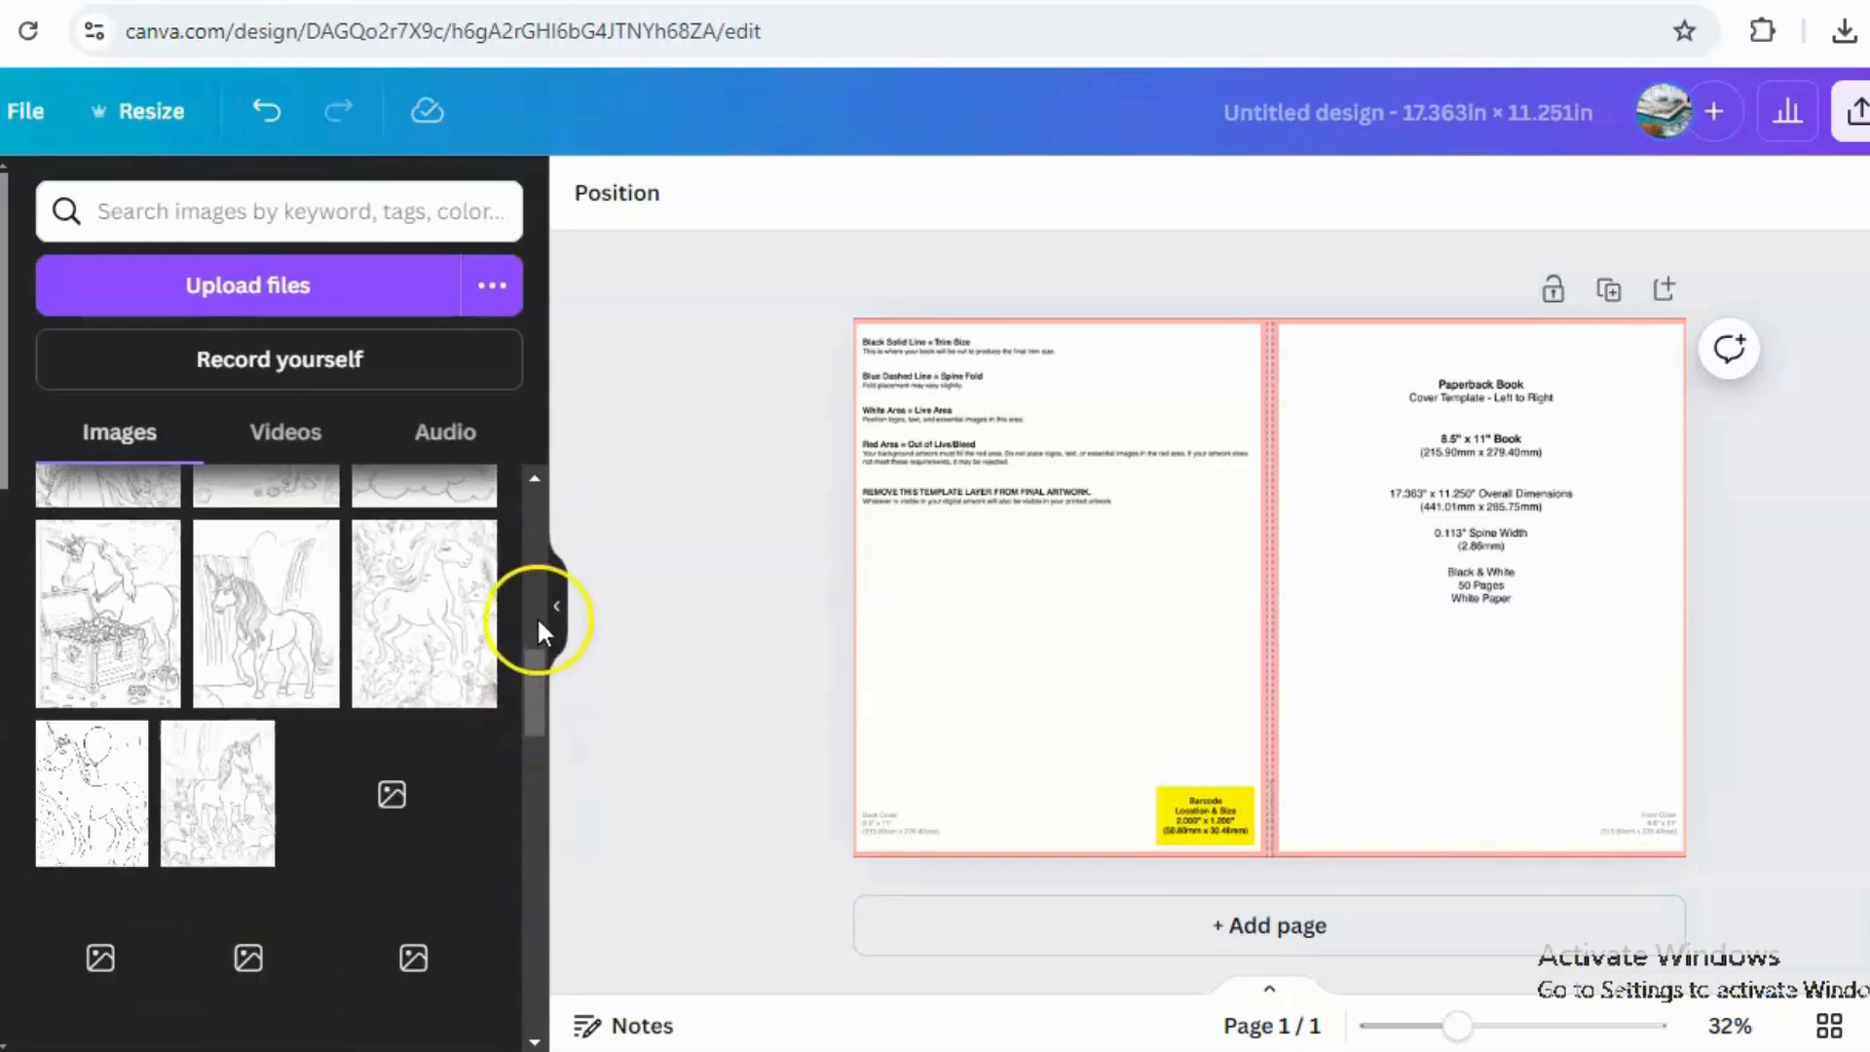
pyautogui.moveTo(533, 717); pyautogui.dragTo(533, 758)
pyautogui.moveTo(526, 784); pyautogui.dragTo(526, 827)
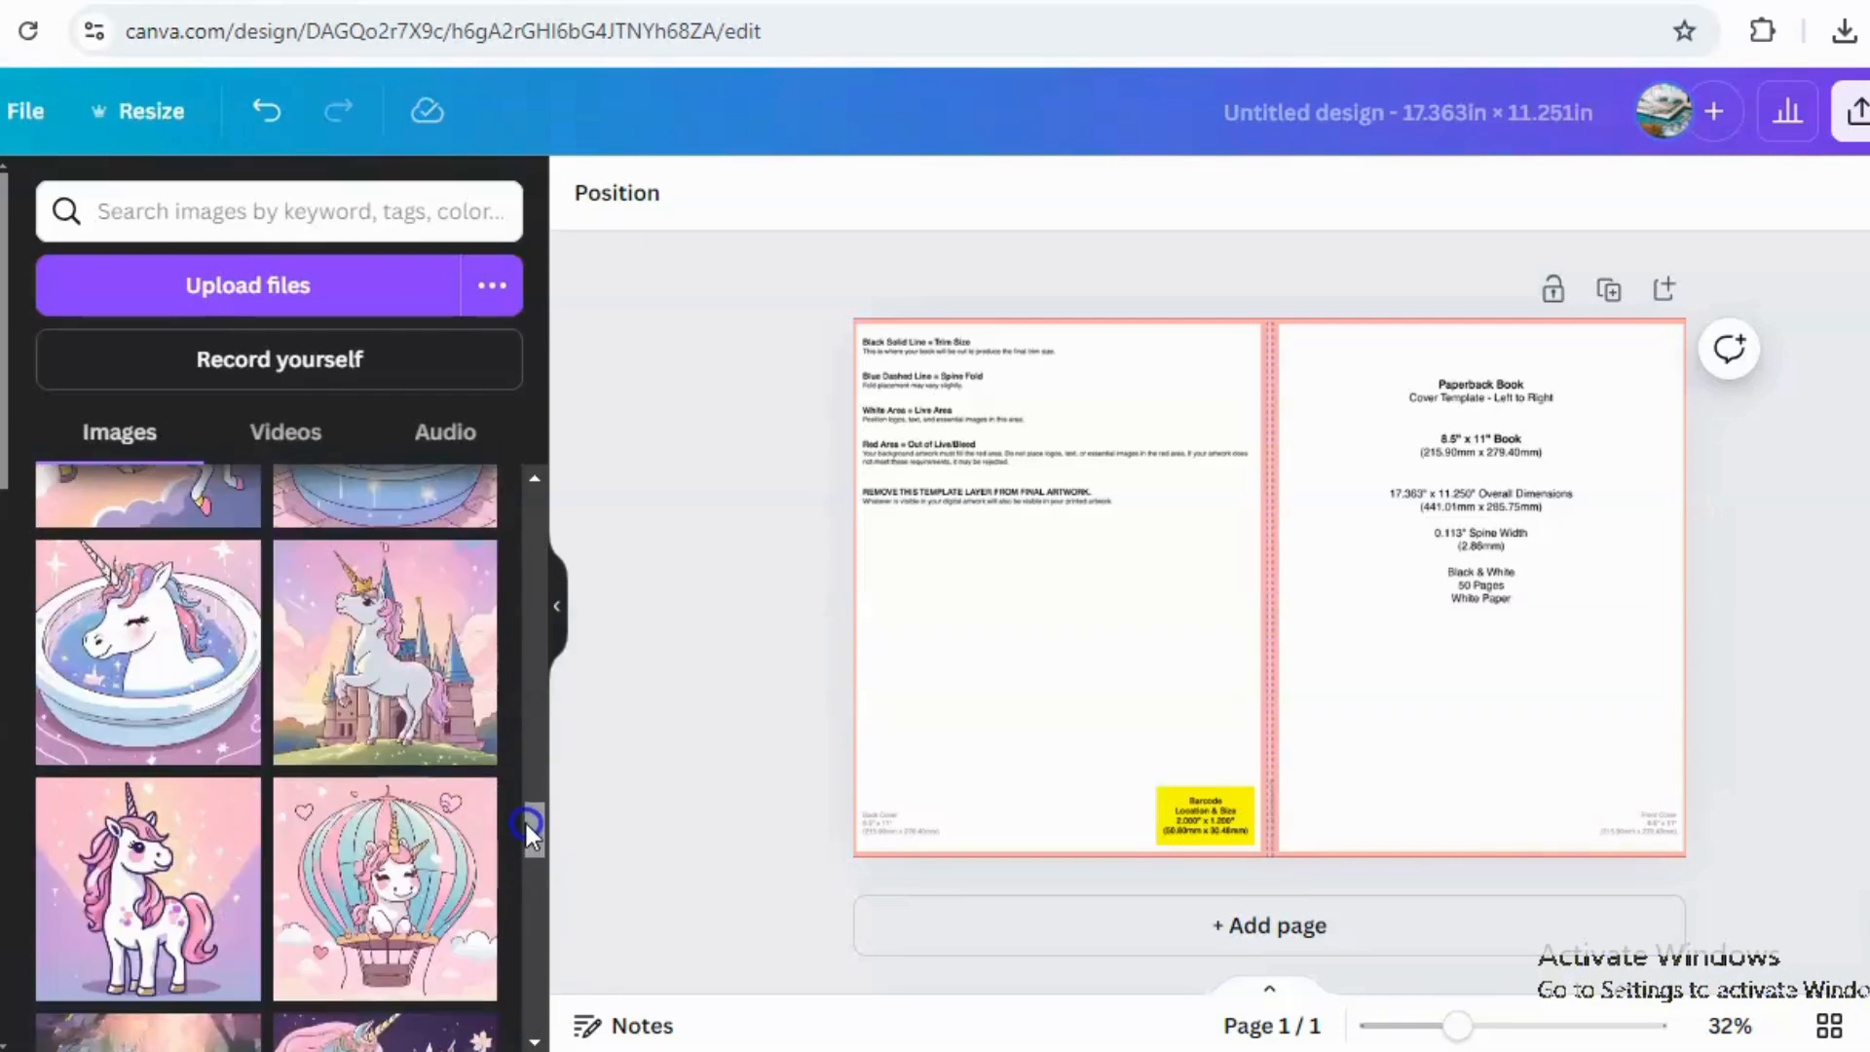
pyautogui.click(404, 684)
pyautogui.moveTo(1266, 610); pyautogui.dragTo(1470, 548)
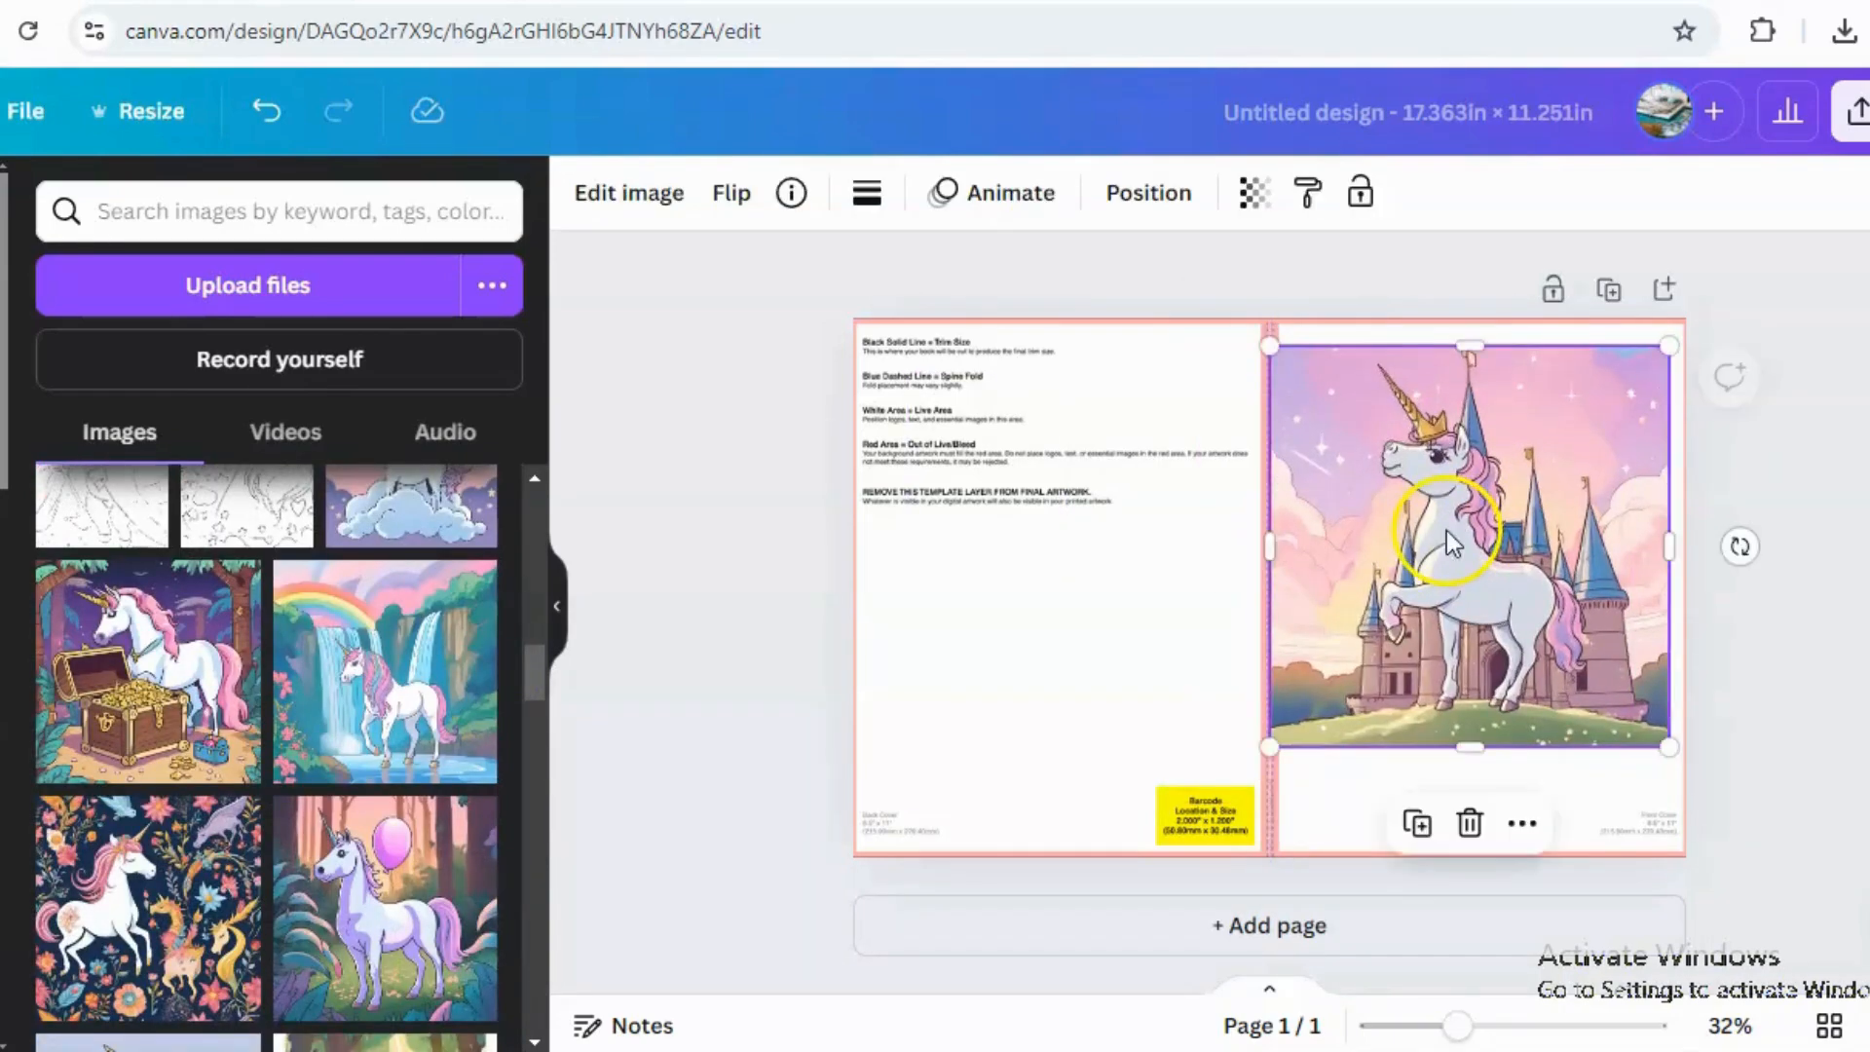
# Resize and reposition the unicorn illustration so it fills the whole front cover panel.
pyautogui.moveTo(1465, 348); pyautogui.dragTo(1470, 313)
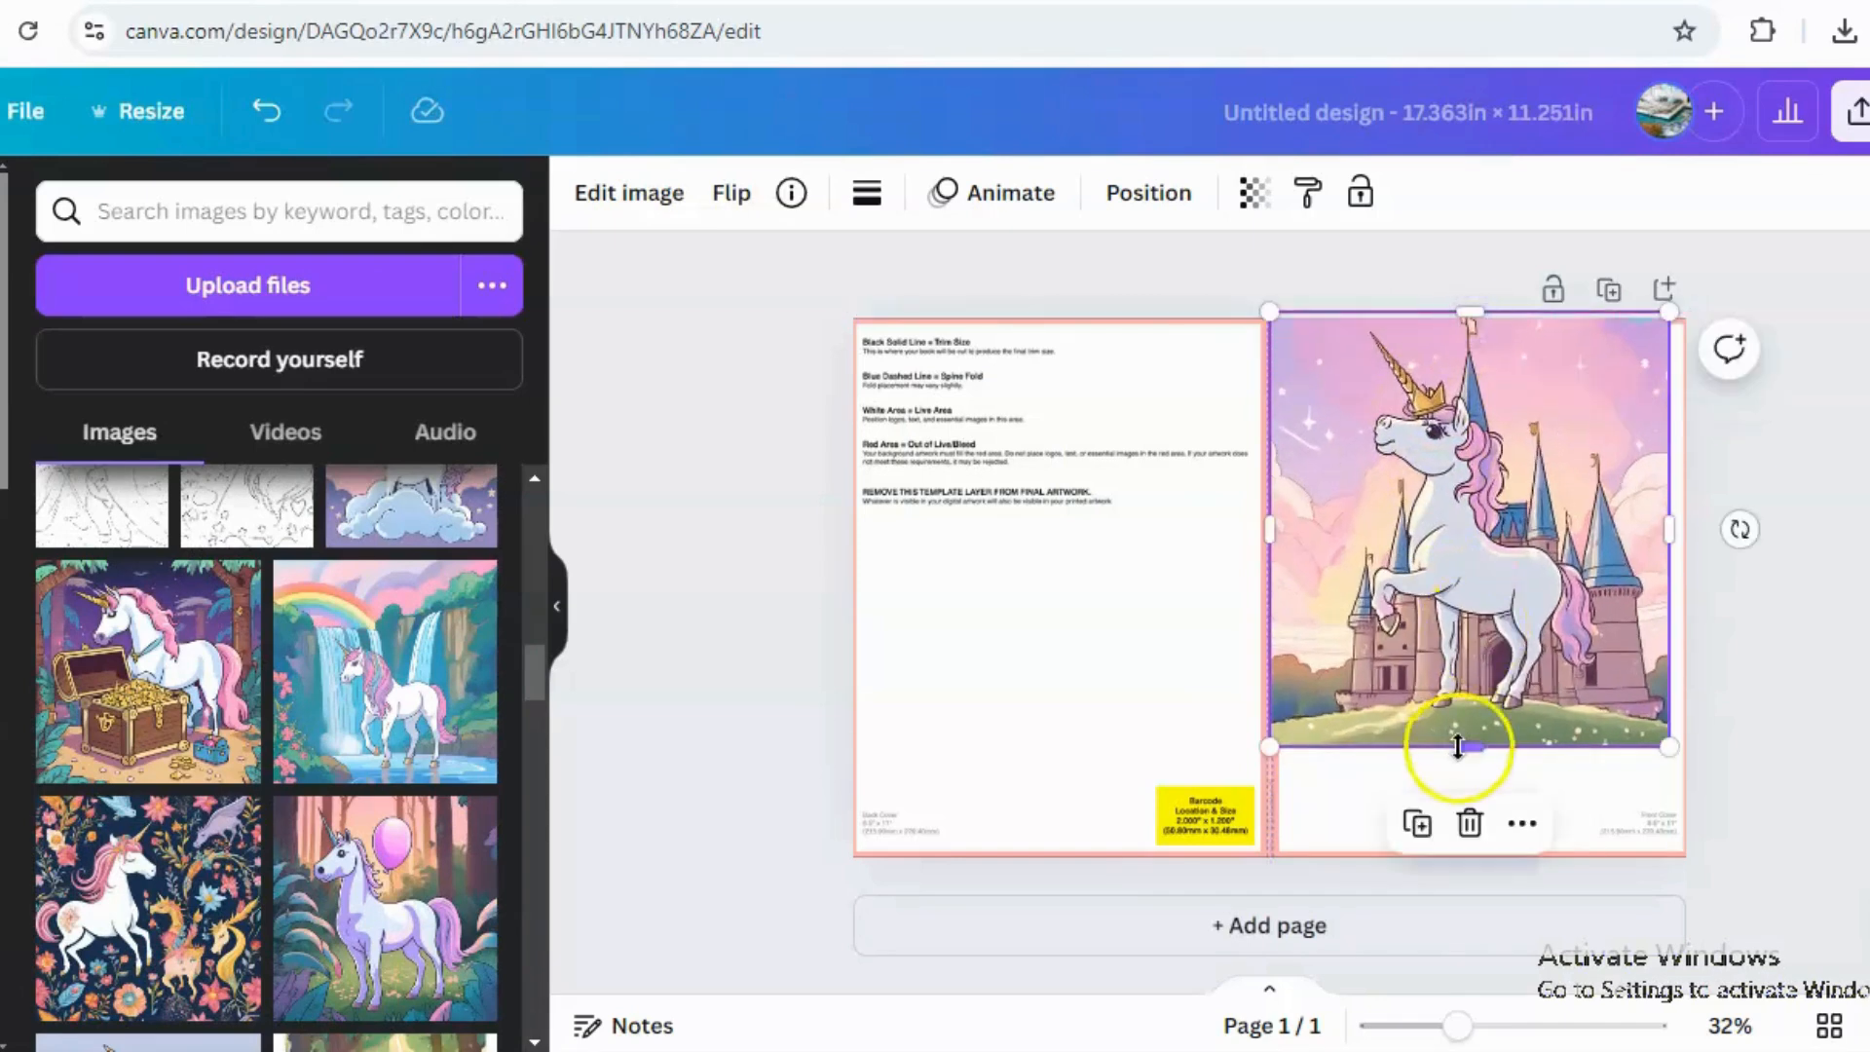
pyautogui.moveTo(1476, 745); pyautogui.dragTo(1488, 856)
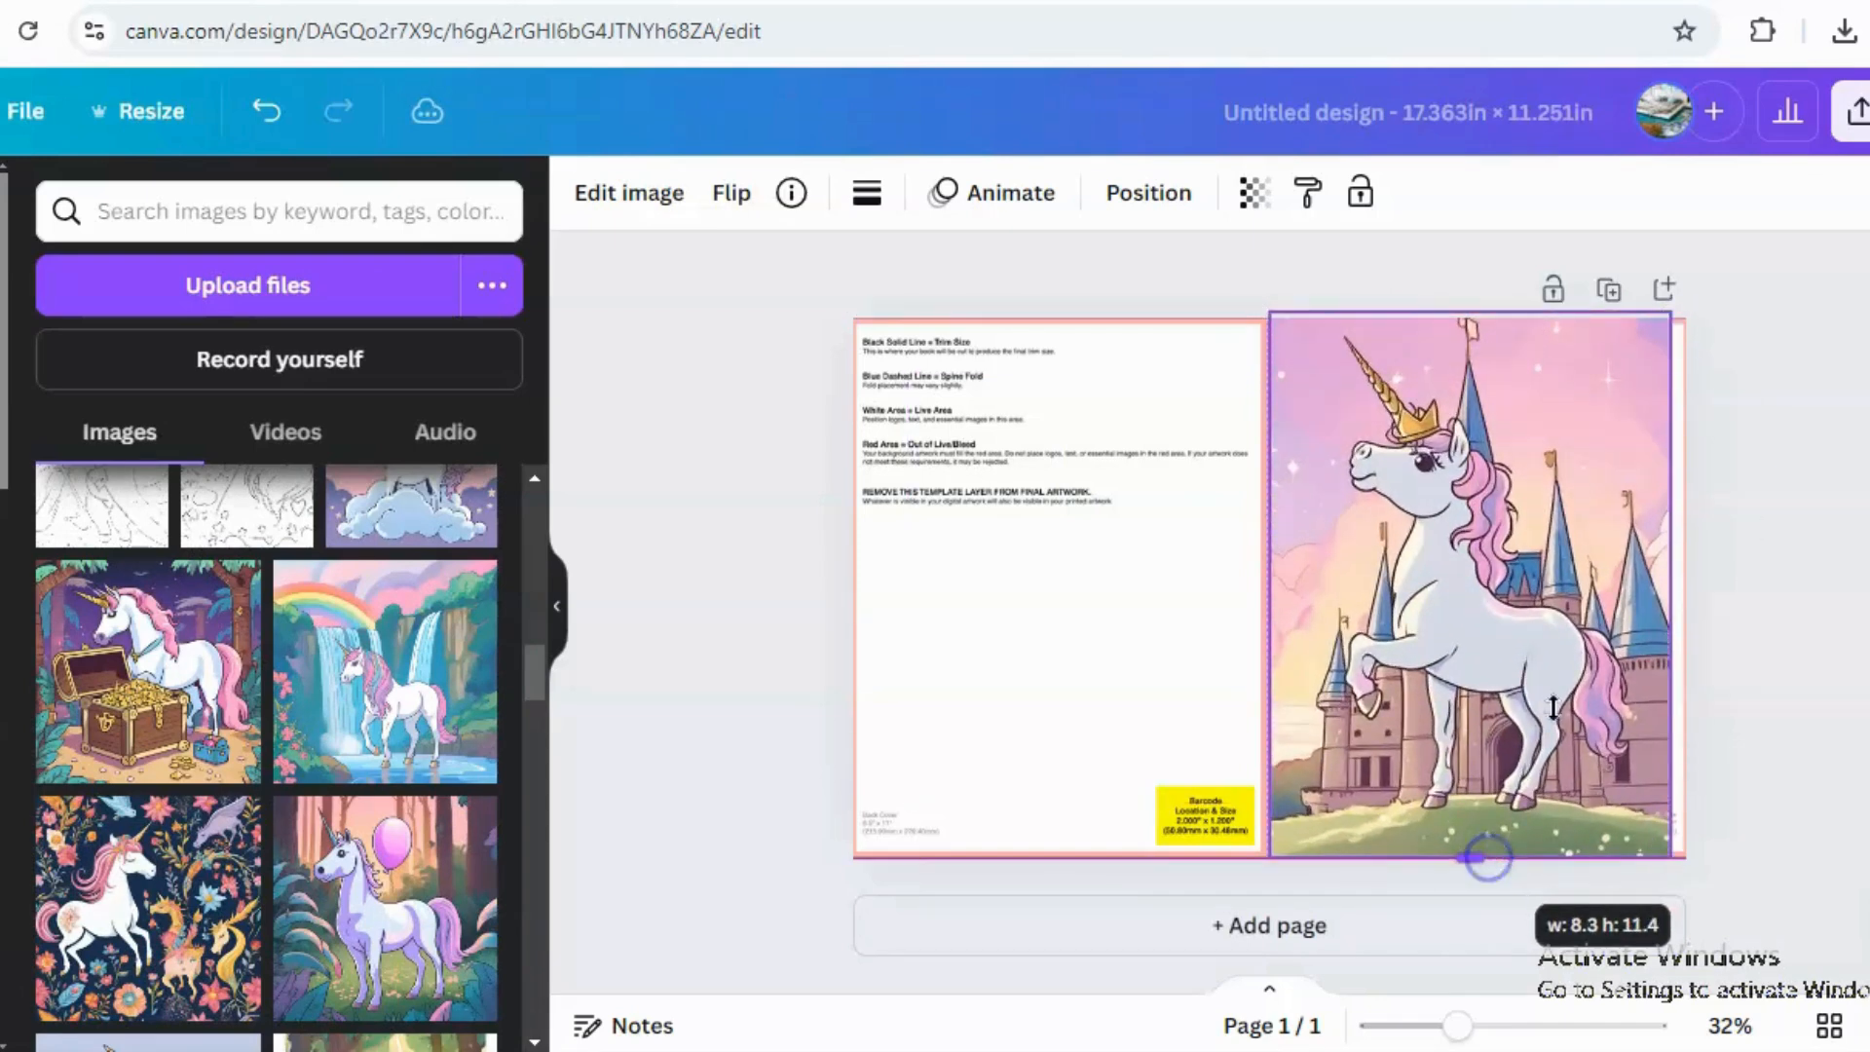
pyautogui.moveTo(1504, 557)
pyautogui.mouseDown()
pyautogui.moveTo(1558, 570)
pyautogui.moveTo(1495, 548)
pyautogui.mouseUp()
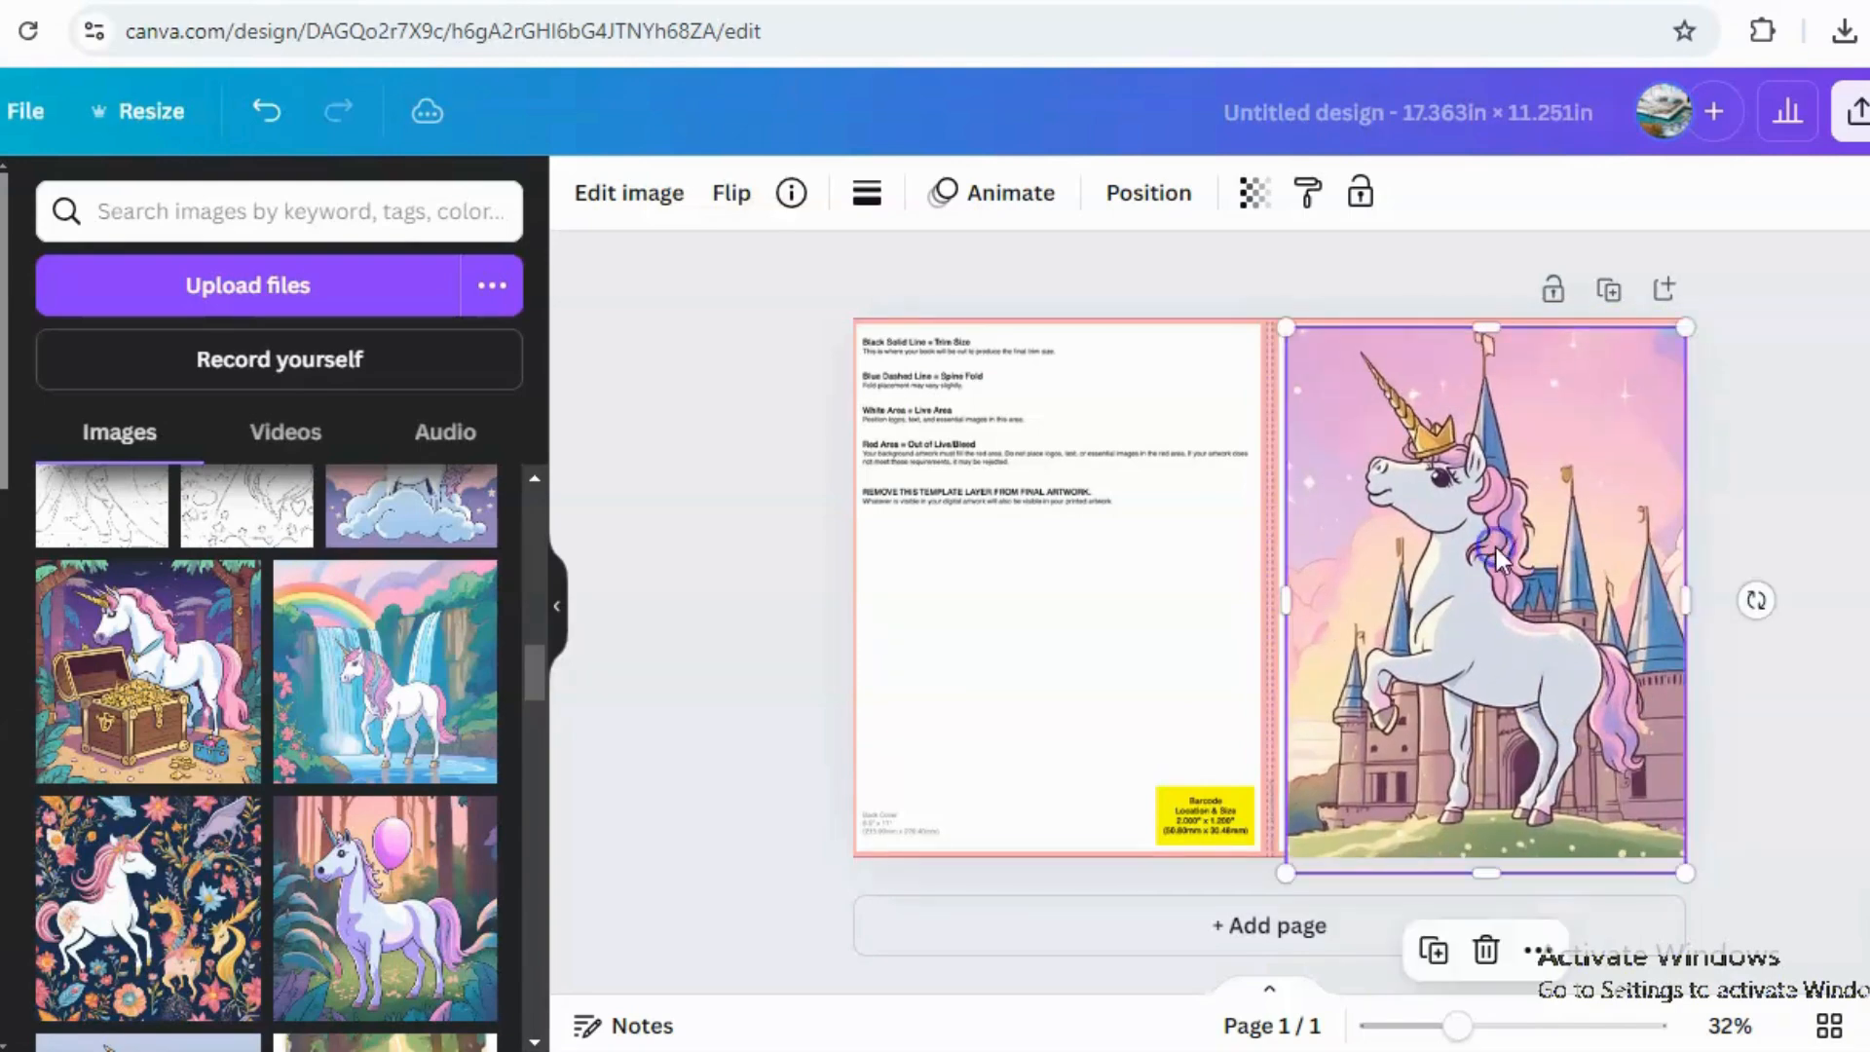
pyautogui.click(1527, 492)
pyautogui.moveTo(1682, 597)
pyautogui.mouseDown()
pyautogui.moveTo(1662, 597)
pyautogui.moveTo(1684, 591)
pyautogui.mouseUp()
pyautogui.click(1482, 872)
pyautogui.moveTo(1485, 866); pyautogui.dragTo(1481, 848)
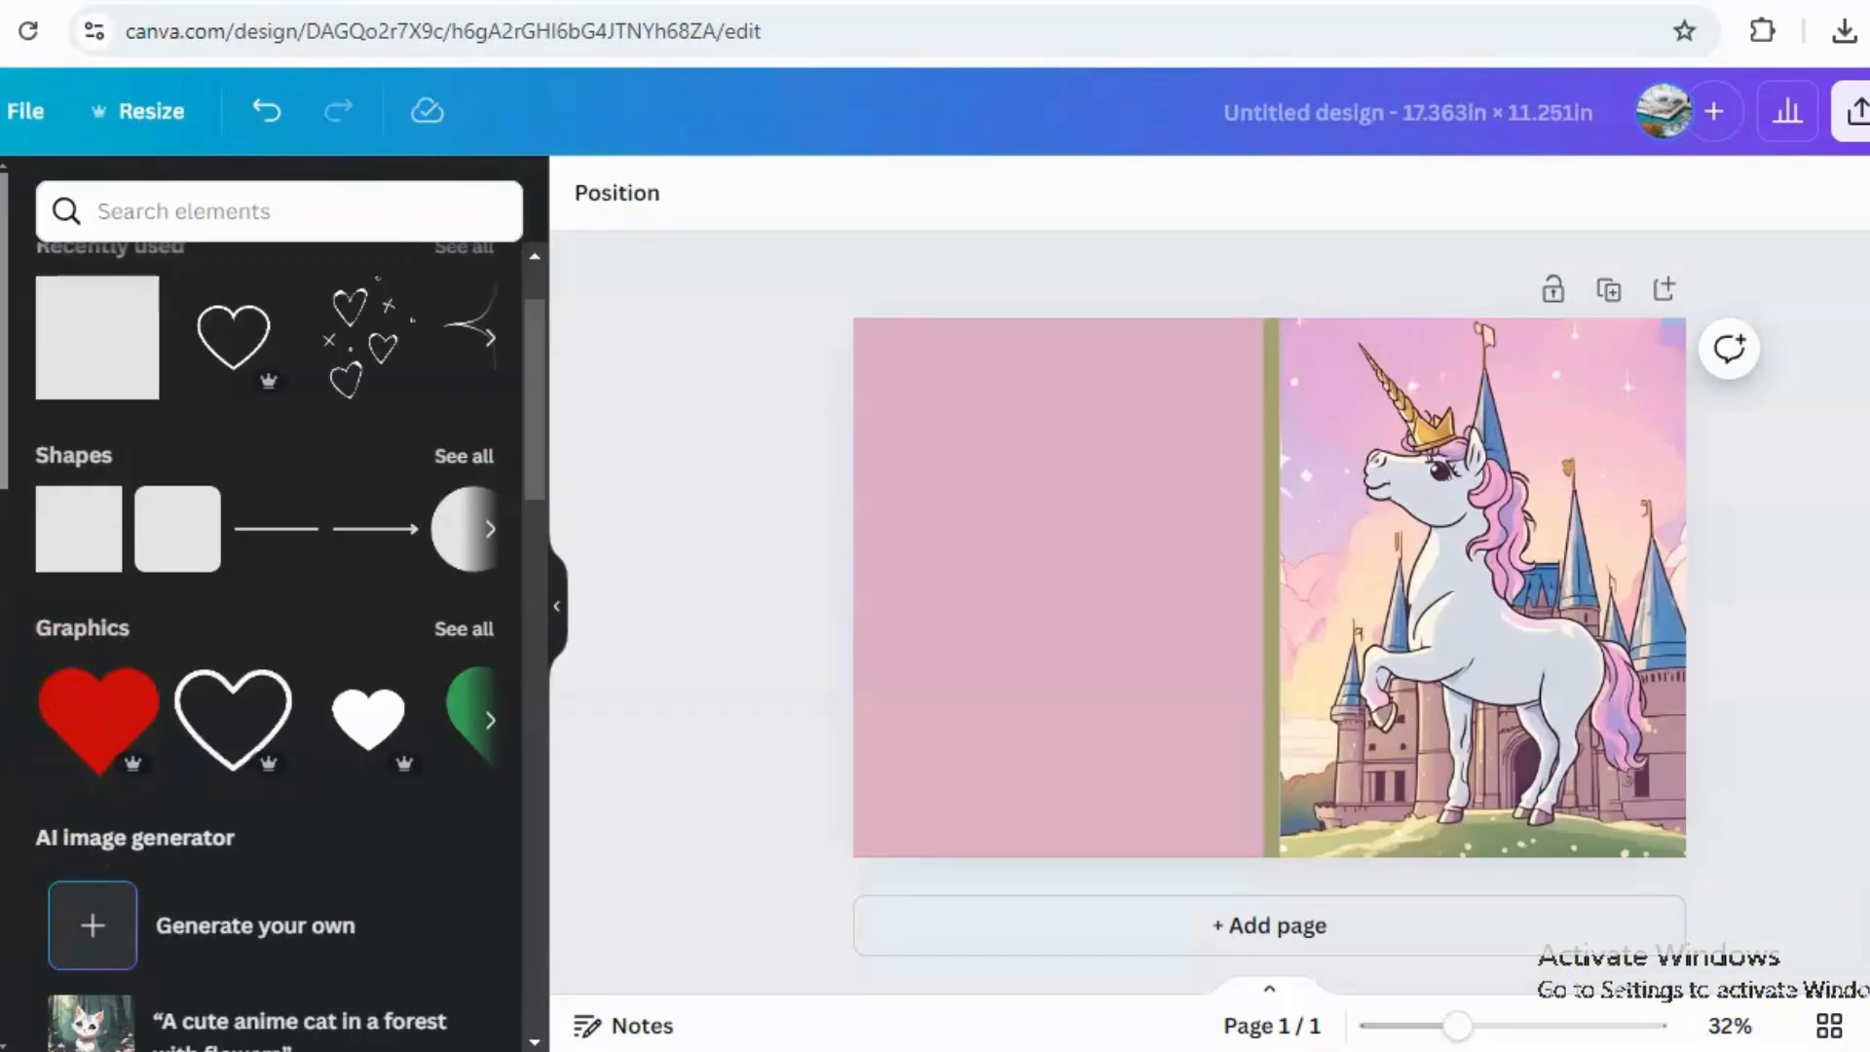
# Add a heading reading "unicorn" and move it to the top of the front cover.
pyautogui.click(961, 530)
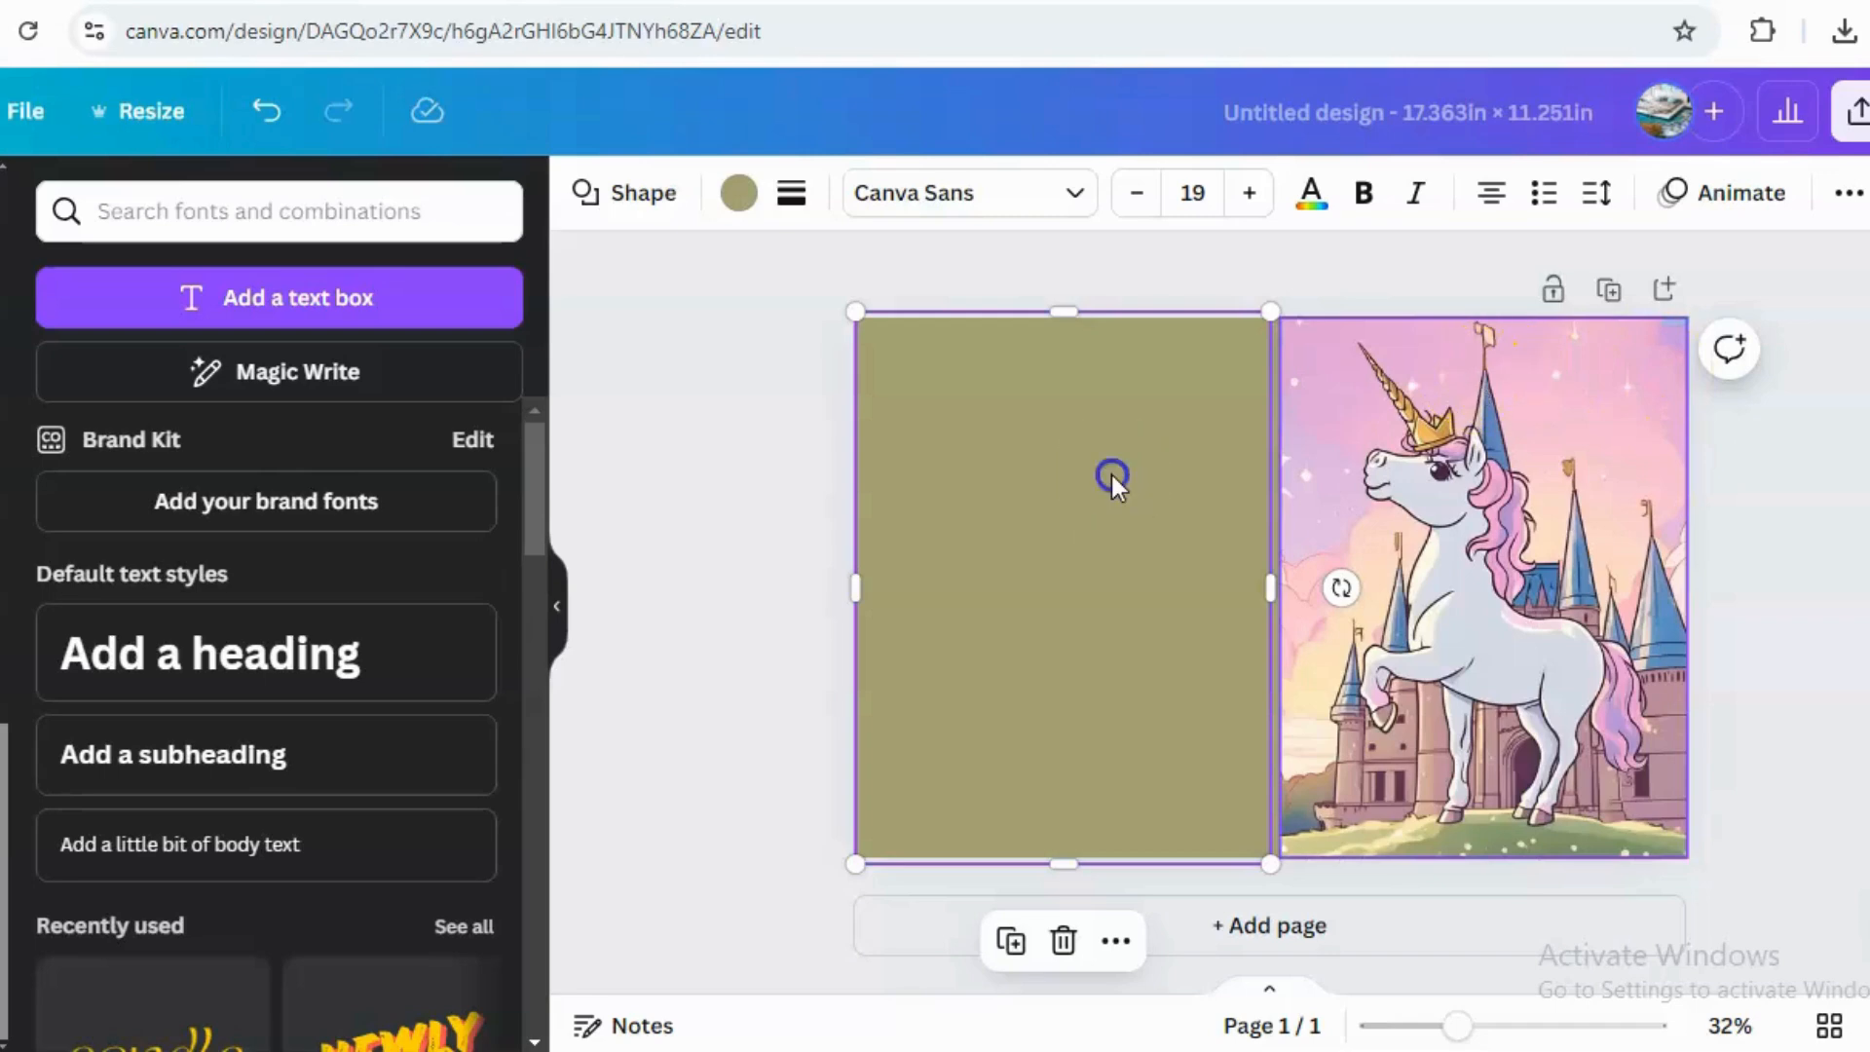
pyautogui.click(203, 674)
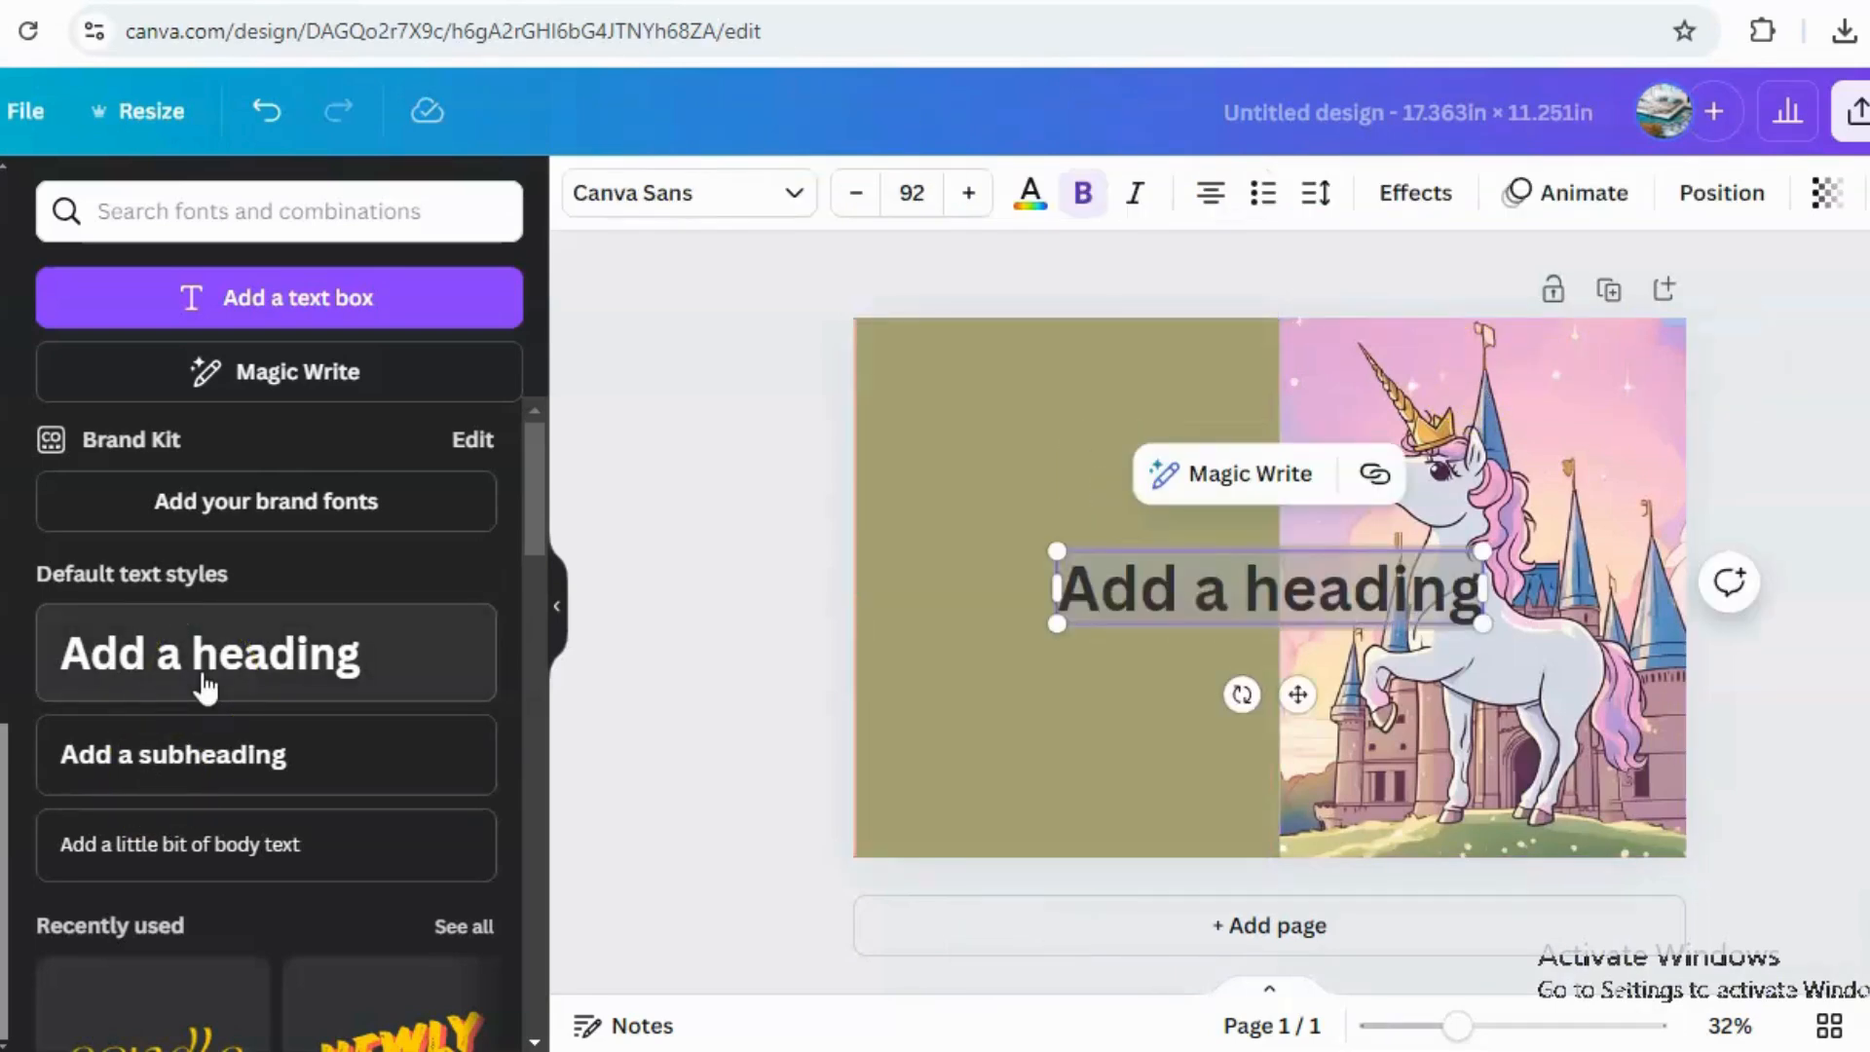
pyautogui.click(1198, 585)
pyautogui.doubleClick(1206, 600)
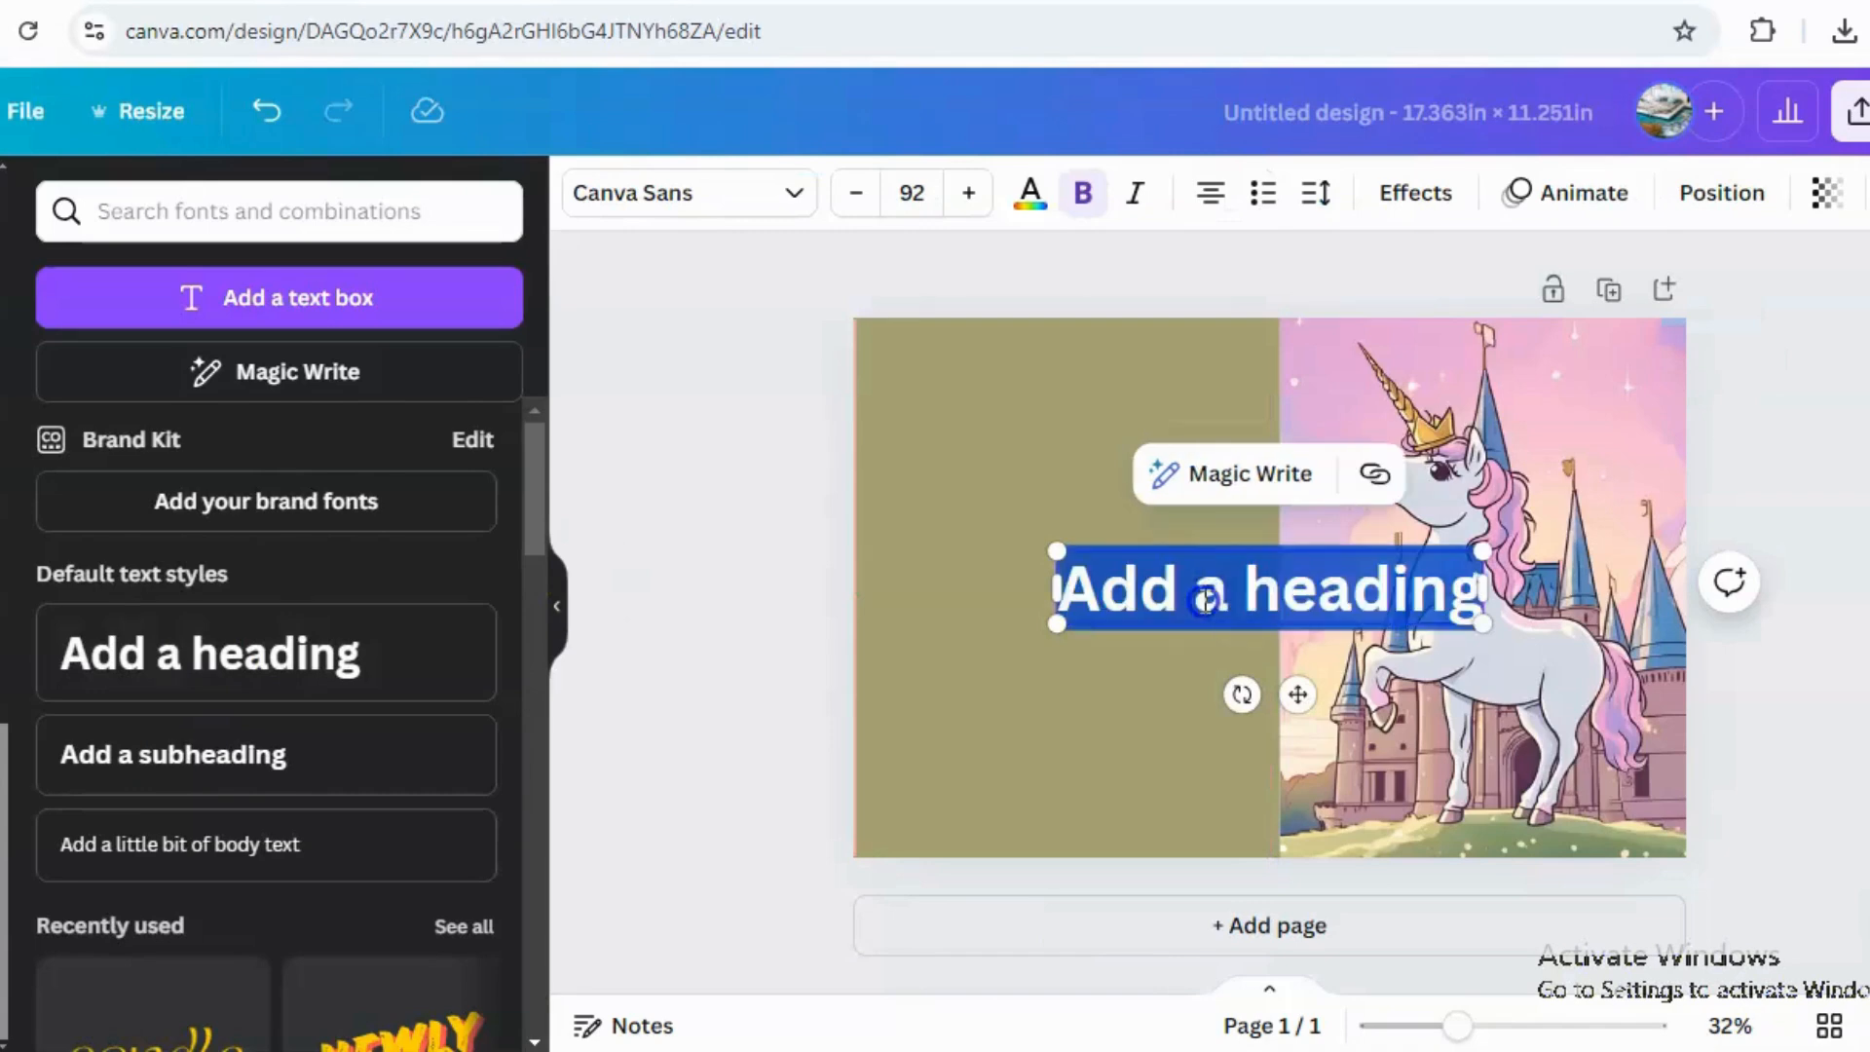
pyautogui.write('uni')
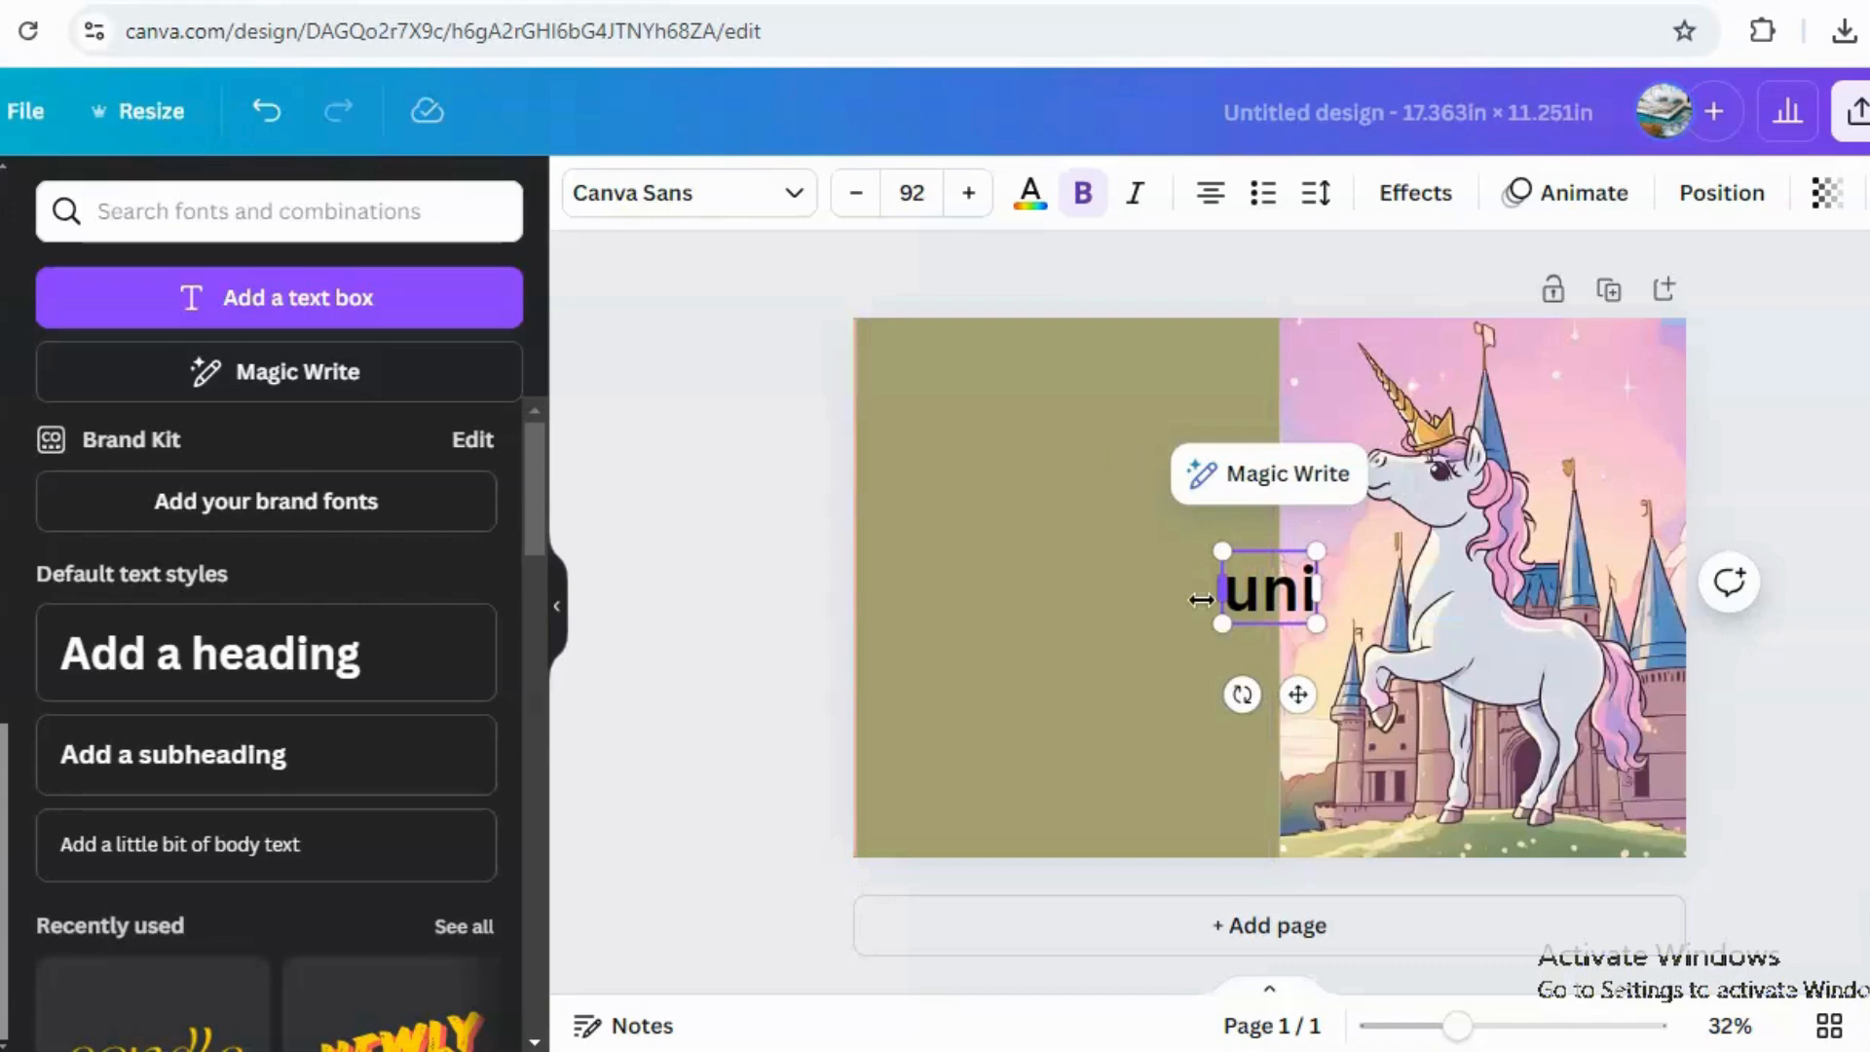
pyautogui.write('corn')
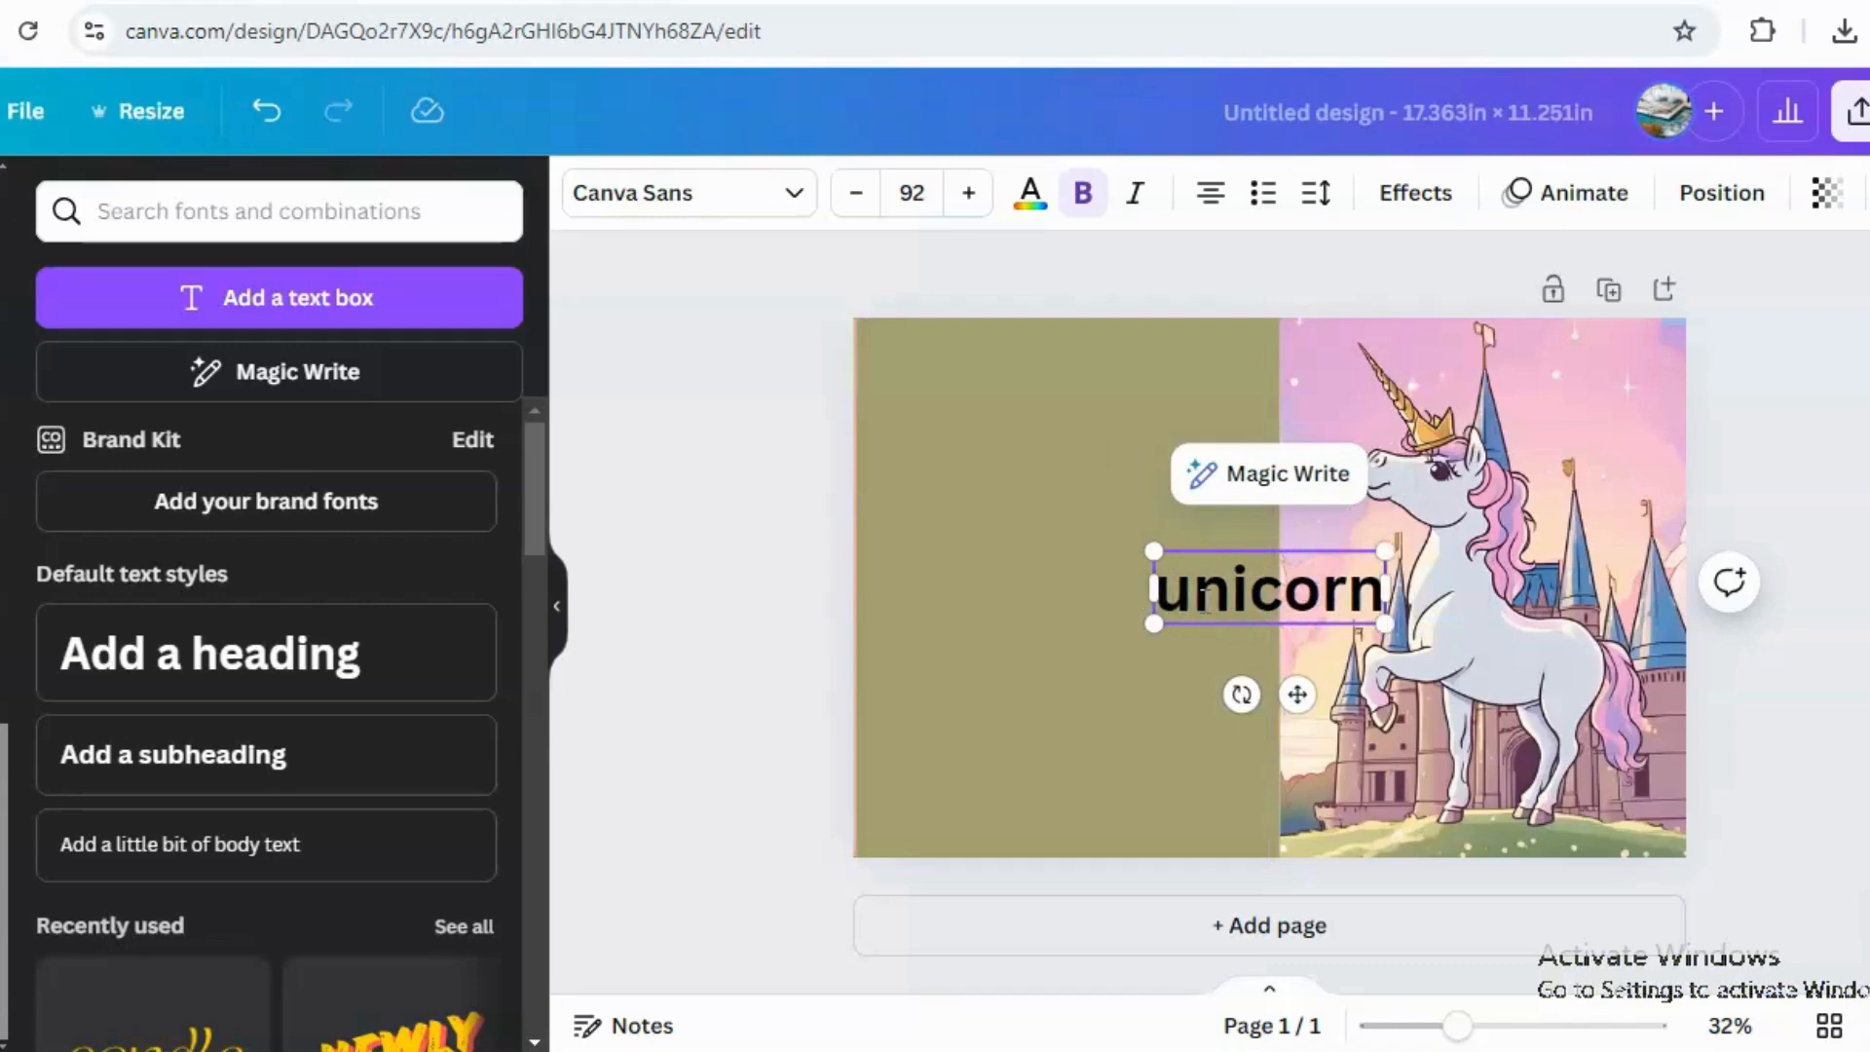
pyautogui.write(' colo')
pyautogui.press('BackSpace')
pyautogui.press('BackSpace')
pyautogui.press('BackSpace')
pyautogui.press('BackSpace')
pyautogui.press('BackSpace')
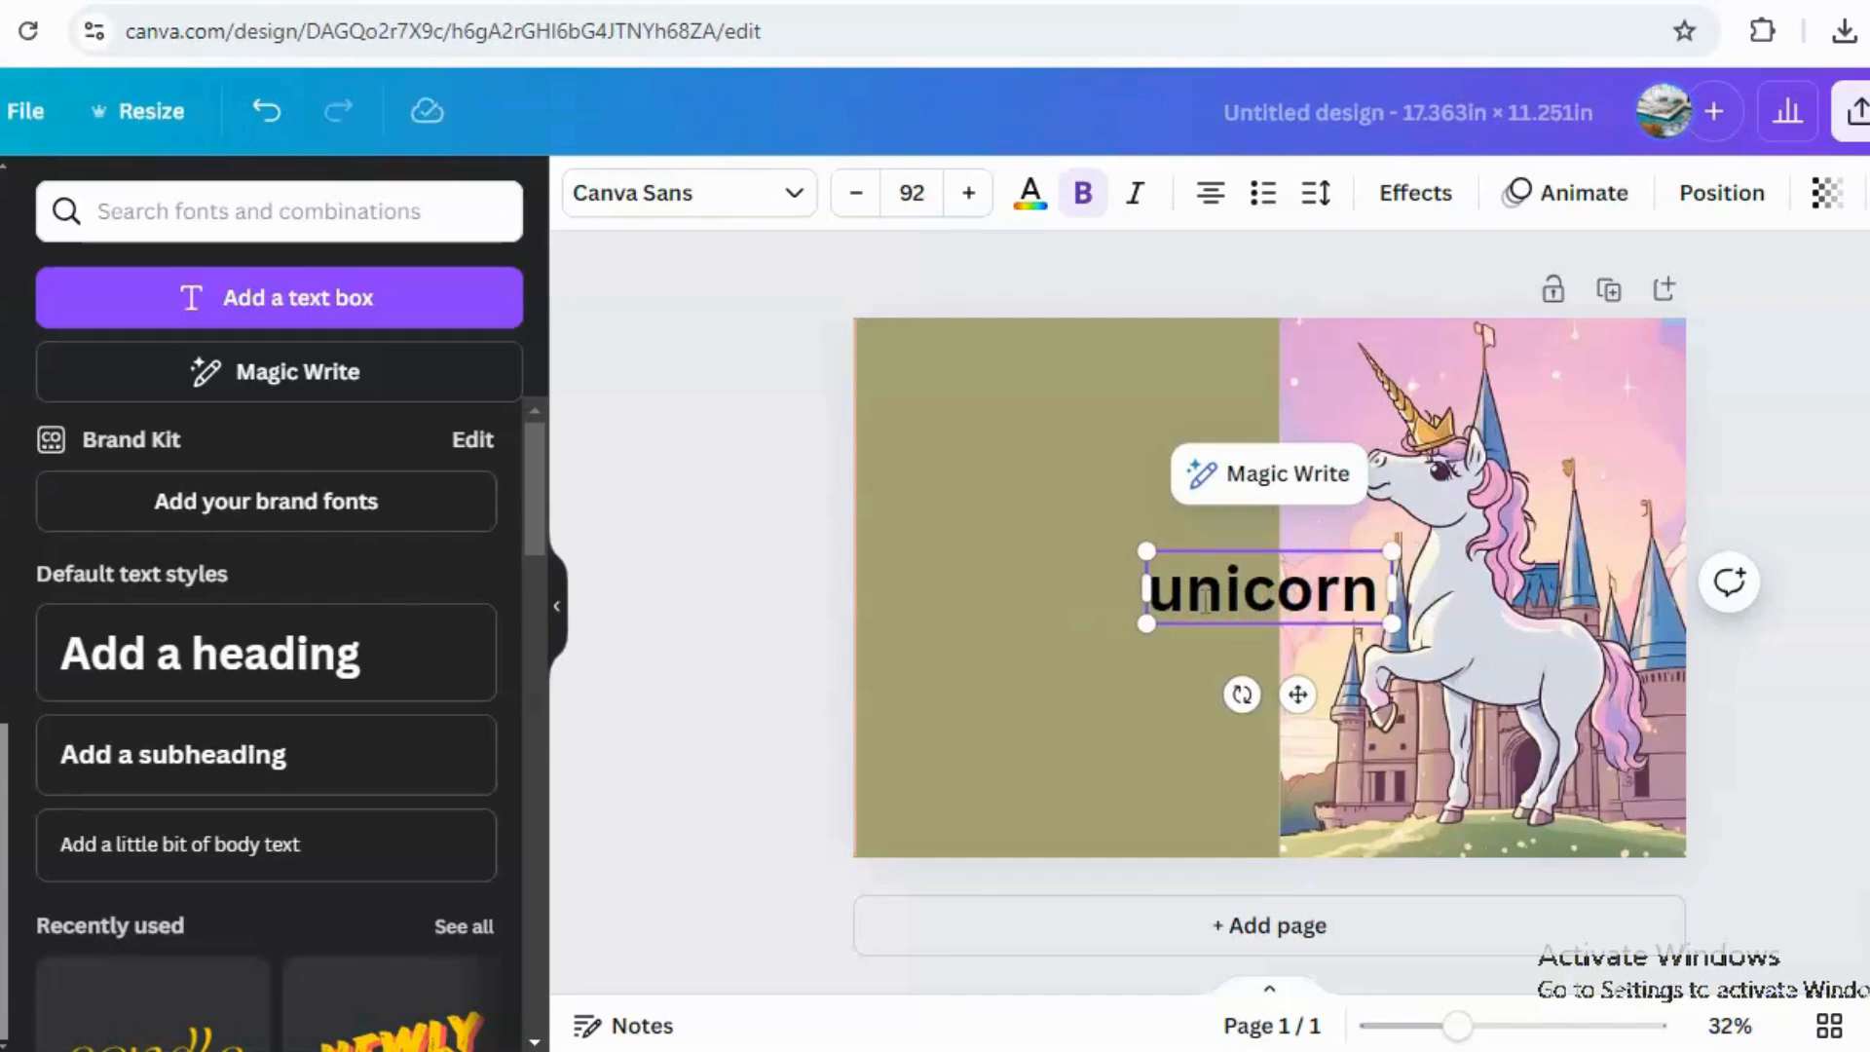
pyautogui.click(1098, 688)
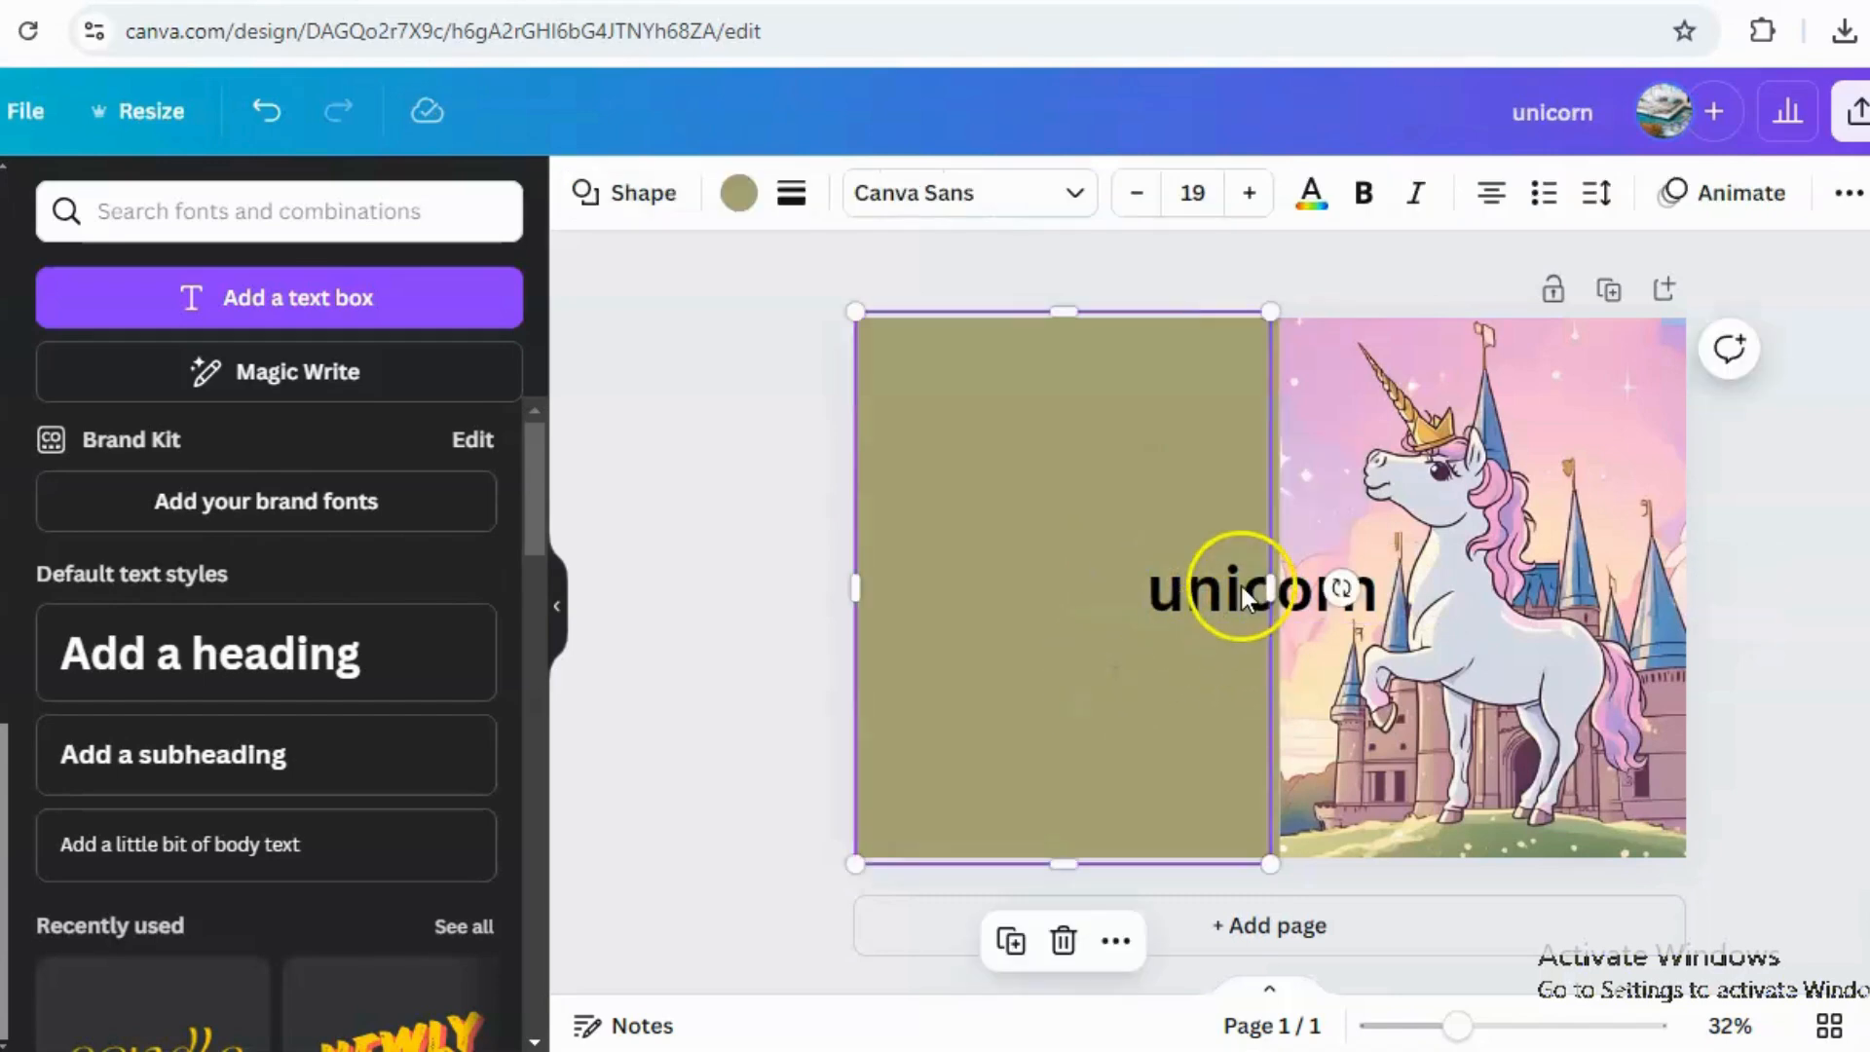
pyautogui.moveTo(1503, 380); pyautogui.dragTo(1236, 576)
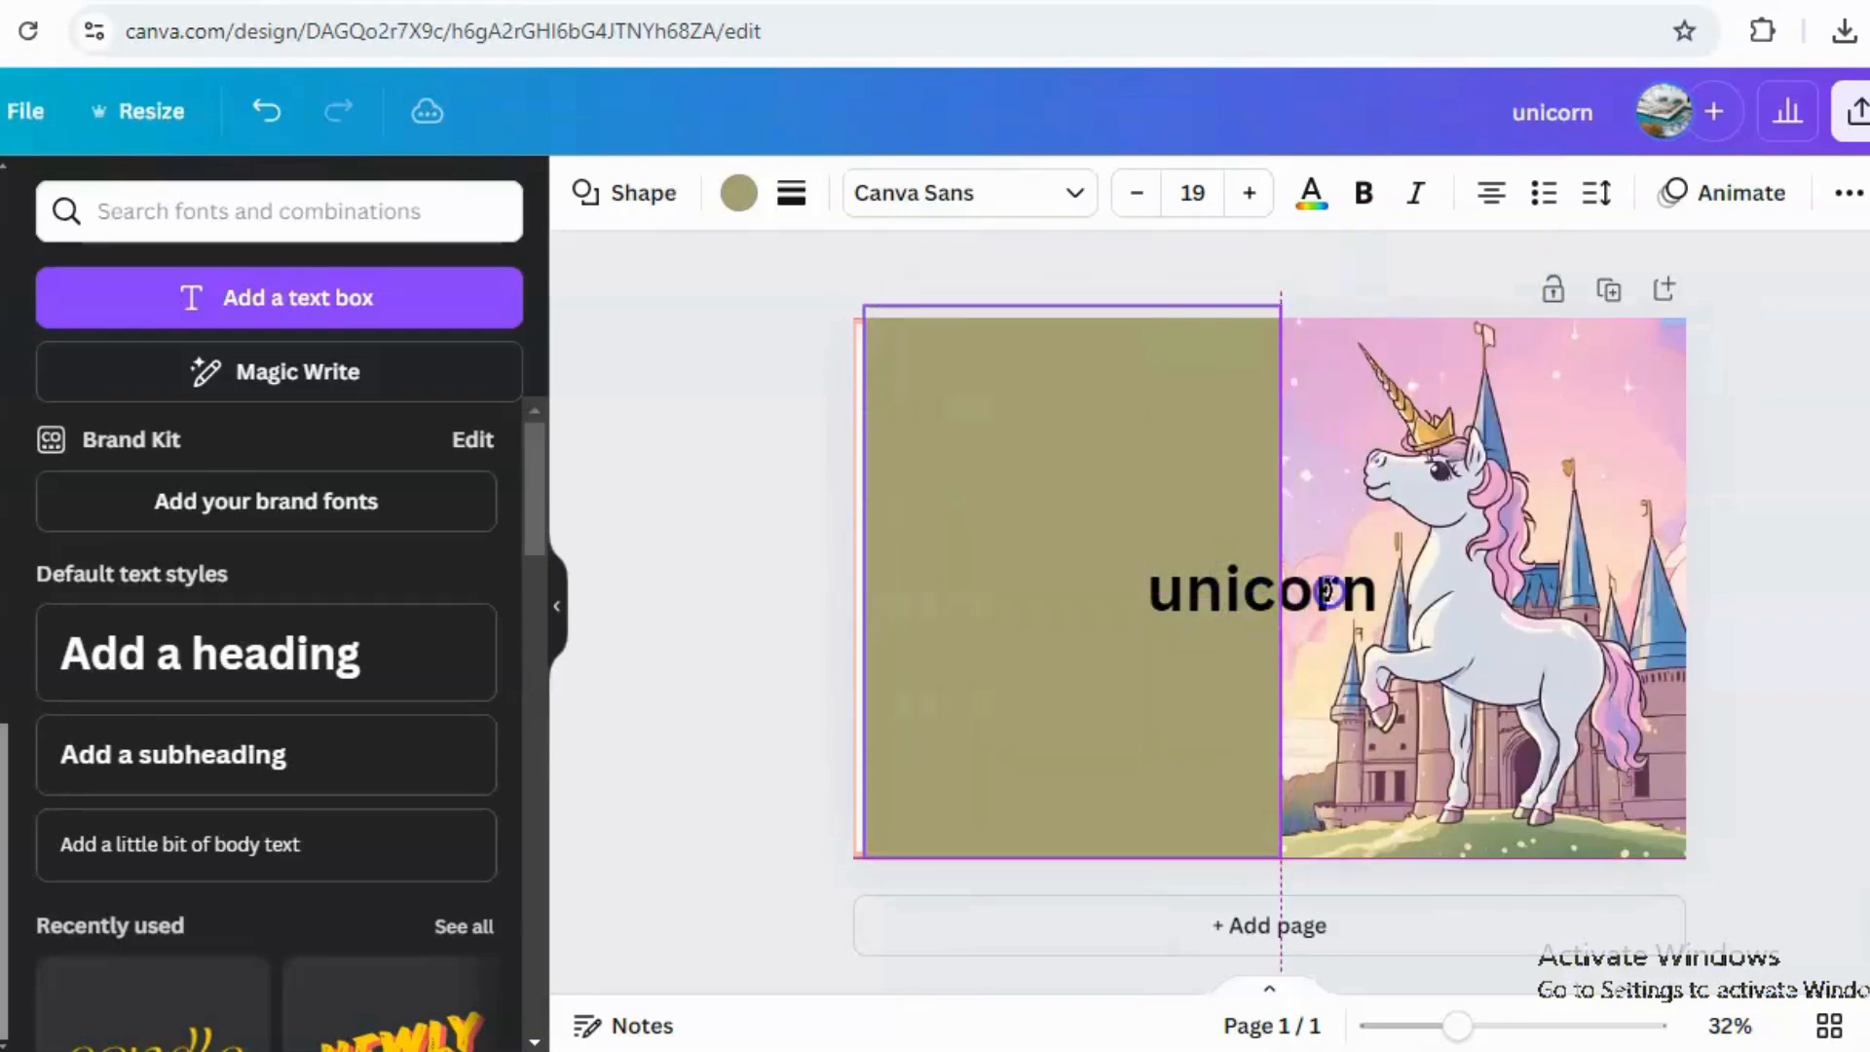
pyautogui.moveTo(1471, 396); pyautogui.dragTo(1471, 371)
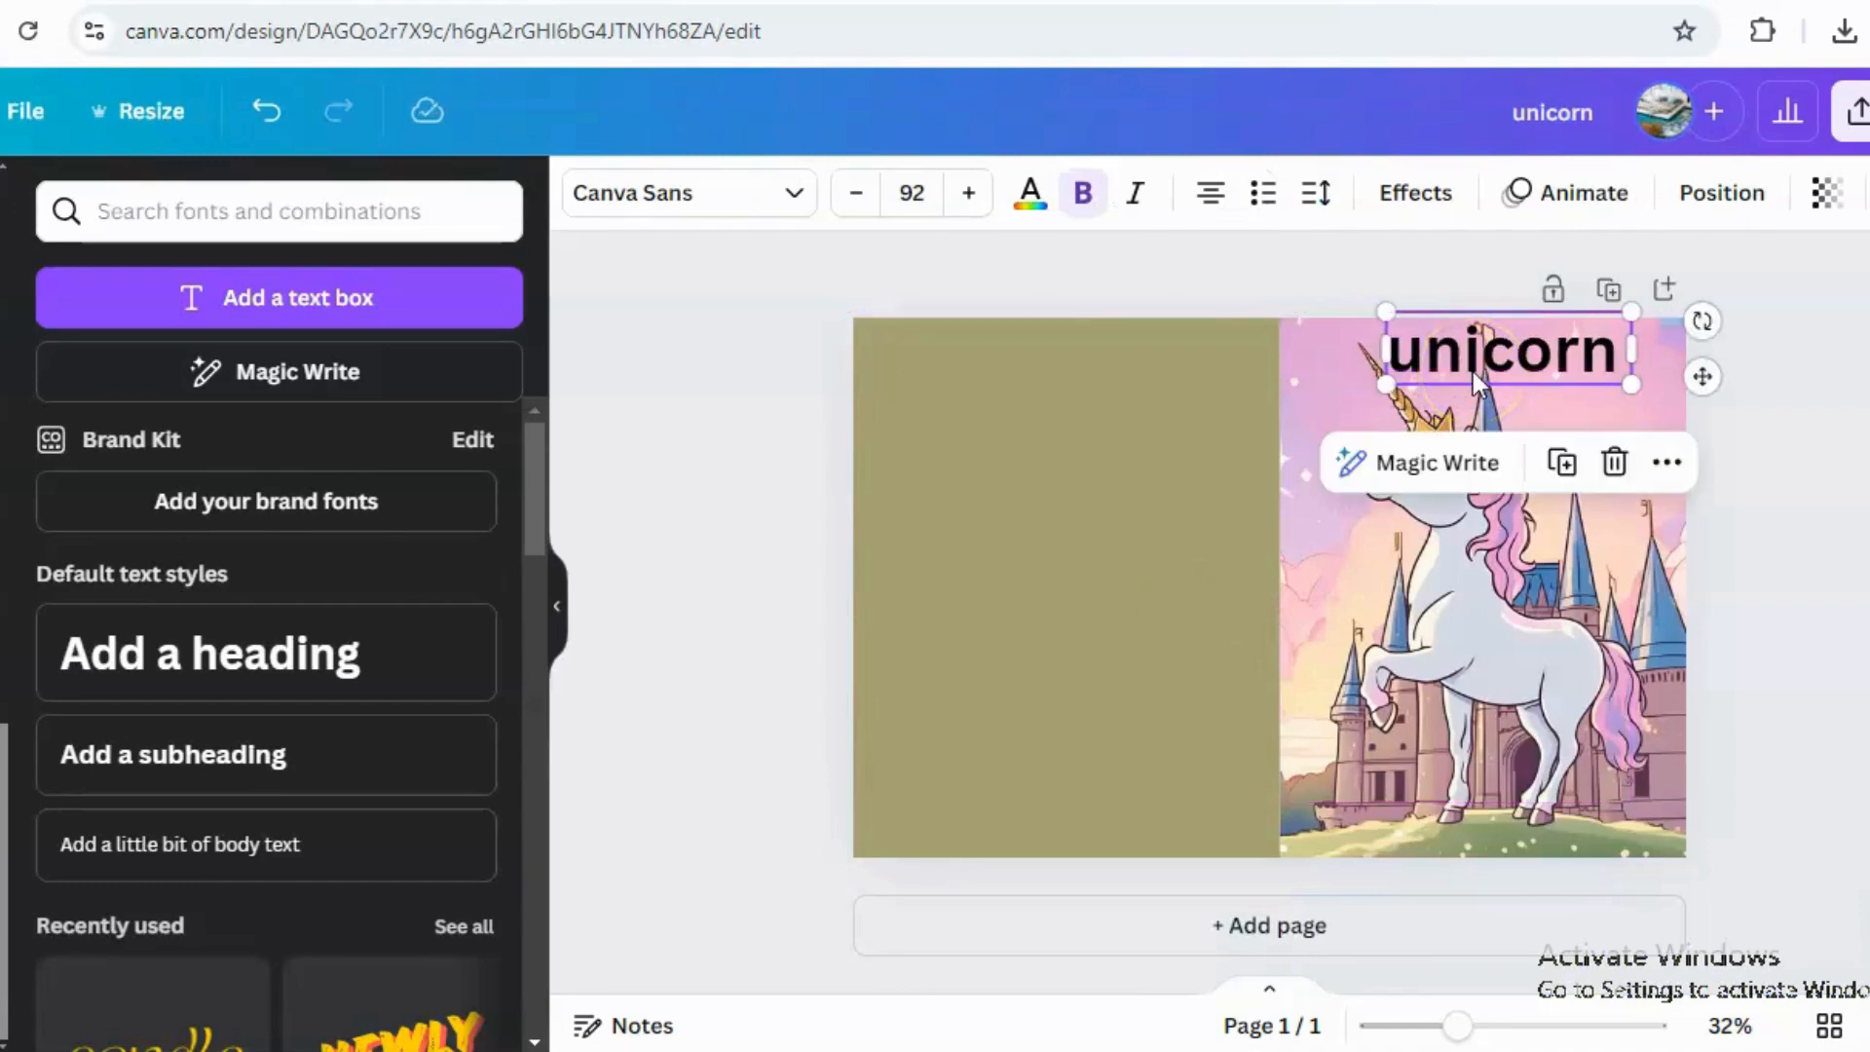
# Add a second heading reading "colouring book" below the title and widen its text box.
pyautogui.click(184, 669)
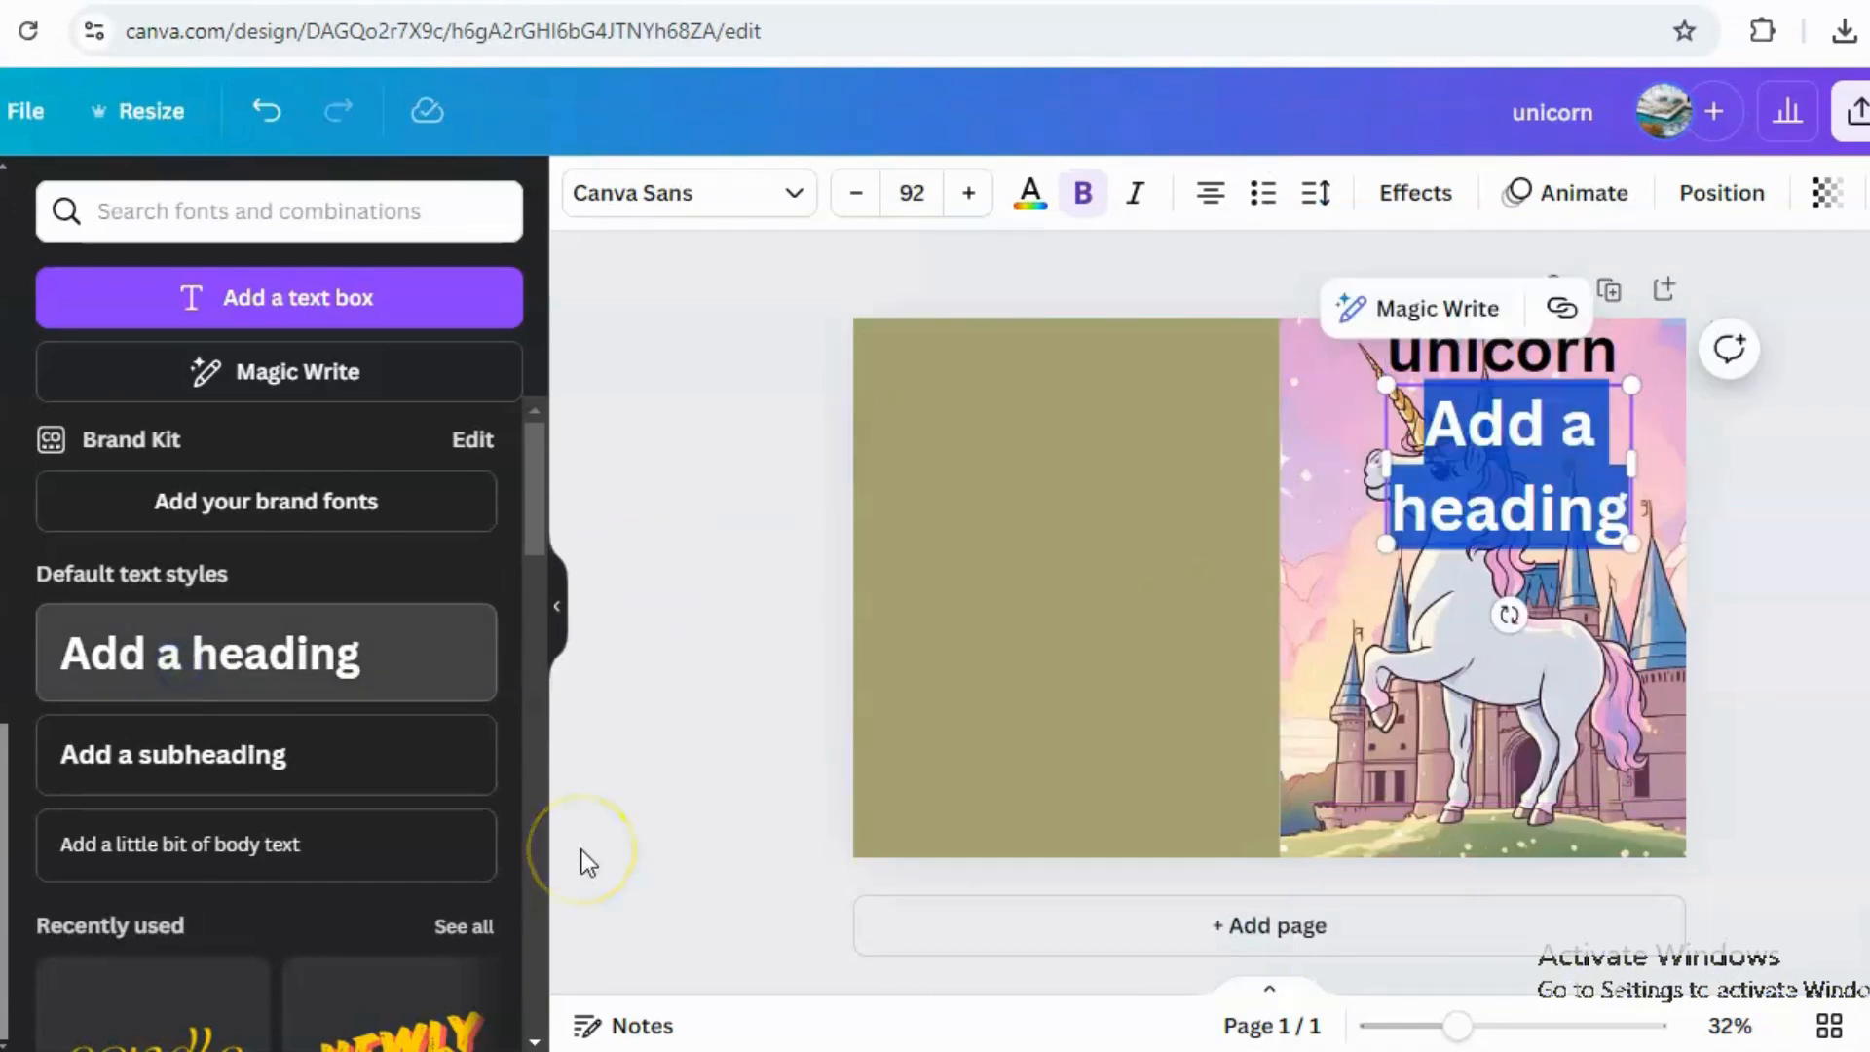
pyautogui.doubleClick(1455, 499)
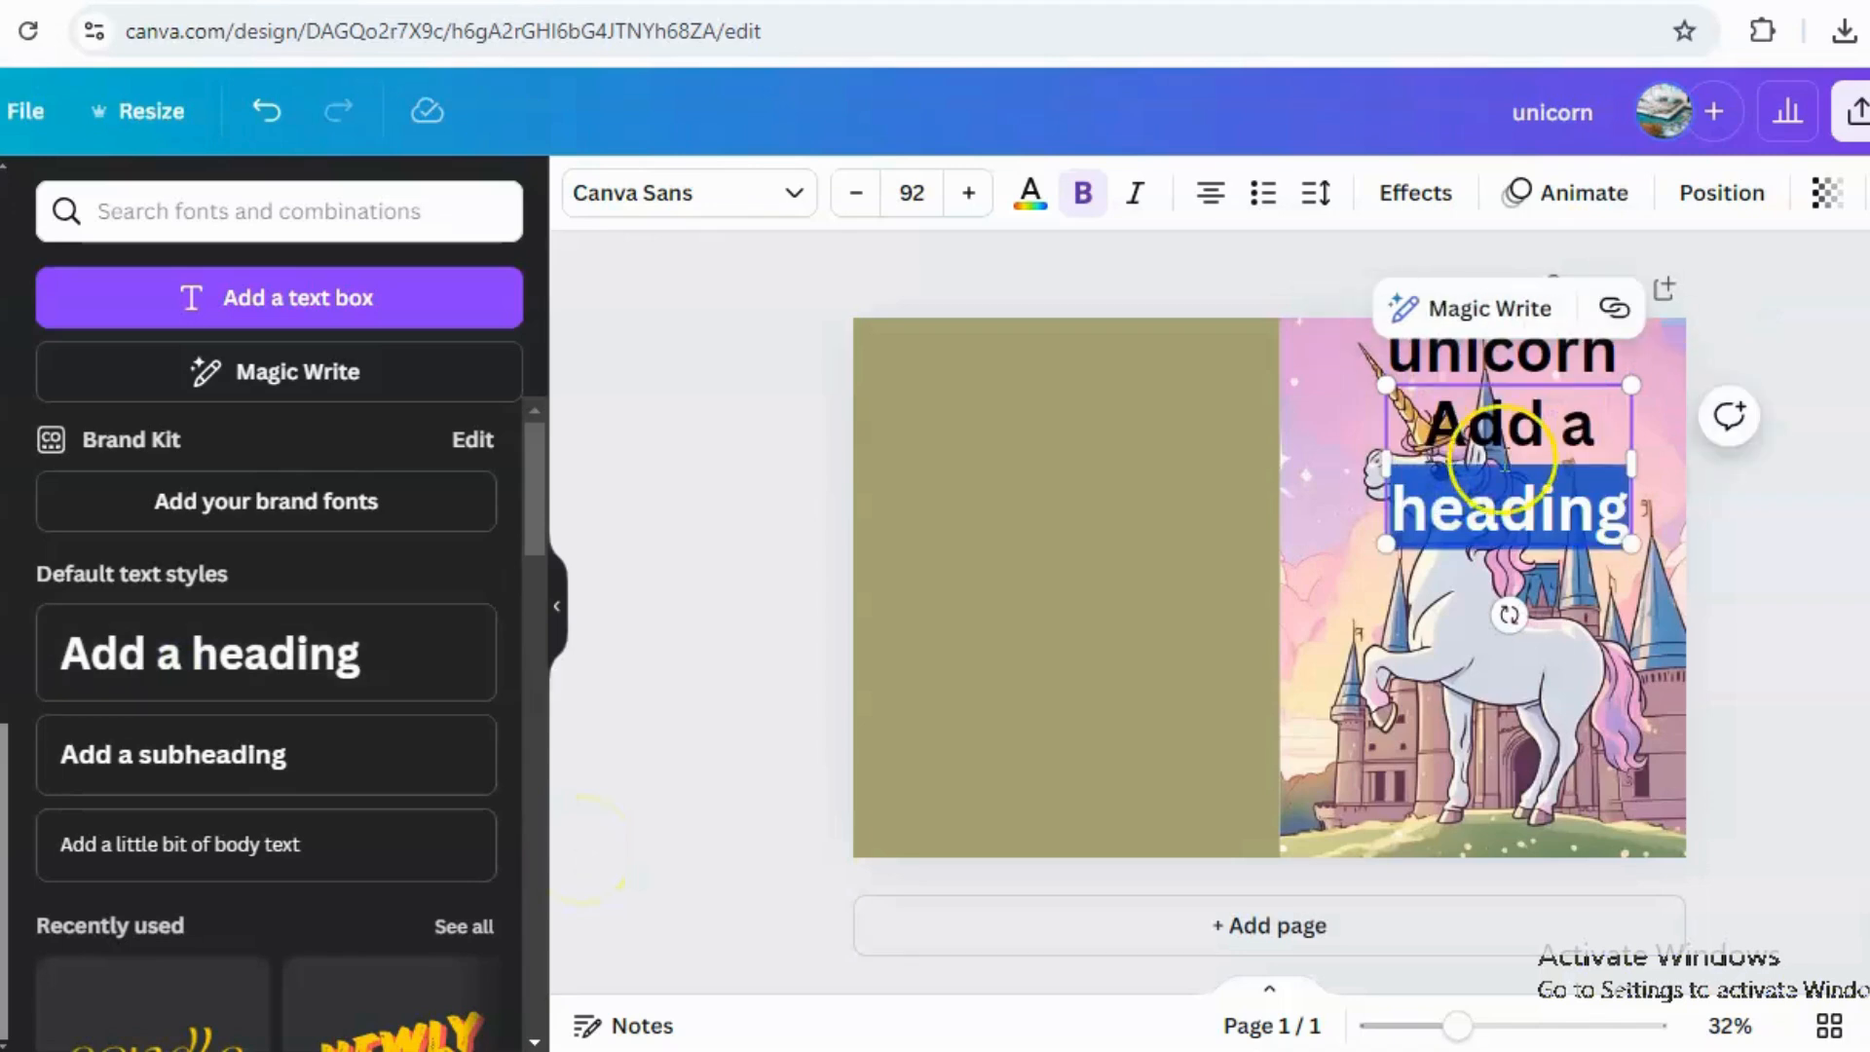
pyautogui.moveTo(1453, 436); pyautogui.dragTo(1616, 518)
pyautogui.write('colo')
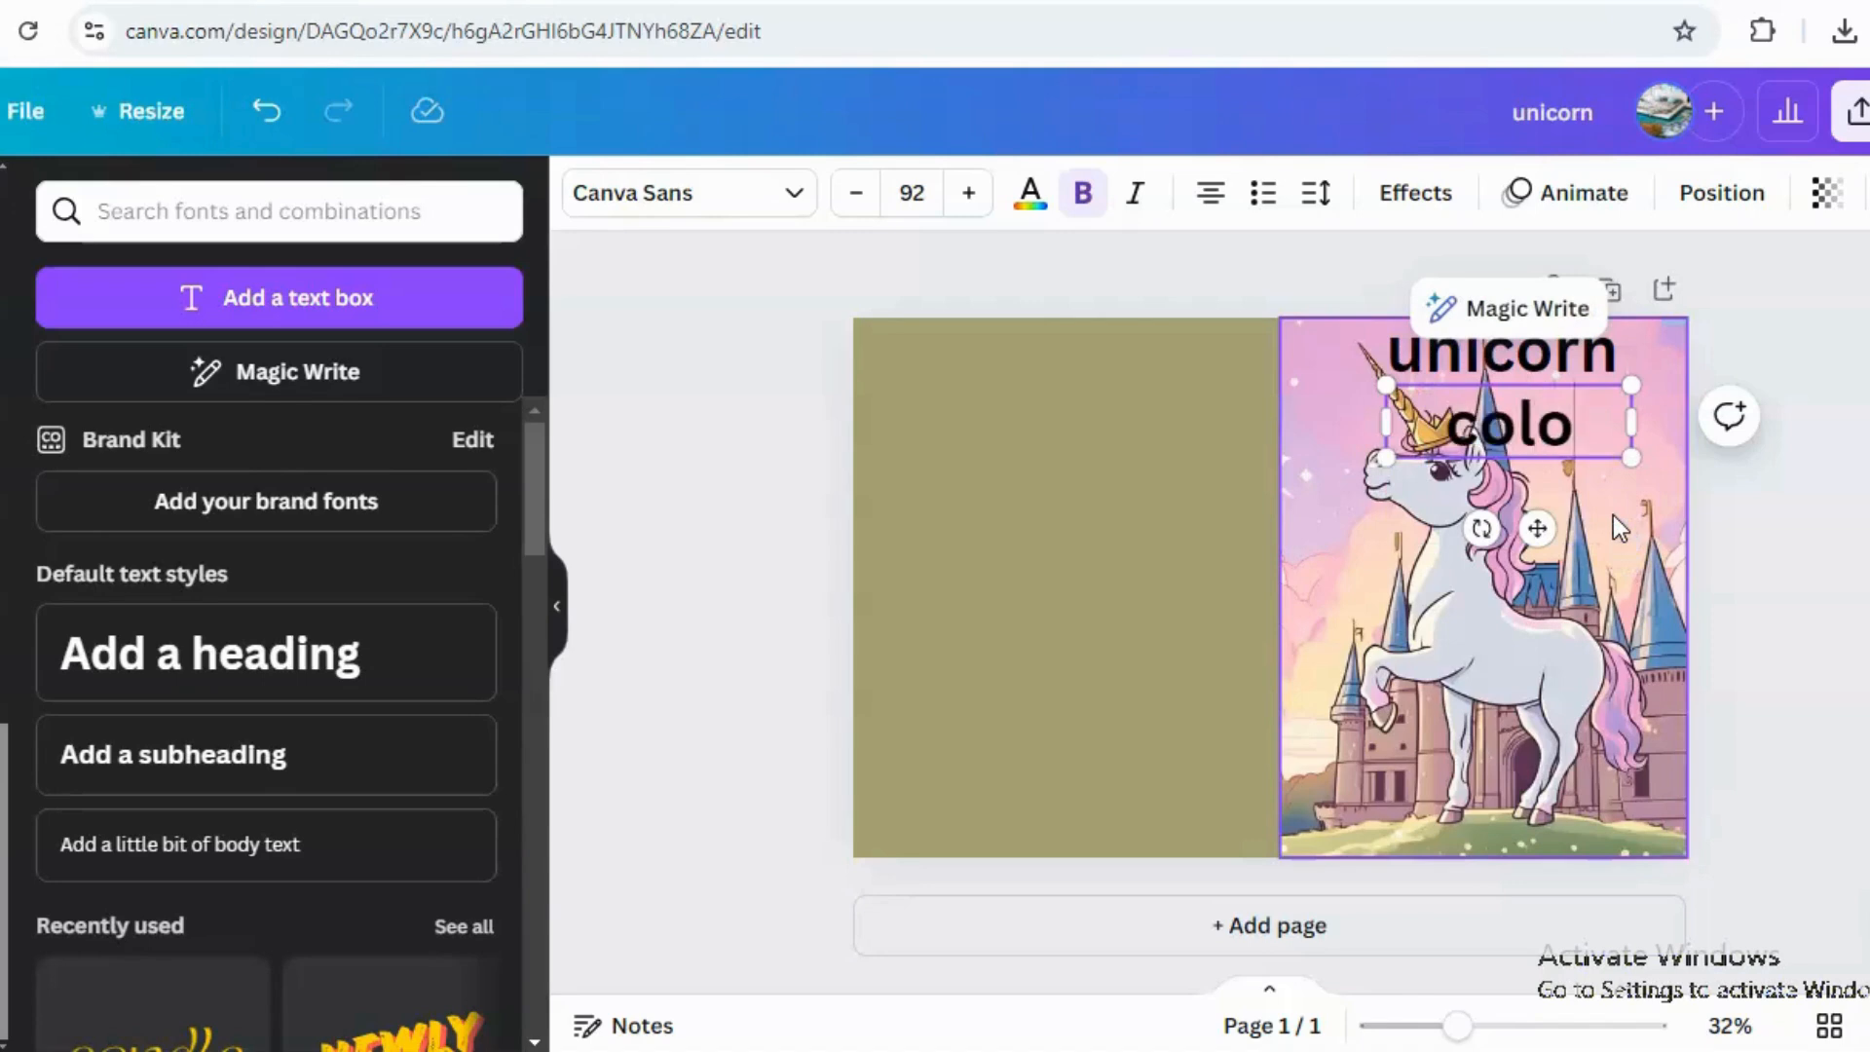
pyautogui.write('uring')
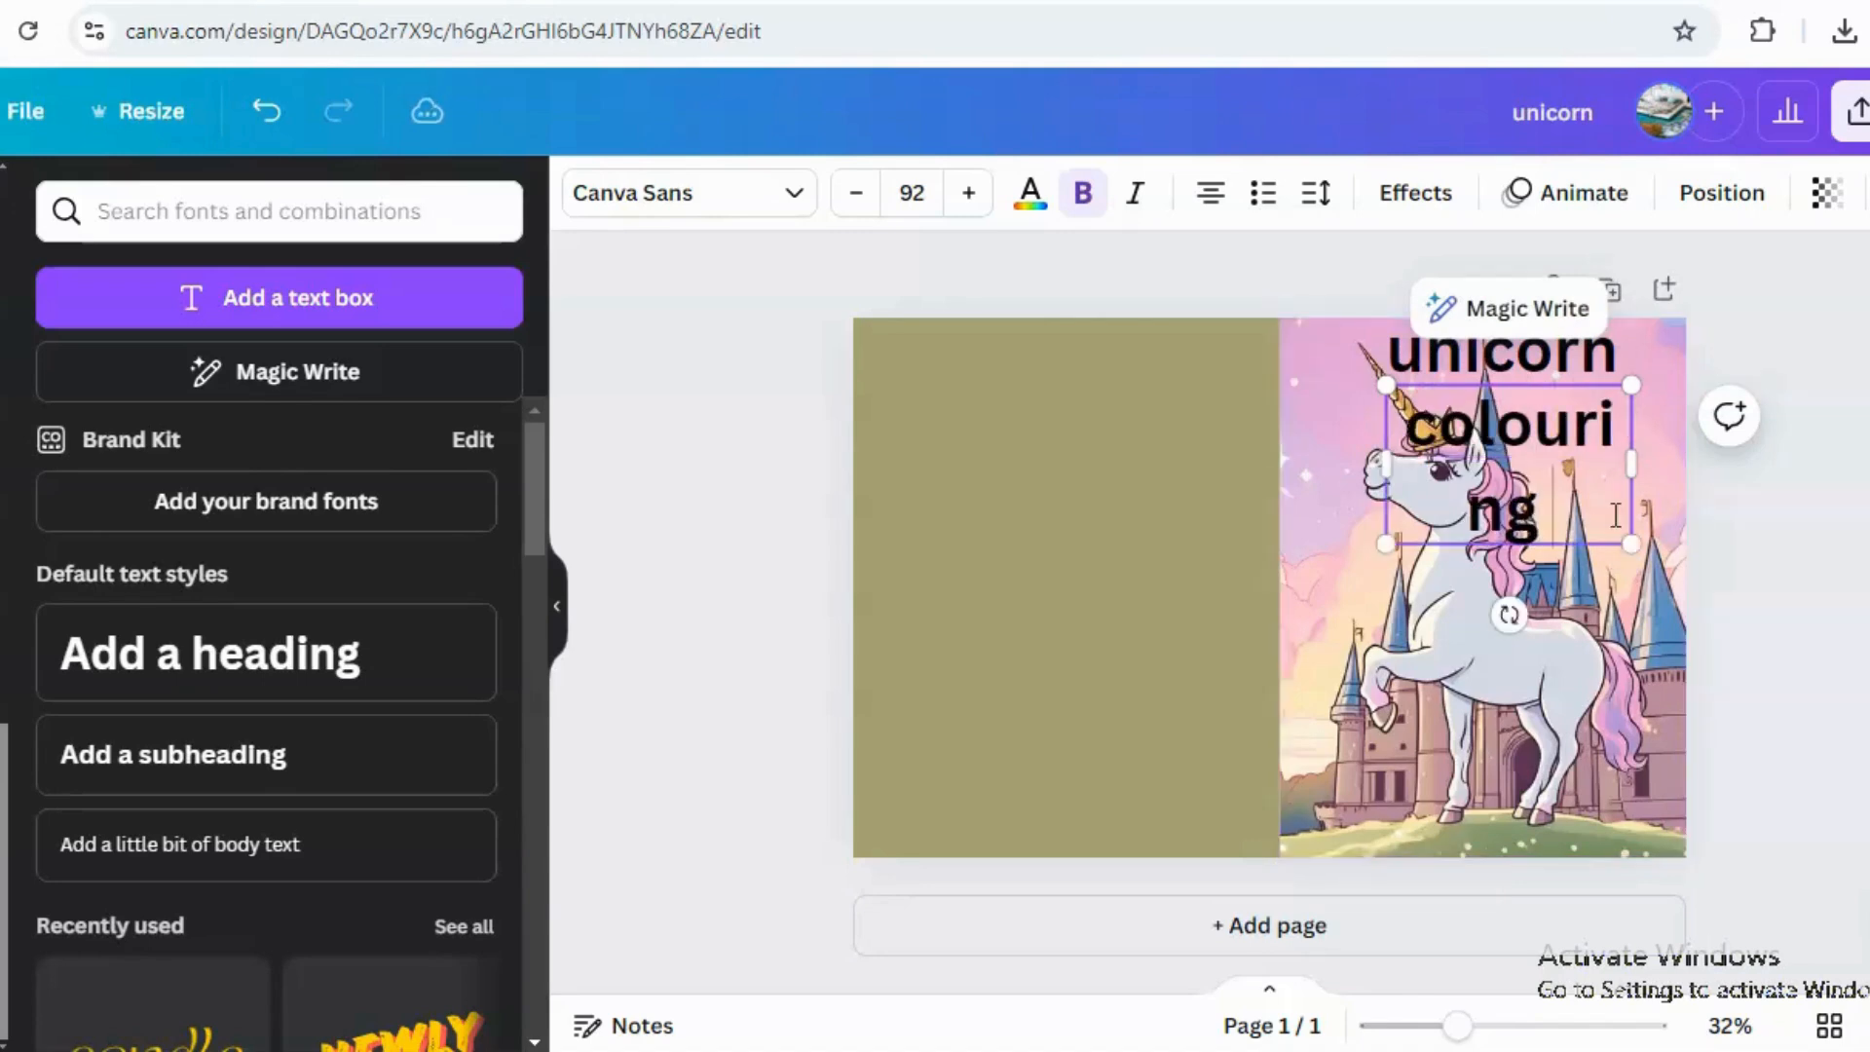
pyautogui.write(' book')
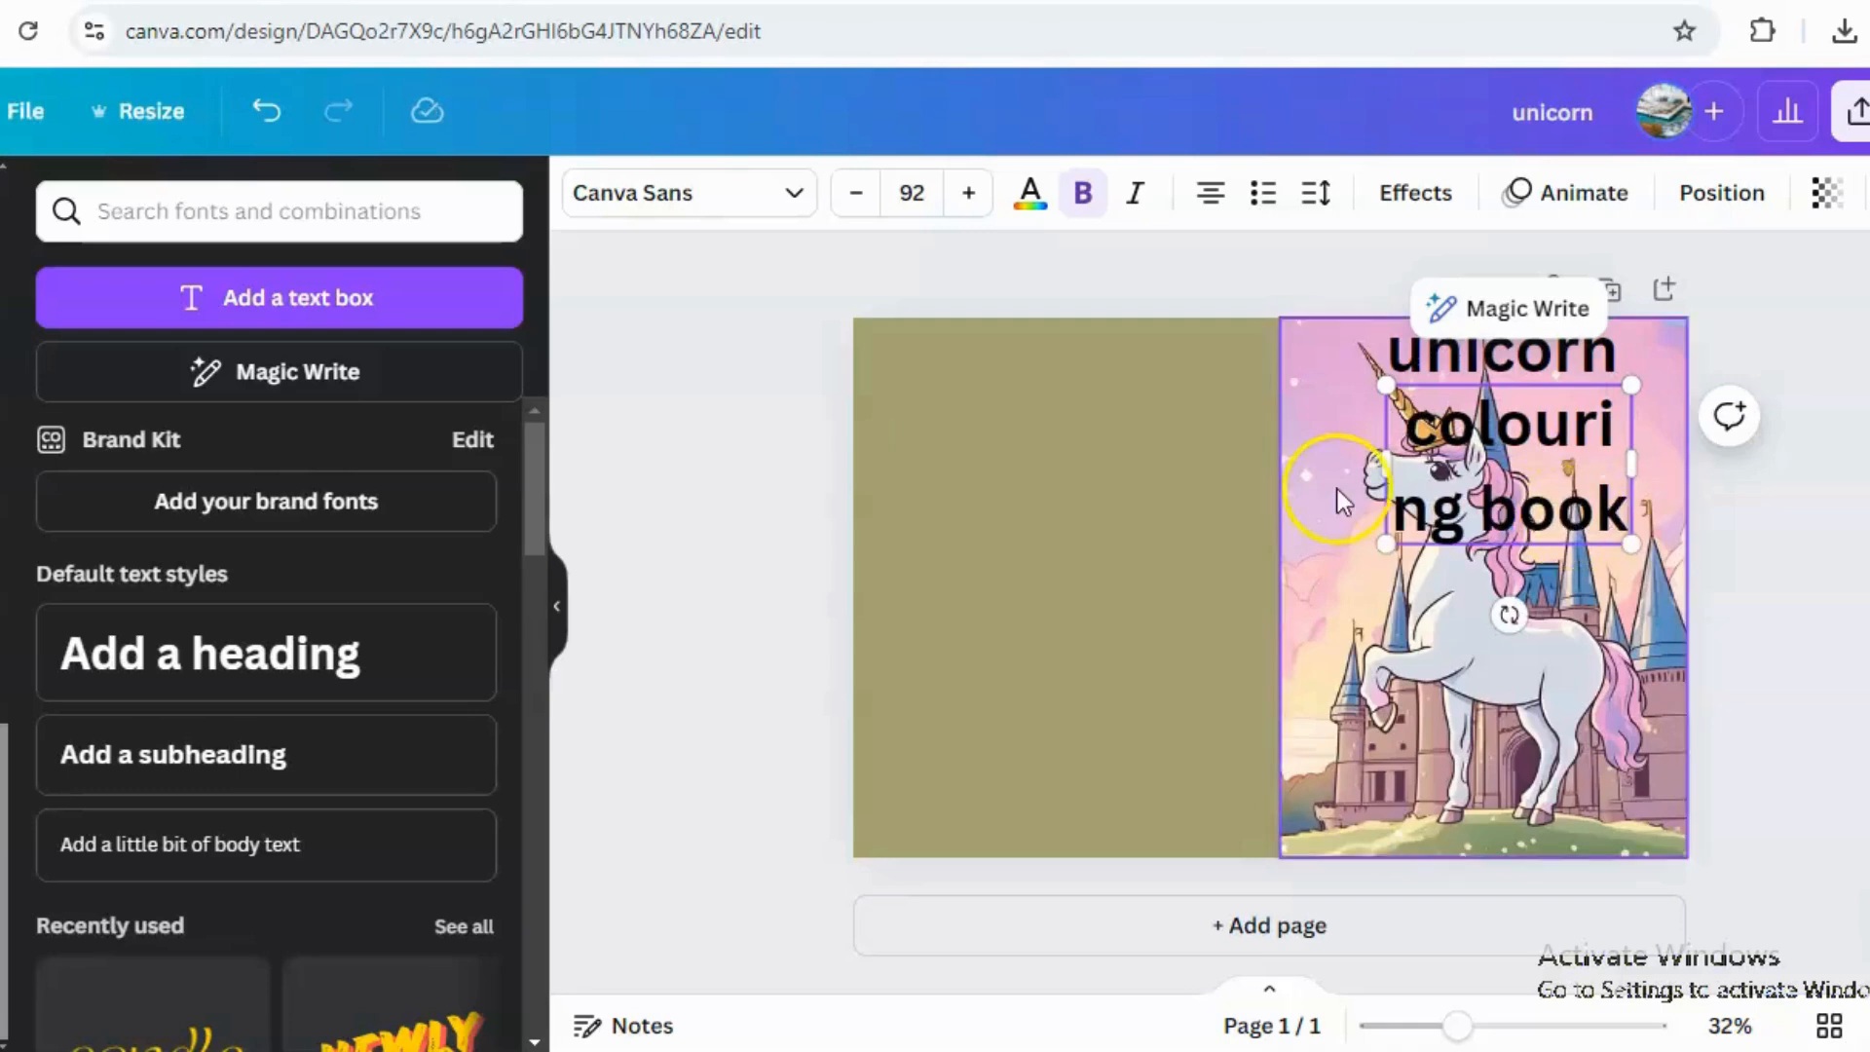
pyautogui.moveTo(1386, 465); pyautogui.dragTo(1319, 463)
# Change the "colouring book" heading's font to Gagalin.
pyautogui.click(780, 202)
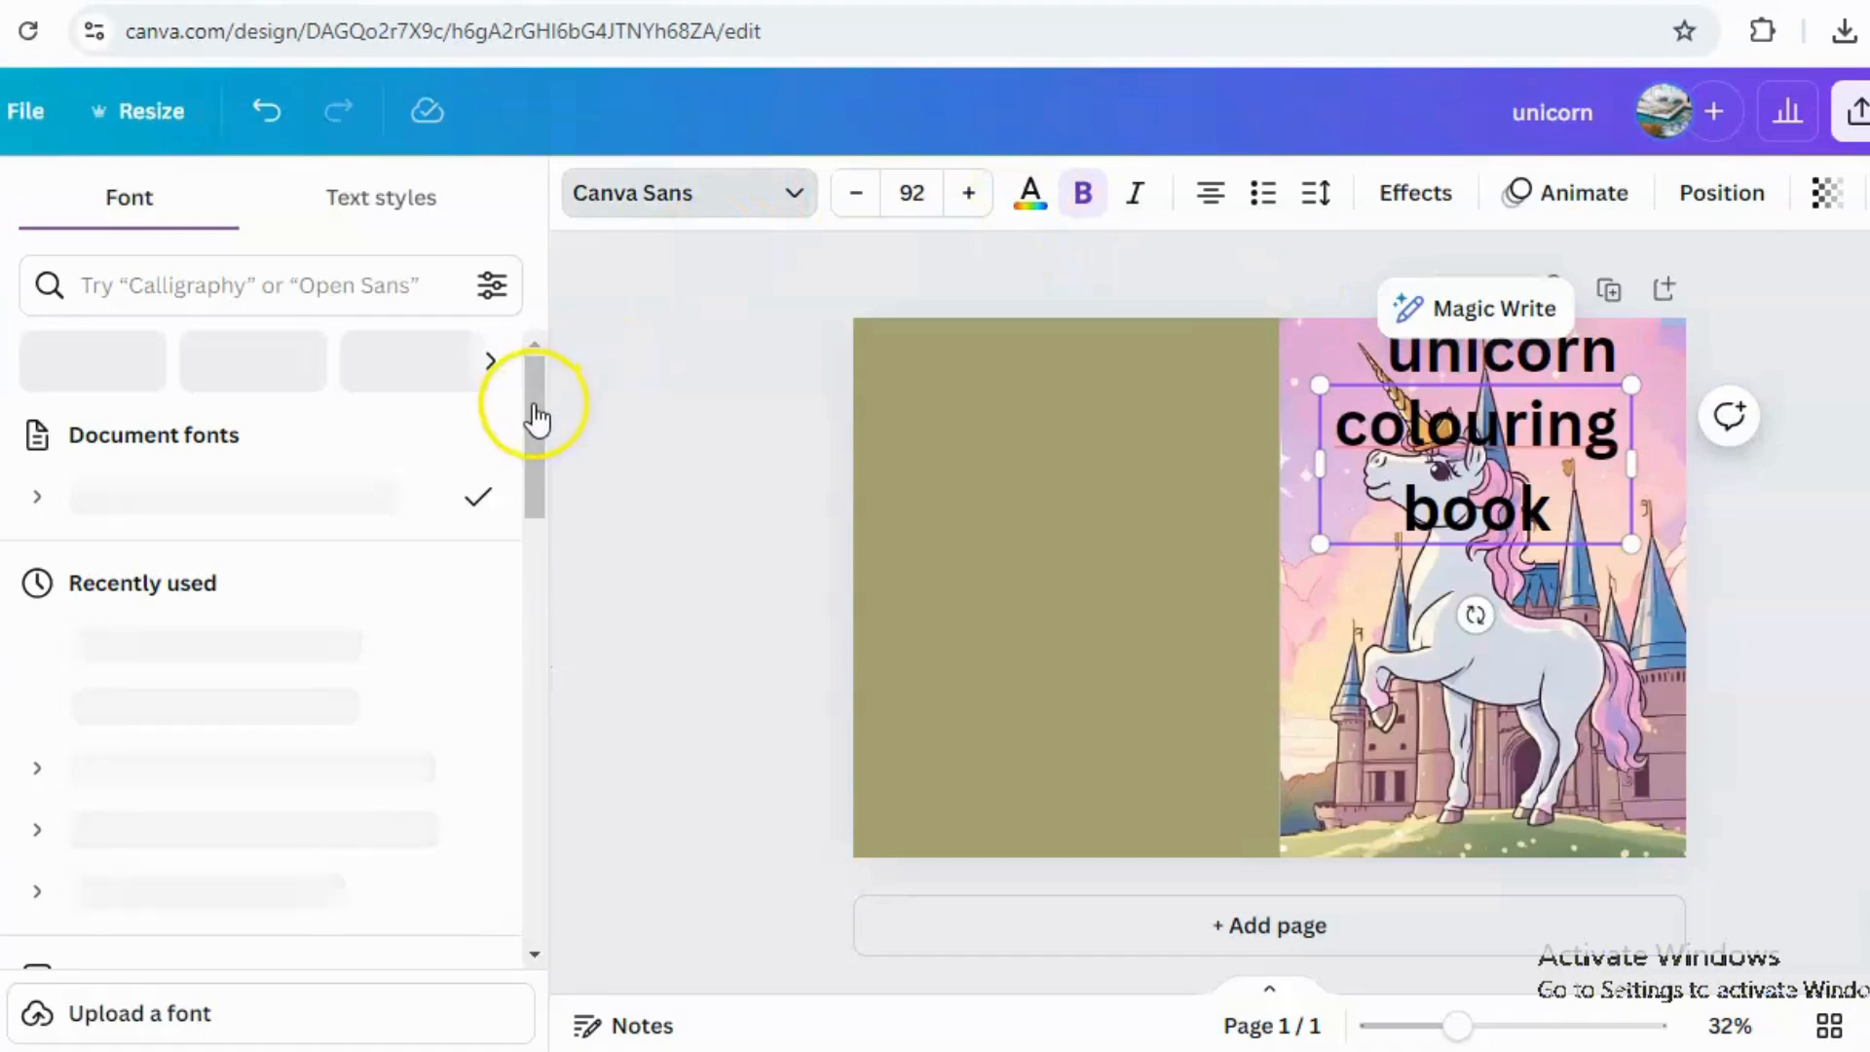
pyautogui.click(526, 458)
pyautogui.moveTo(526, 462); pyautogui.dragTo(529, 764)
pyautogui.click(143, 487)
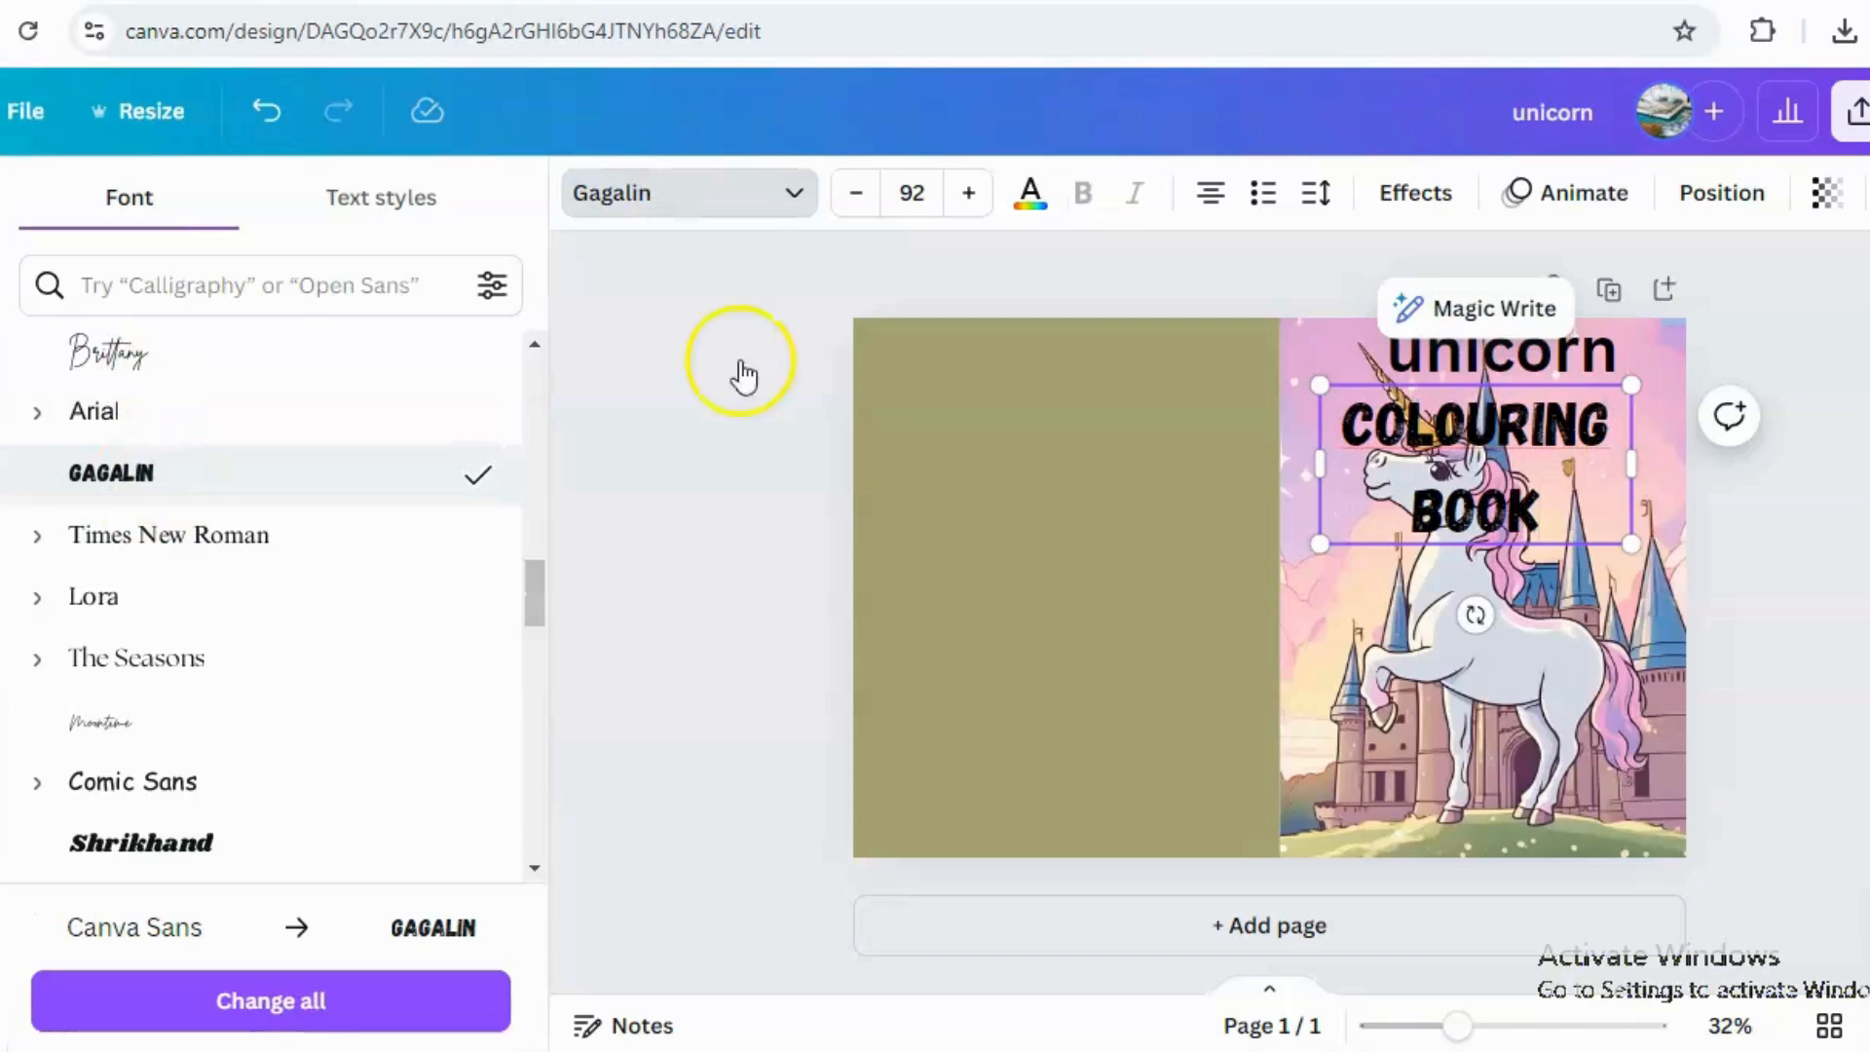
# Set the "unicorn" heading's font to Shrikhand.
pyautogui.click(1483, 370)
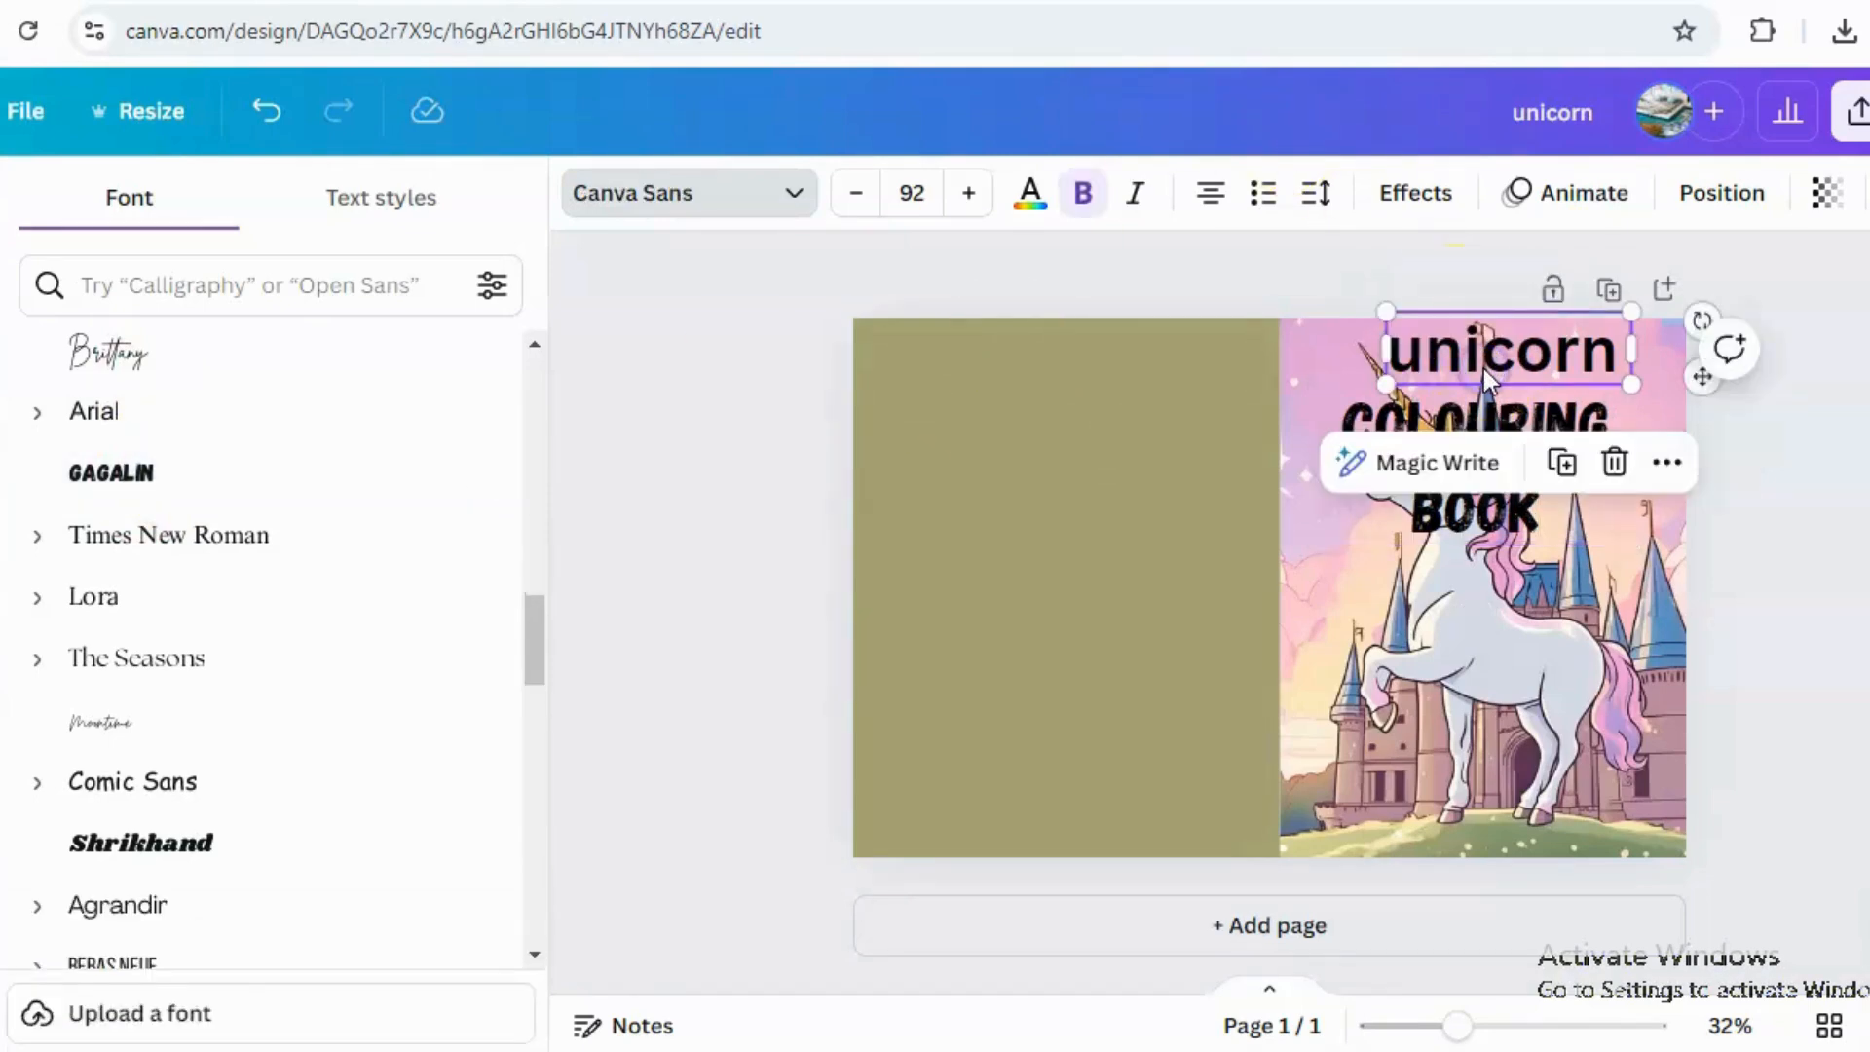
pyautogui.click(252, 476)
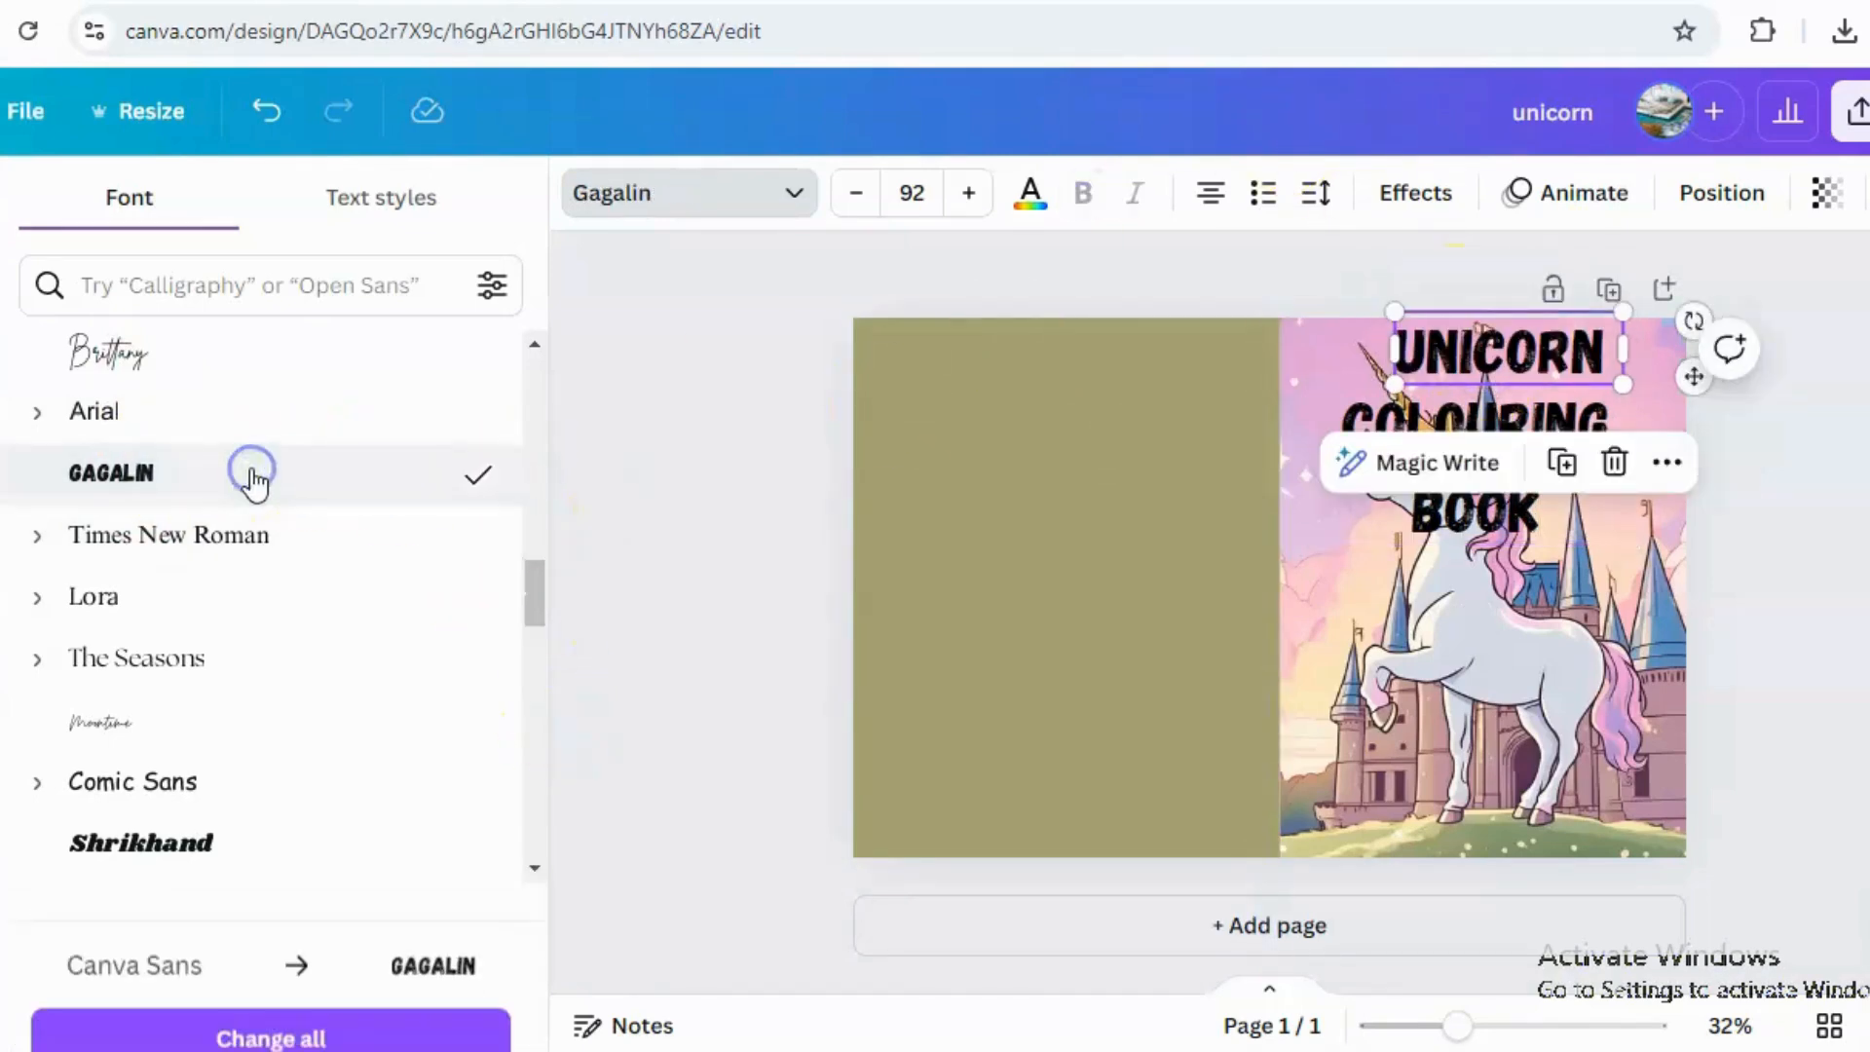
pyautogui.click(218, 844)
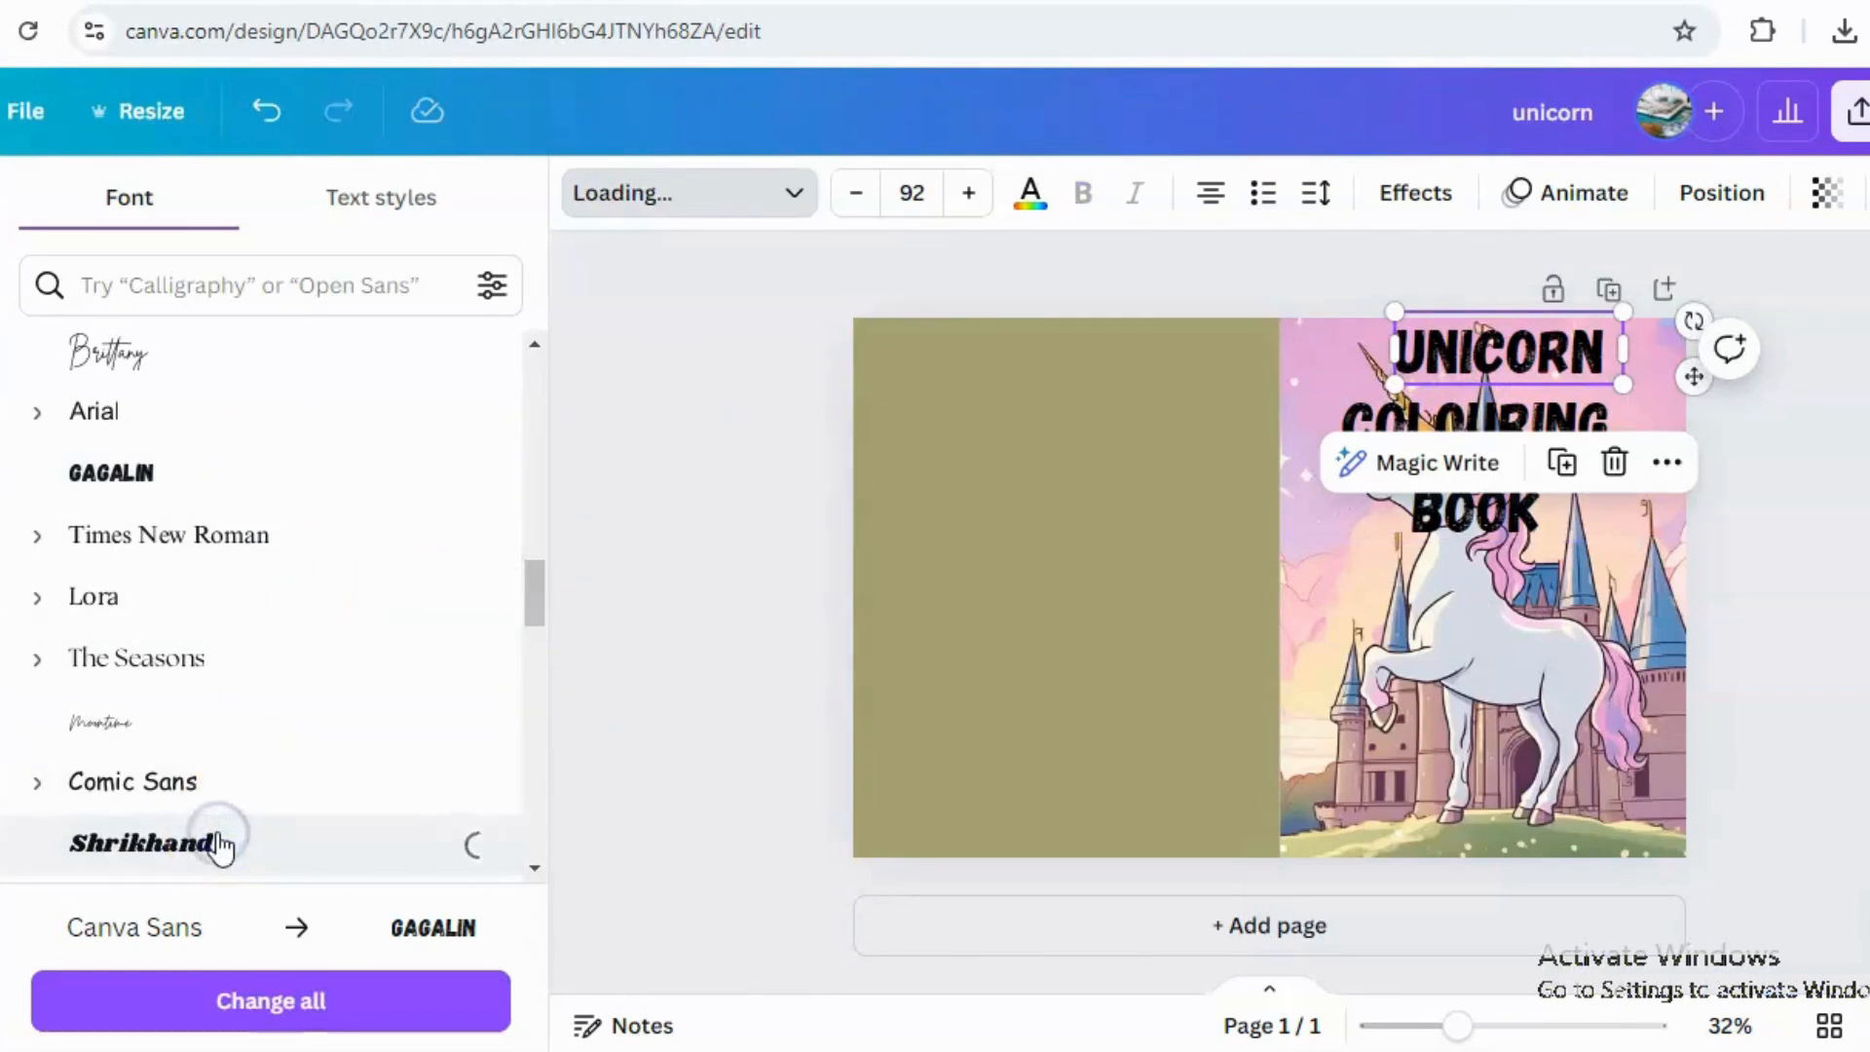
# Apply the Curve shape and the Glitch effect to the "unicorn" heading.
pyautogui.click(1414, 193)
pyautogui.moveTo(534, 534); pyautogui.dragTo(487, 896)
pyautogui.click(277, 959)
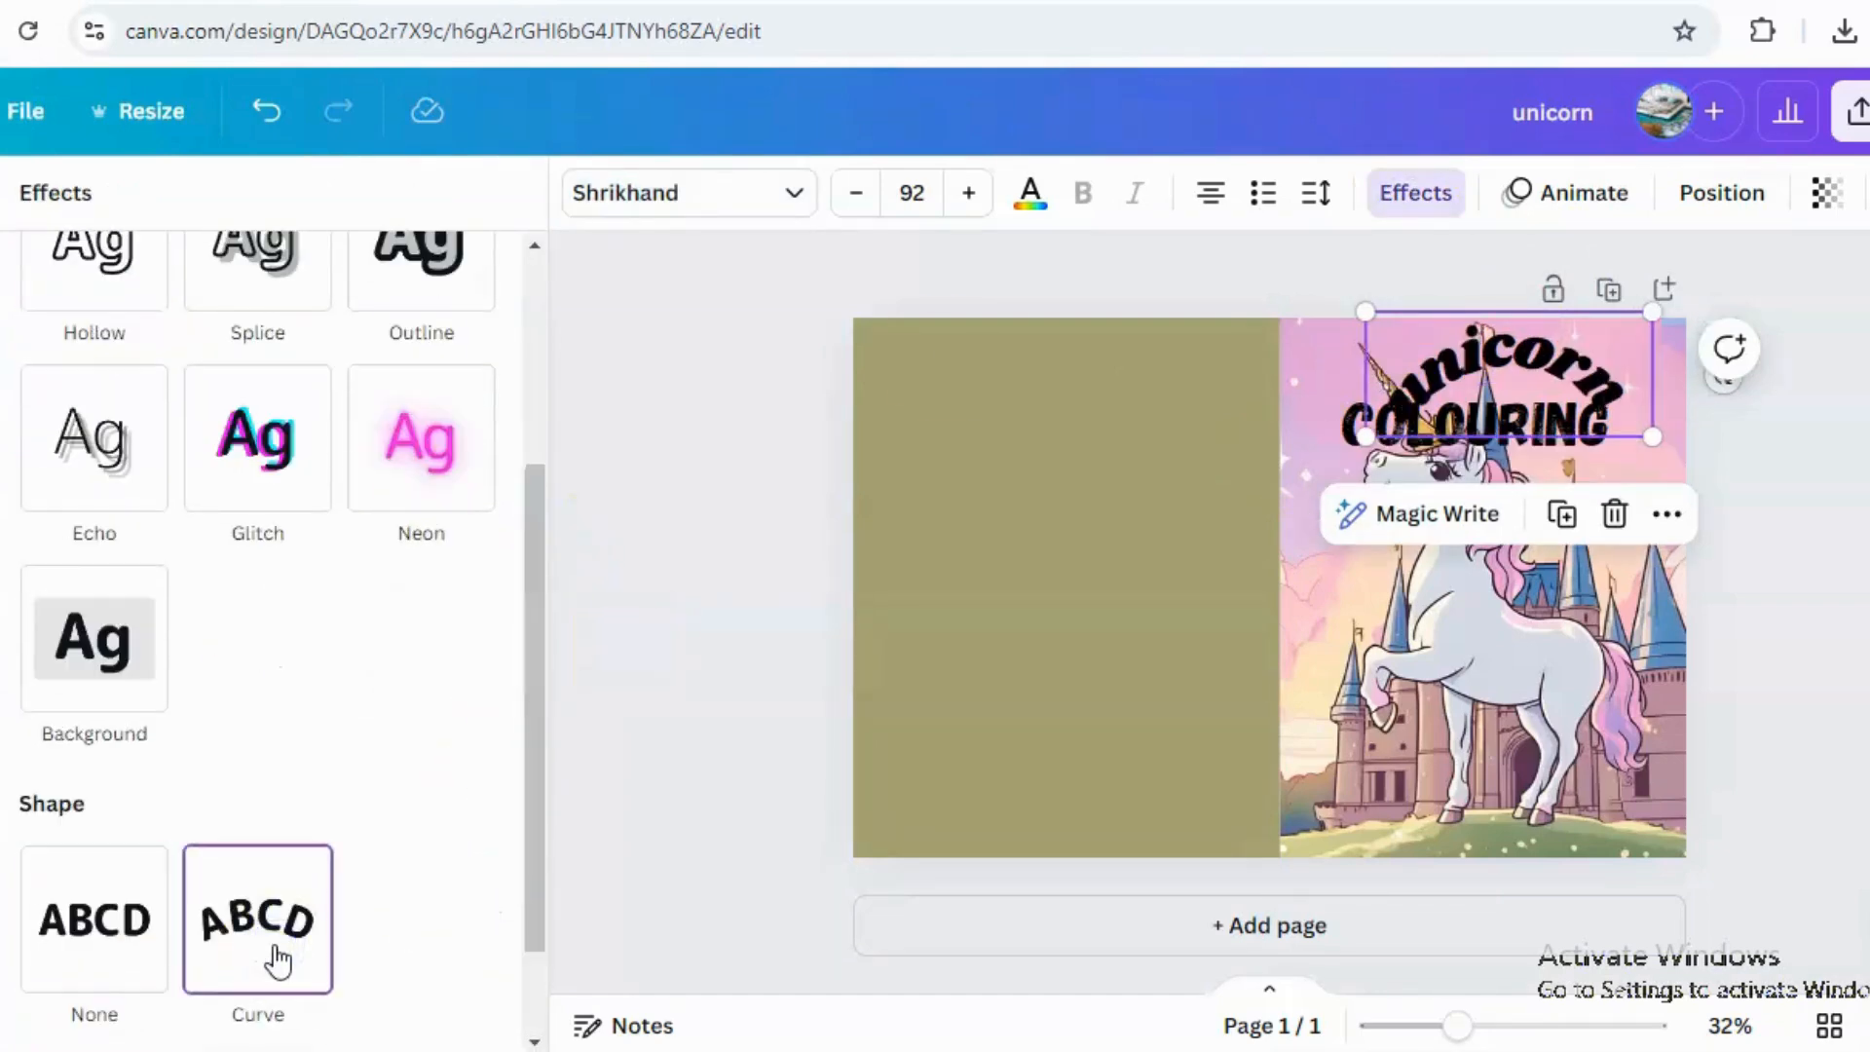
pyautogui.click(243, 463)
pyautogui.click(454, 314)
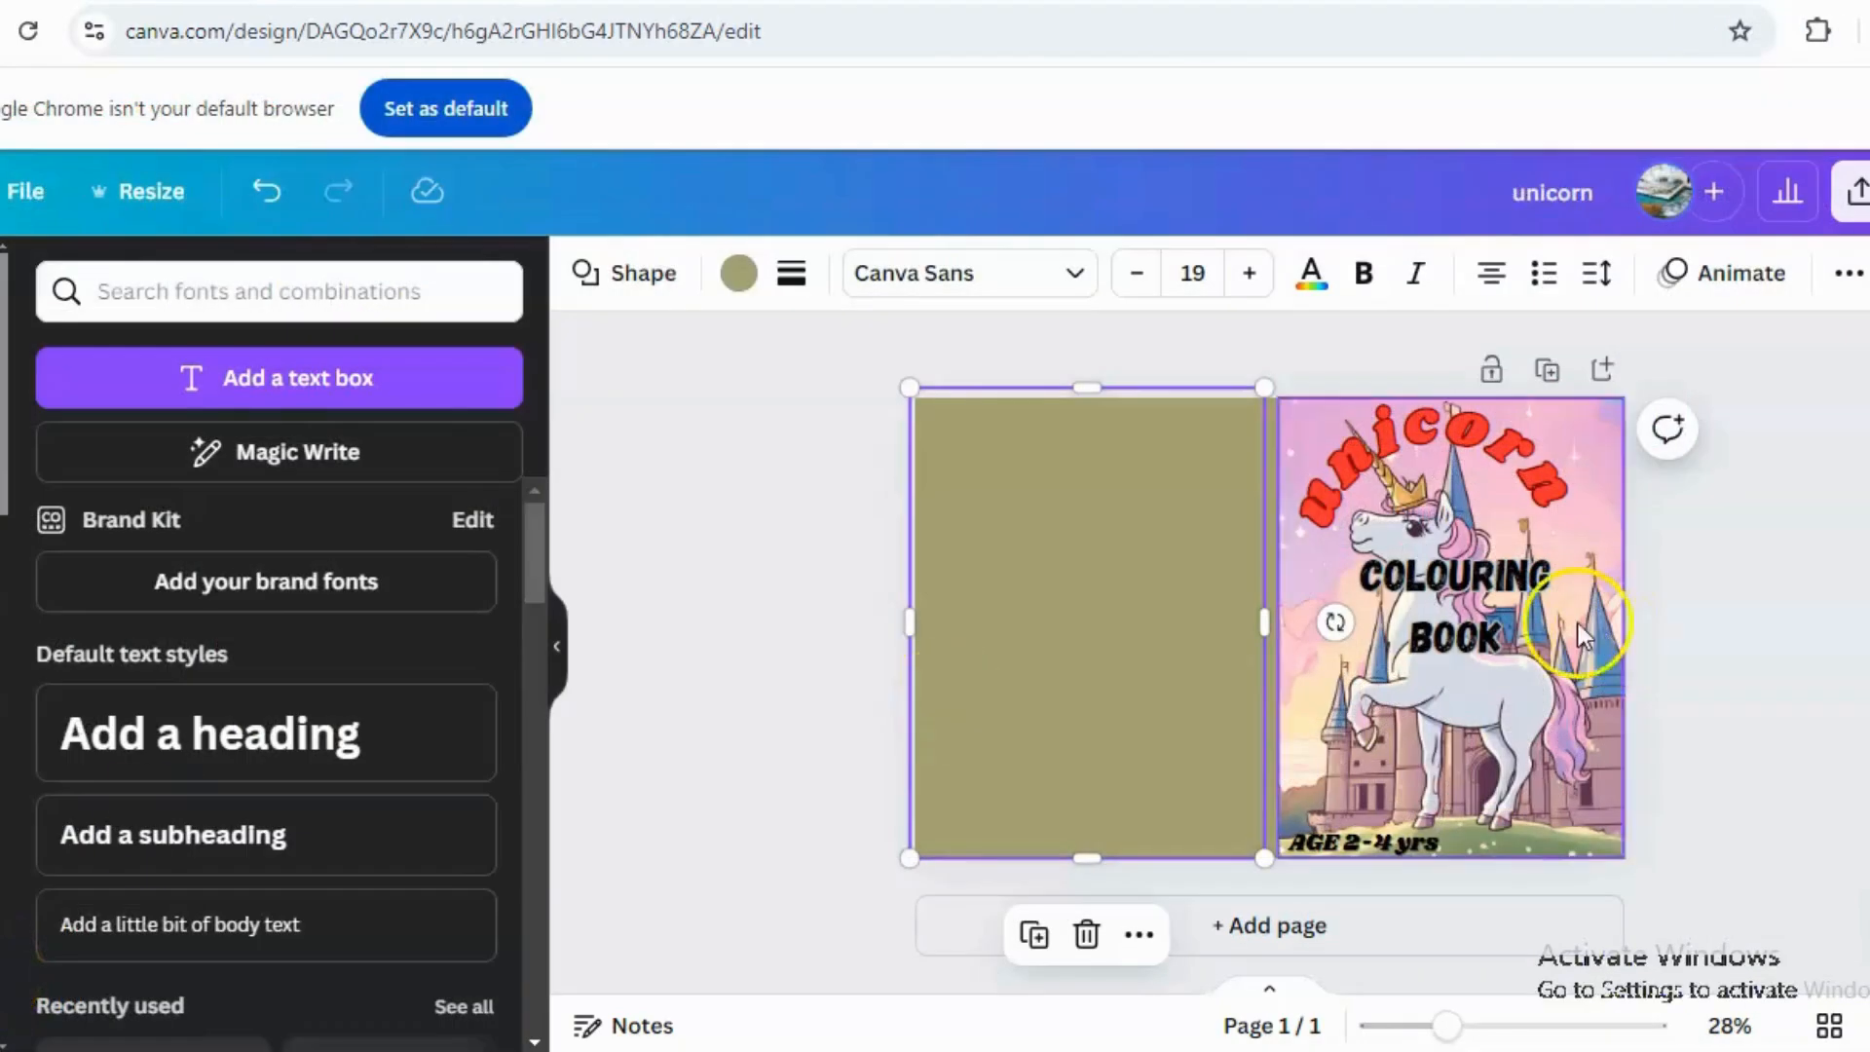
pyautogui.click(1470, 476)
pyautogui.click(1438, 806)
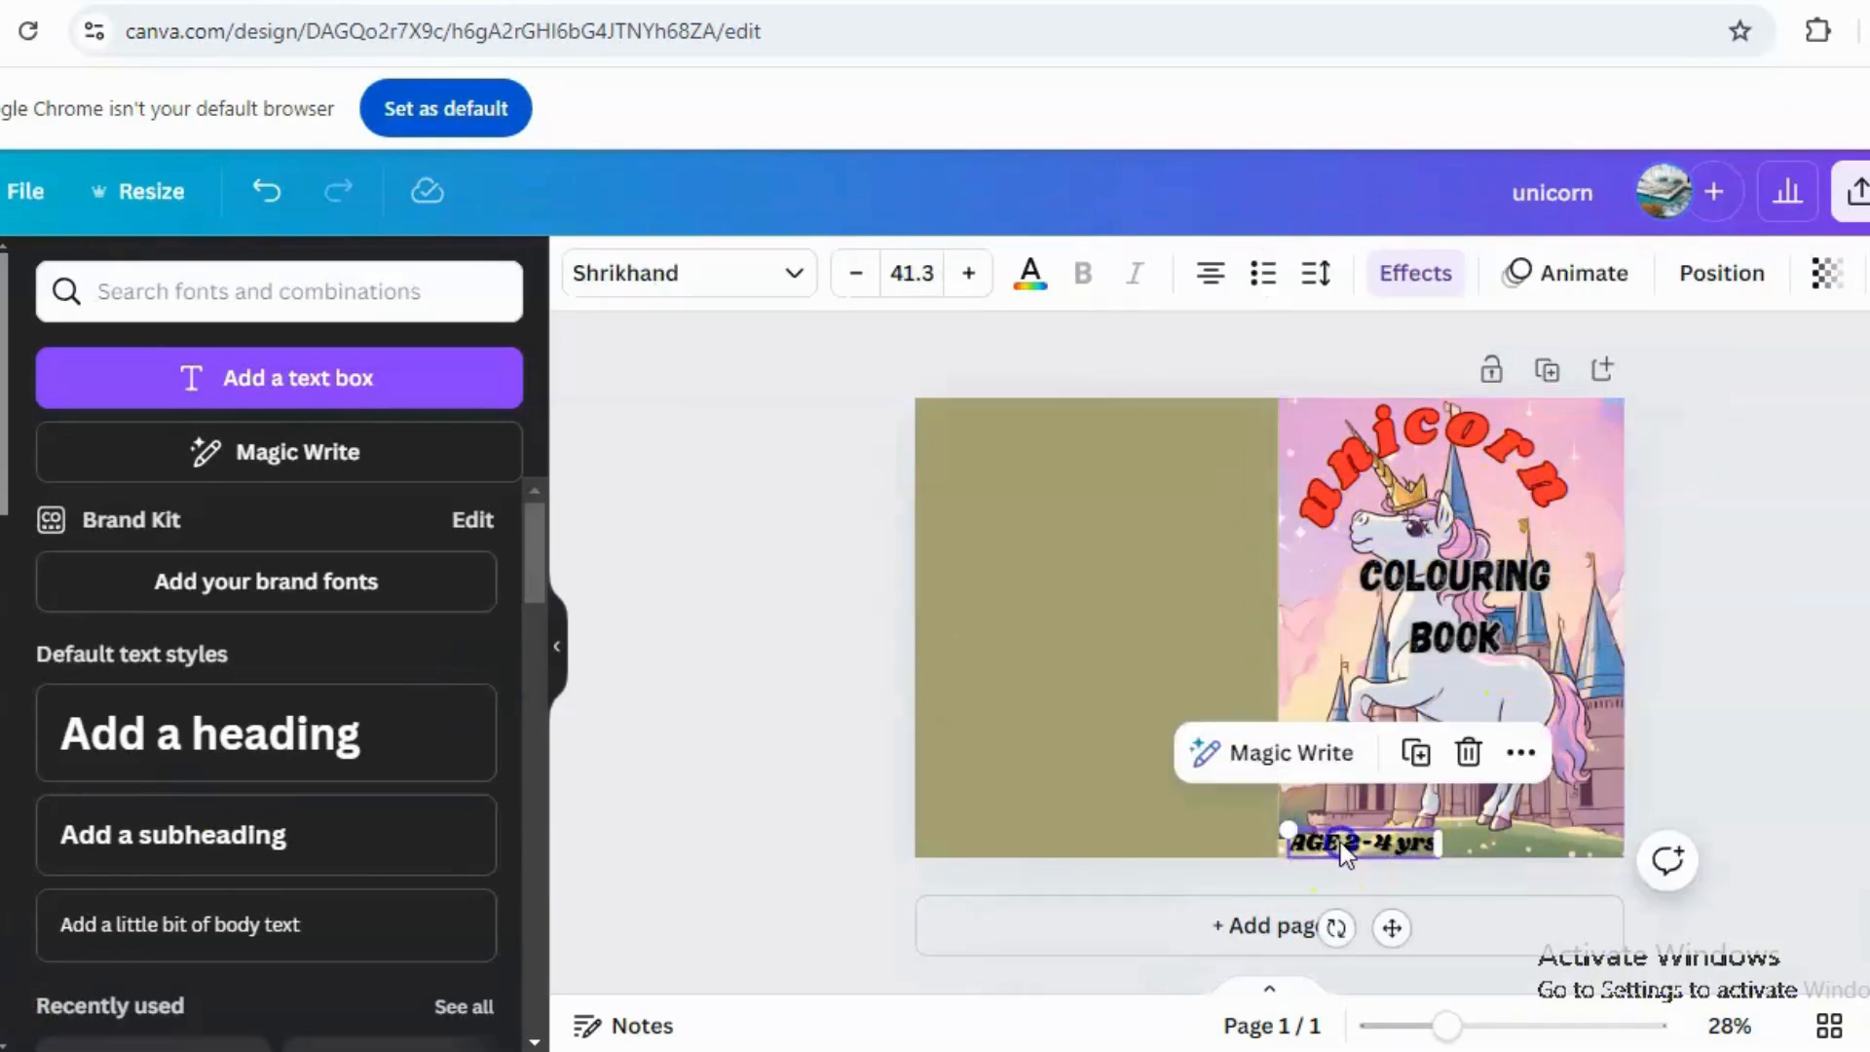
pyautogui.click(1083, 645)
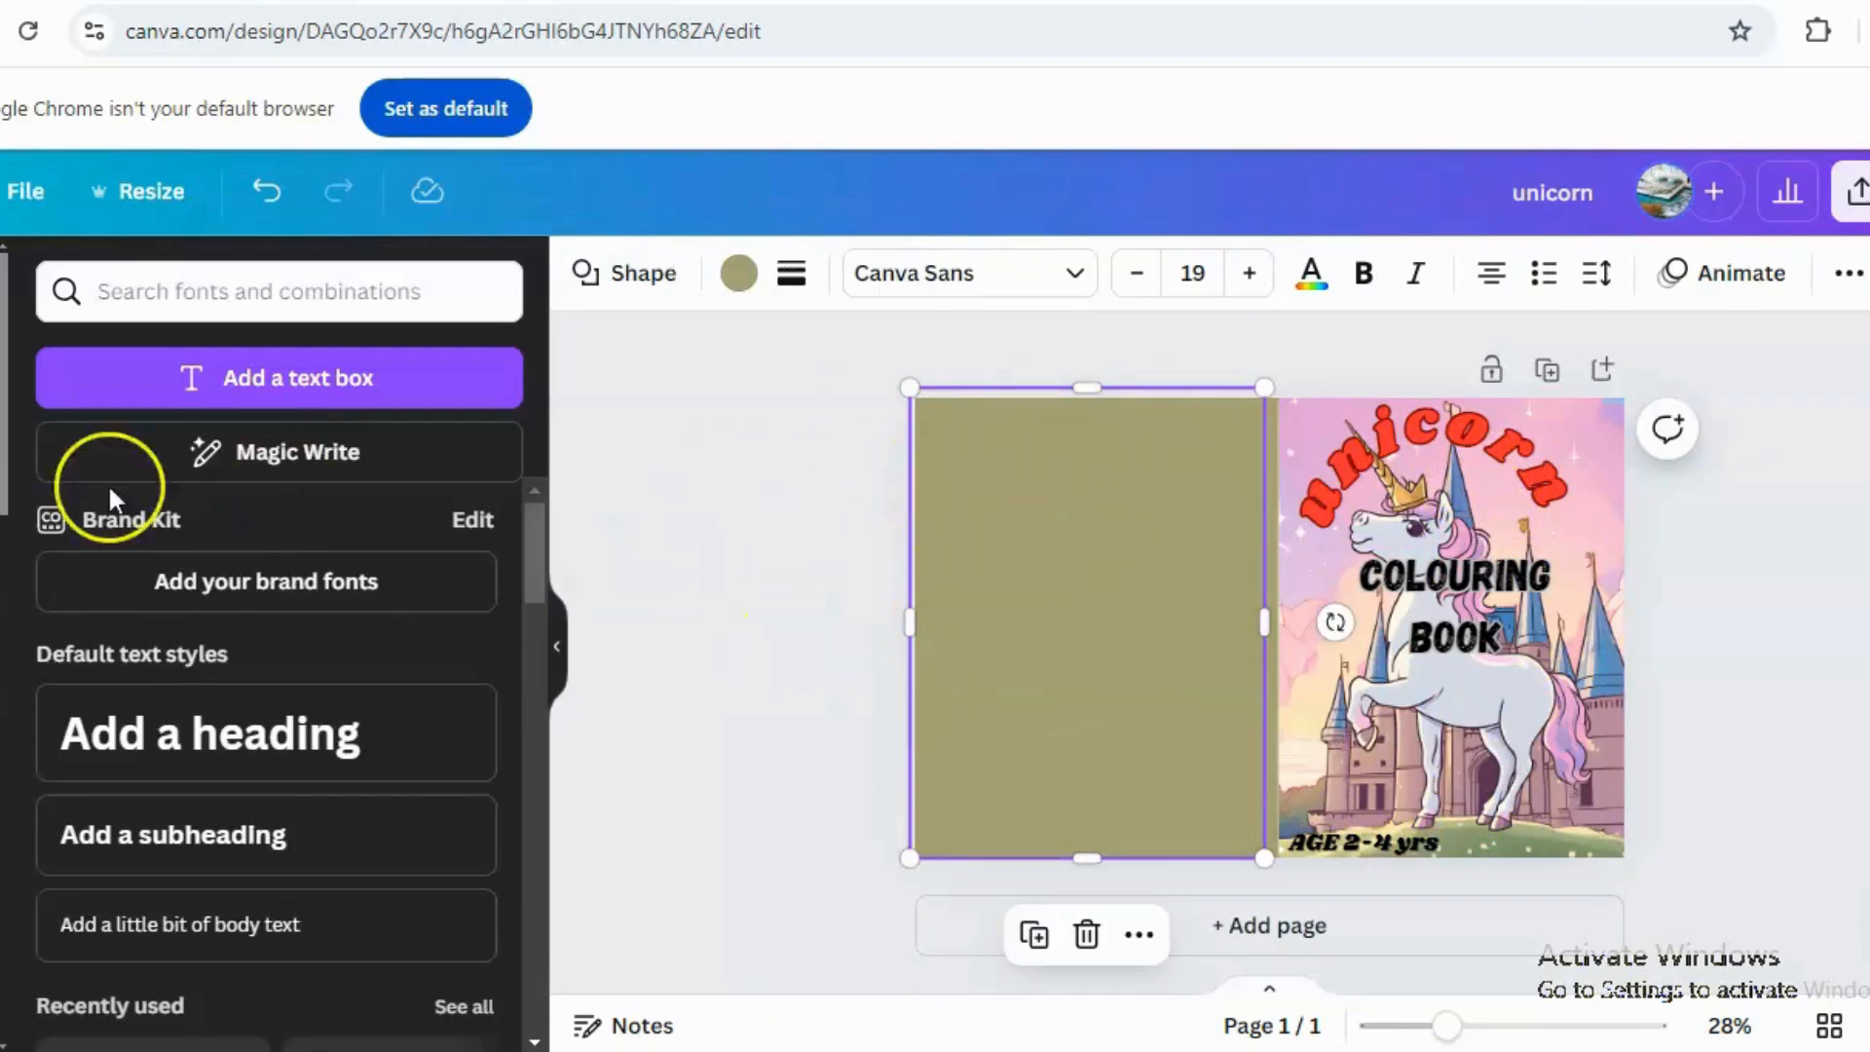
# Add several unicorn colouring-page images from uploads onto the back cover, shrinking them into a tilted row along the top.
pyautogui.click(2, 702)
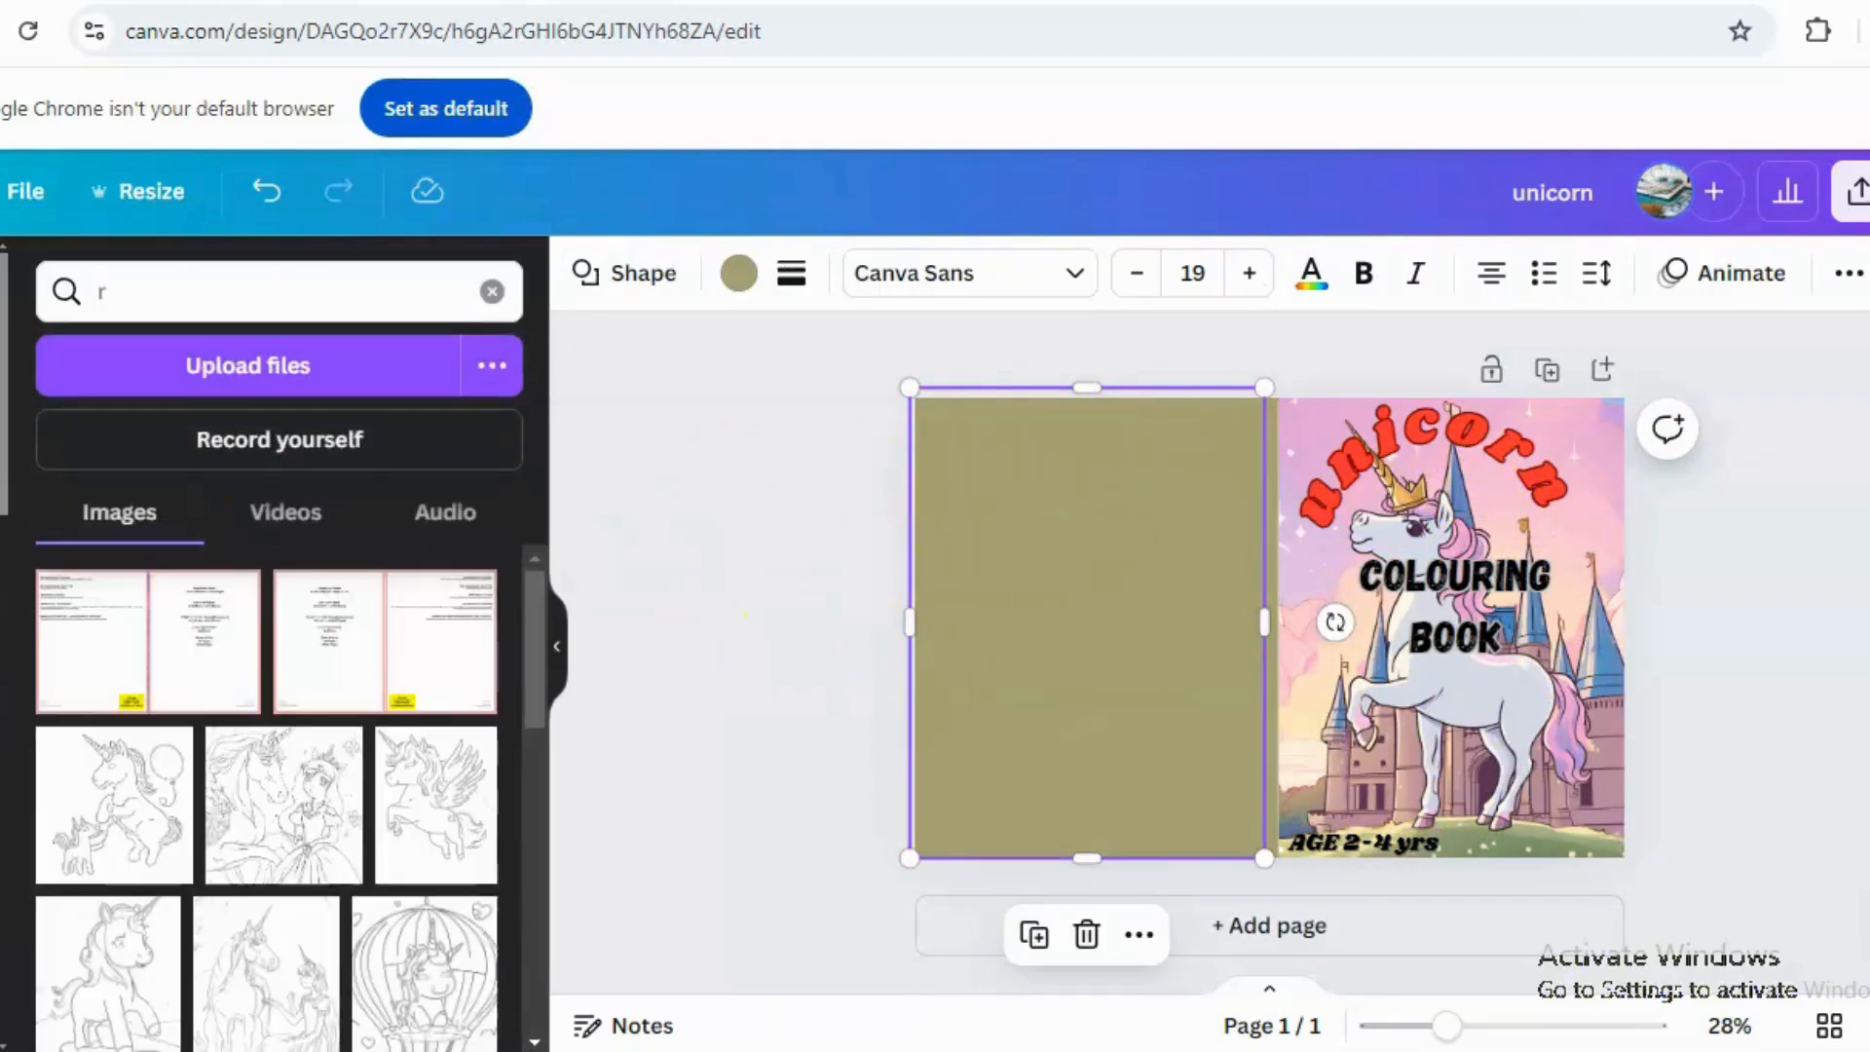
pyautogui.moveTo(535, 576); pyautogui.dragTo(528, 649)
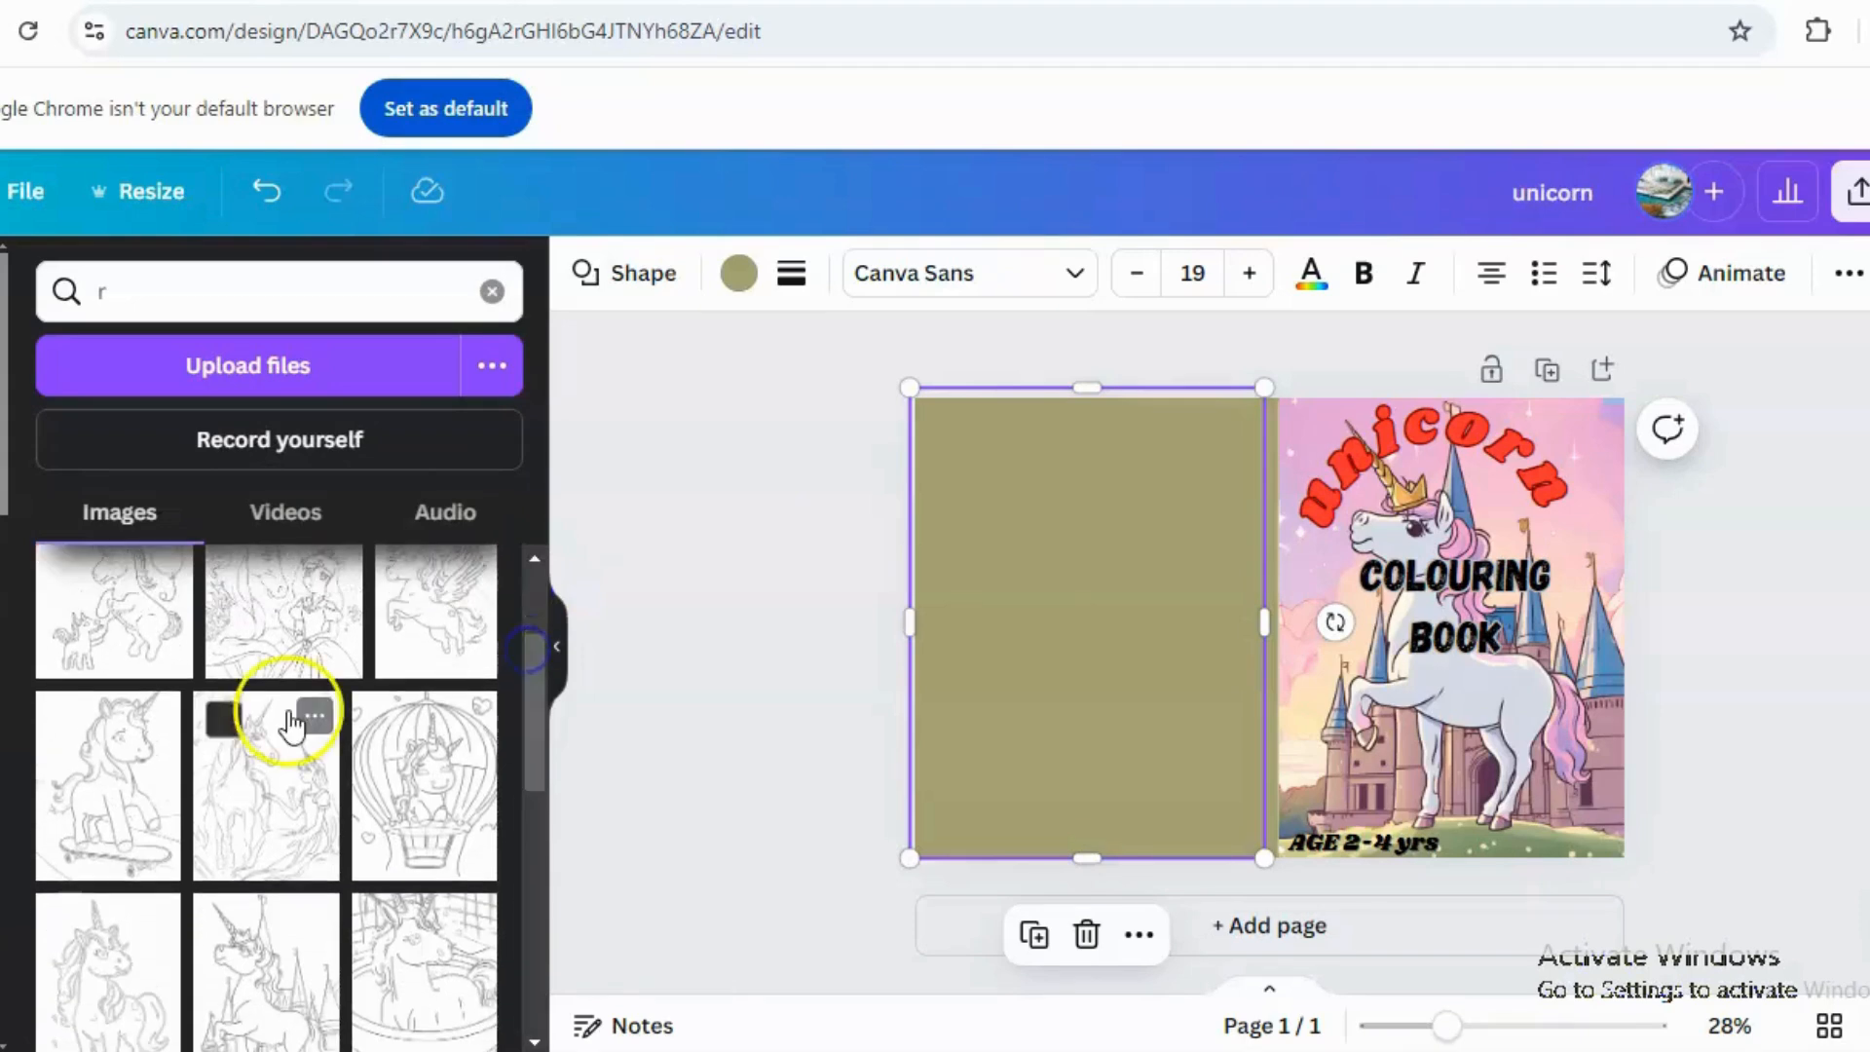
pyautogui.click(279, 806)
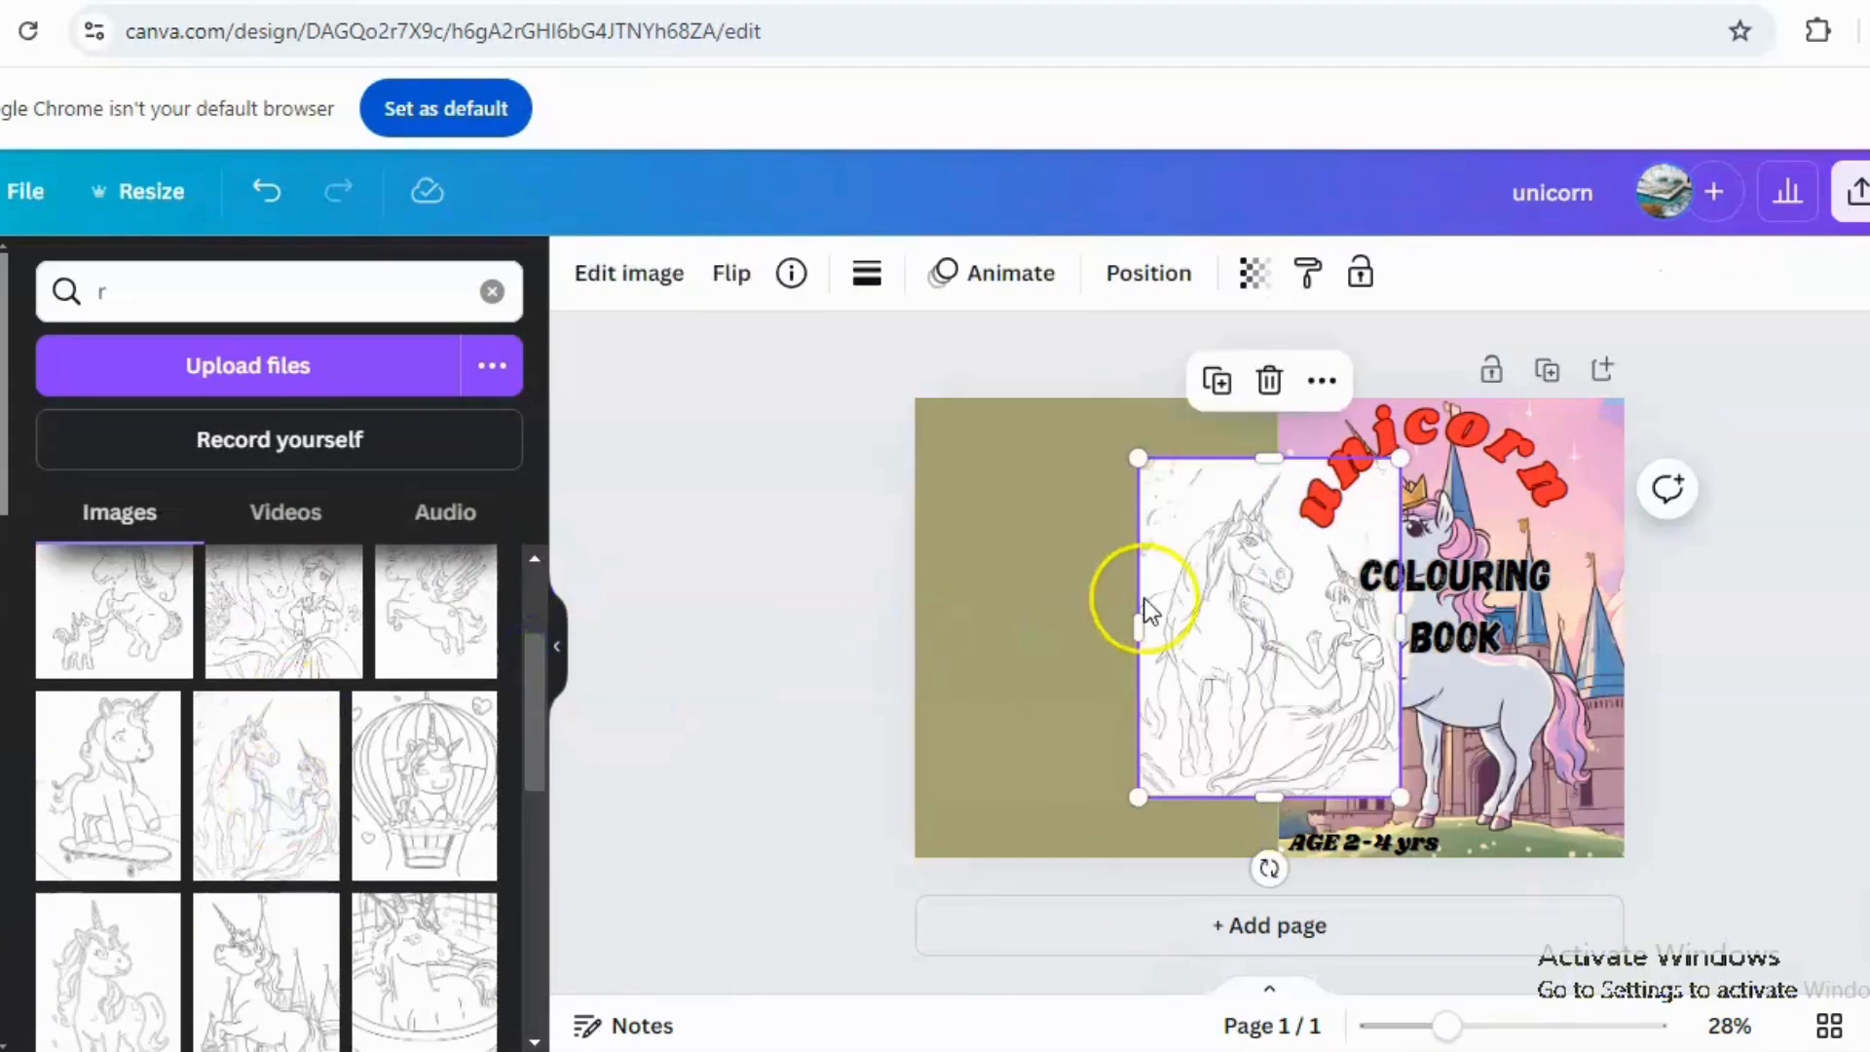
pyautogui.moveTo(1240, 588); pyautogui.dragTo(1001, 547)
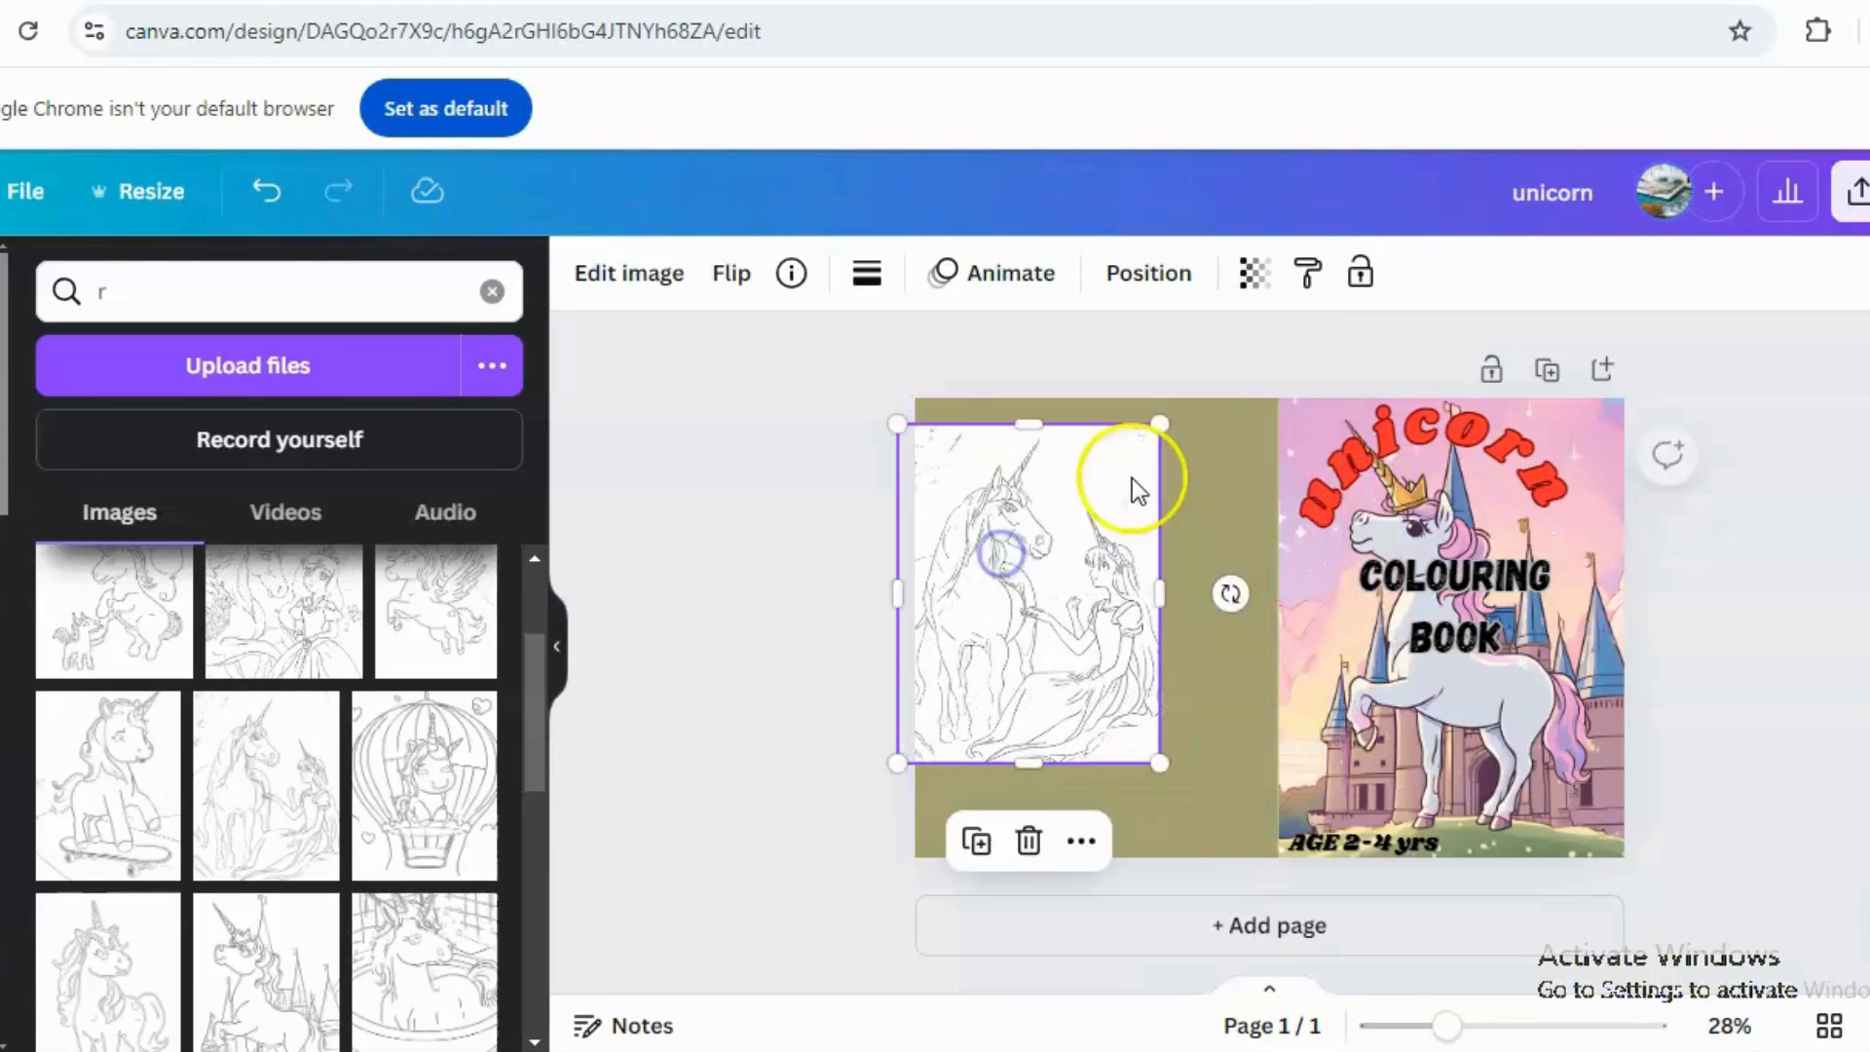
pyautogui.moveTo(1166, 421); pyautogui.dragTo(1038, 581)
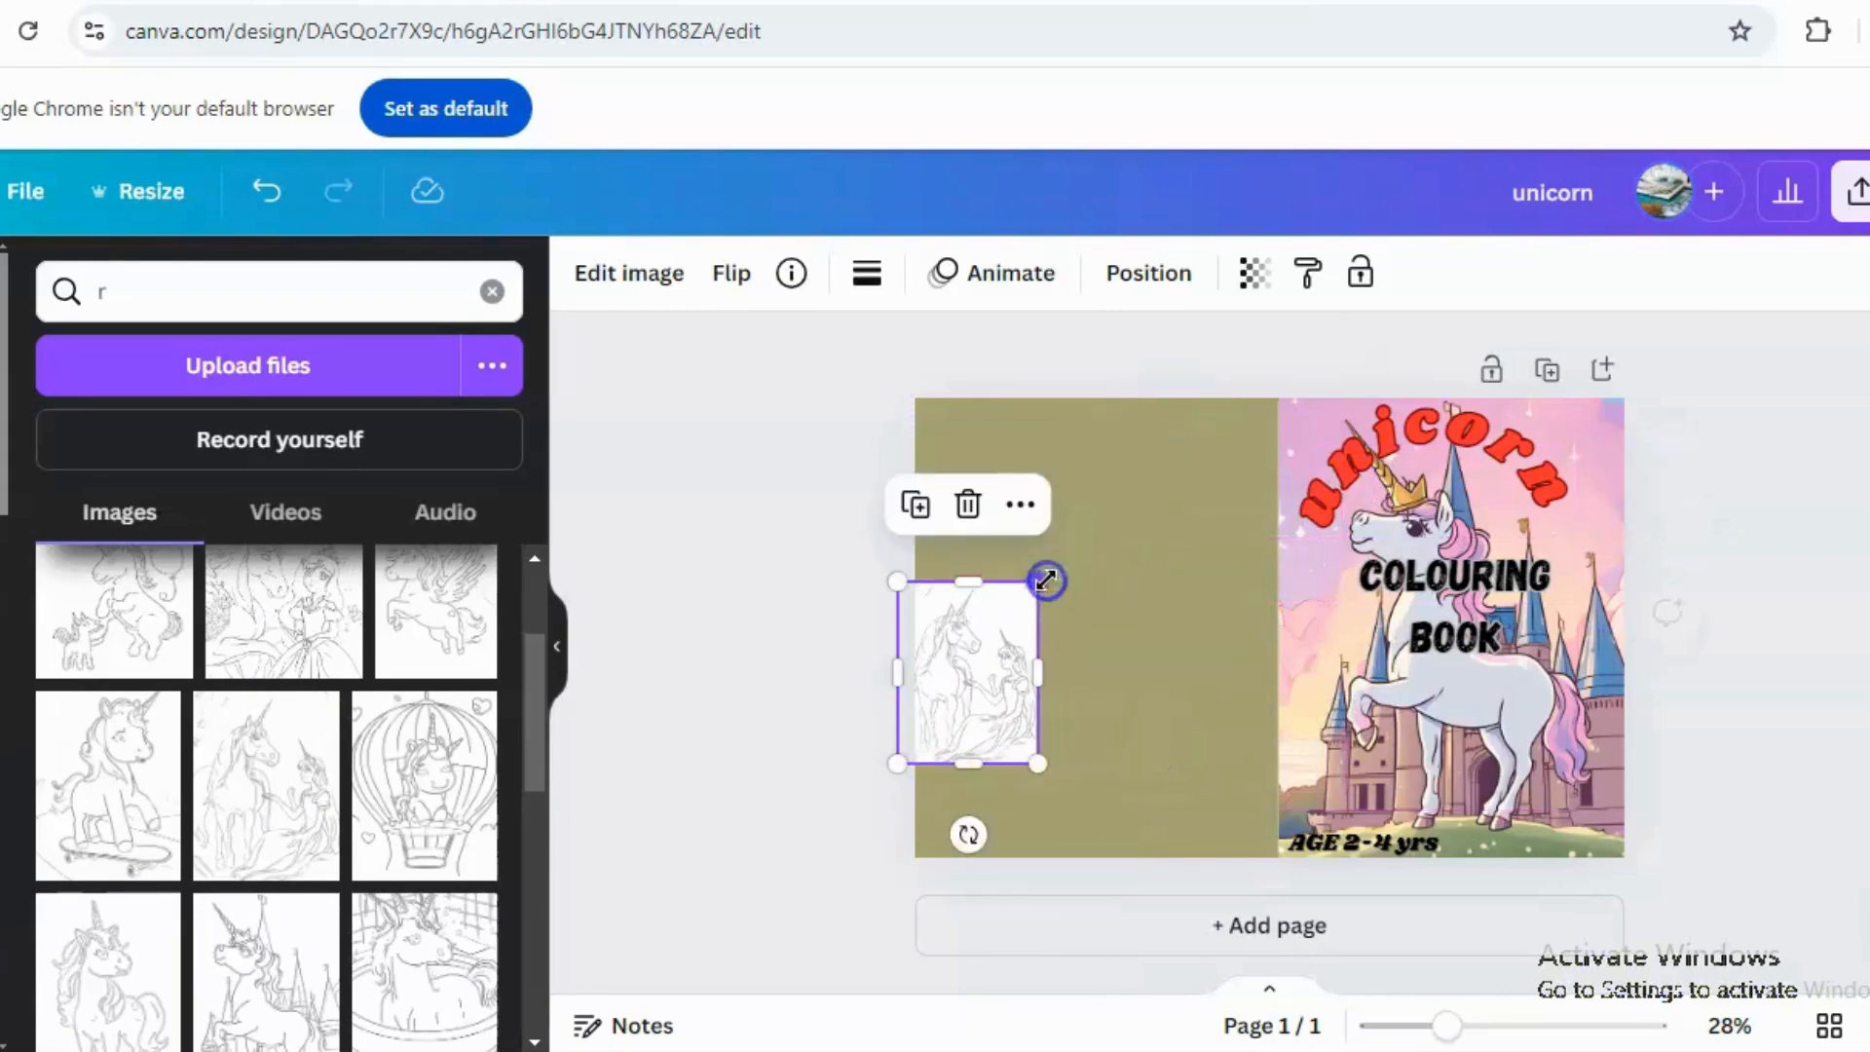
pyautogui.moveTo(540, 760); pyautogui.dragTo(524, 833)
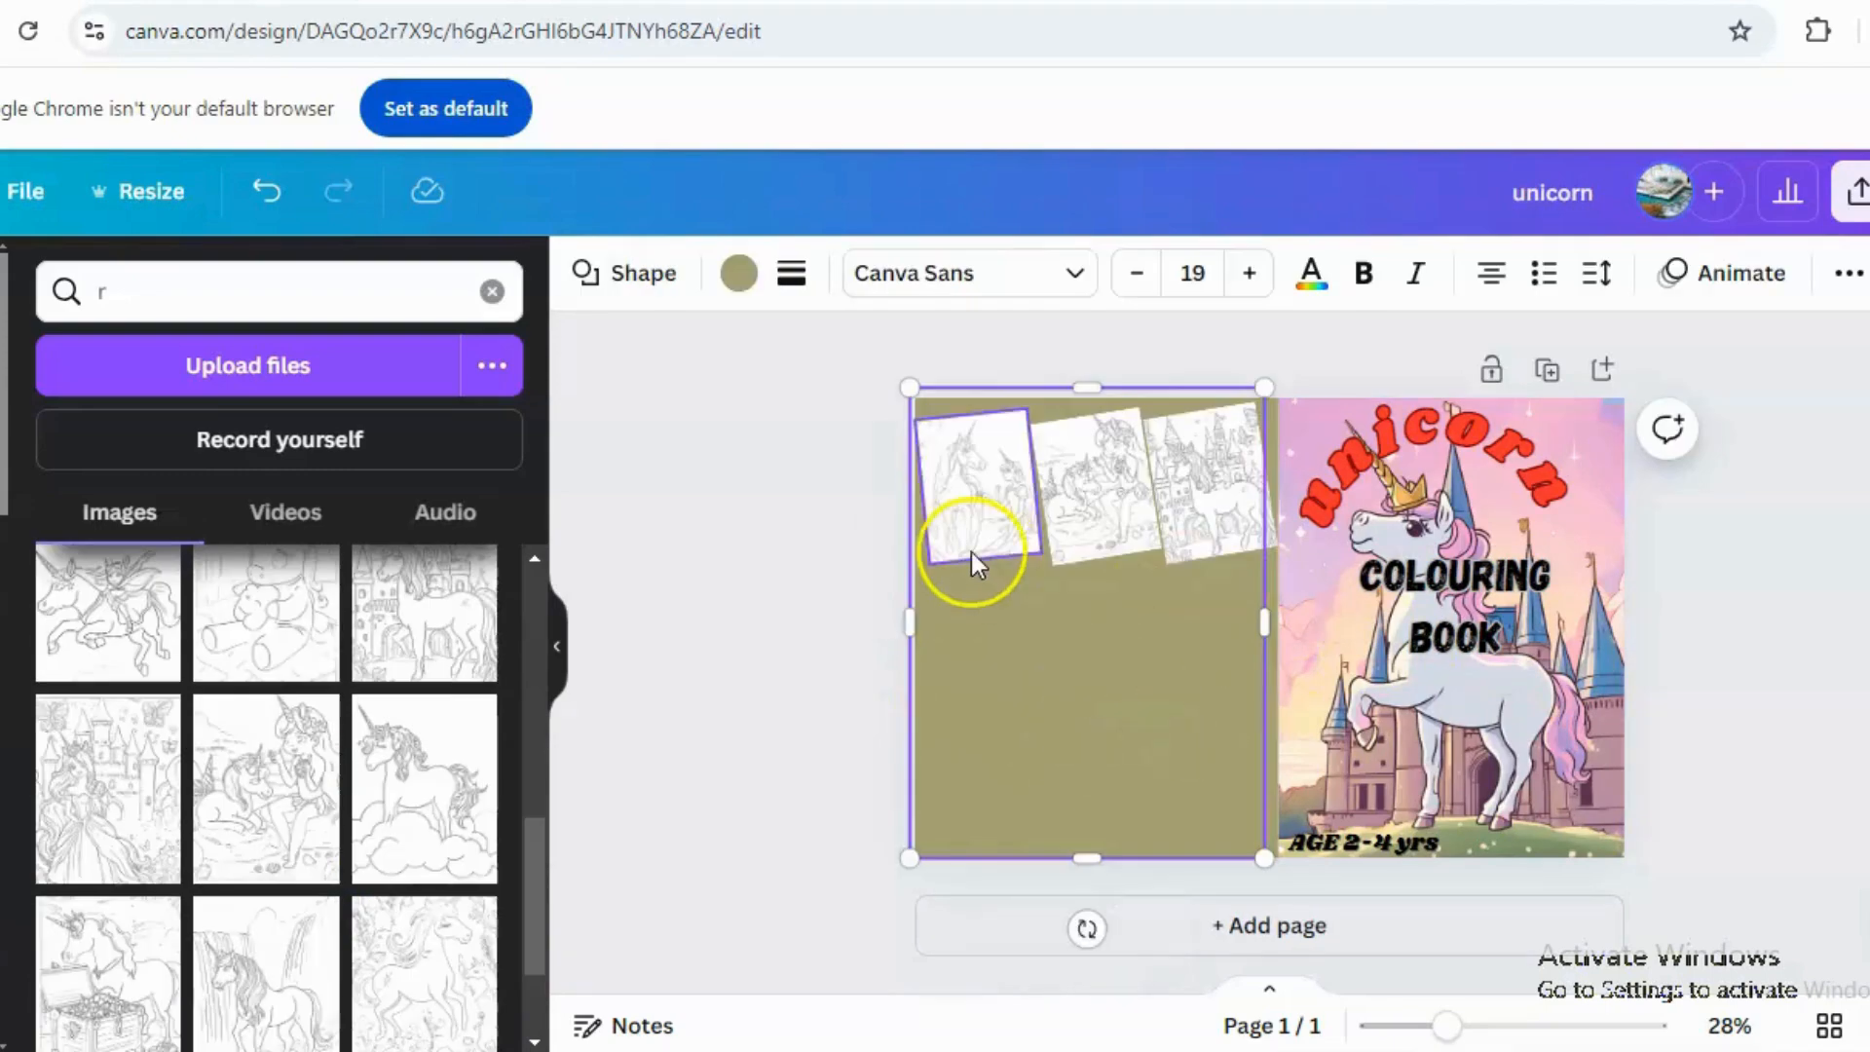
# Change the back cover's background colour to a dusty rose from the photo colours.
pyautogui.click(1021, 646)
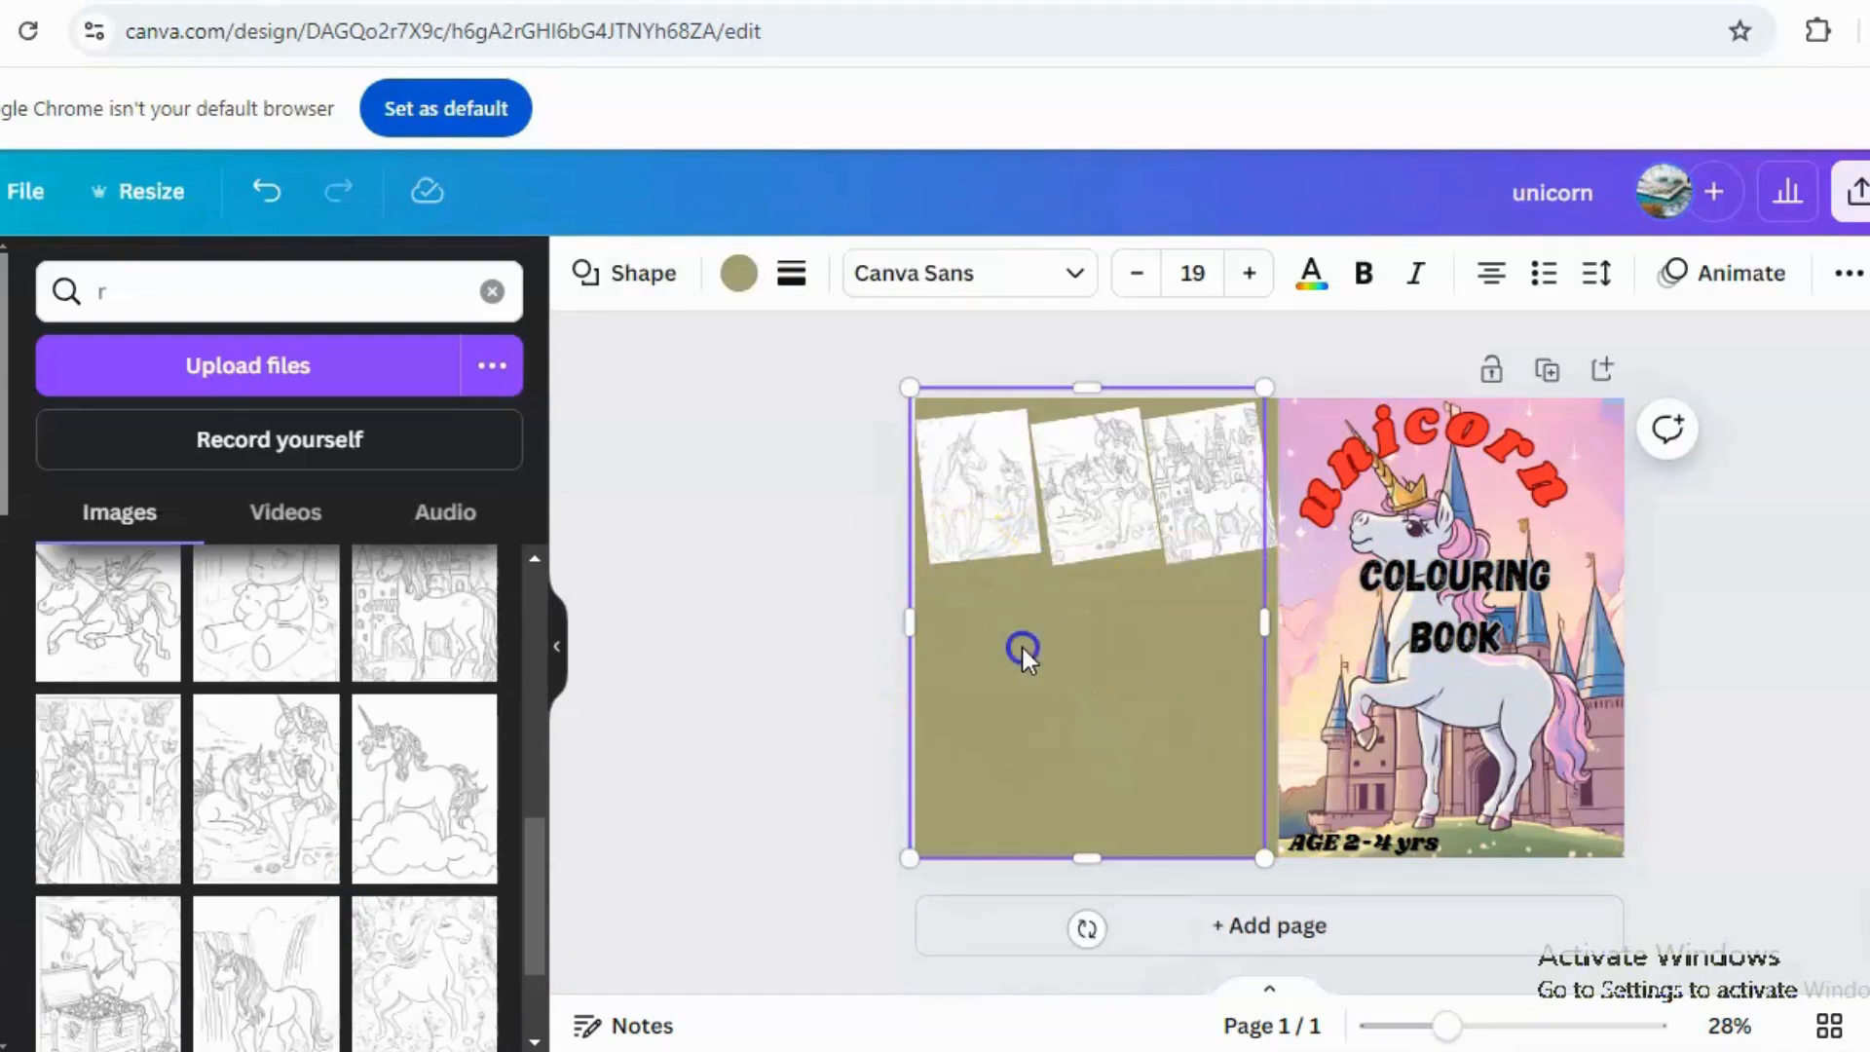
pyautogui.click(737, 288)
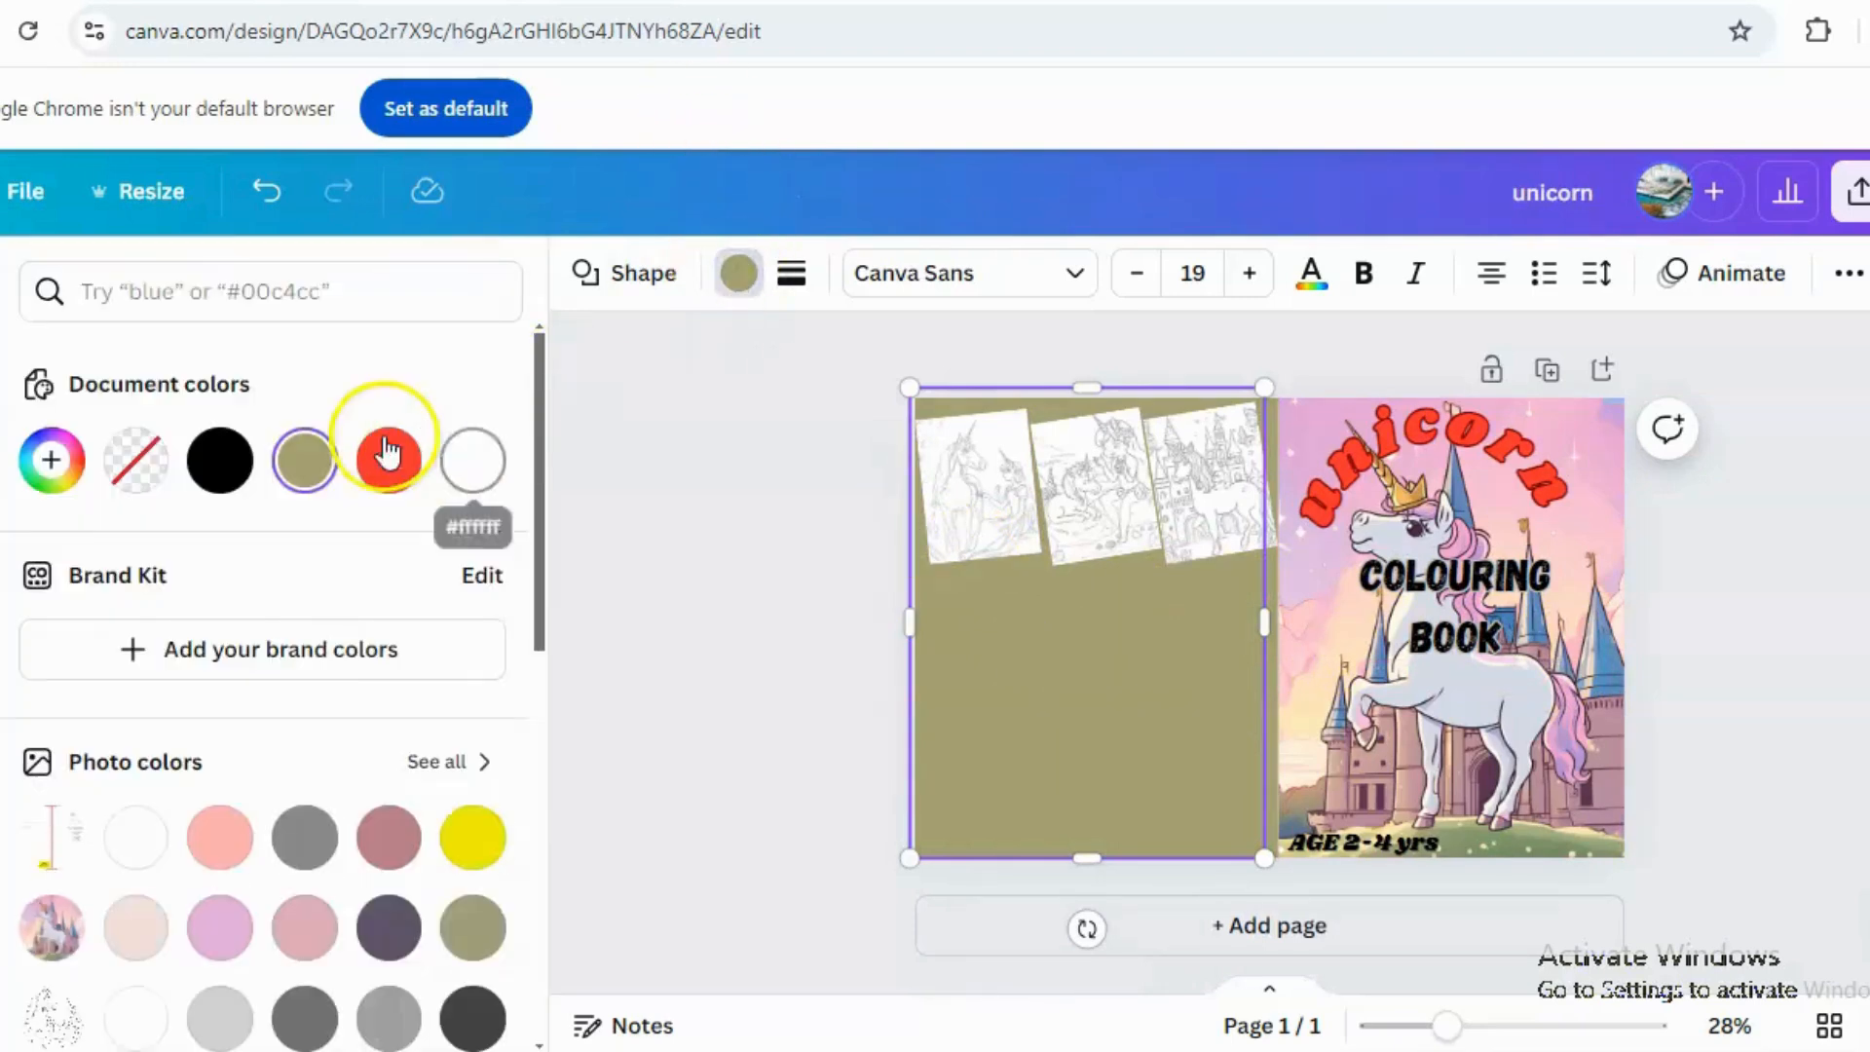
pyautogui.click(224, 835)
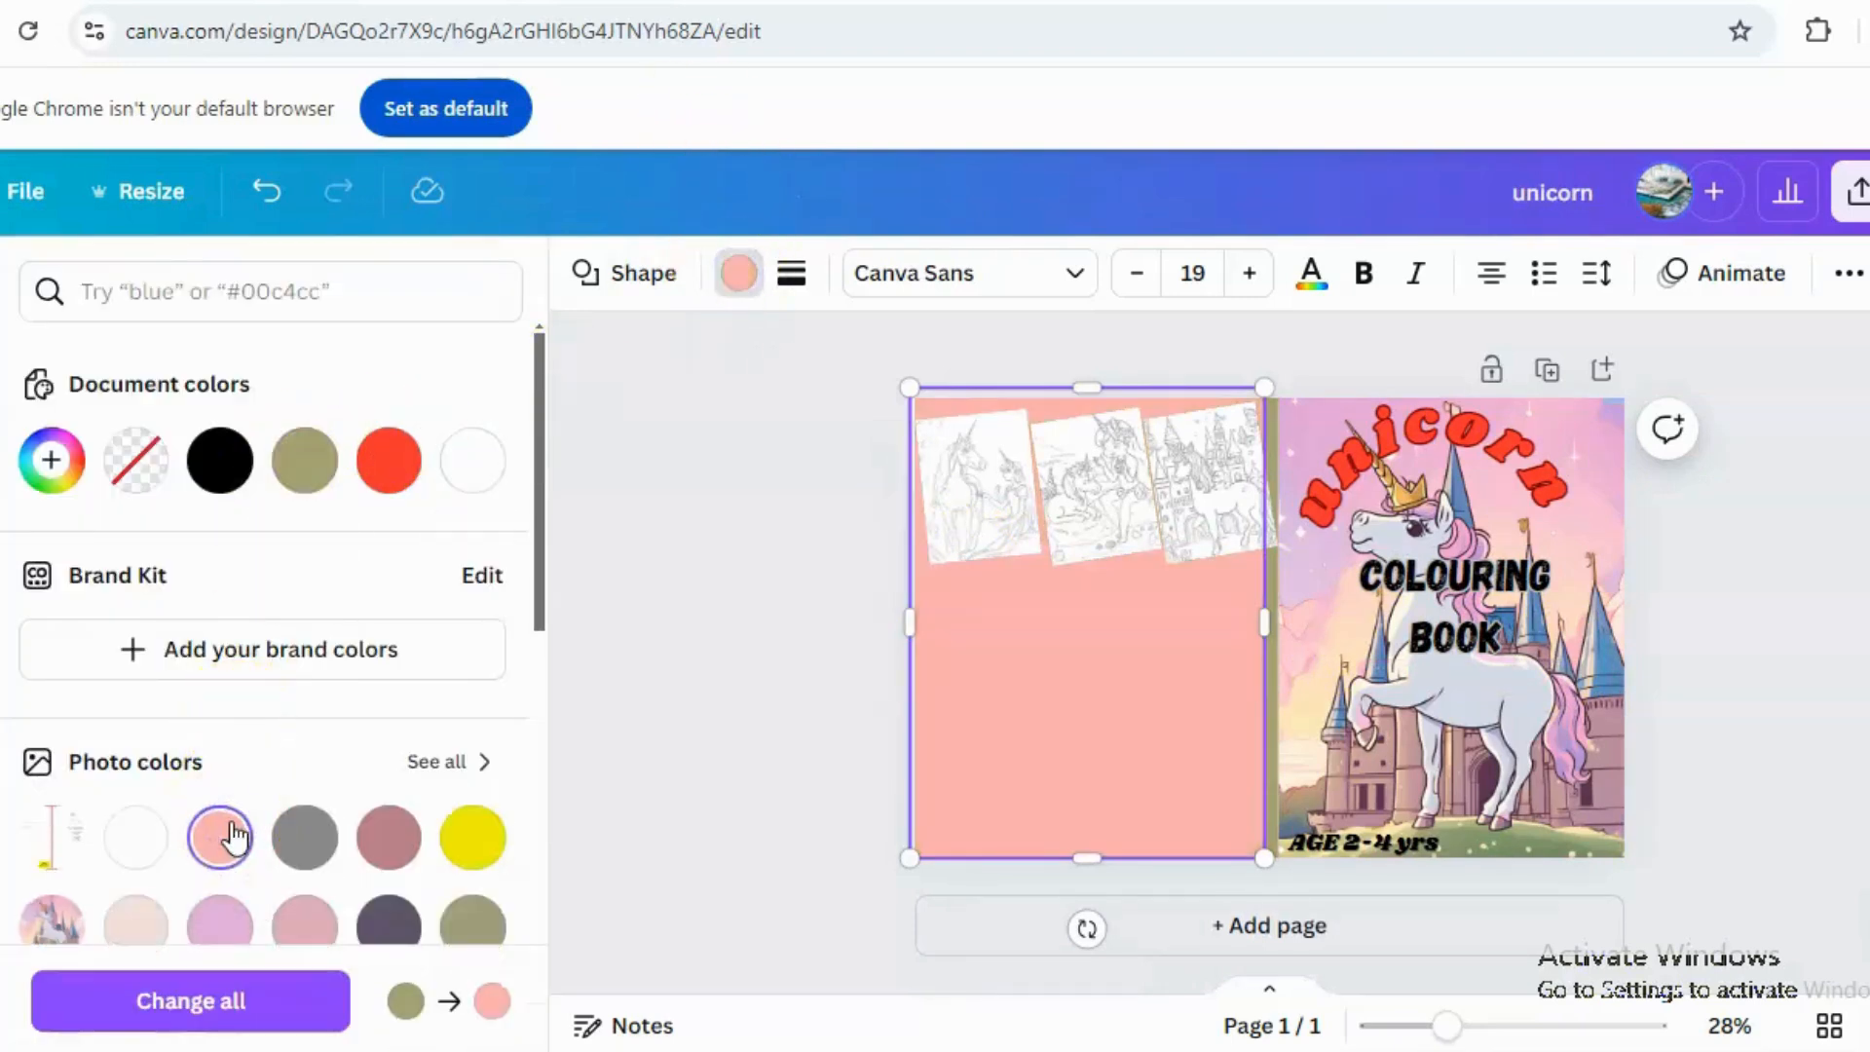
pyautogui.click(383, 839)
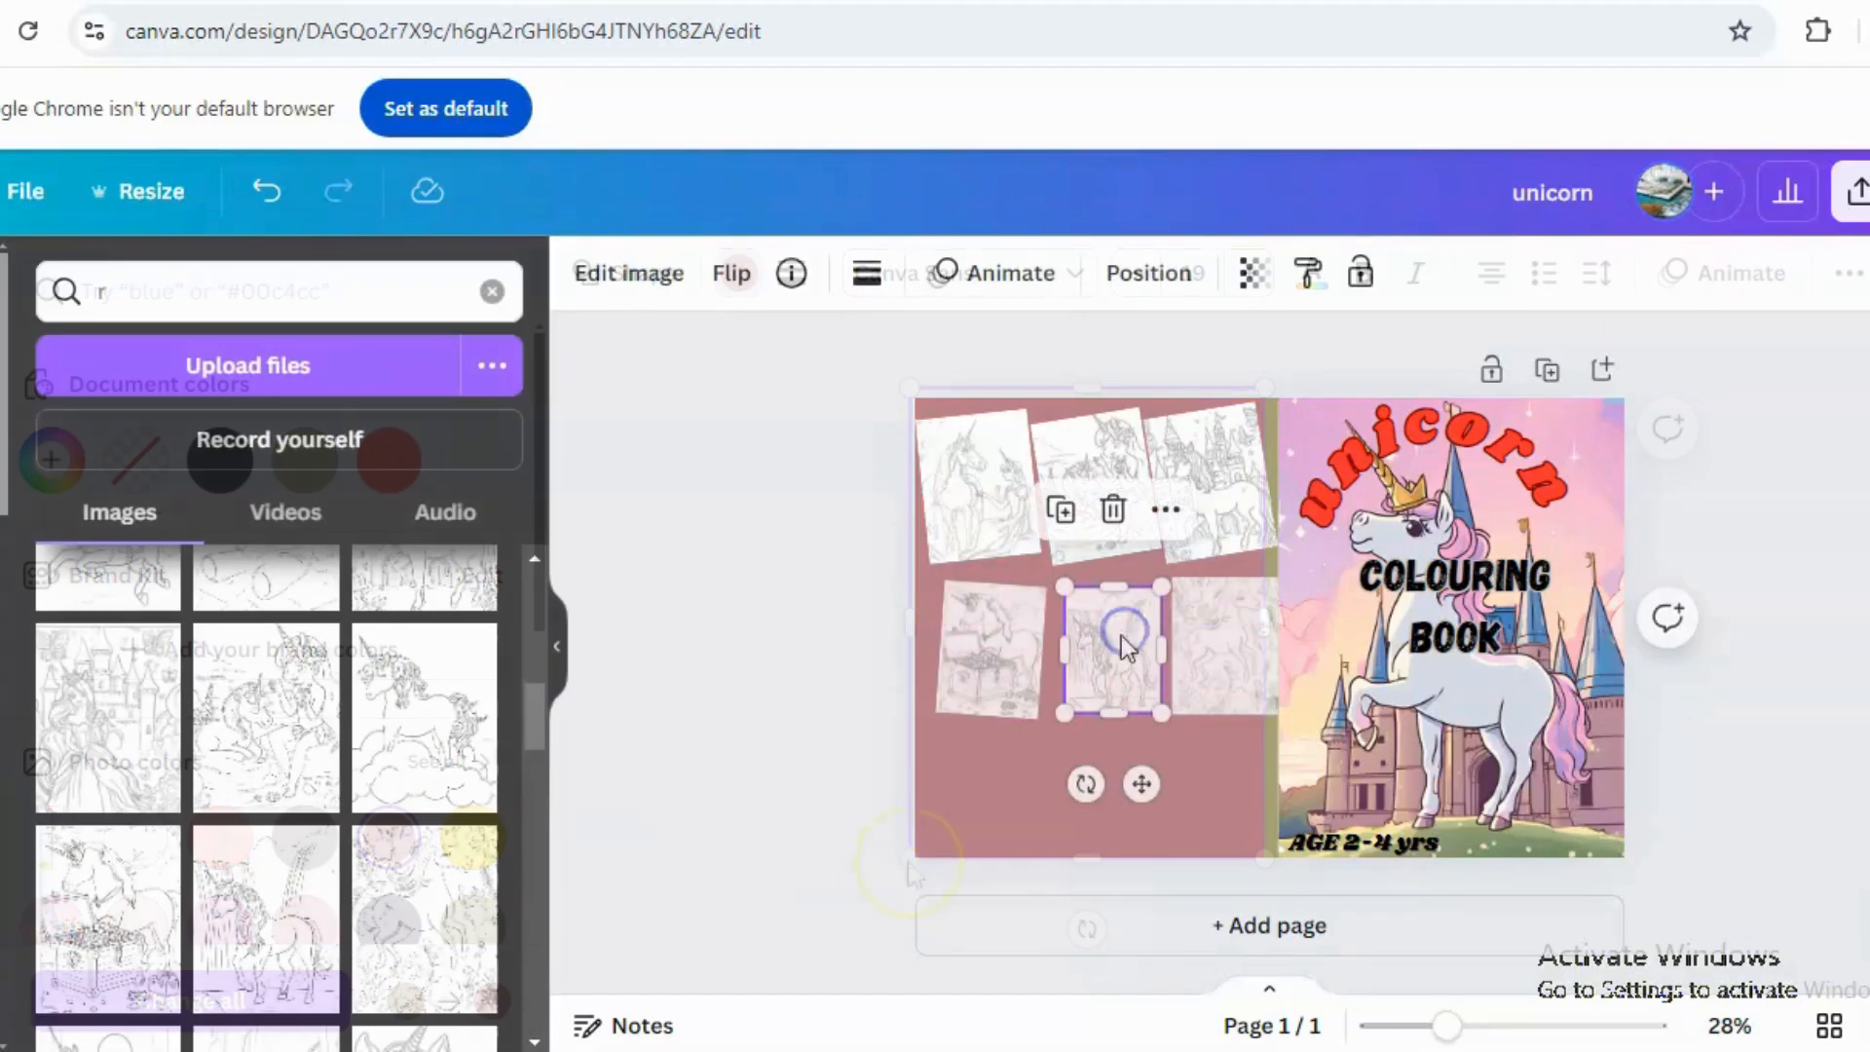
# Arrange a second row of three colouring-page images below the first row on the back cover.
pyautogui.moveTo(1089, 729)
pyautogui.mouseDown()
pyautogui.moveTo(1069, 707)
pyautogui.moveTo(1062, 729)
pyautogui.mouseUp()
pyautogui.click(1031, 822)
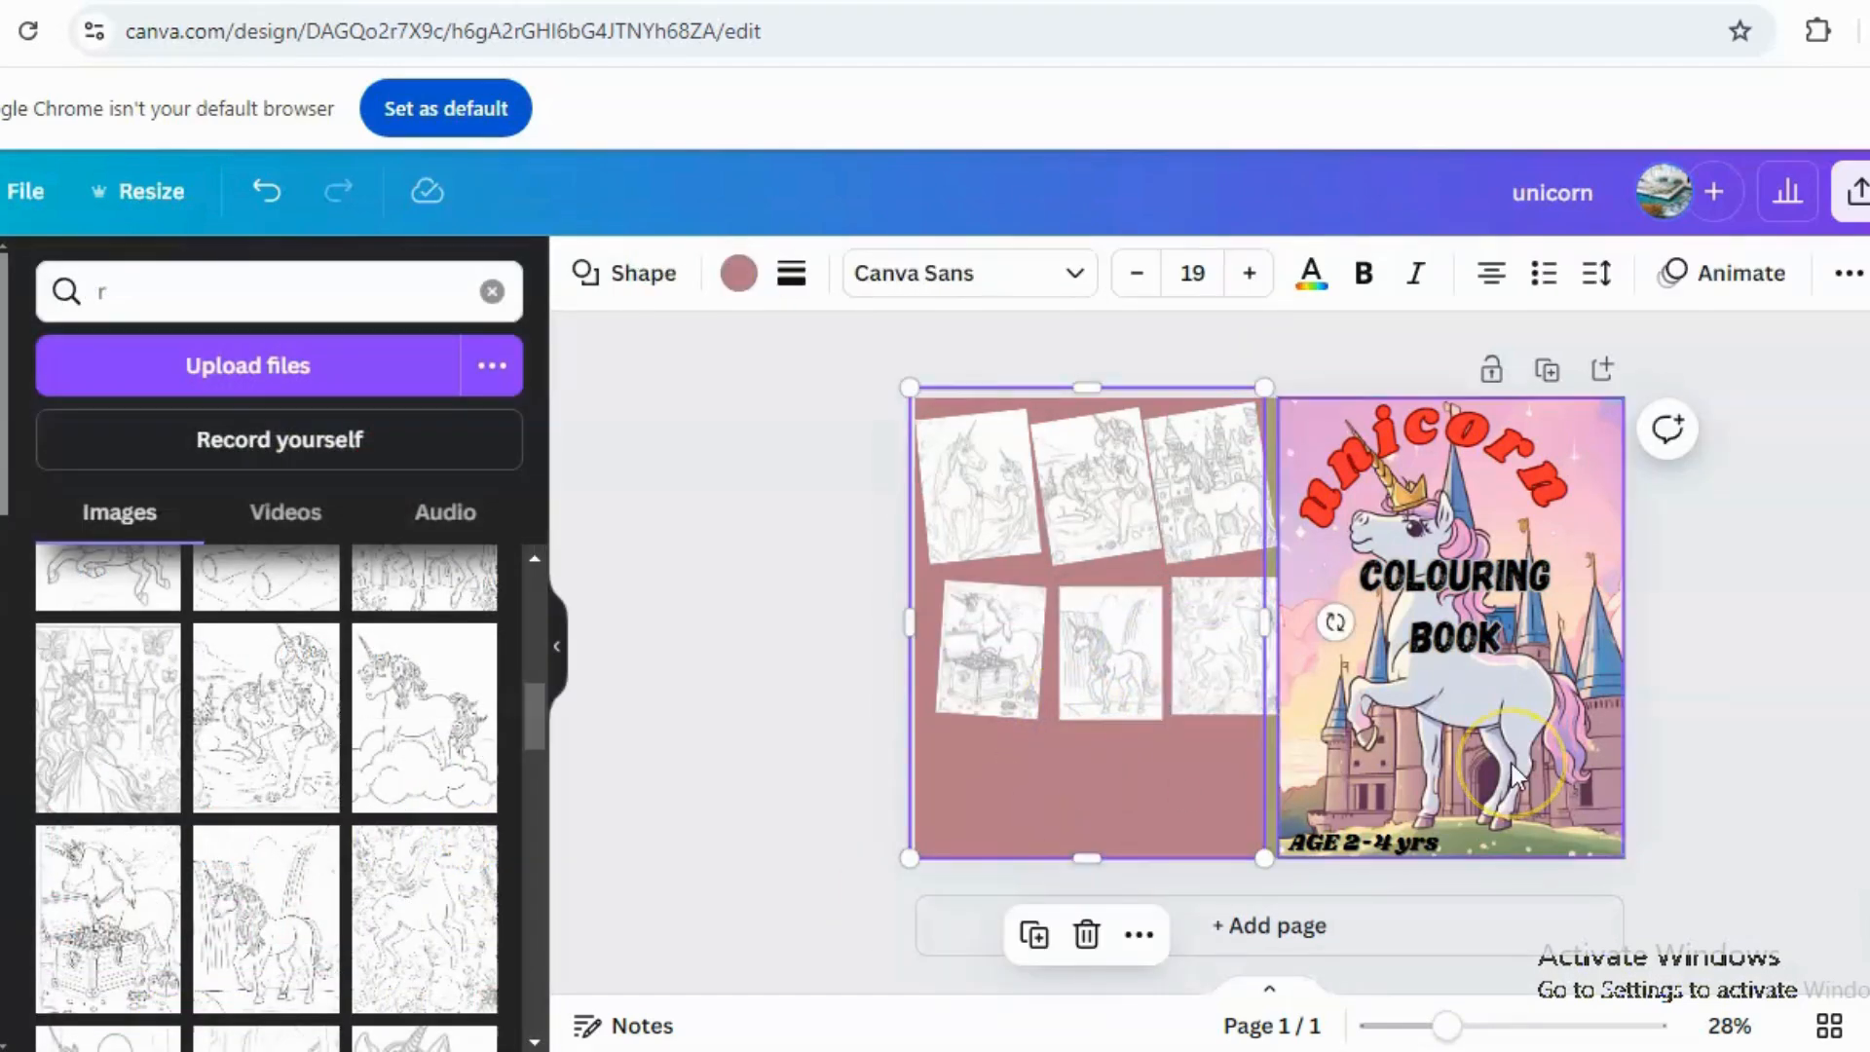
pyautogui.moveTo(995, 635); pyautogui.dragTo(984, 635)
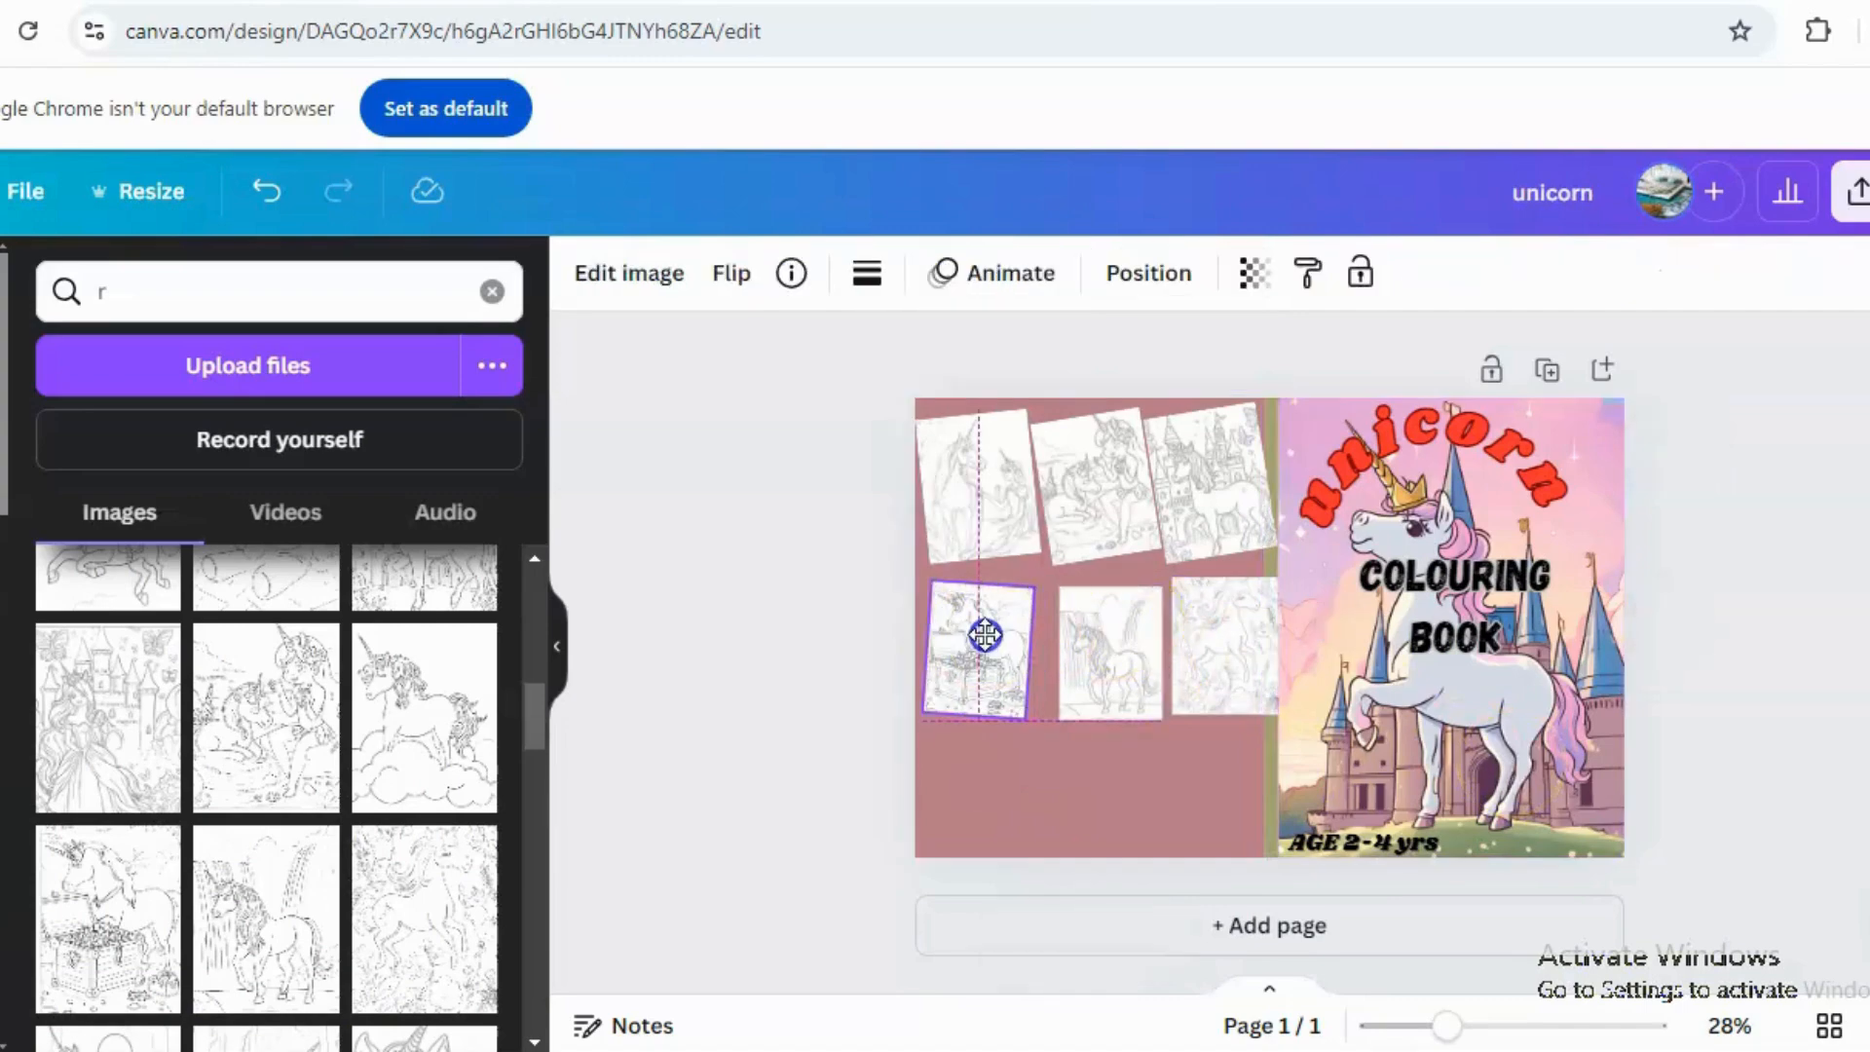
pyautogui.moveTo(1108, 635); pyautogui.dragTo(1096, 634)
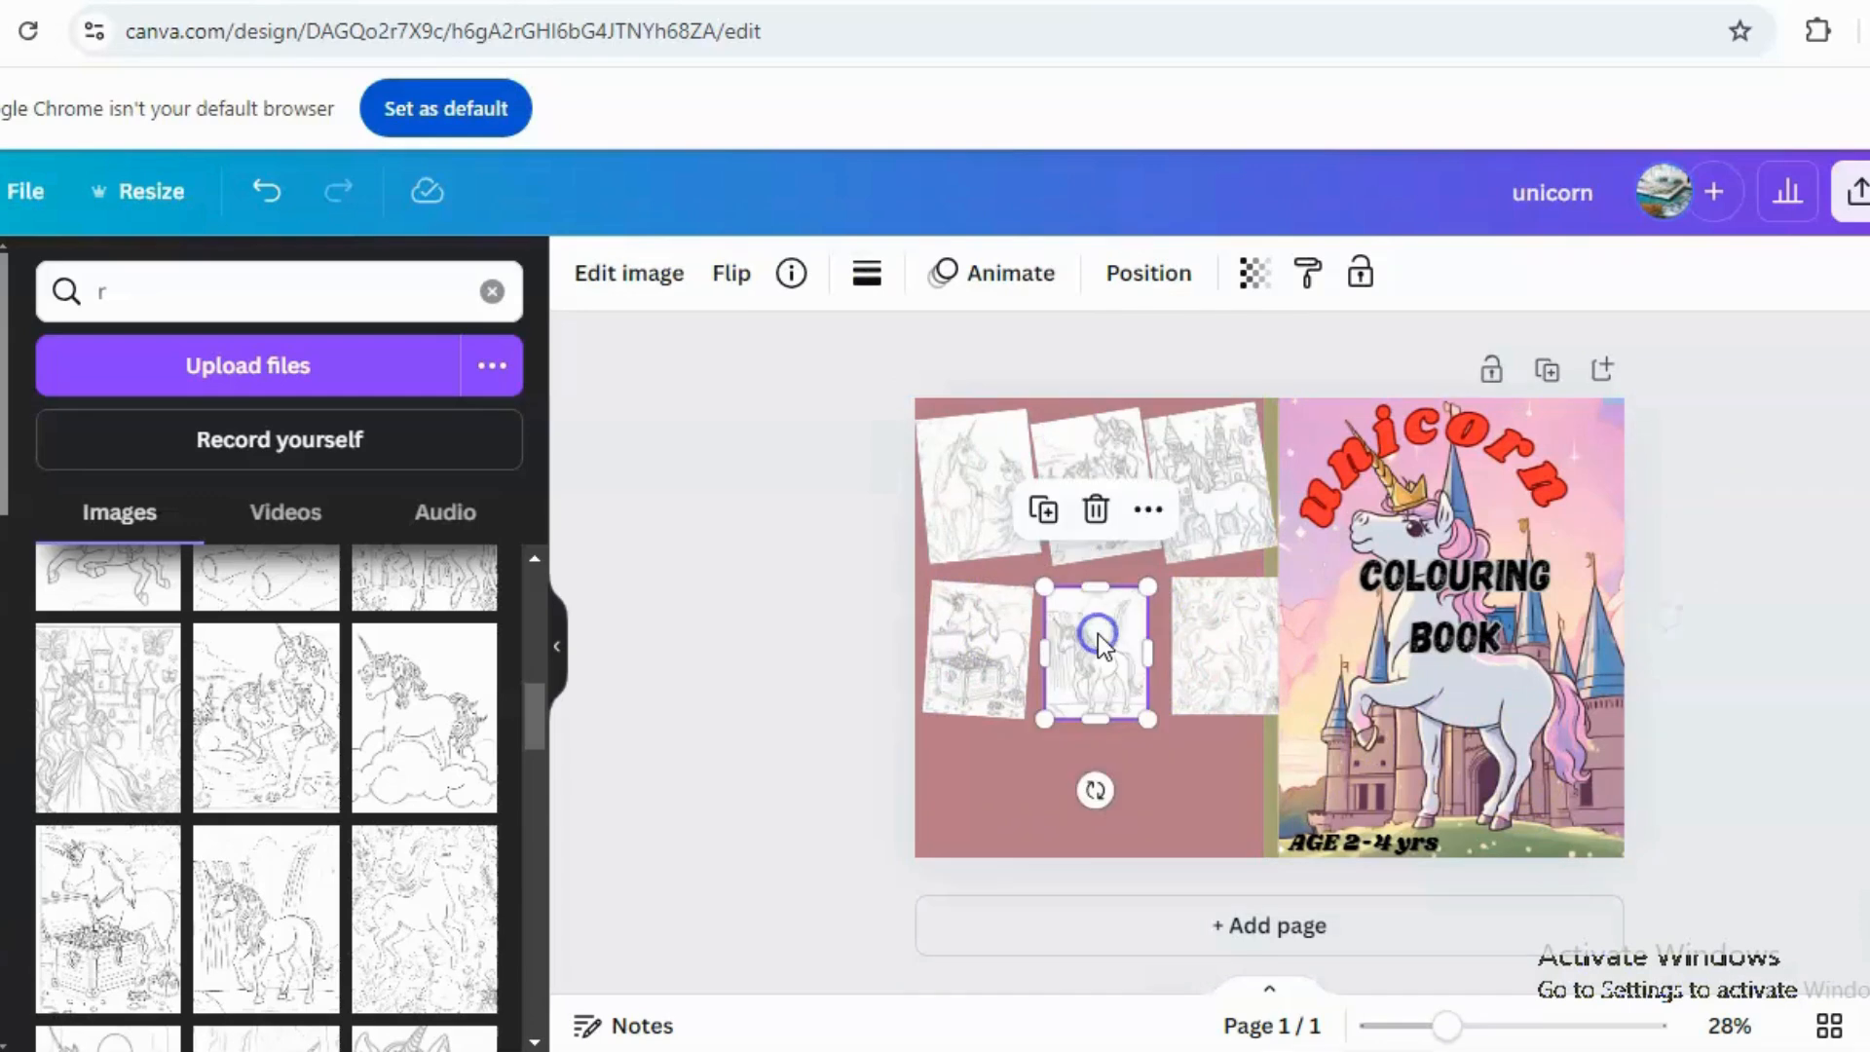
pyautogui.moveTo(1211, 635); pyautogui.dragTo(1201, 635)
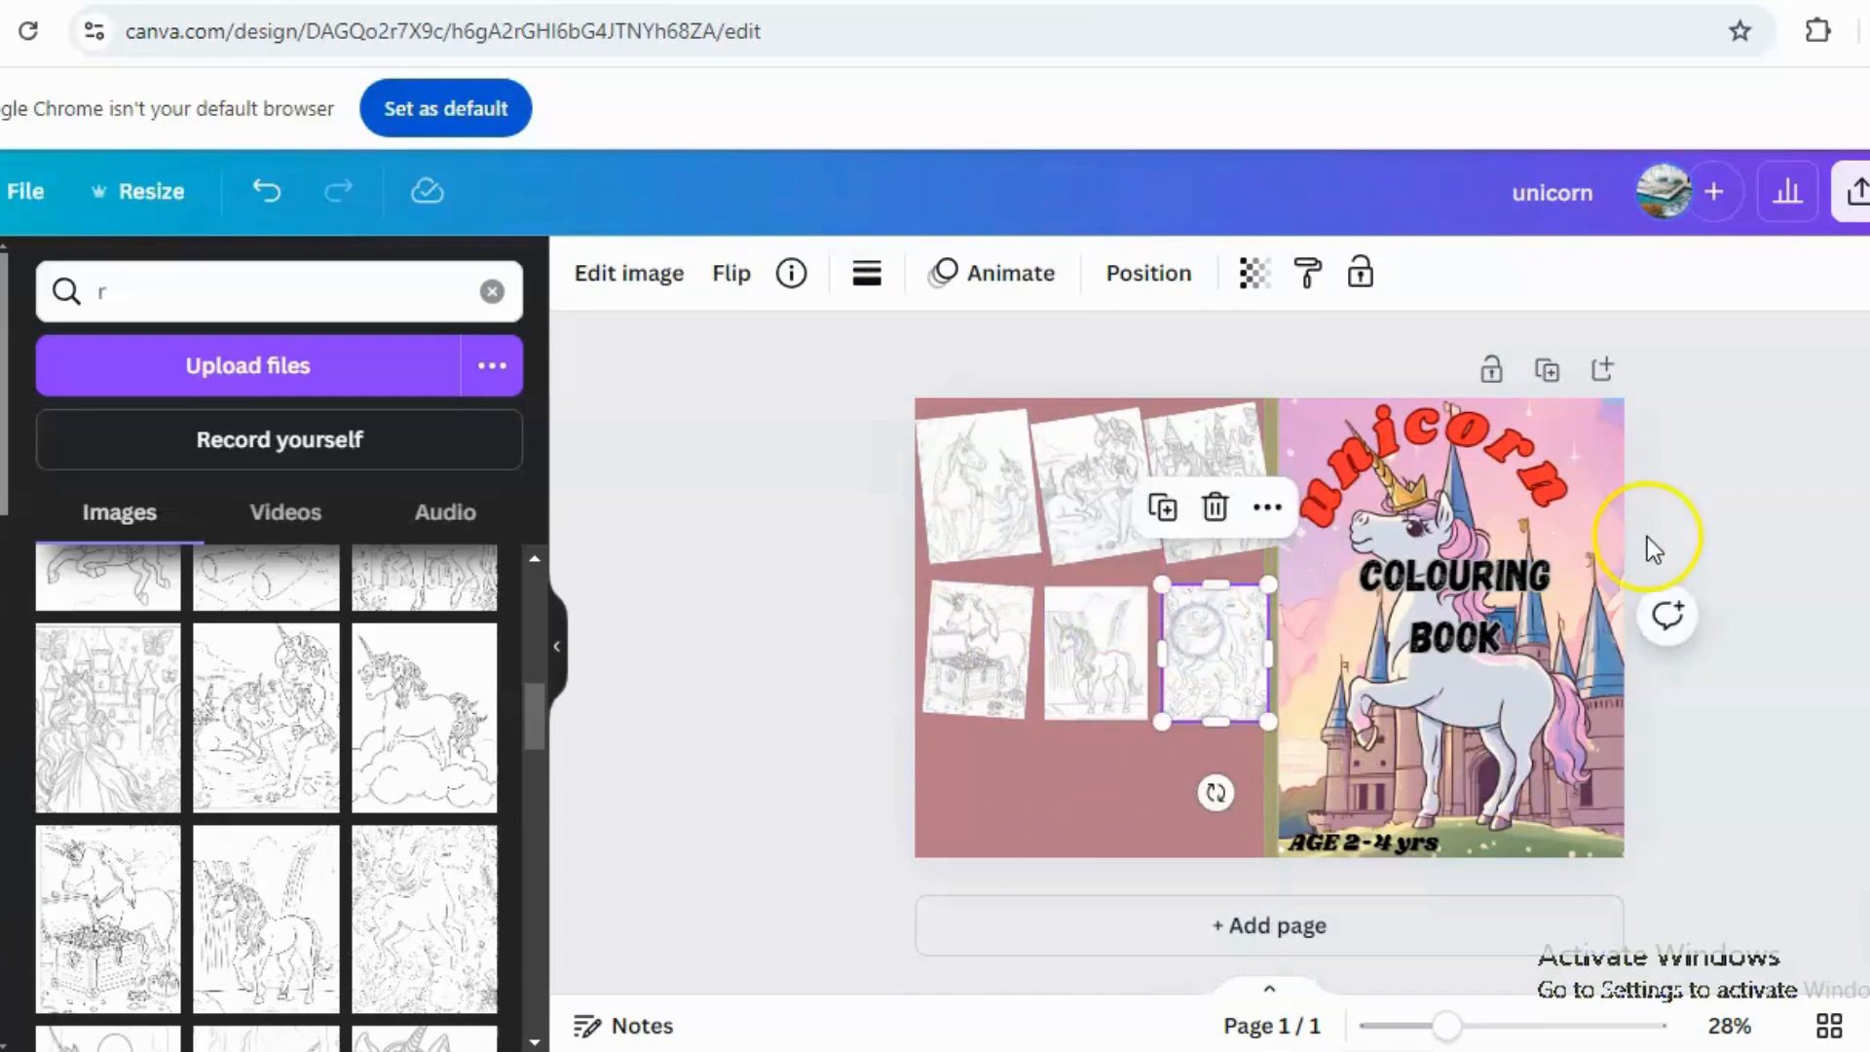
pyautogui.click(1804, 552)
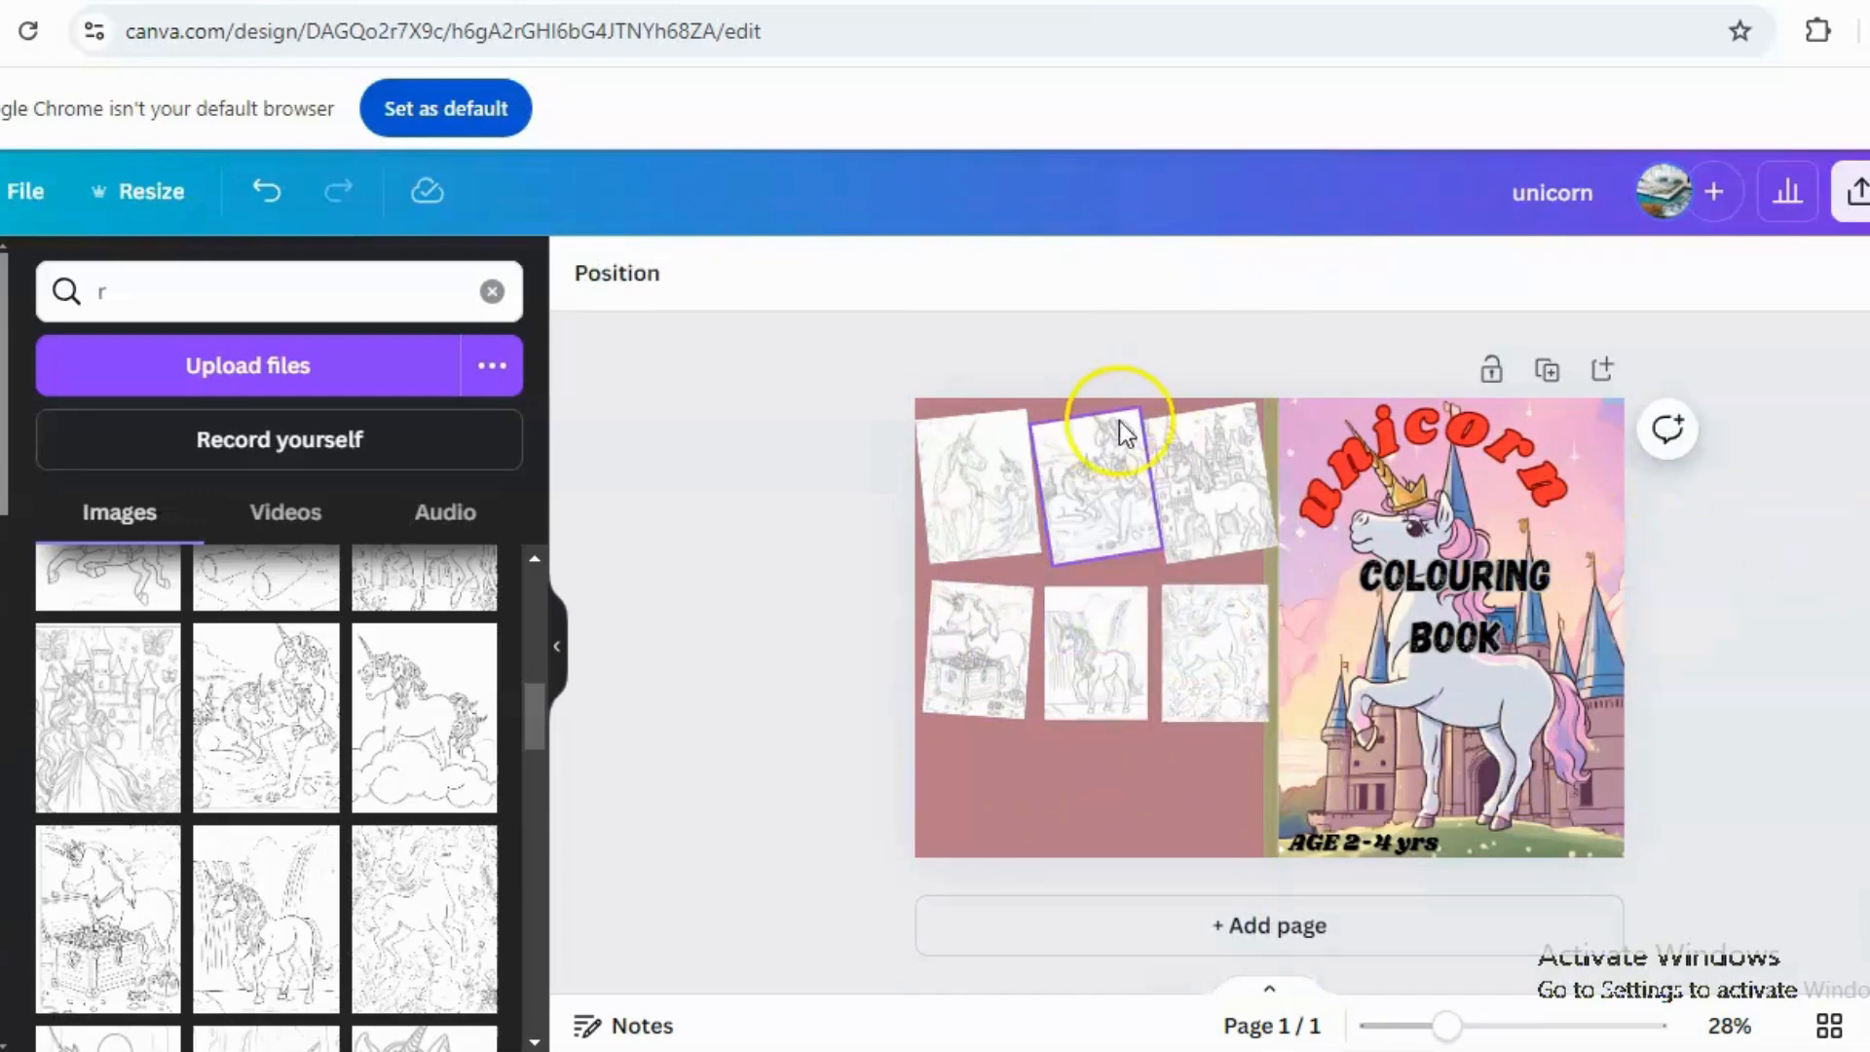
# Resize and reposition the top-row colouring-page images on the back cover.
pyautogui.click(1247, 492)
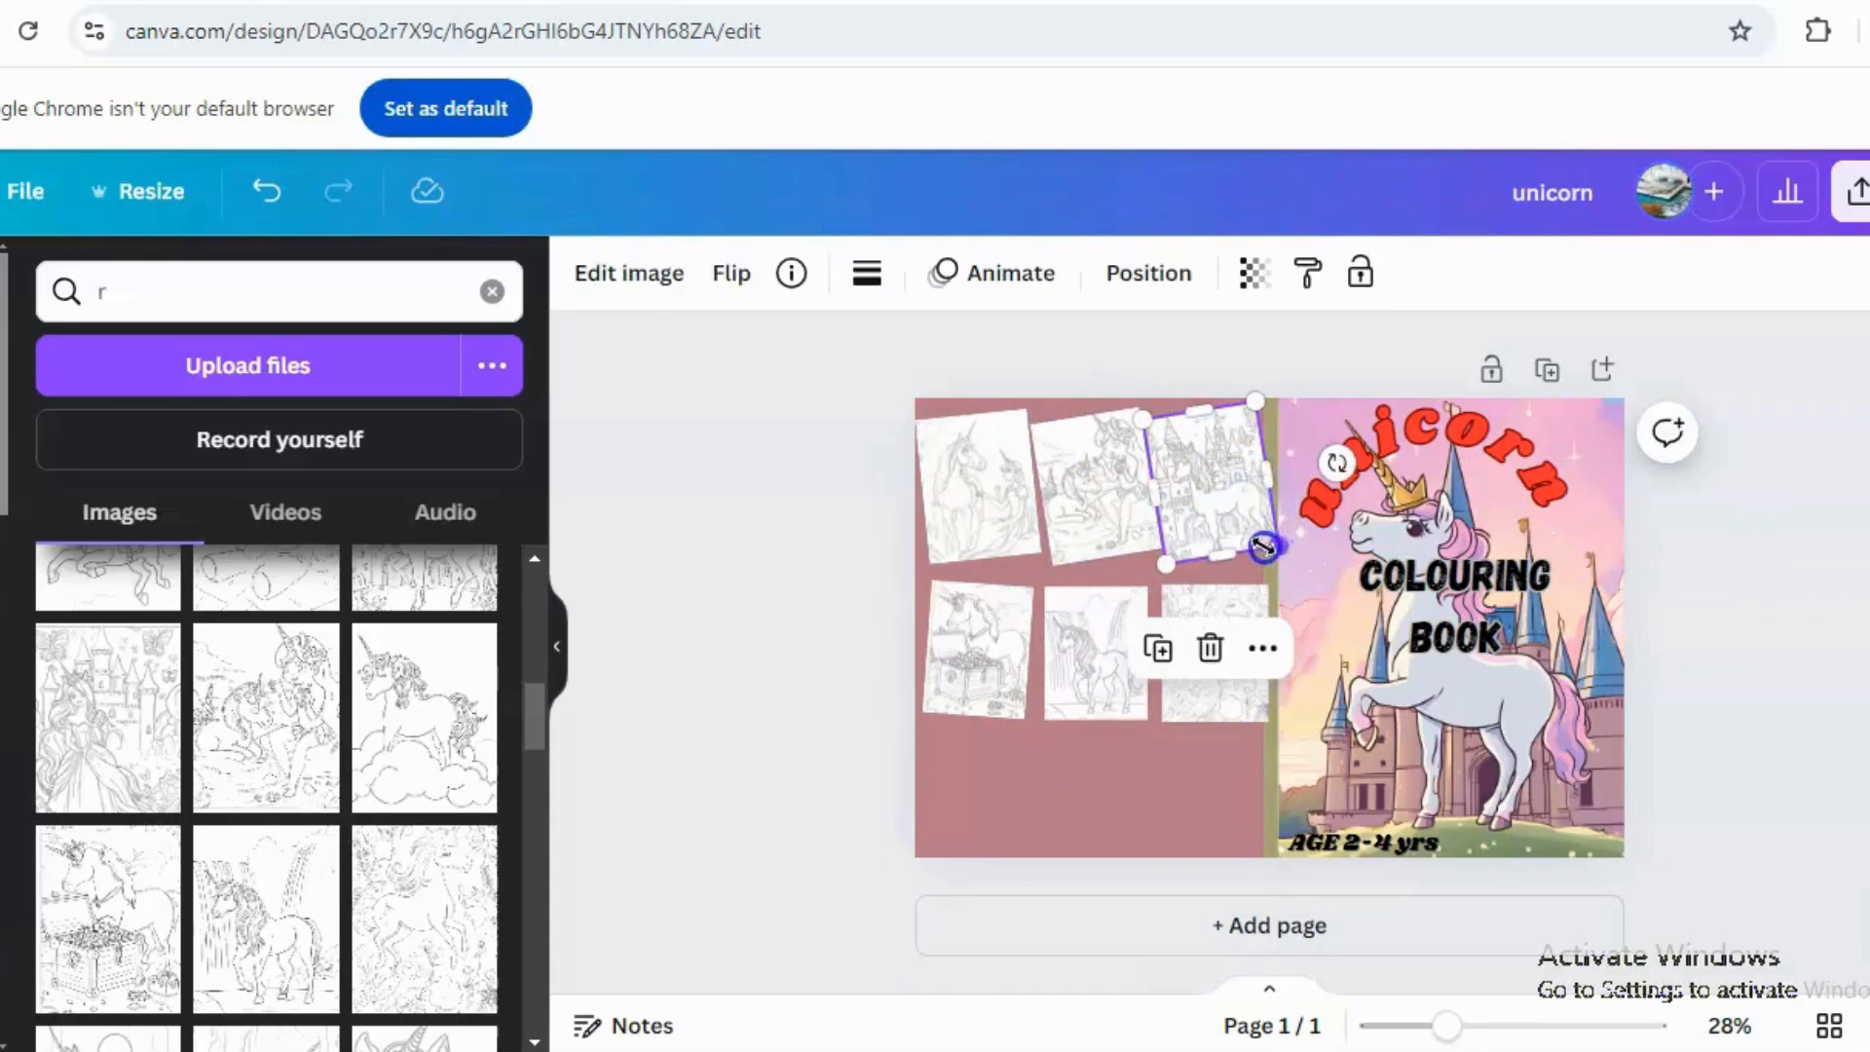
pyautogui.moveTo(1263, 547); pyautogui.dragTo(1019, 547)
pyautogui.click(1113, 540)
pyautogui.click(1011, 534)
pyautogui.click(1217, 694)
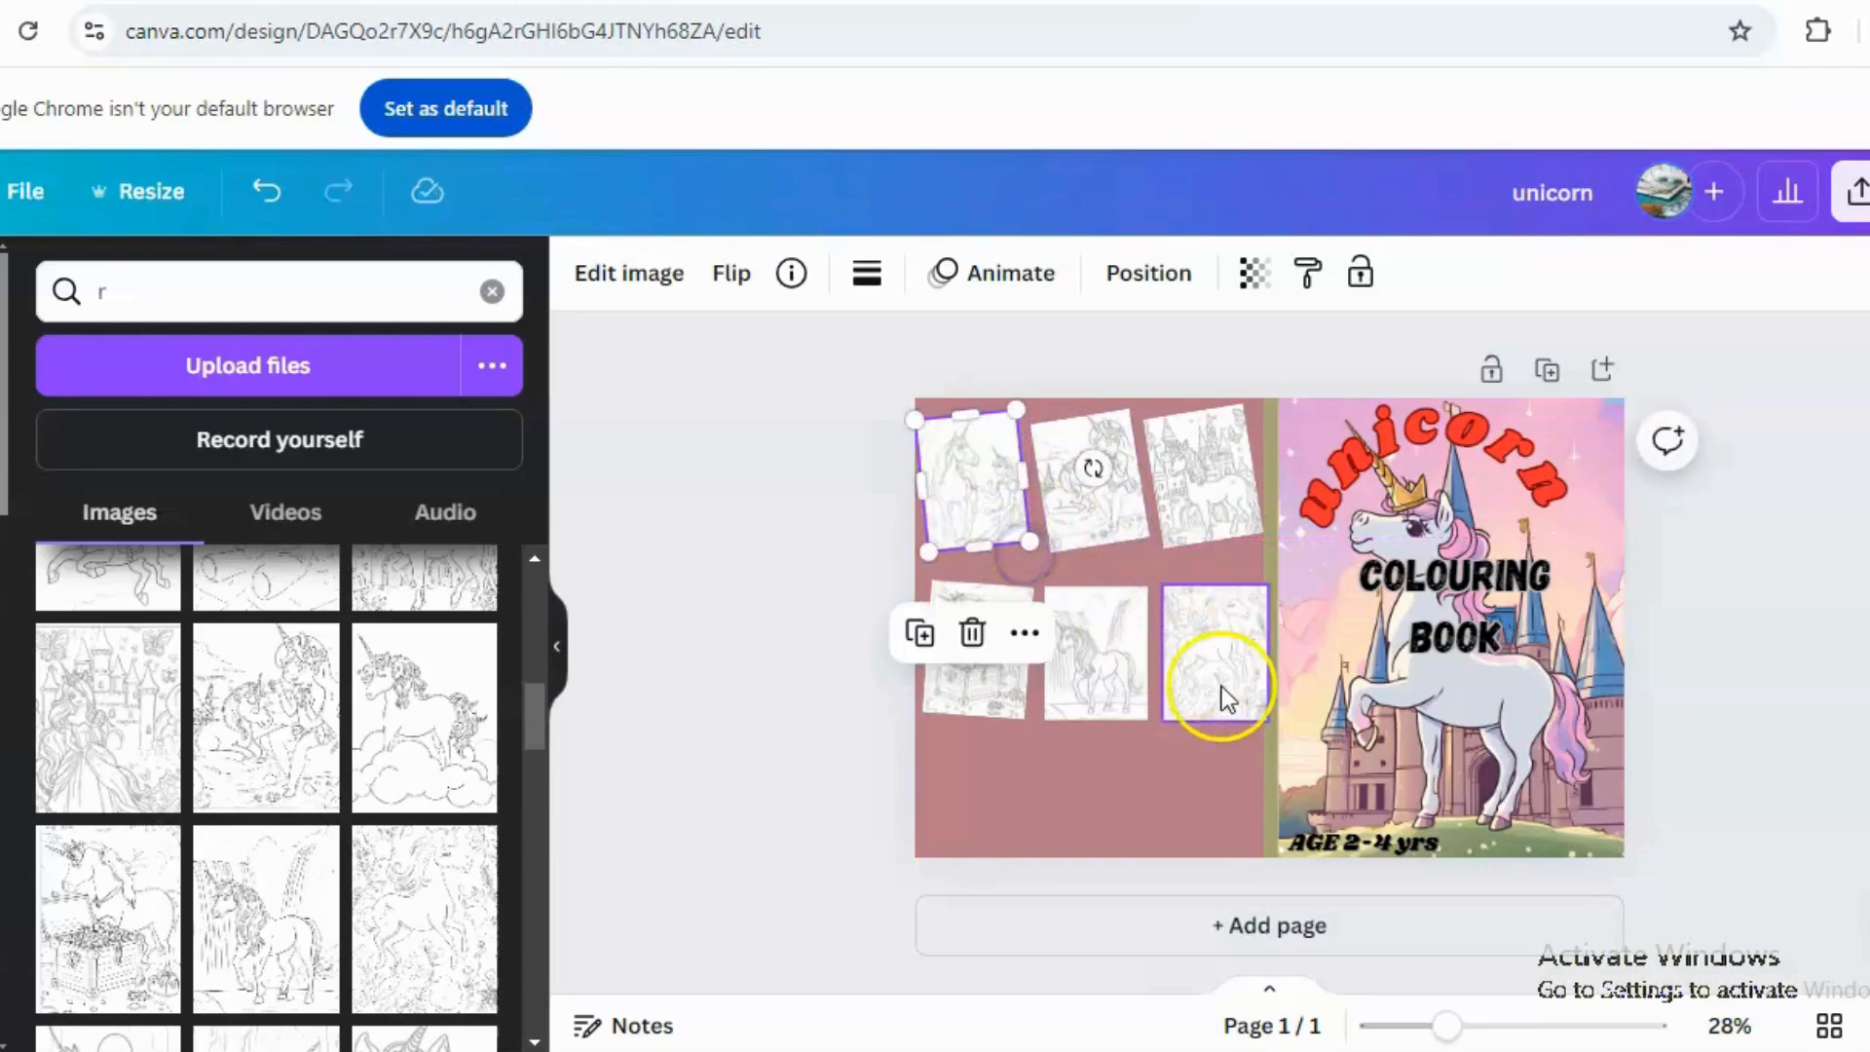
# Adjust the size and placement of the second-row and top-right images so they fit within the back cover.
pyautogui.moveTo(1264, 716); pyautogui.dragTo(1240, 701)
pyautogui.click(1248, 530)
pyautogui.click(1246, 530)
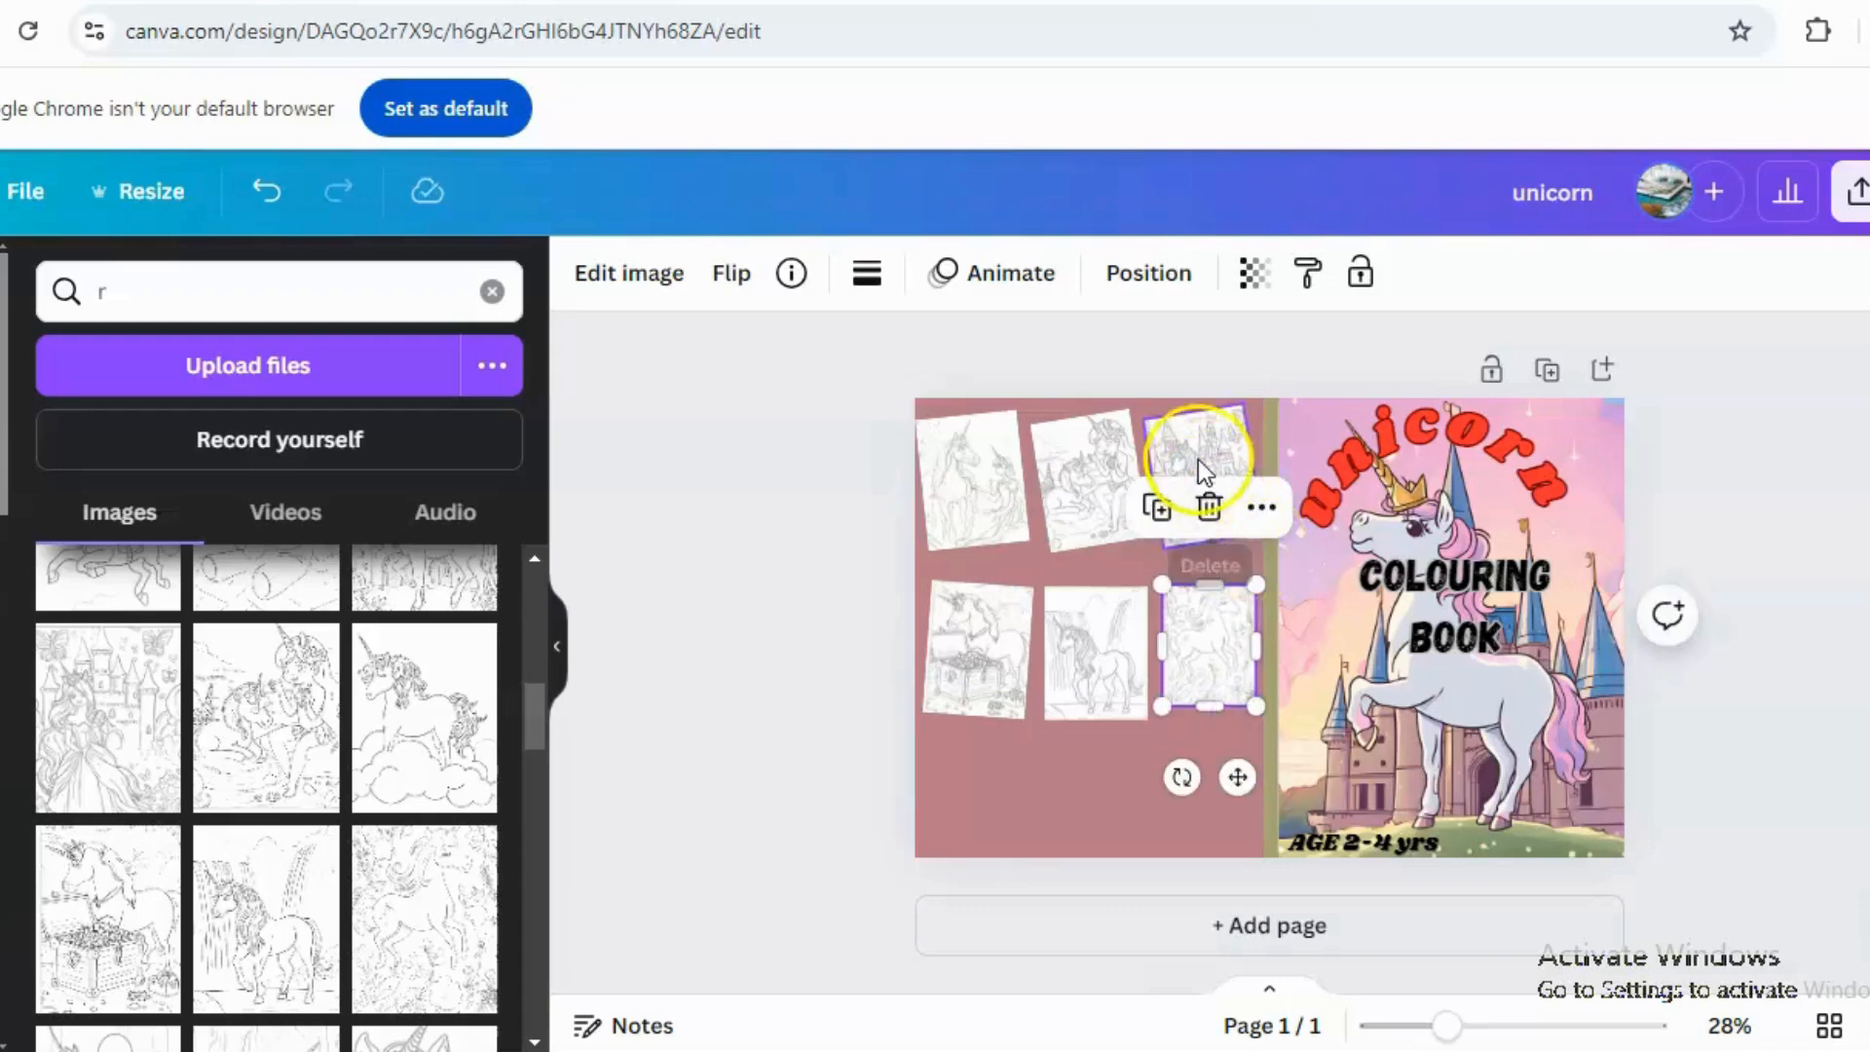
pyautogui.moveTo(1246, 530); pyautogui.dragTo(1208, 478)
pyautogui.click(1084, 712)
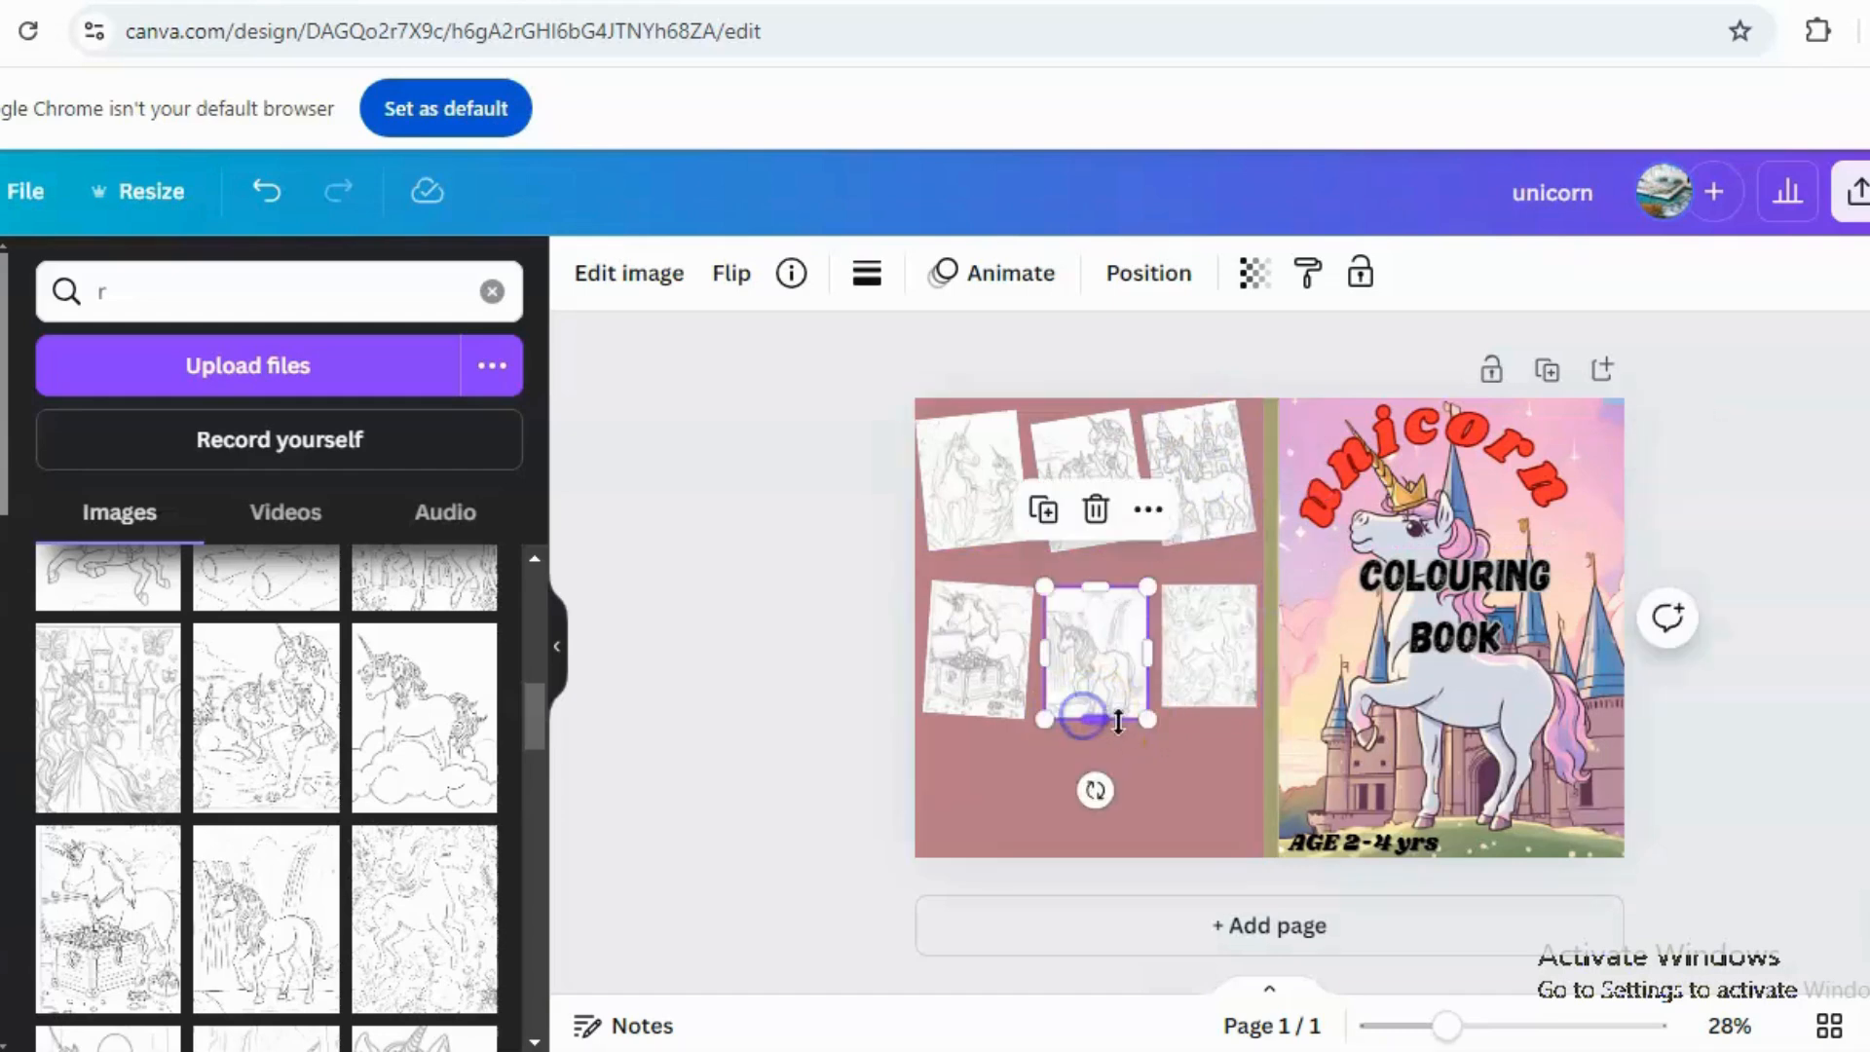
pyautogui.moveTo(1147, 721); pyautogui.dragTo(1149, 723)
pyautogui.click(989, 776)
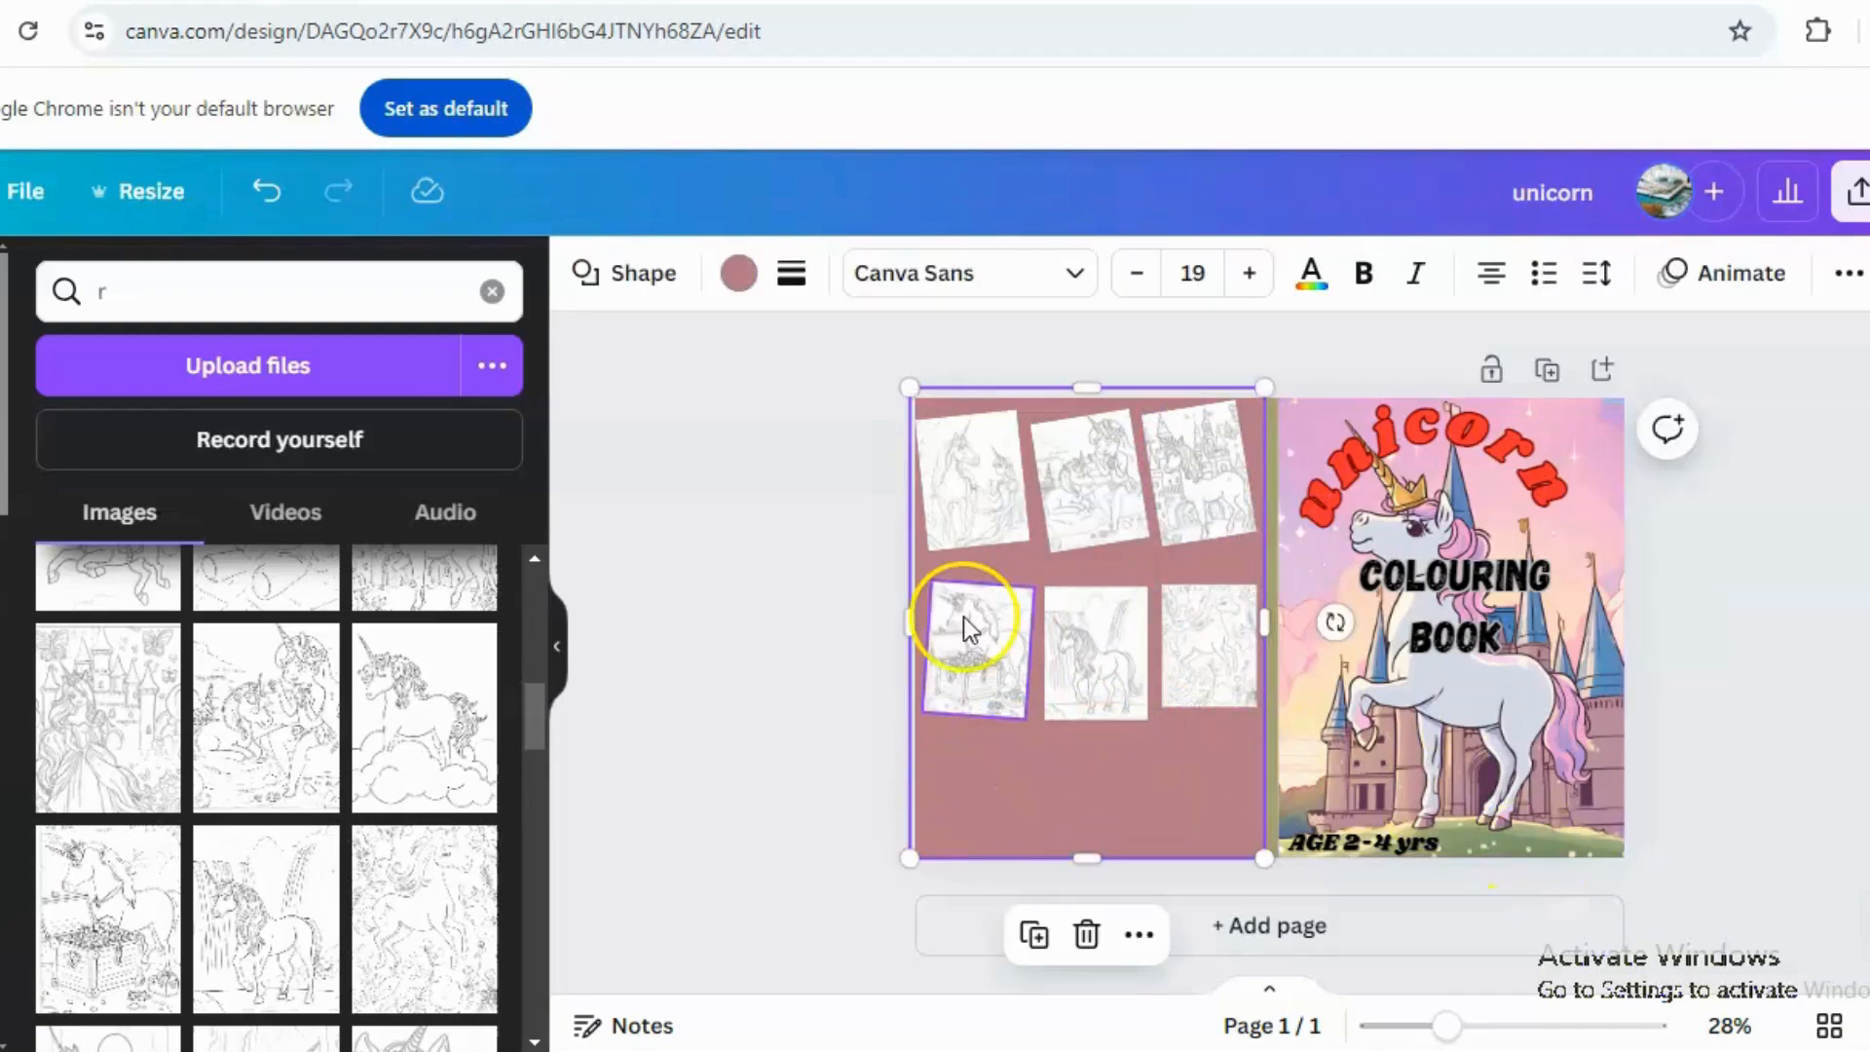
pyautogui.click(1774, 529)
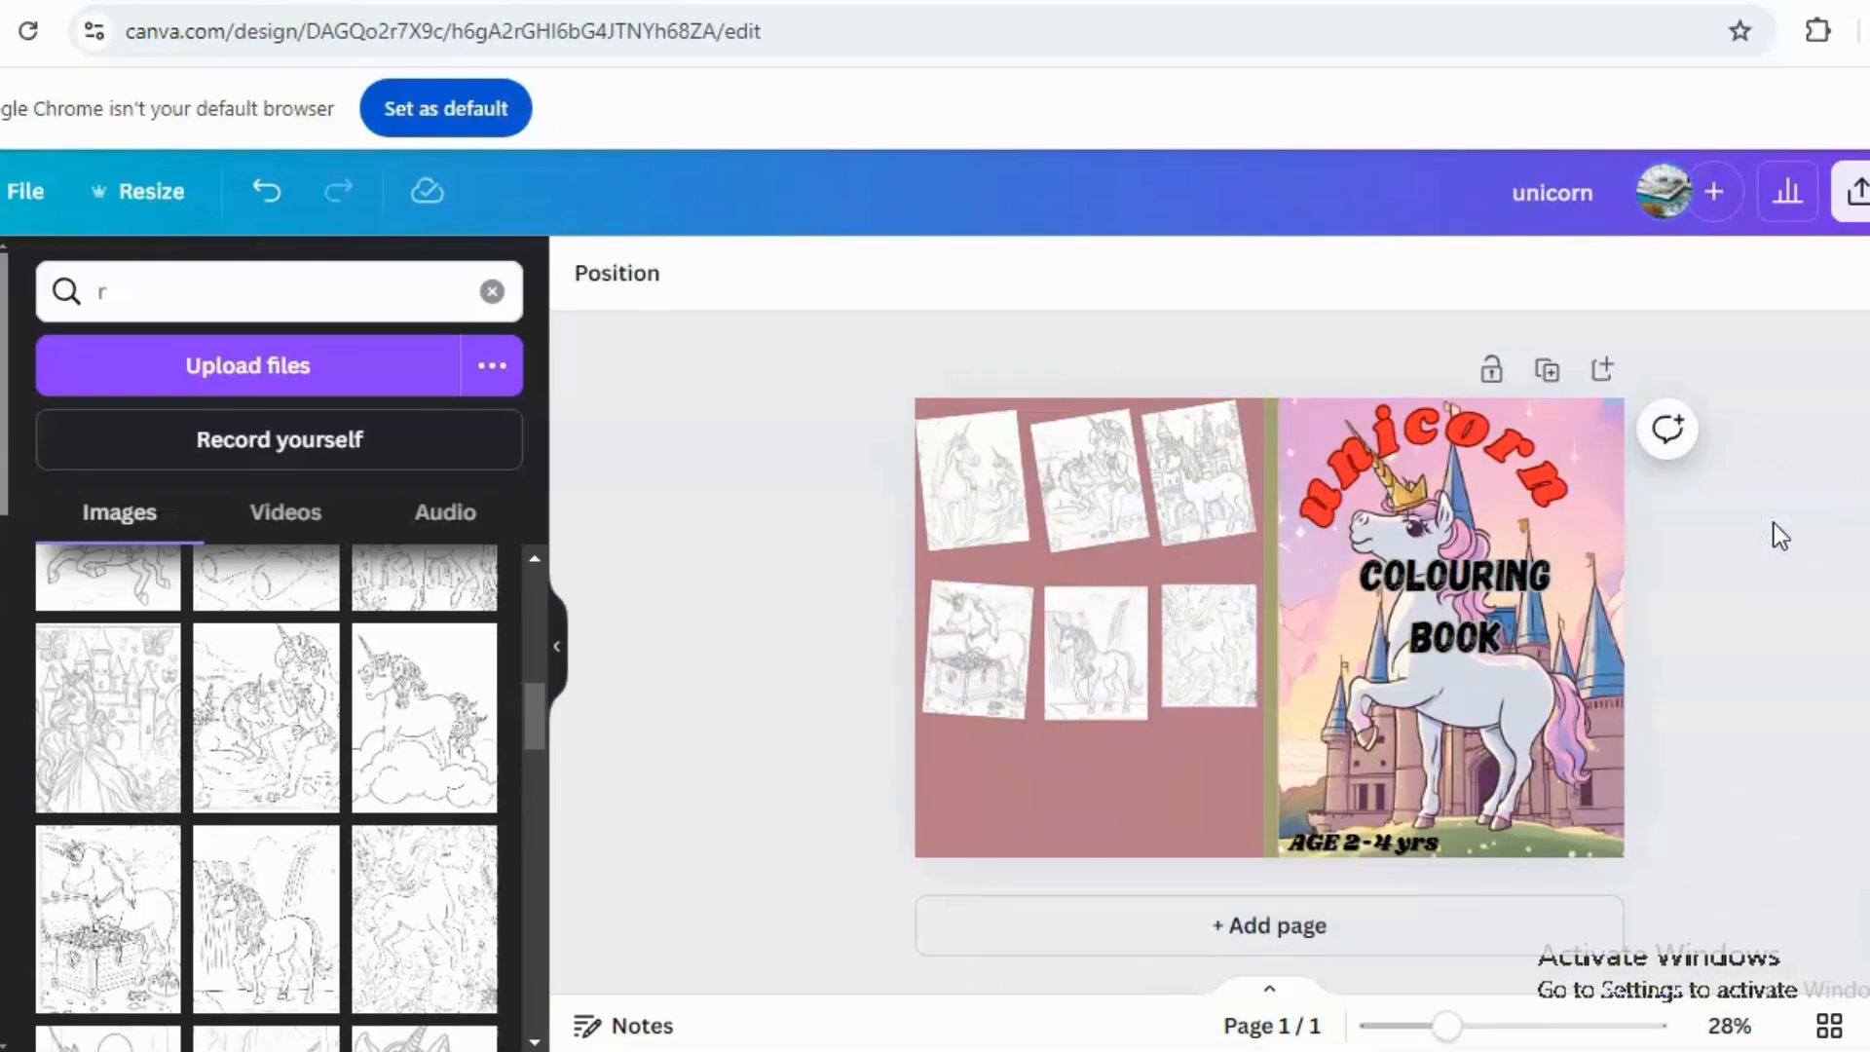
# Download the cover design as a PDF Print file.
pyautogui.click(1856, 191)
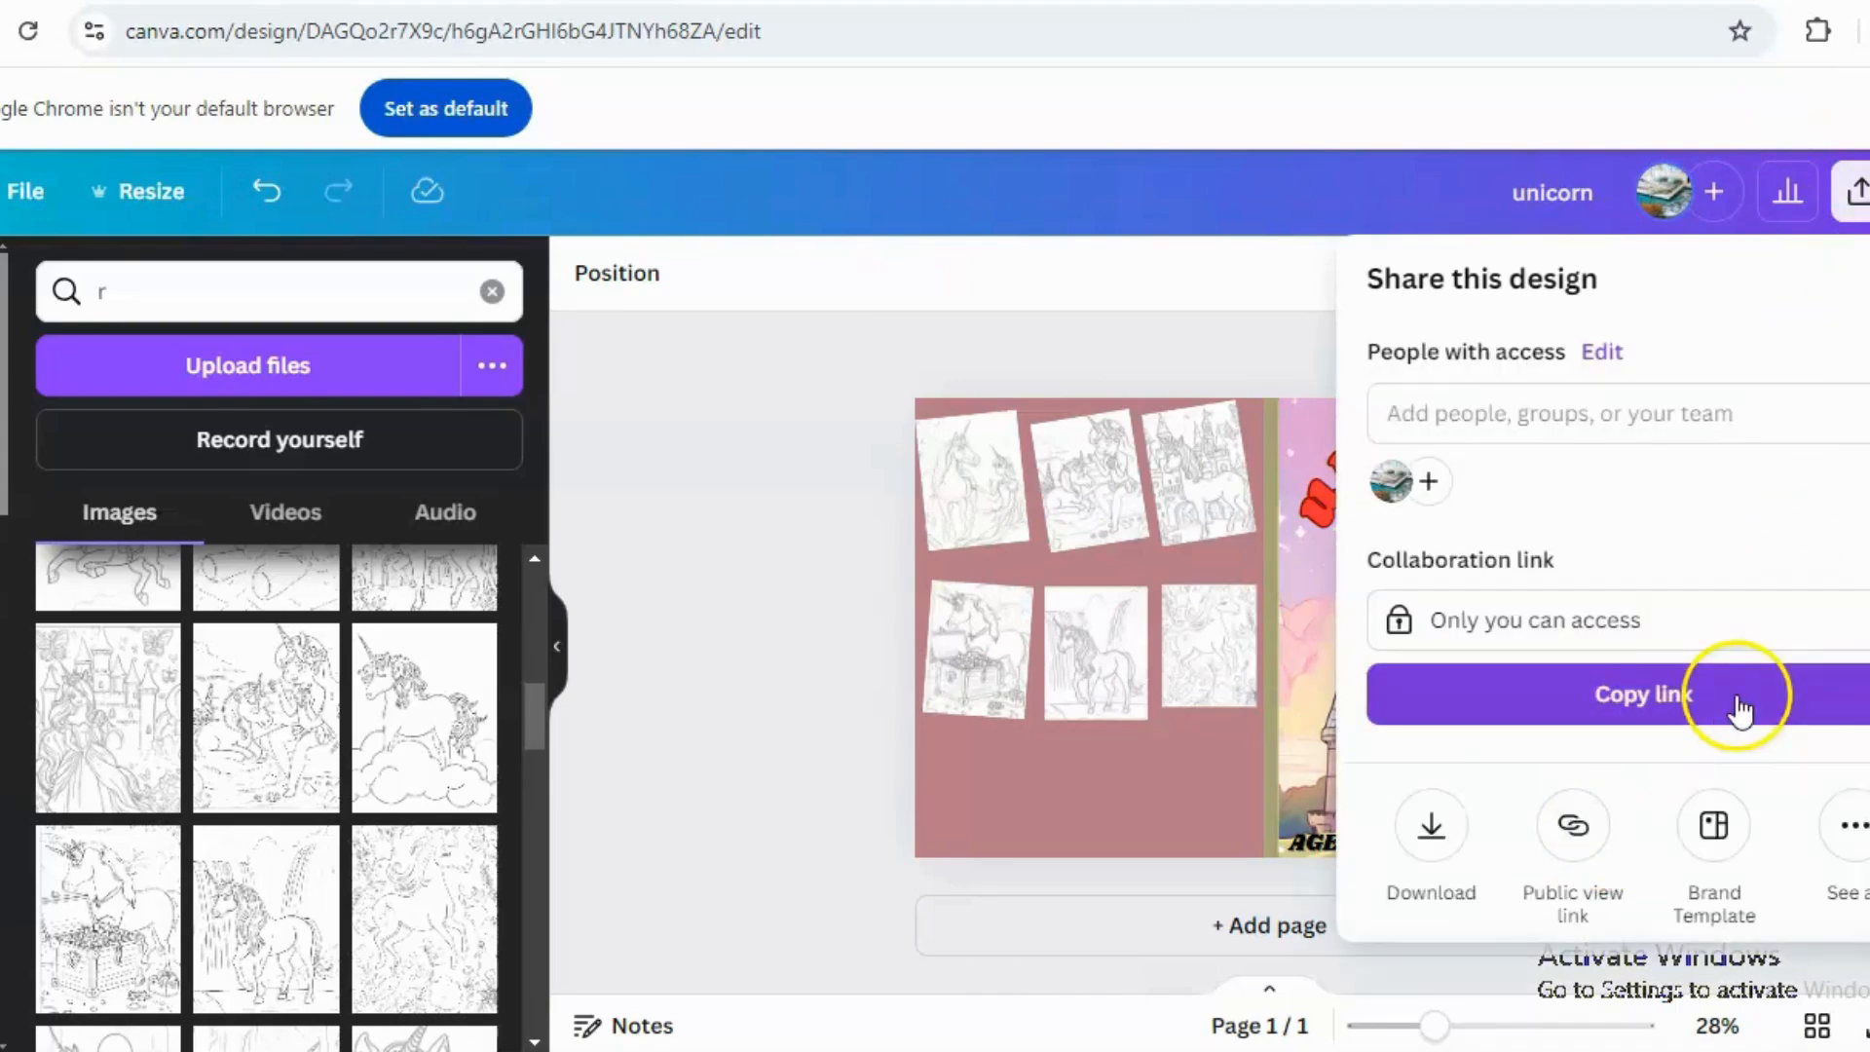
pyautogui.click(1431, 837)
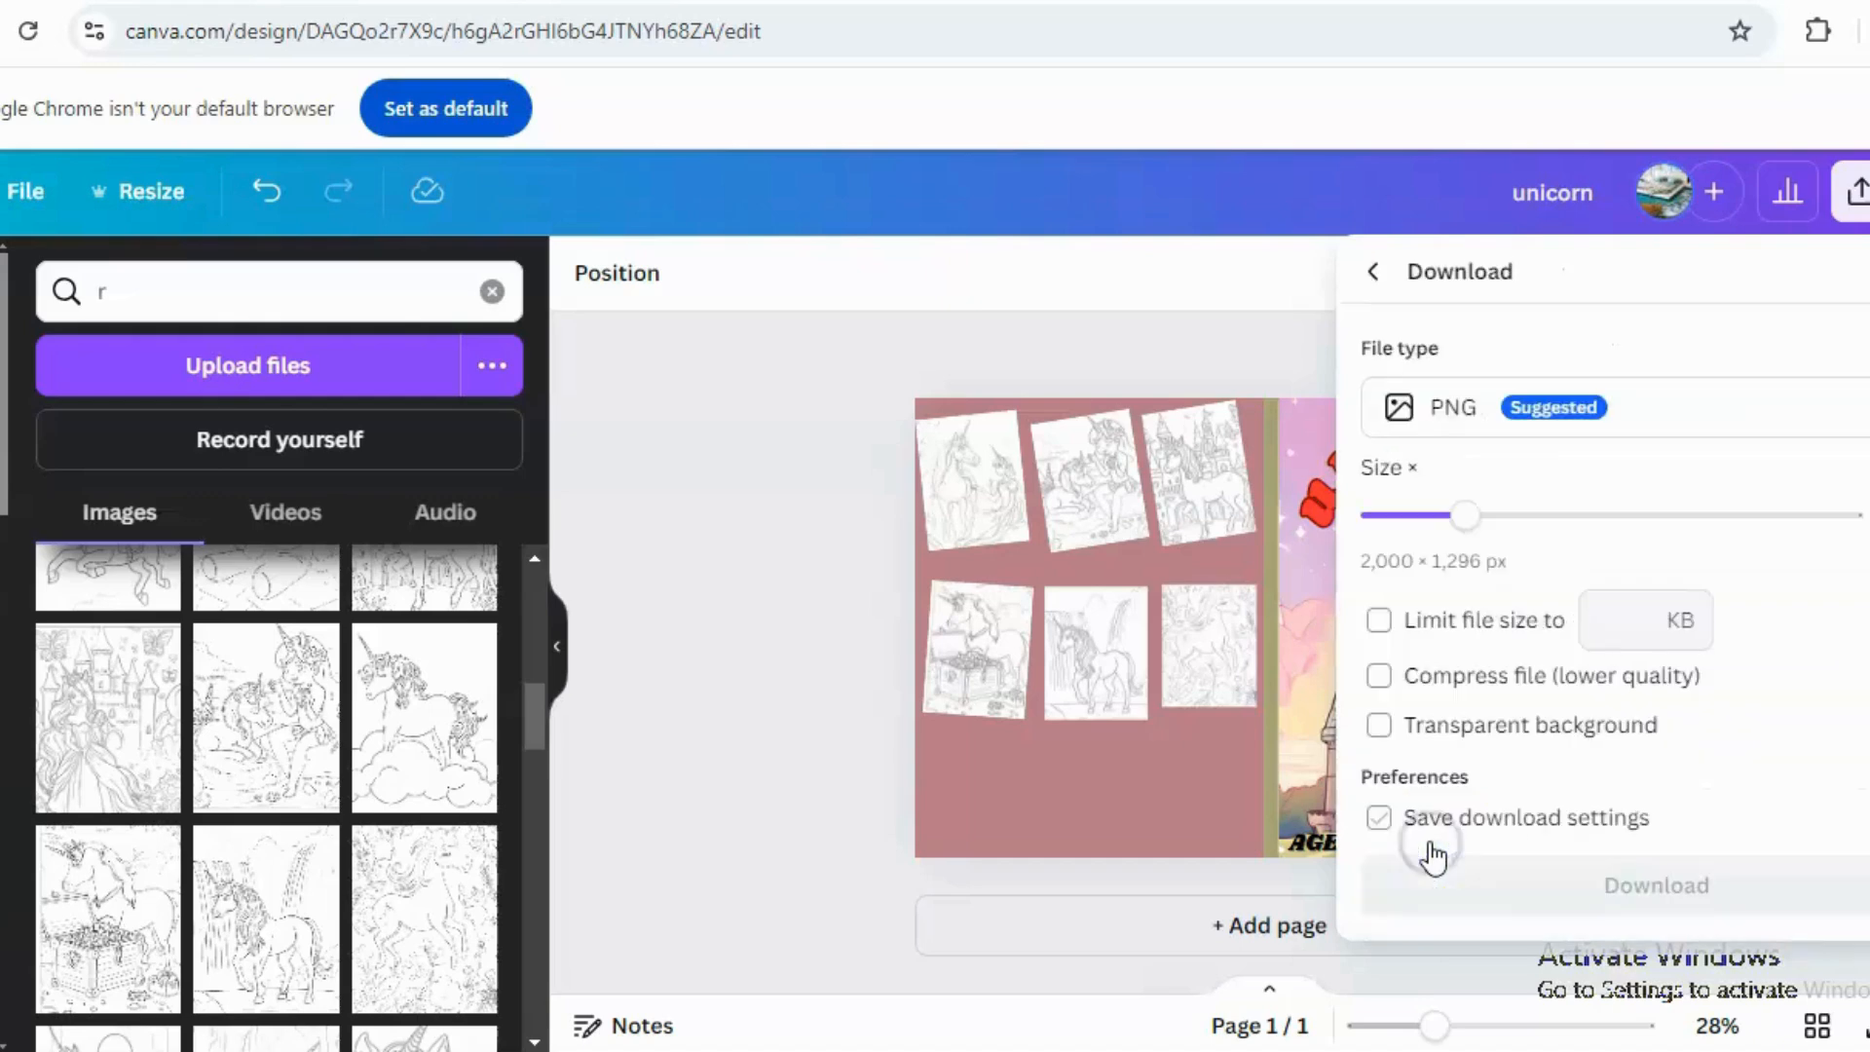
pyautogui.click(1679, 390)
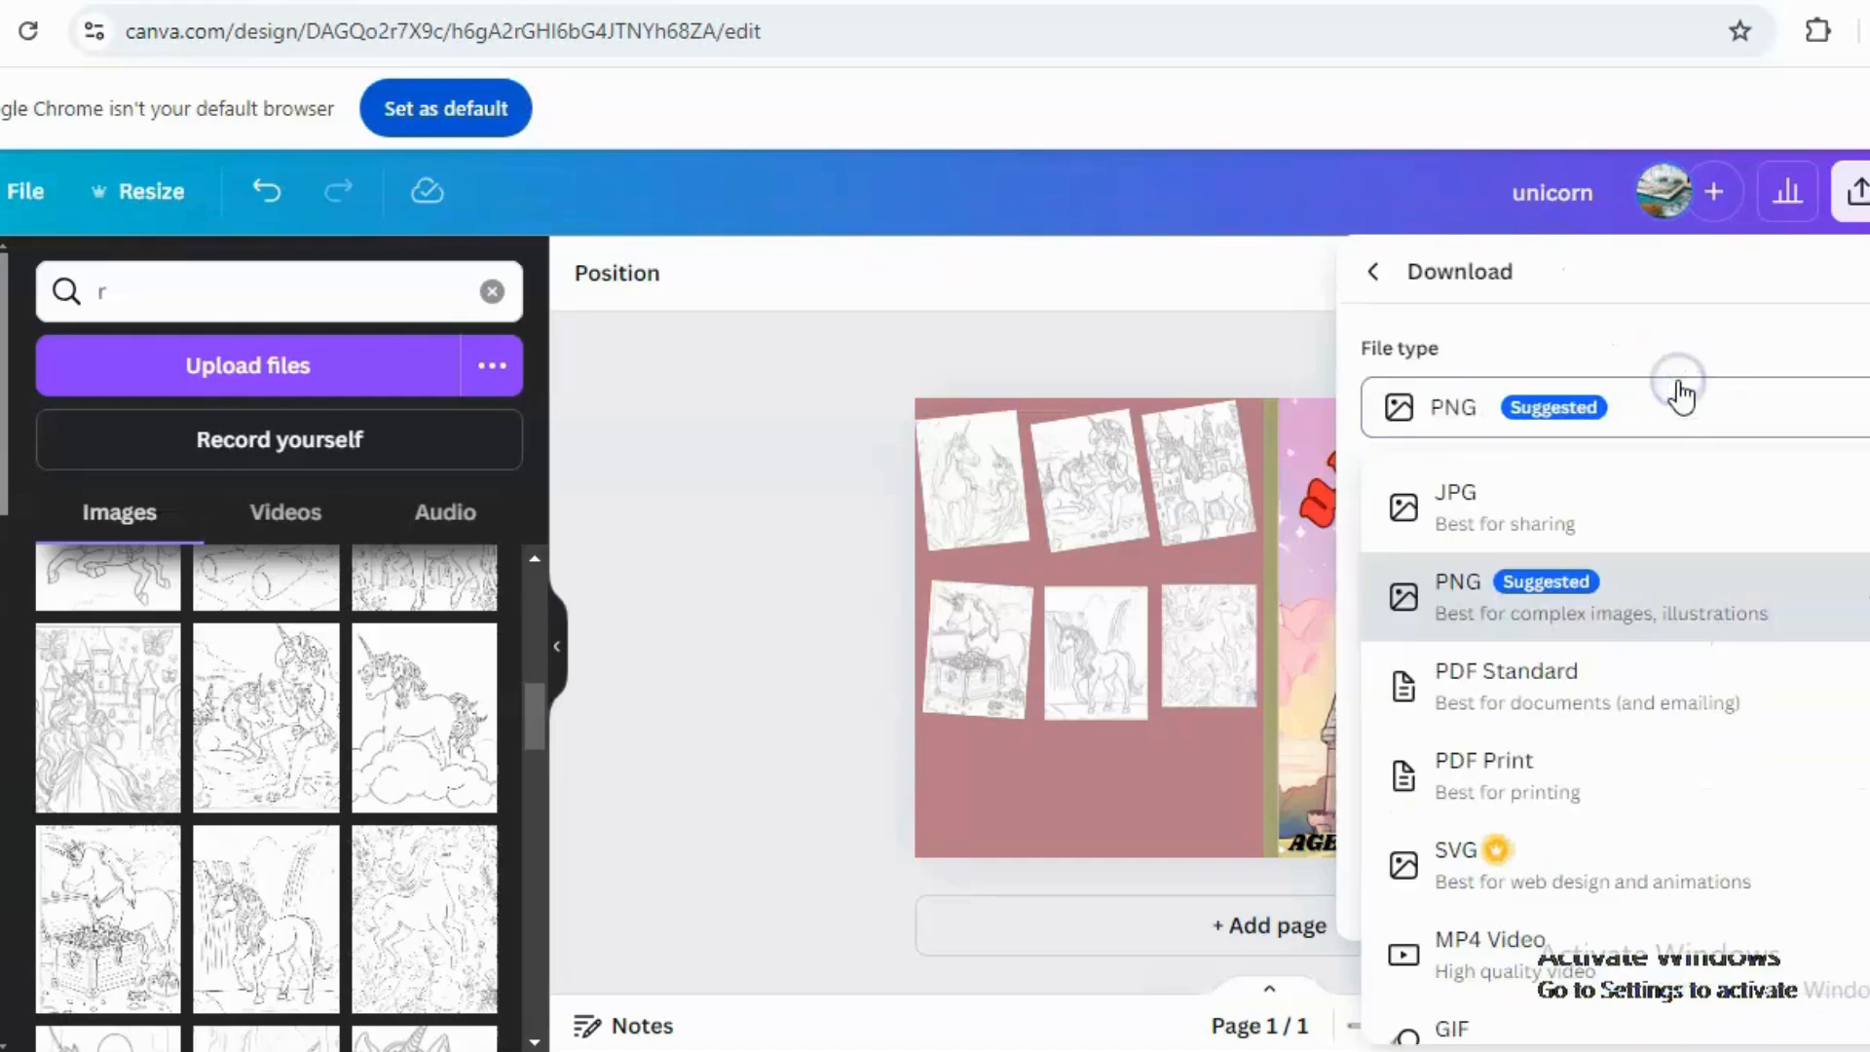
pyautogui.click(1507, 799)
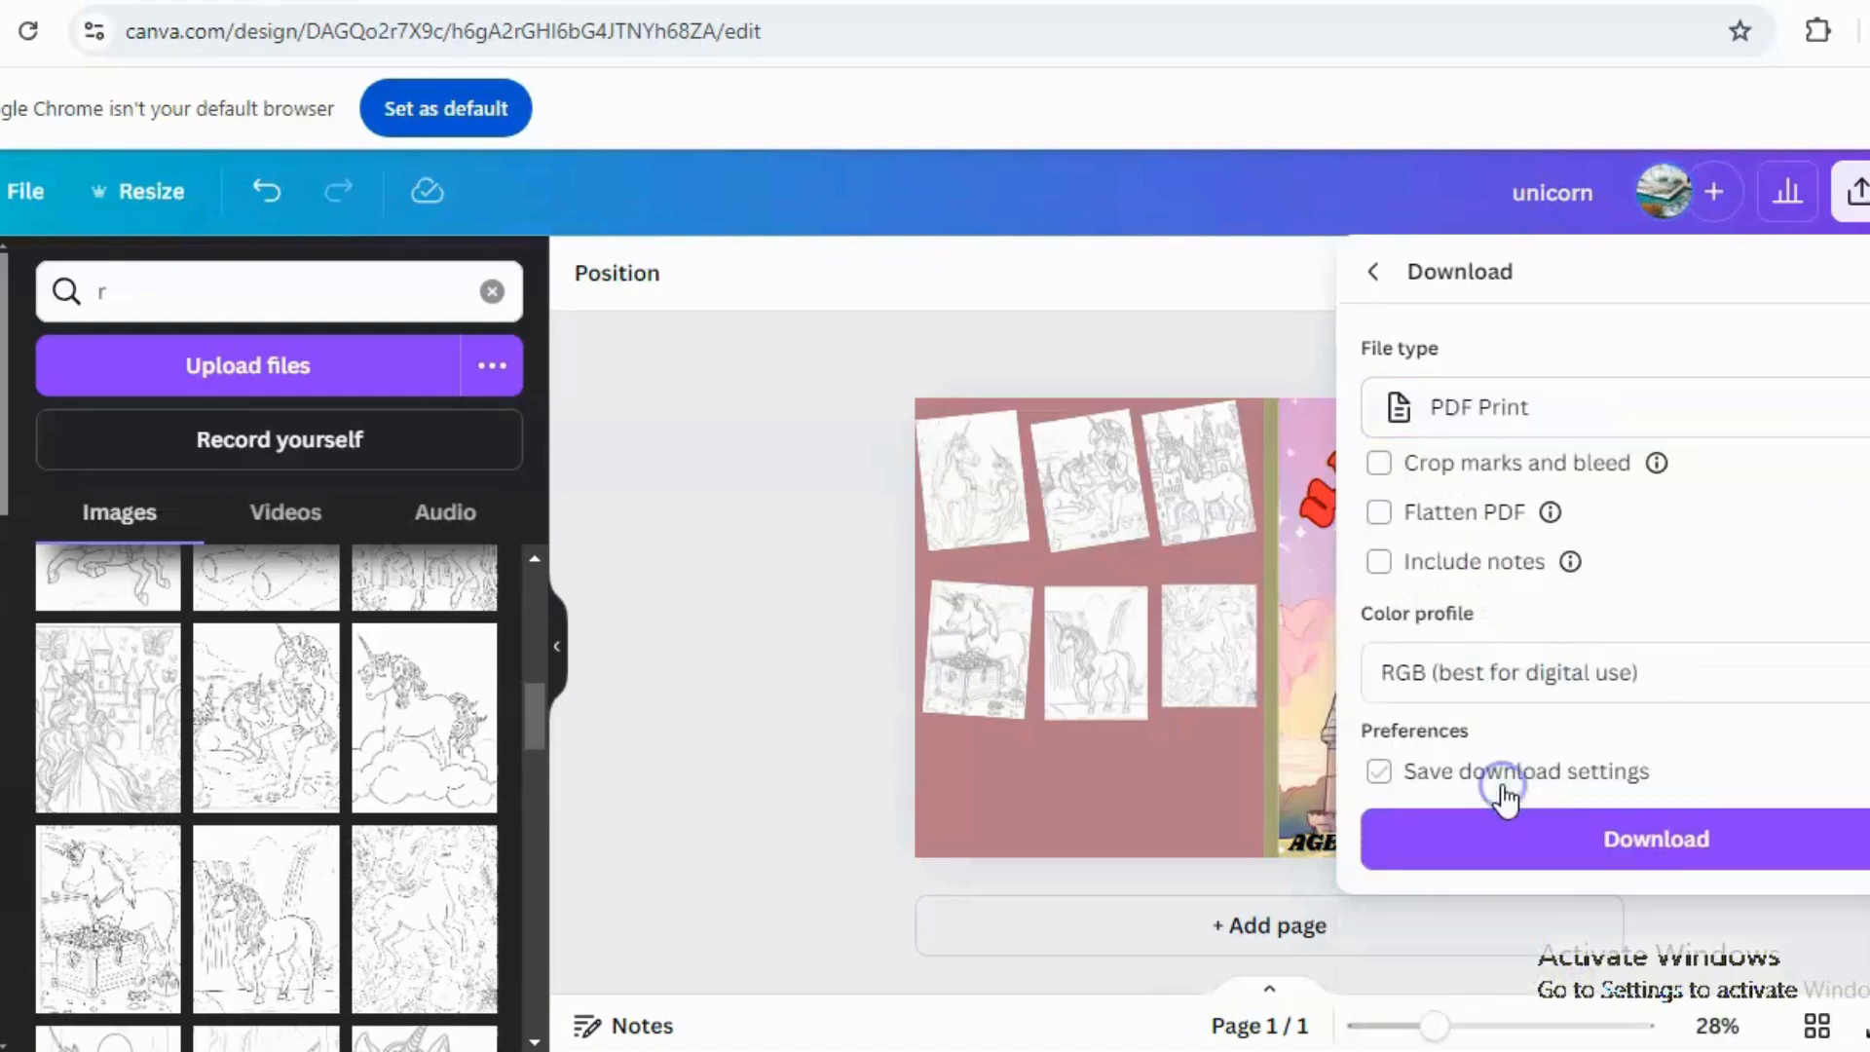
pyautogui.click(1628, 858)
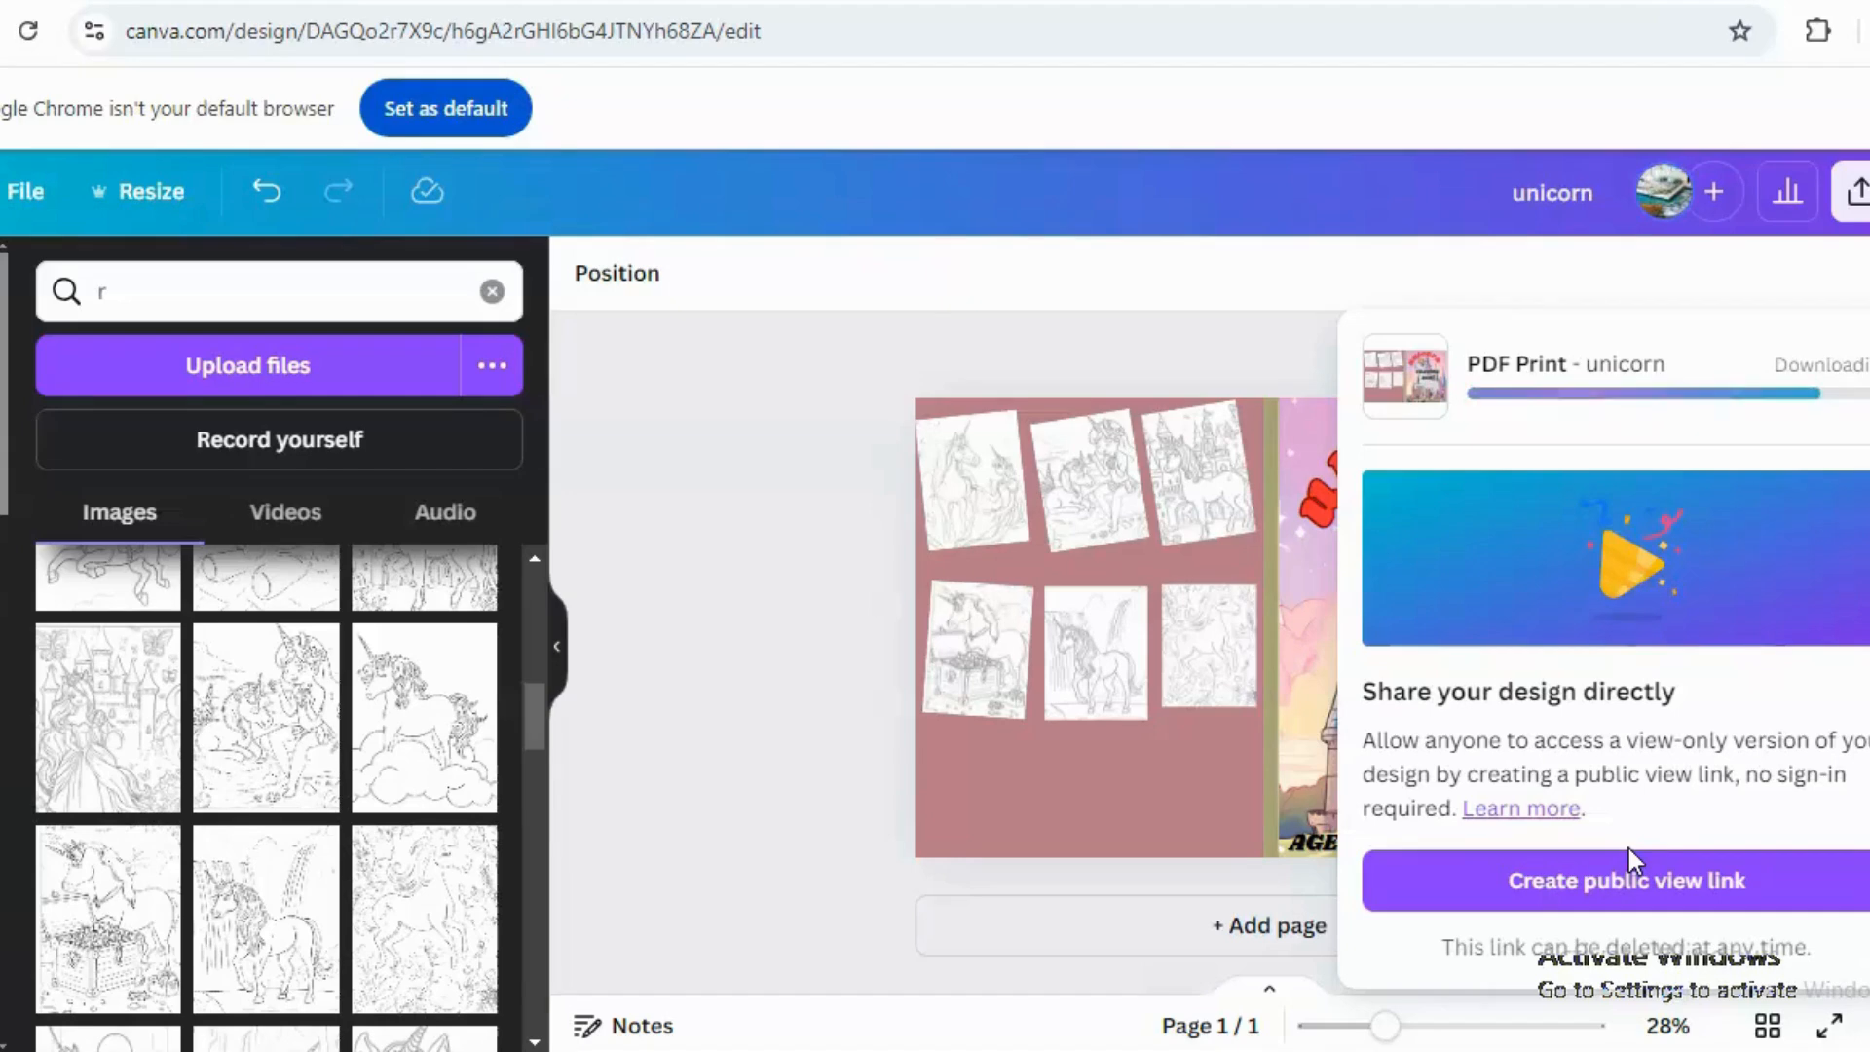
pyautogui.click(701, 382)
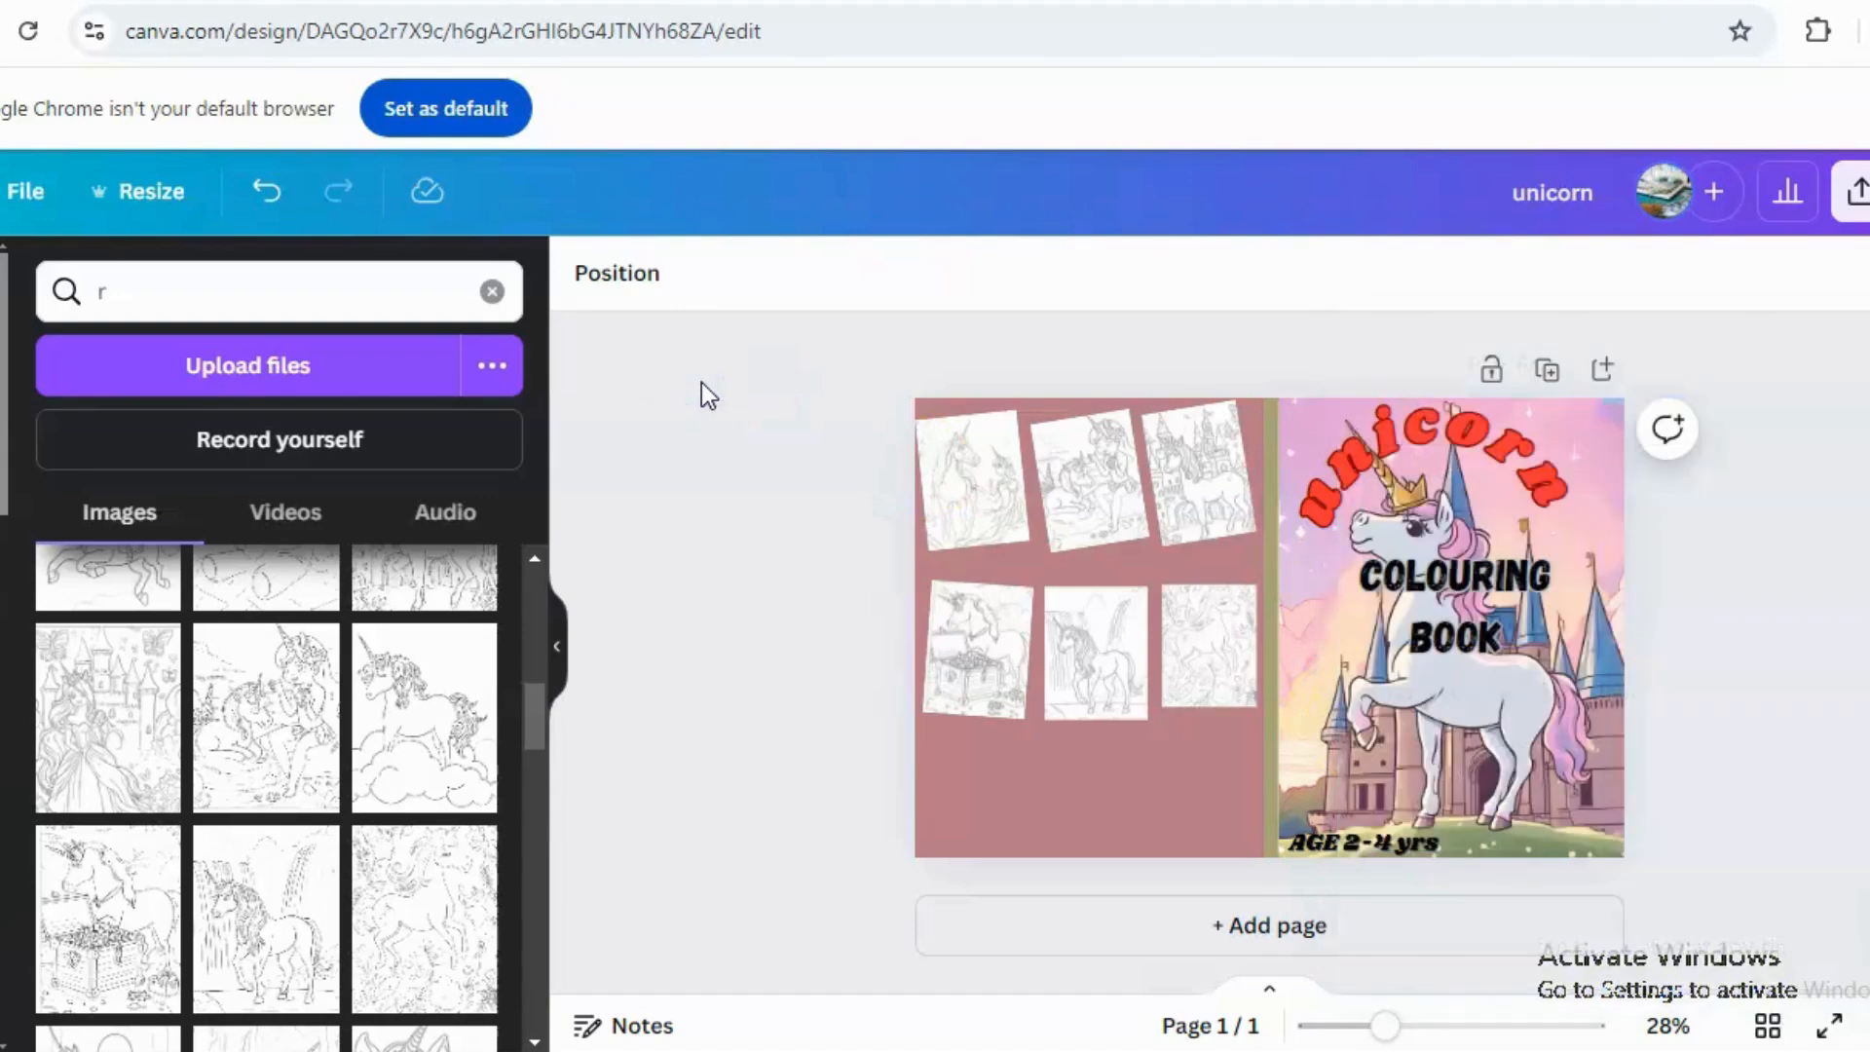